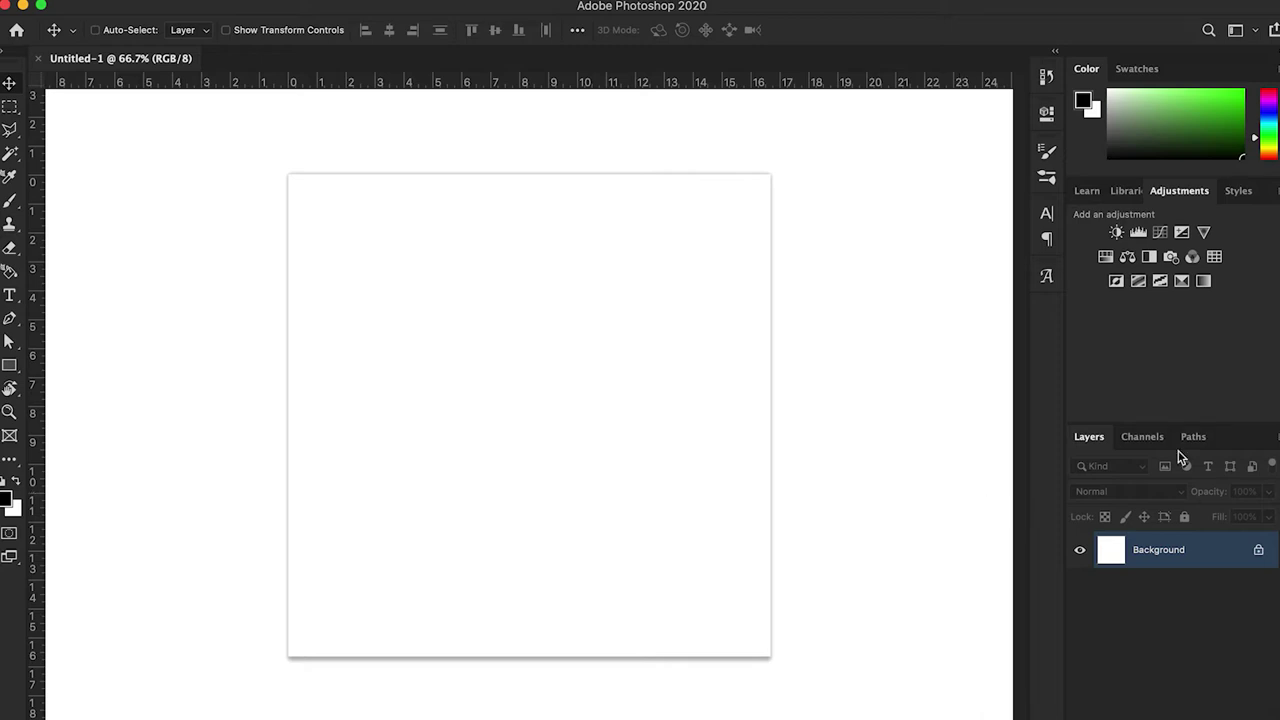
Step: Unlock the Background as Layer 0 and add a radial Gradient Overlay at 100% Normal
double_click(1233, 560)
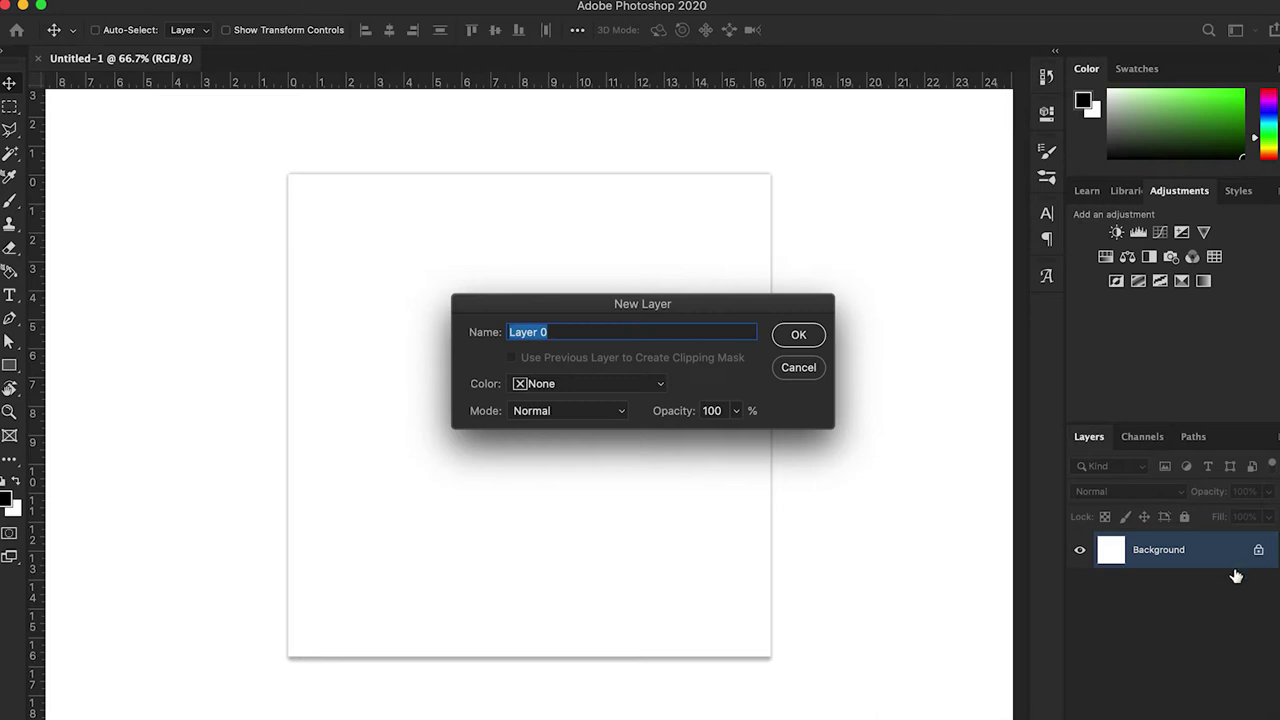
key(Return)
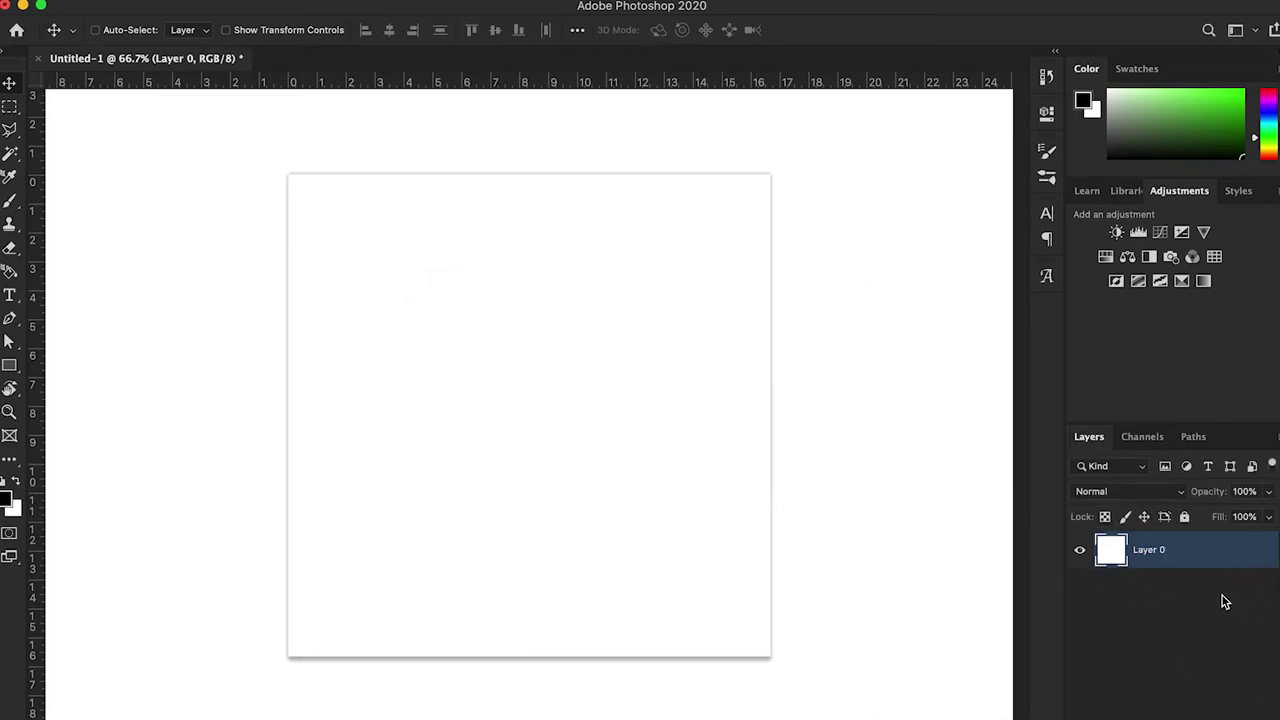
double_click(1103, 540)
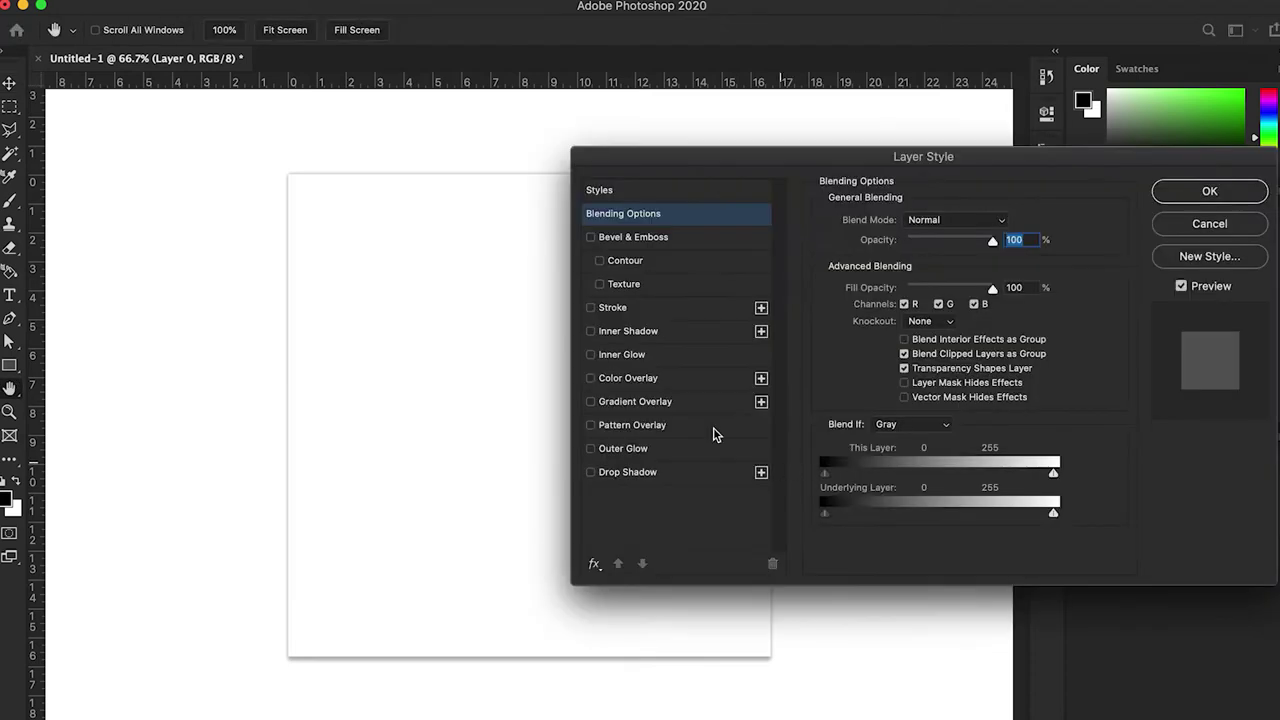
click(636, 403)
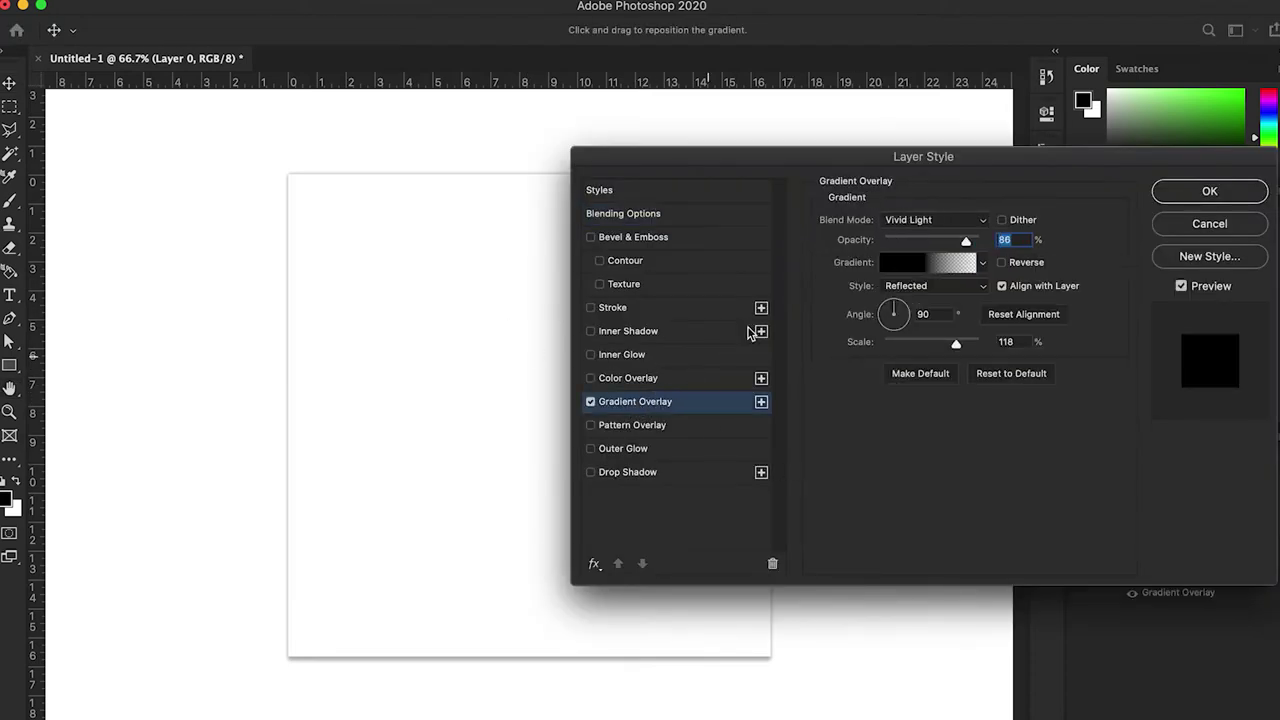
click(980, 242)
click(886, 222)
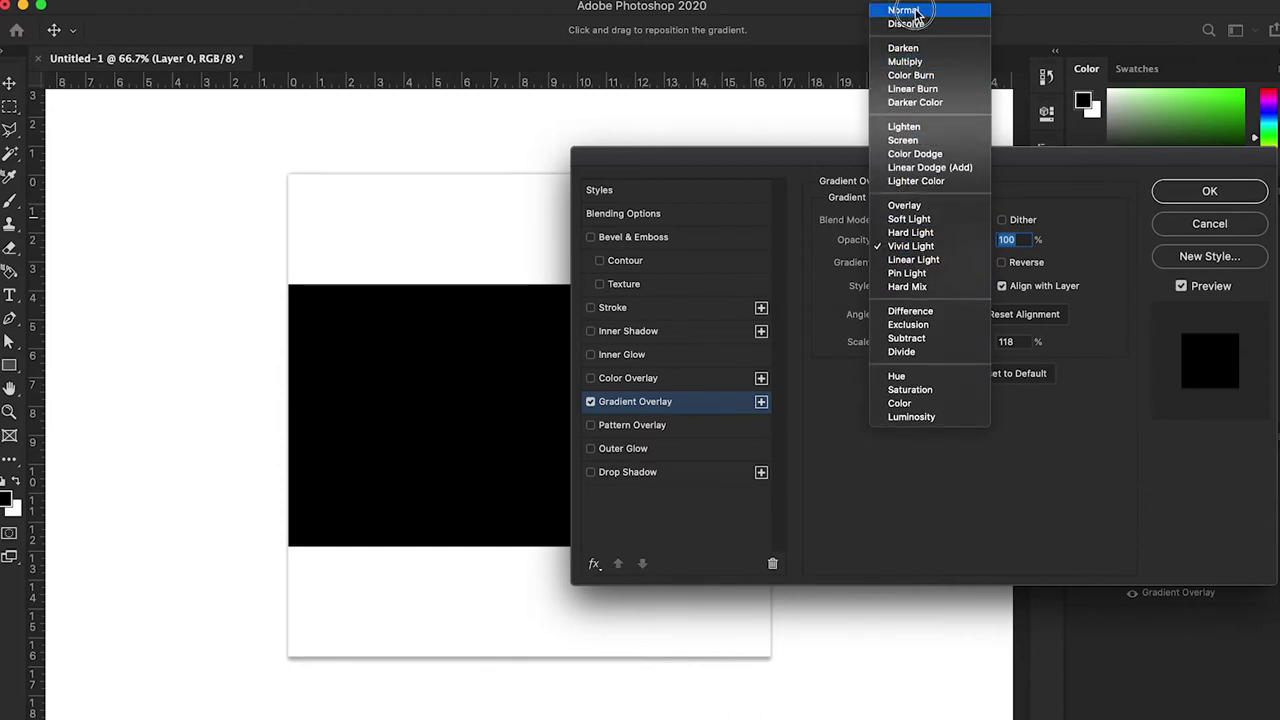
click(903, 10)
click(920, 287)
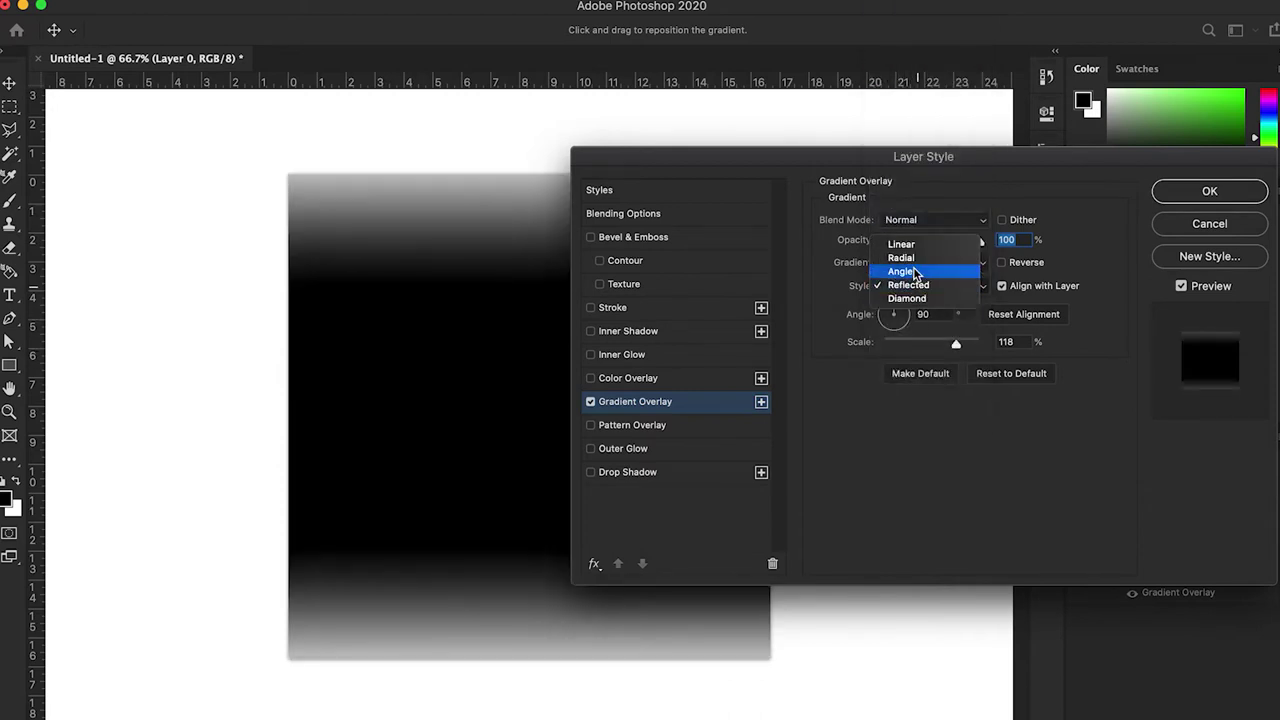
click(903, 257)
Step: Browse the Reds gradient presets and settle on the orange-to-purple Red_07
click(925, 262)
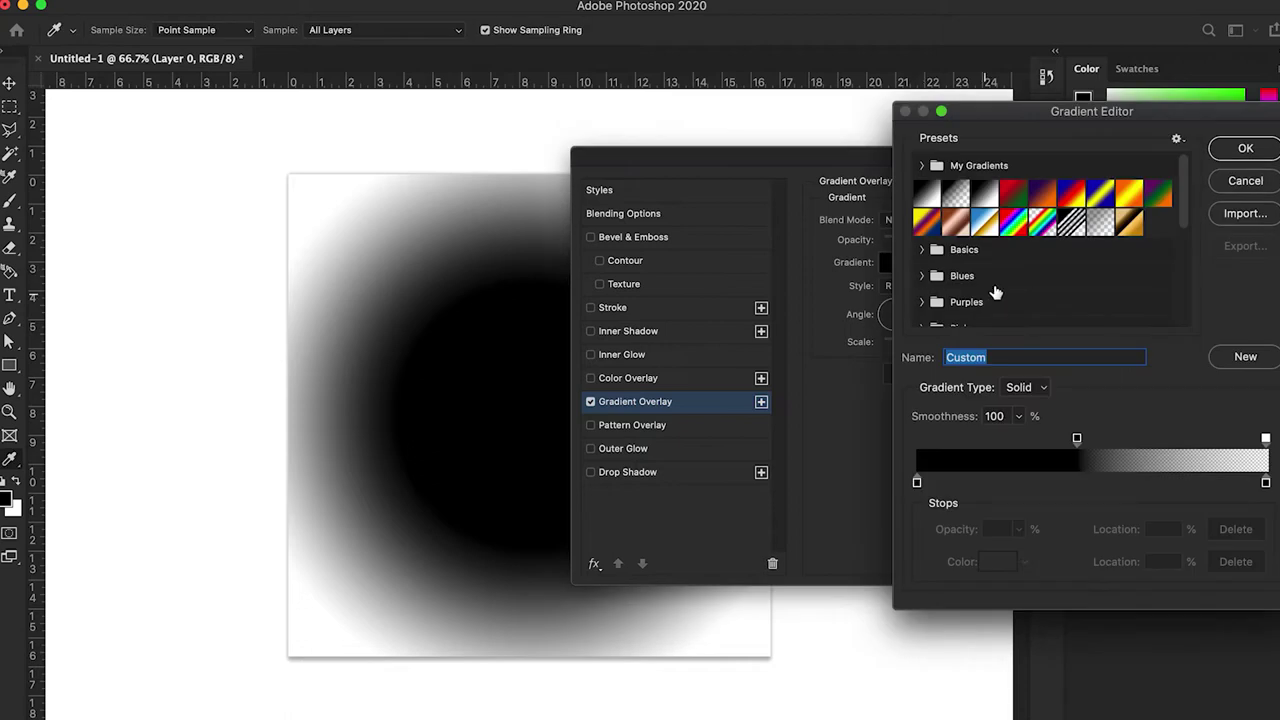
click(1015, 195)
scroll(962, 270, down, 4)
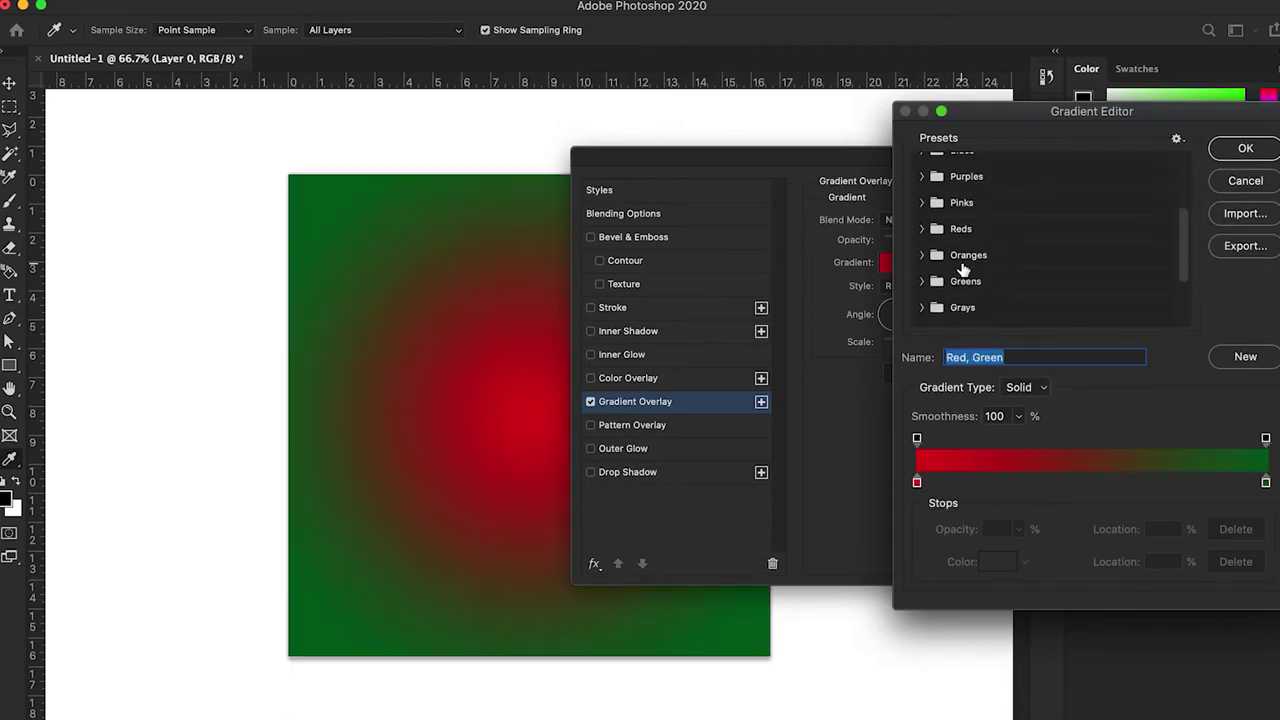
click(955, 230)
click(922, 228)
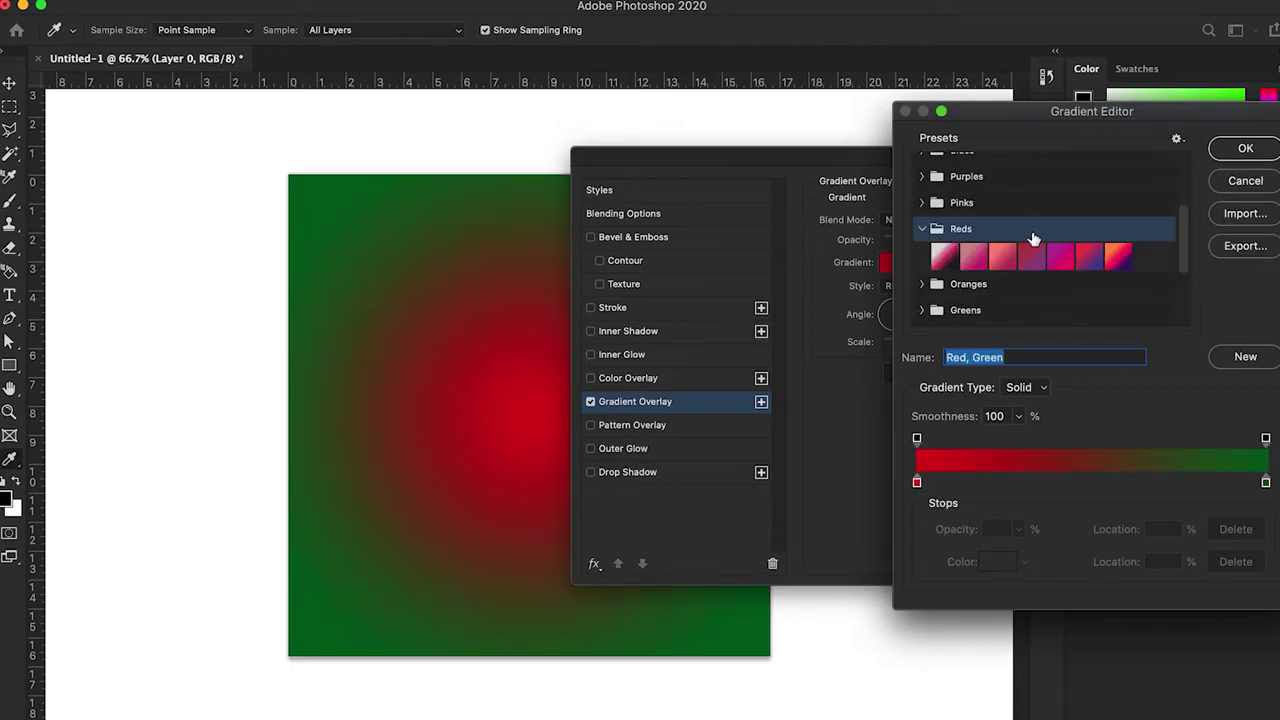
click(1122, 257)
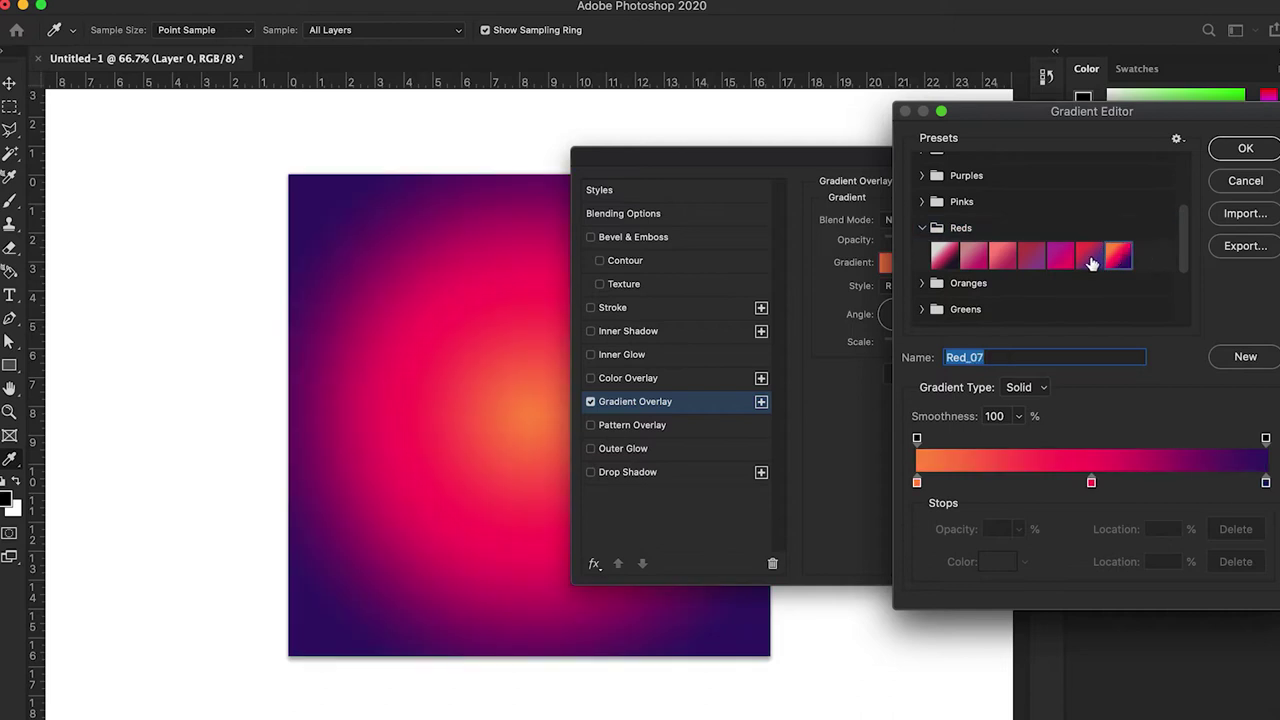
double_click(1089, 257)
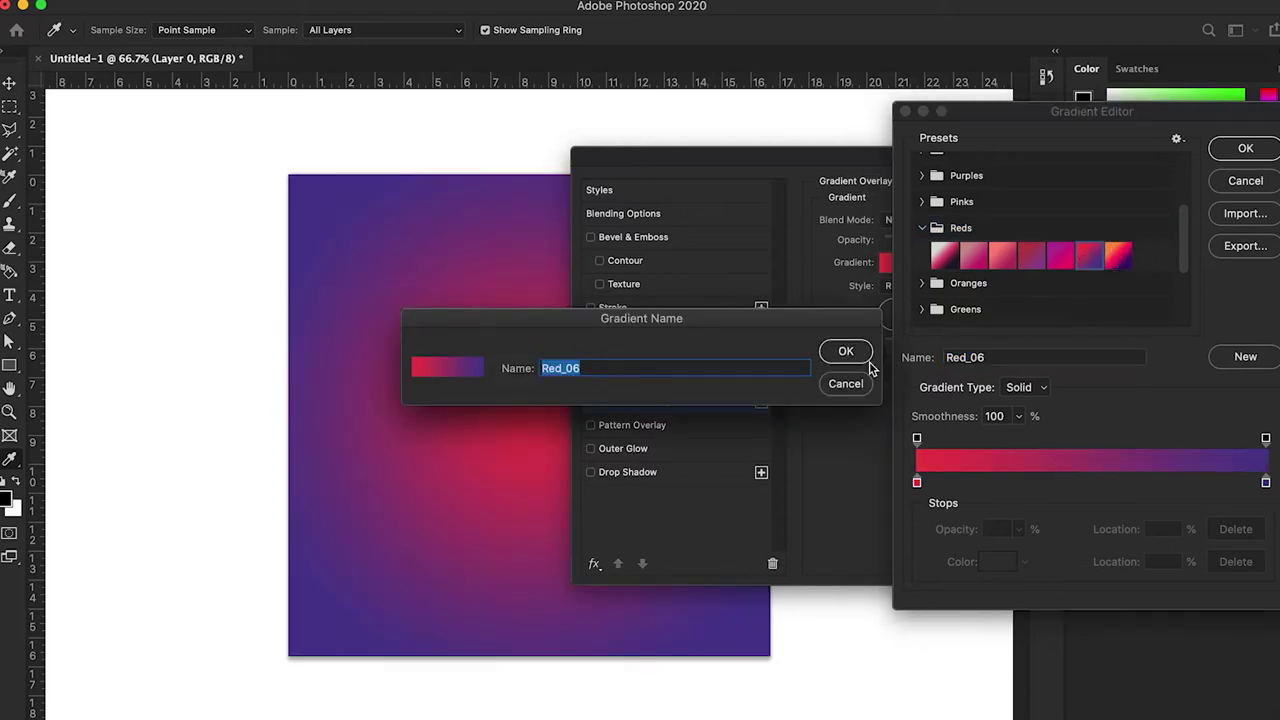
click(852, 384)
click(1062, 257)
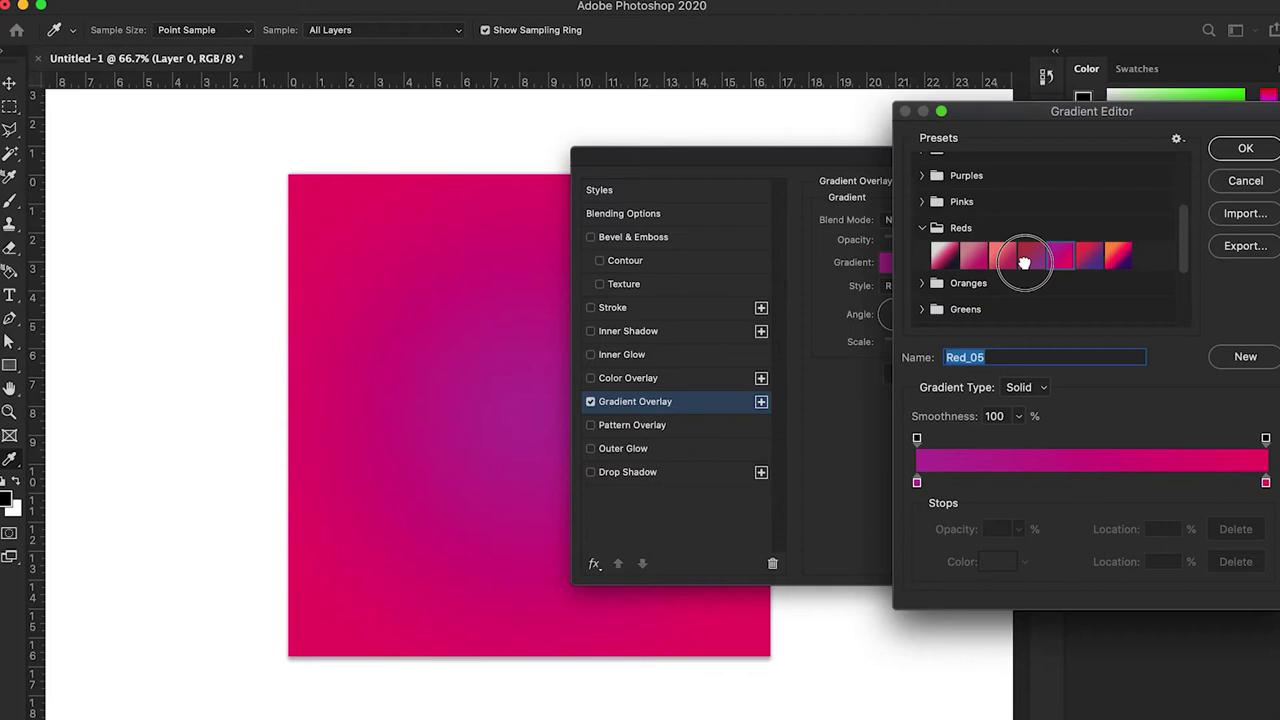
click(1025, 262)
click(1003, 262)
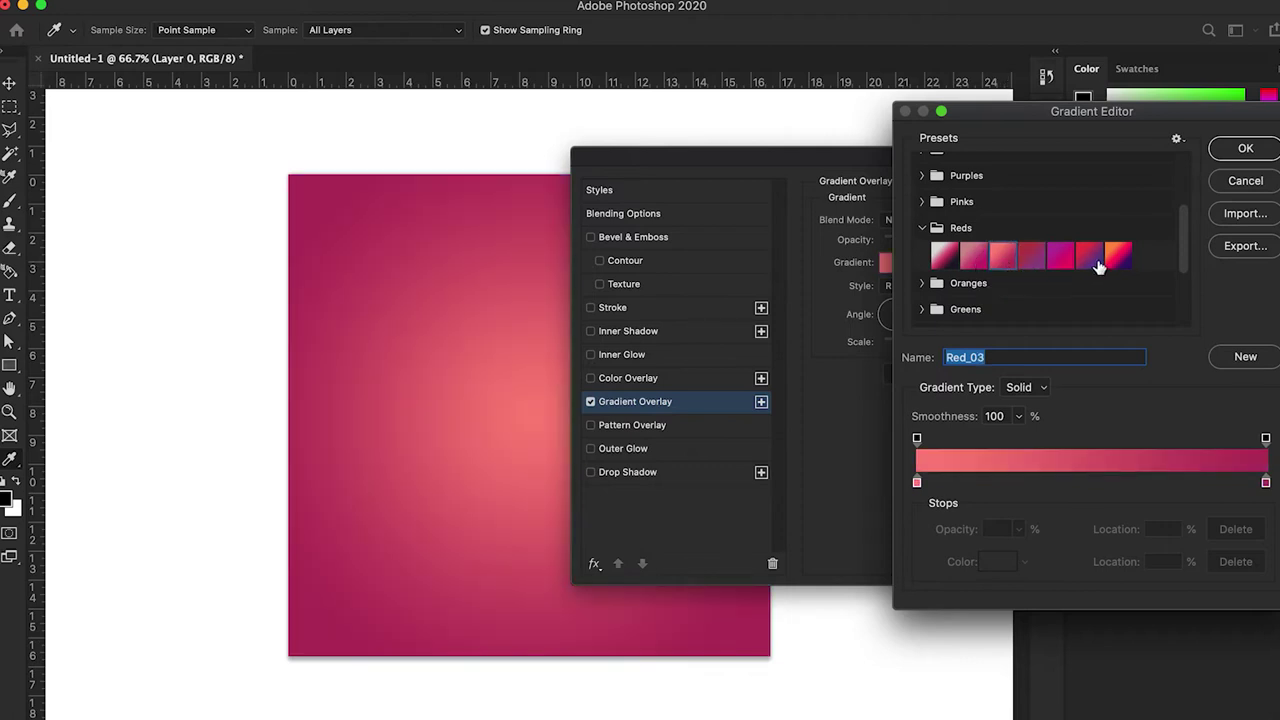
click(1117, 258)
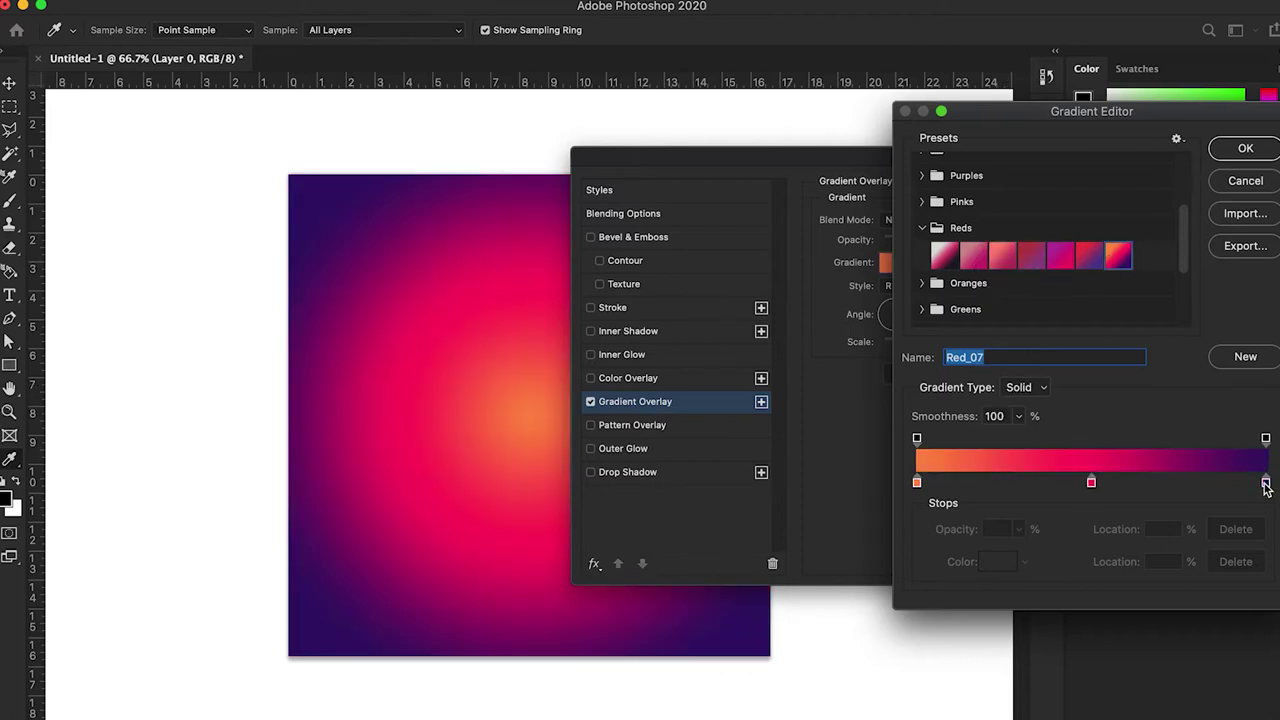
Step: Recolour the gradient stops: right to a90000, left to ffb644, middle to f91313
drag(1265, 484, 1263, 484)
click(1002, 561)
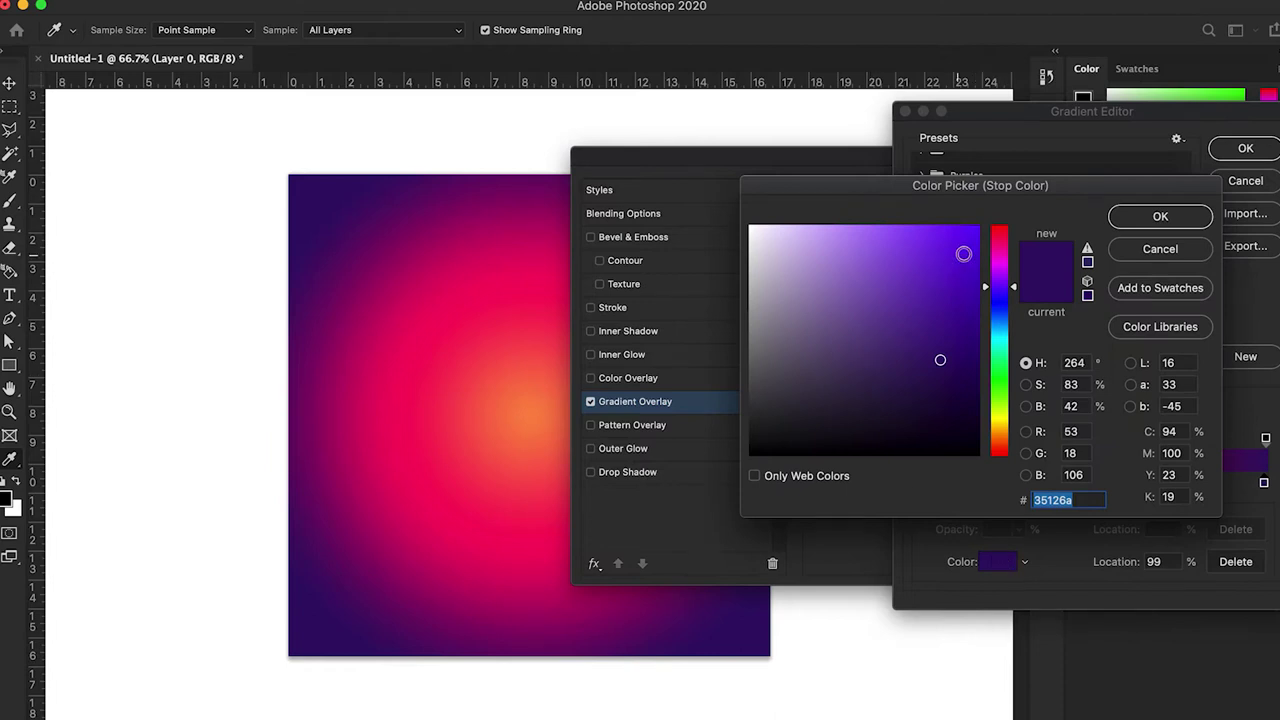
mouse_move(997, 255)
mouse_down()
mouse_move(997, 223)
mouse_move(974, 266)
mouse_move(997, 303)
mouse_move(1008, 218)
mouse_up()
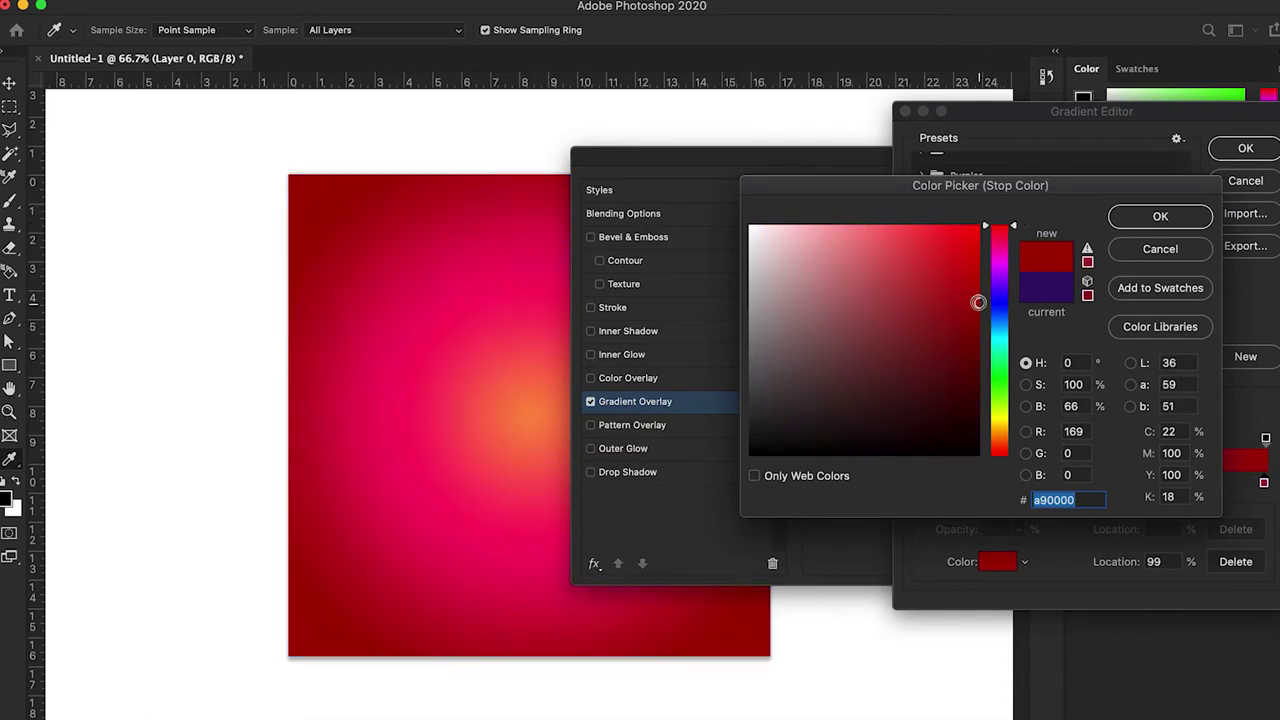
click(1130, 222)
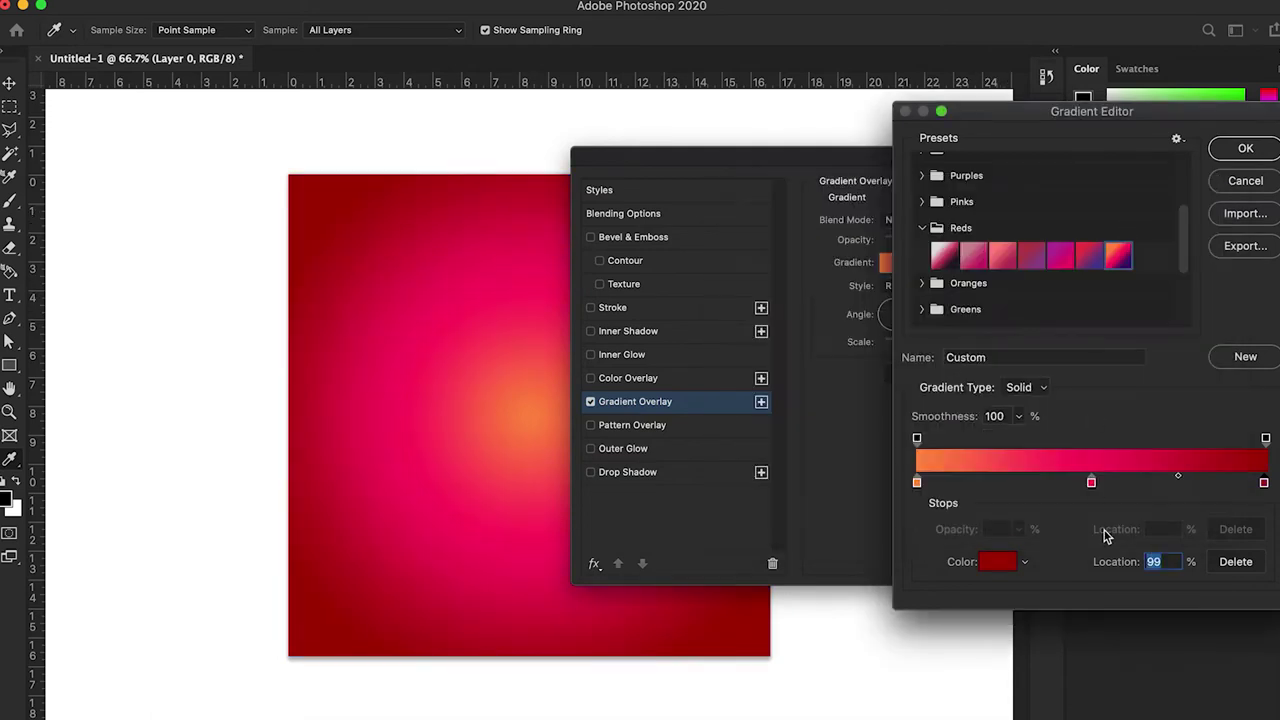
click(917, 484)
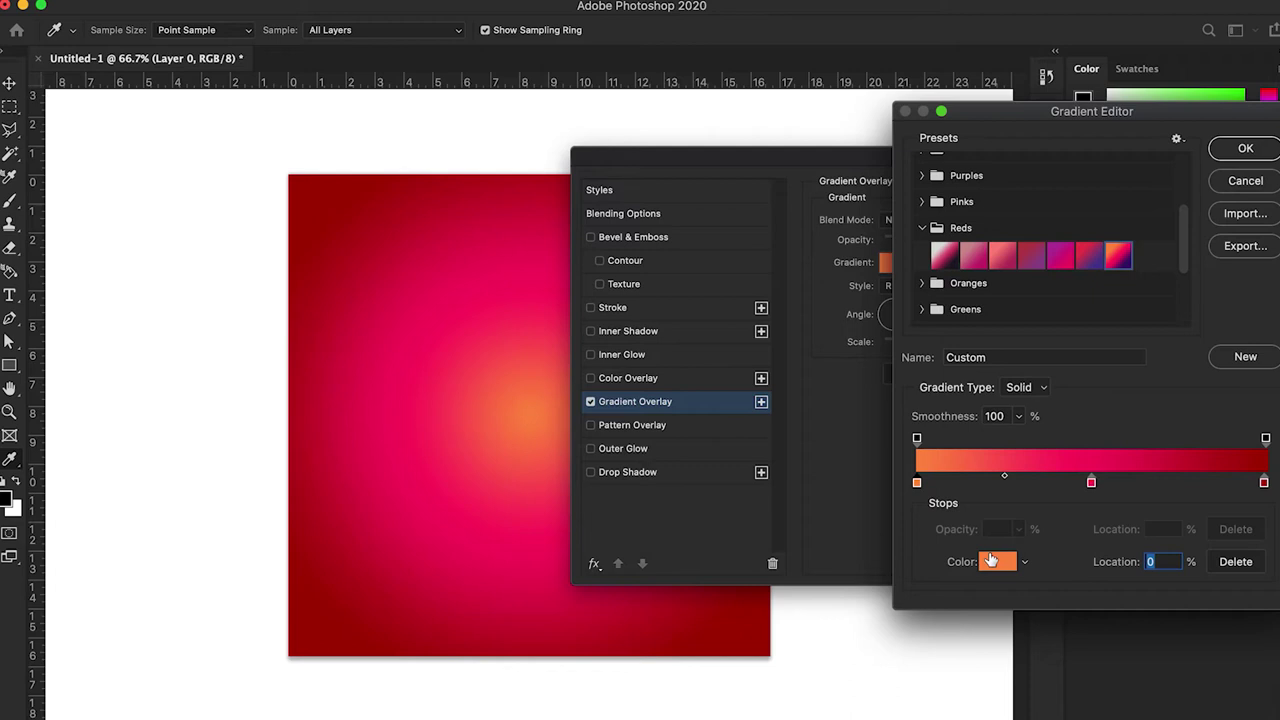
click(997, 561)
drag(1016, 449, 1018, 437)
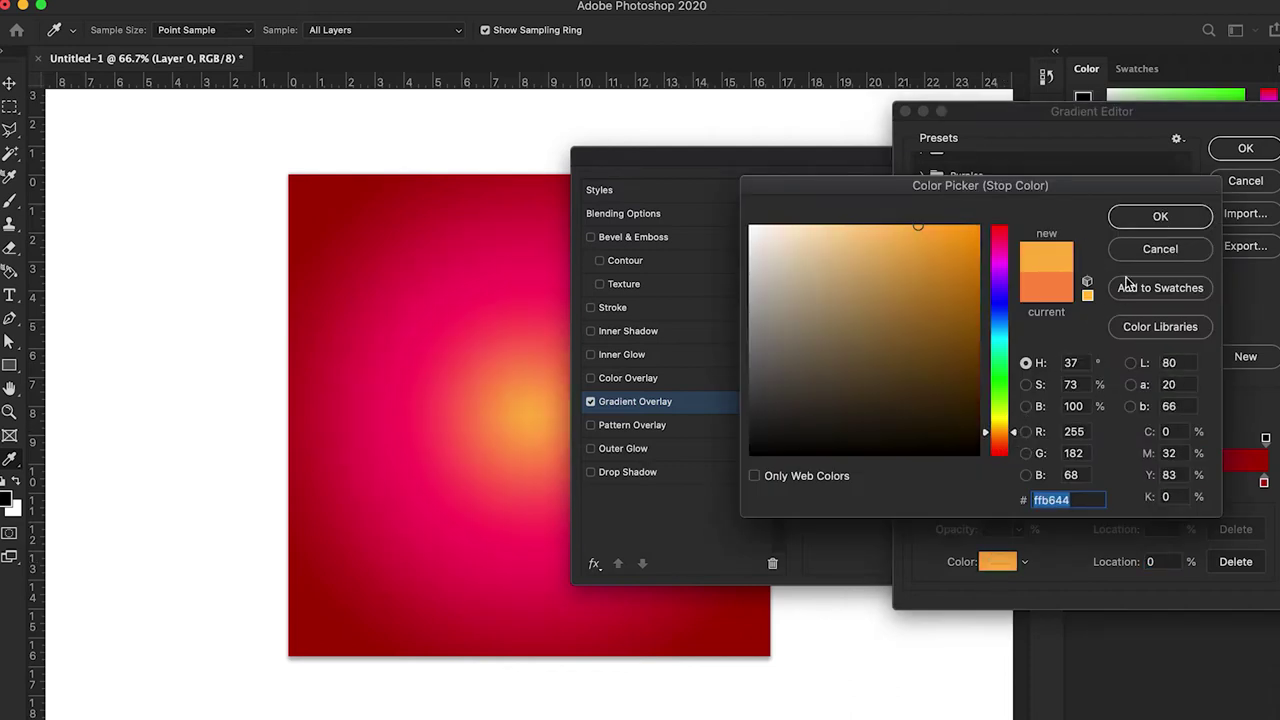
click(1148, 218)
click(1090, 484)
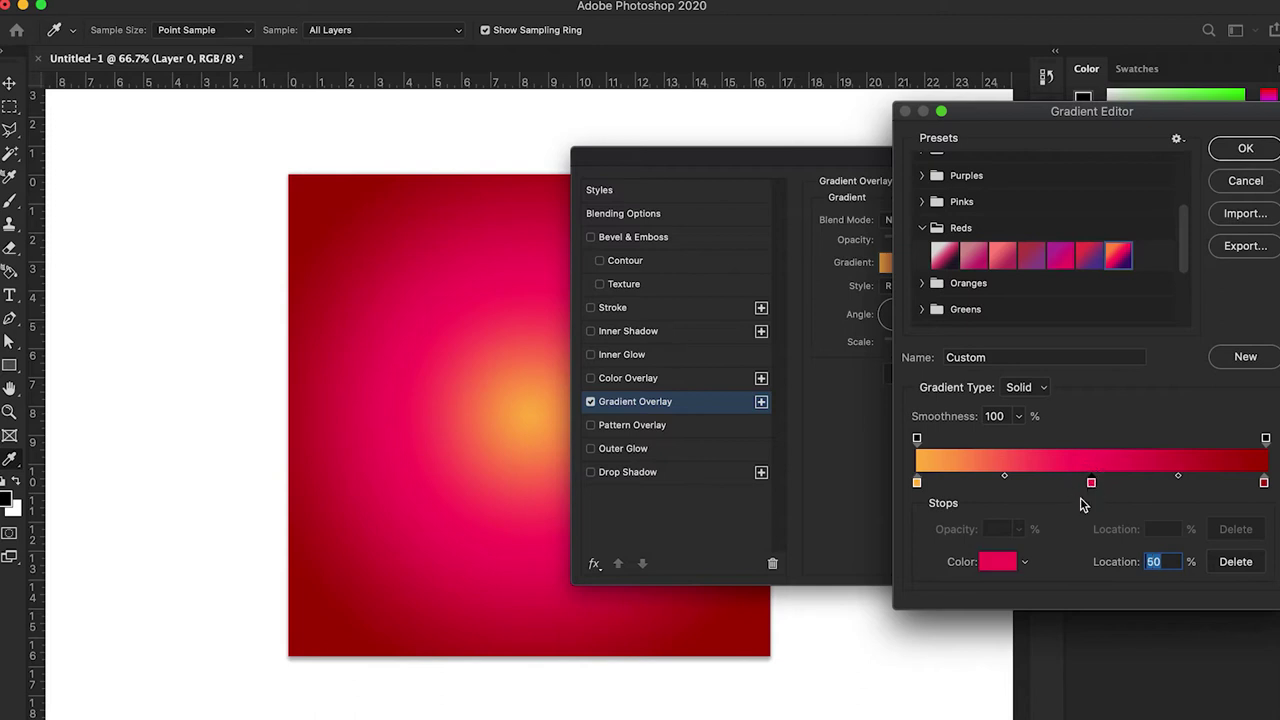
click(997, 561)
drag(1012, 222, 1016, 214)
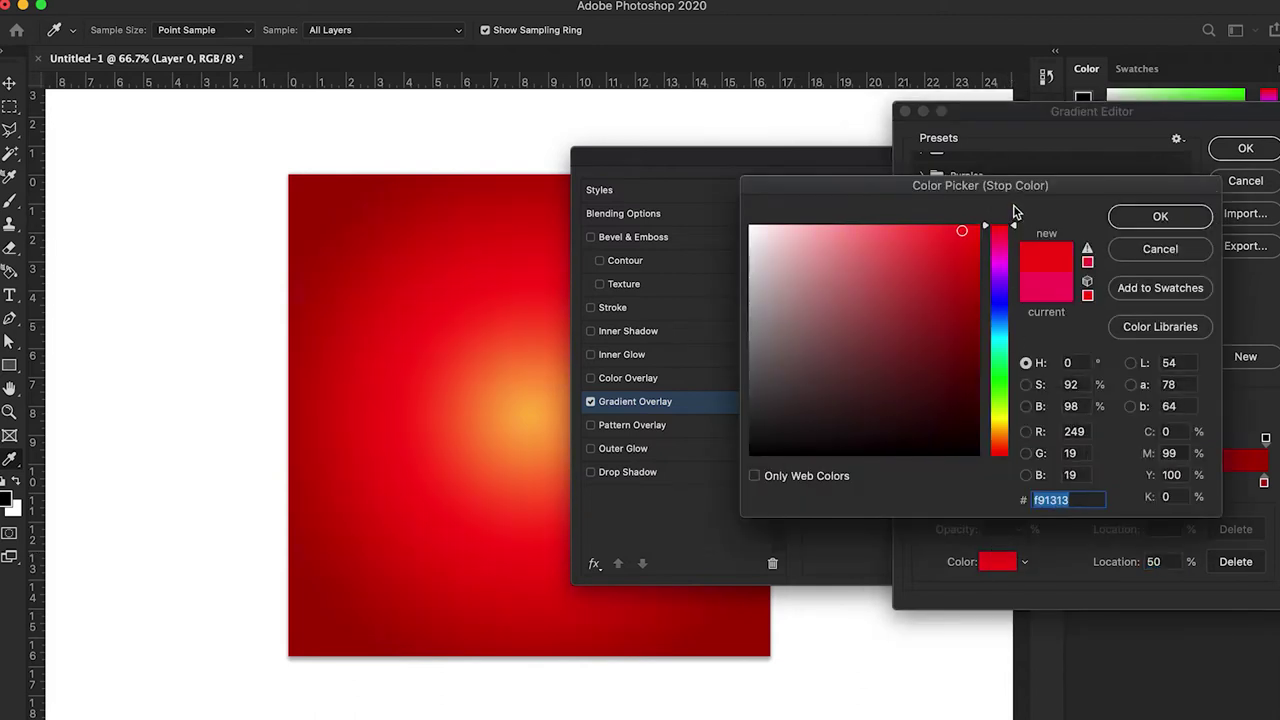
click(1152, 220)
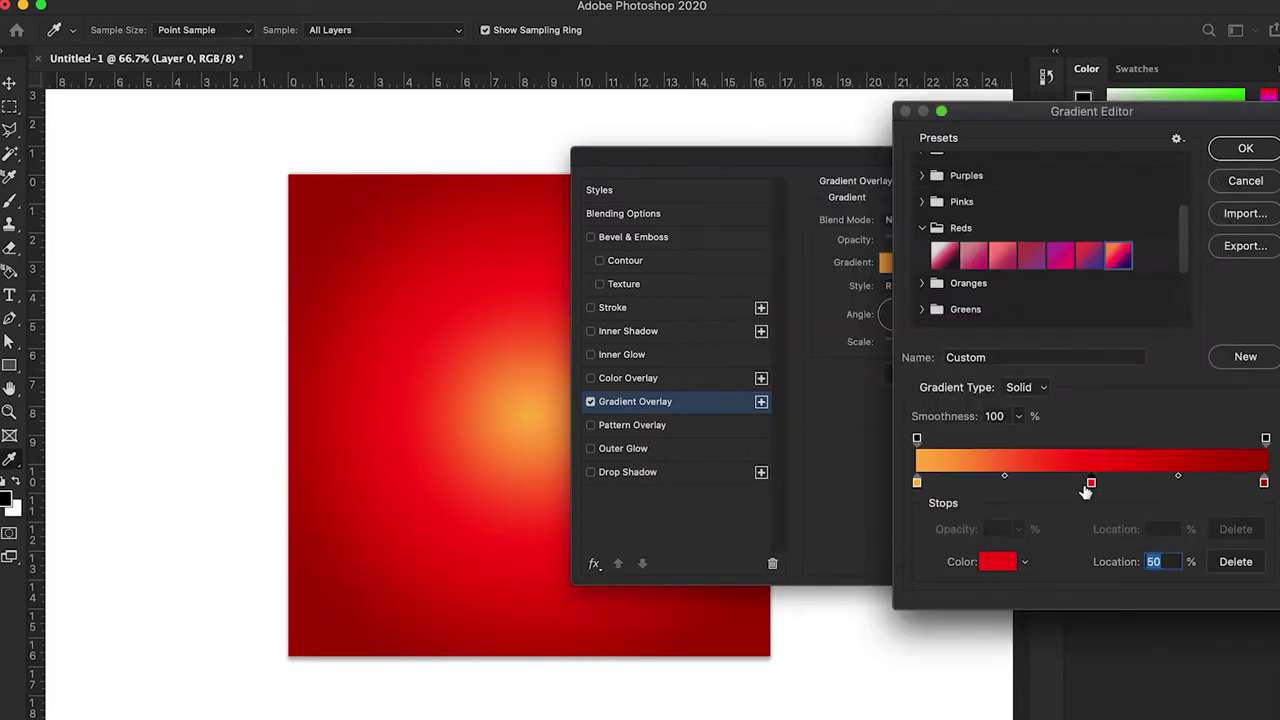
Step: Confirm the edited gradient and apply the overlay to Layer 0
click(1245, 148)
click(1202, 203)
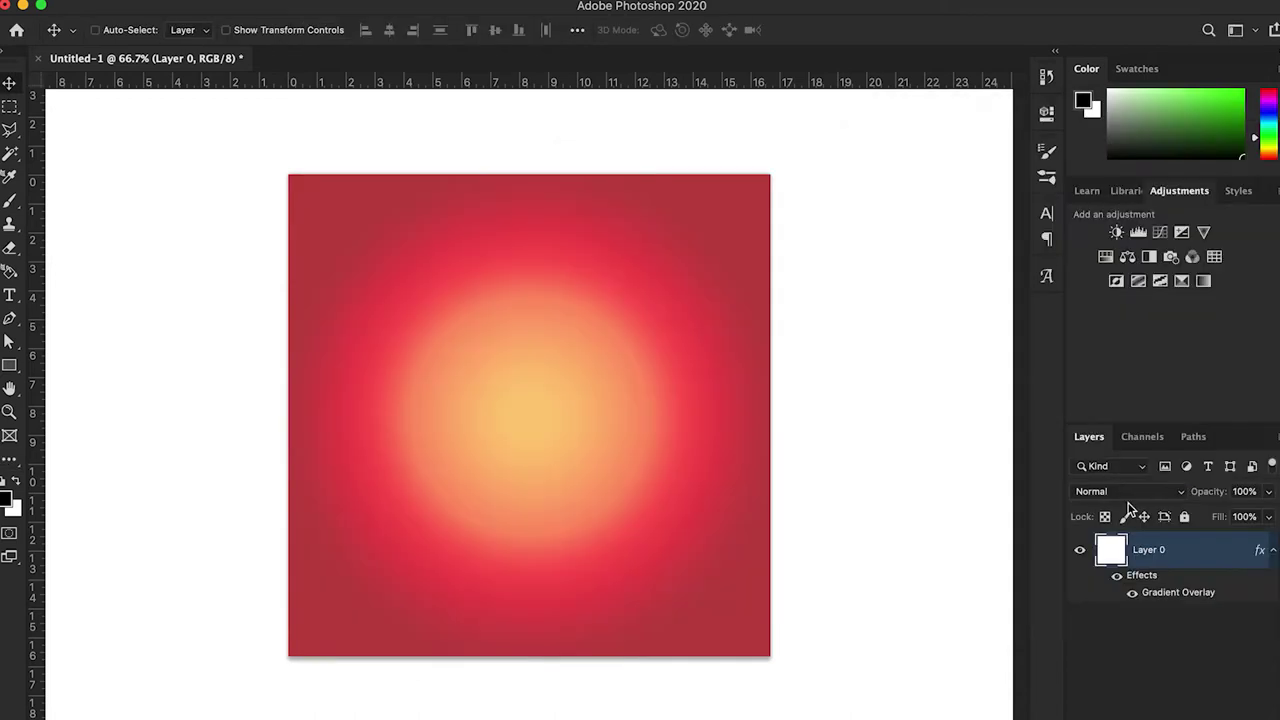
click(1273, 553)
Step: Fill Layer 0 with a purple foreground colour using the Paint Bucket
key(g)
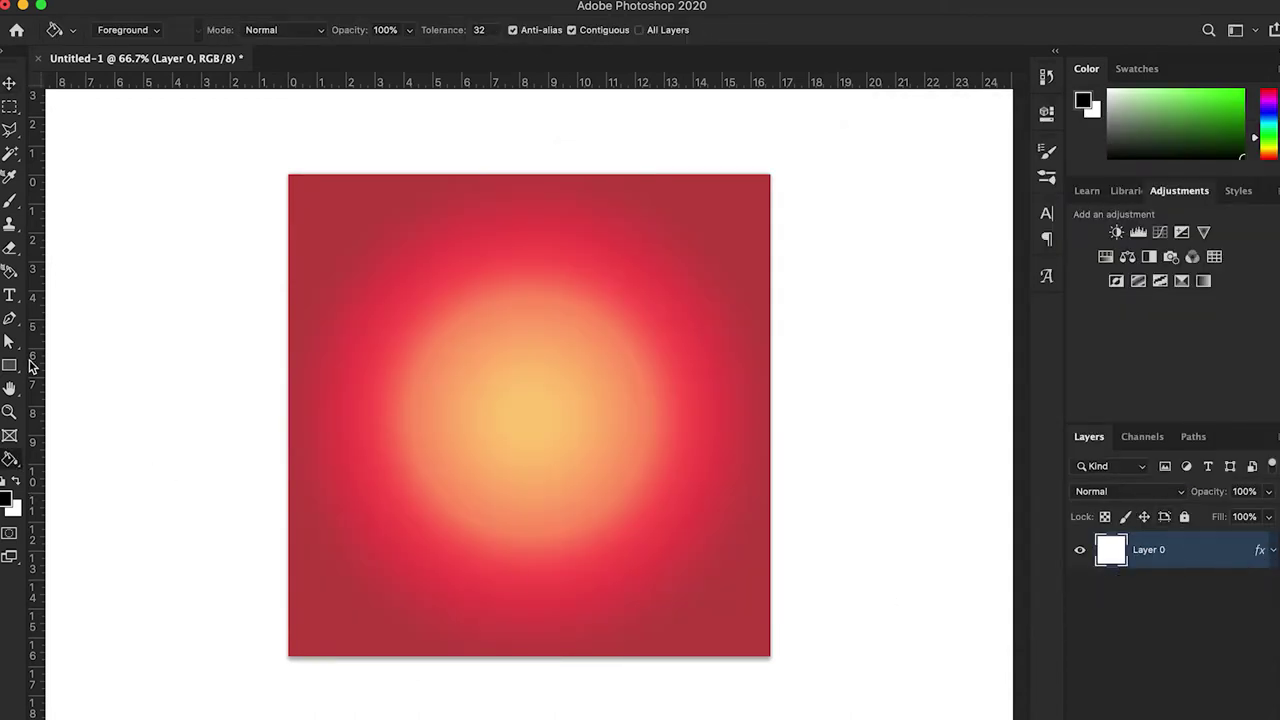
click(6, 502)
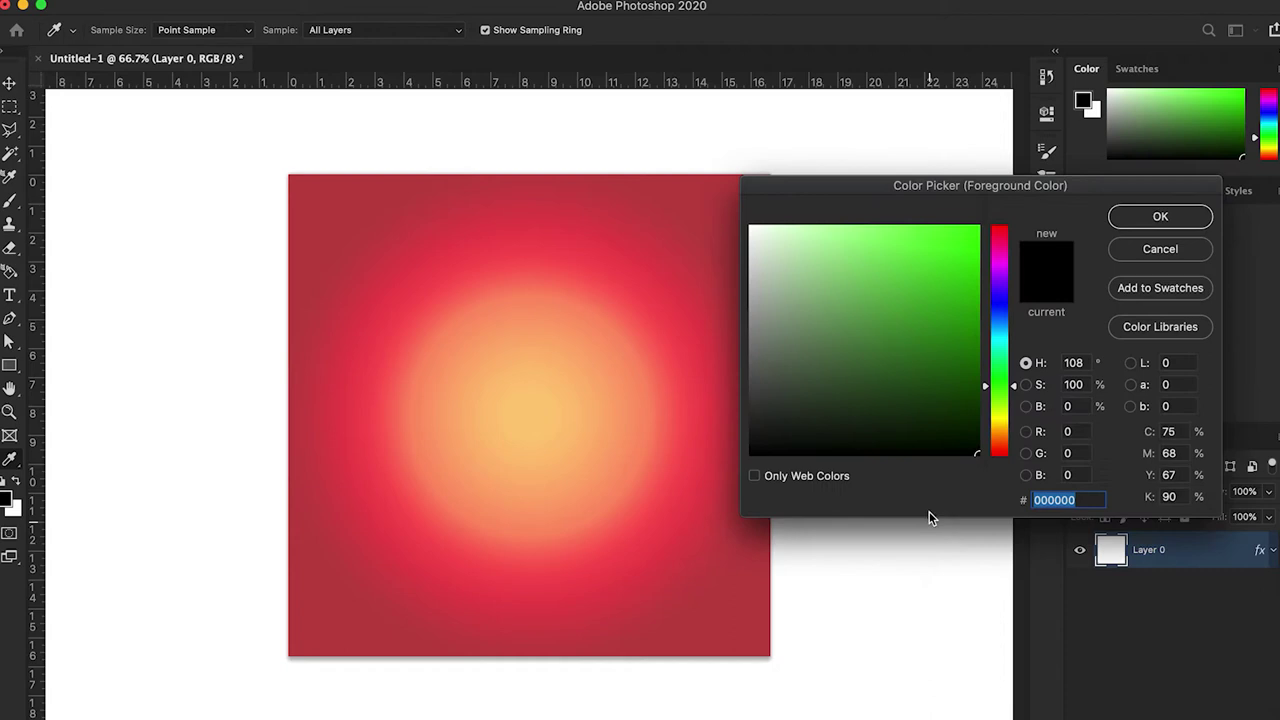
mouse_move(1002, 340)
mouse_down()
mouse_move(1000, 223)
mouse_move(980, 266)
mouse_move(980, 334)
mouse_move(997, 286)
mouse_up()
click(997, 286)
key(Return)
key(g)
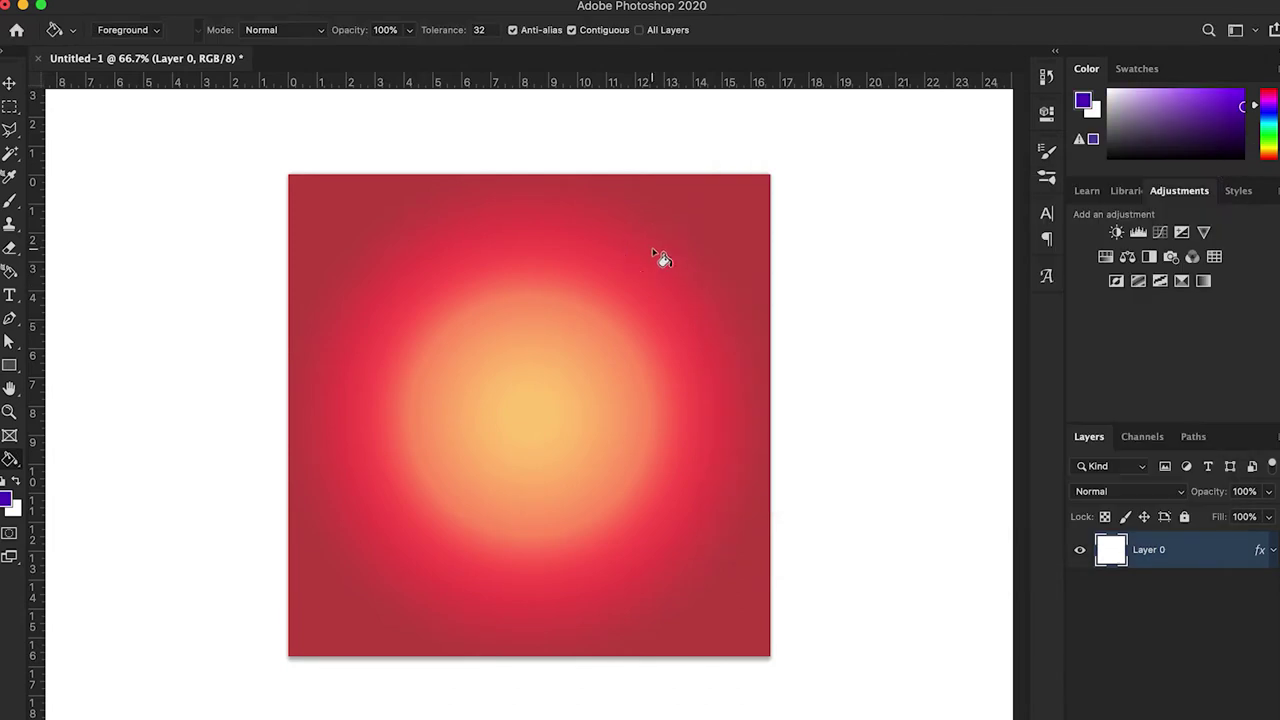
click(656, 265)
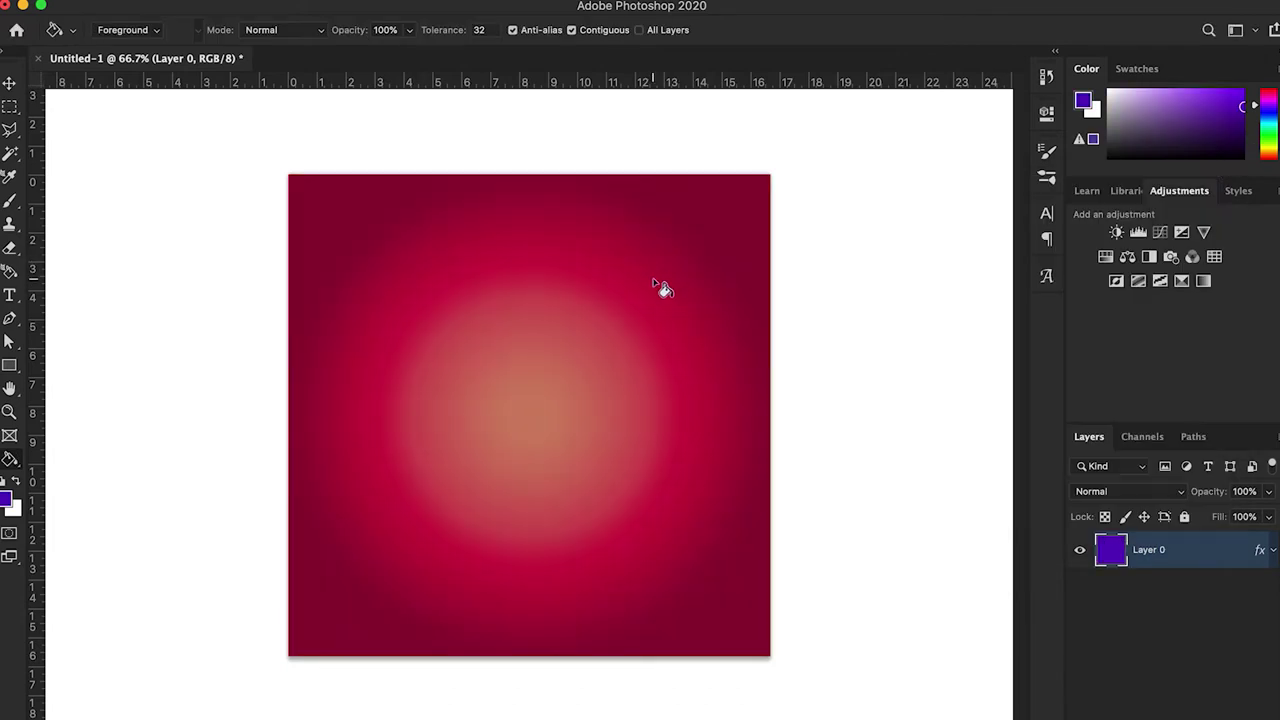
Step: Change the foreground colour to red and refill Layer 0 with it
click(6, 501)
click(1003, 266)
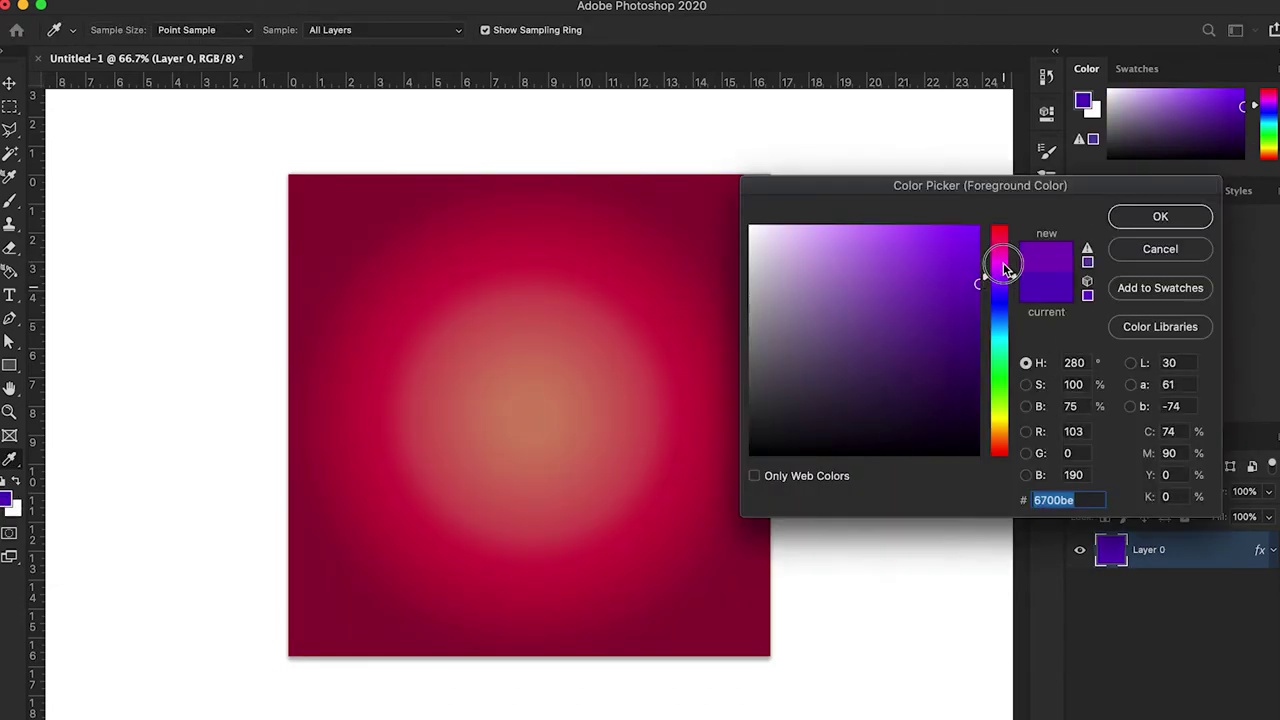
drag(1003, 266, 1004, 211)
click(1150, 216)
click(703, 293)
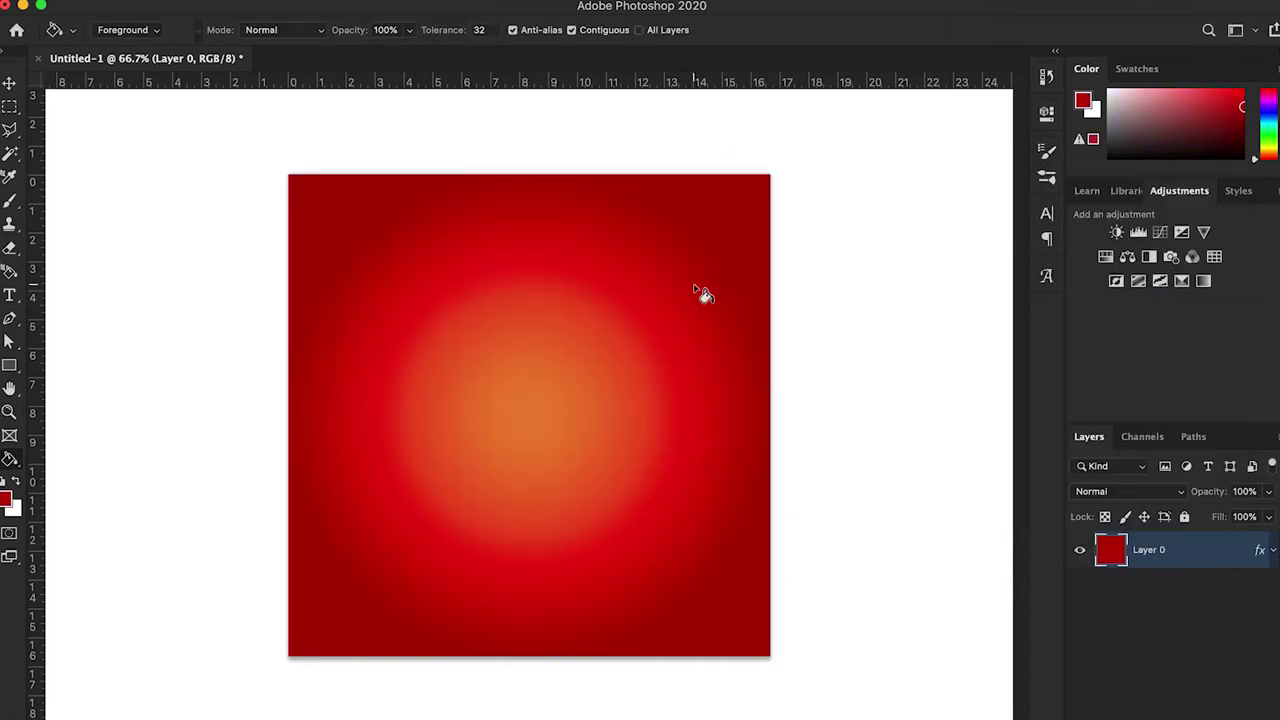
Step: Draw a large circle over the red background with the Ellipse Tool
key(v)
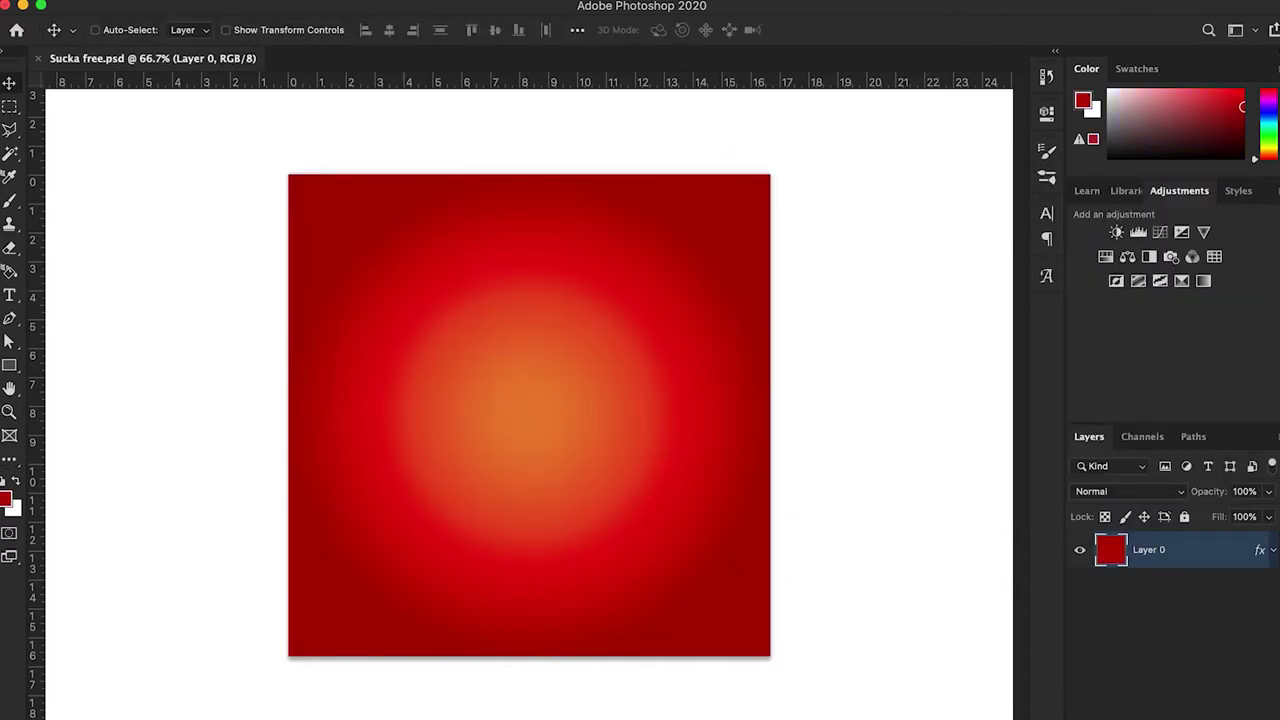
click(8, 376)
drag(8, 376, 80, 400)
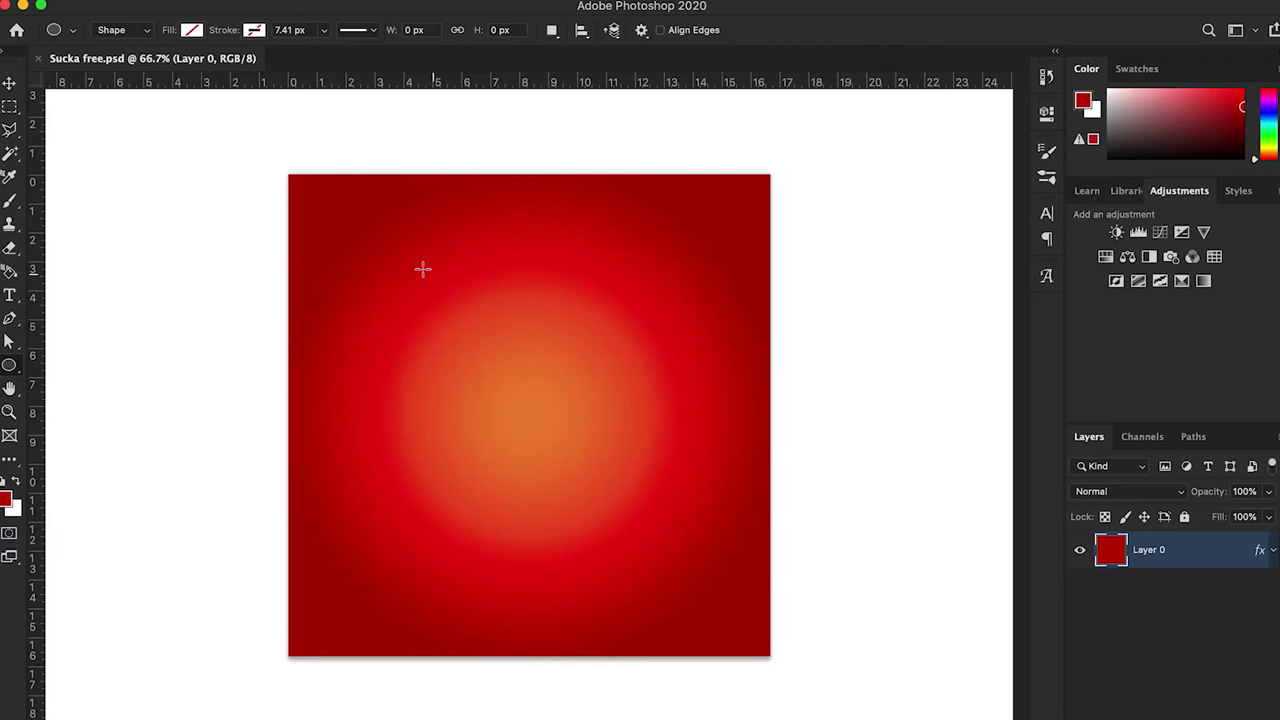
mouse_move(413, 263)
mouse_down()
mouse_move(634, 557)
mouse_move(822, 714)
mouse_move(797, 692)
mouse_up()
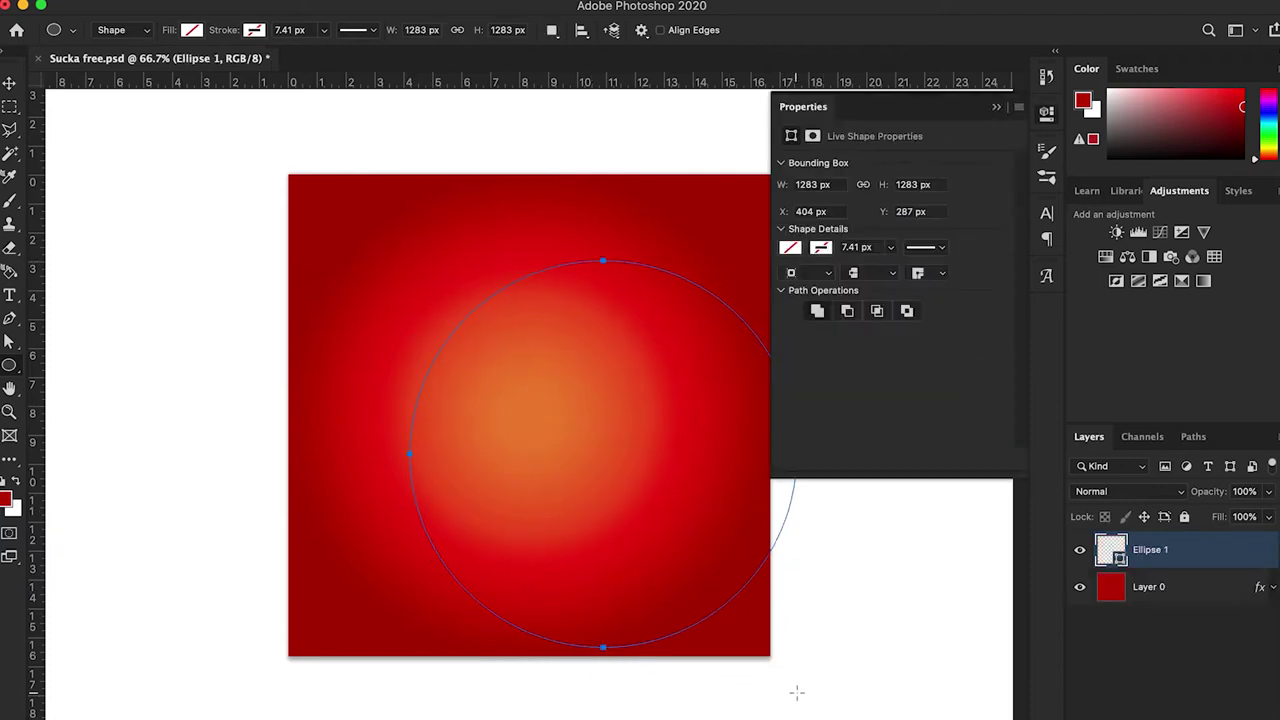
key(Return)
Step: Fill the circle with yellow, fine-tuned to a golden yellow
click(192, 31)
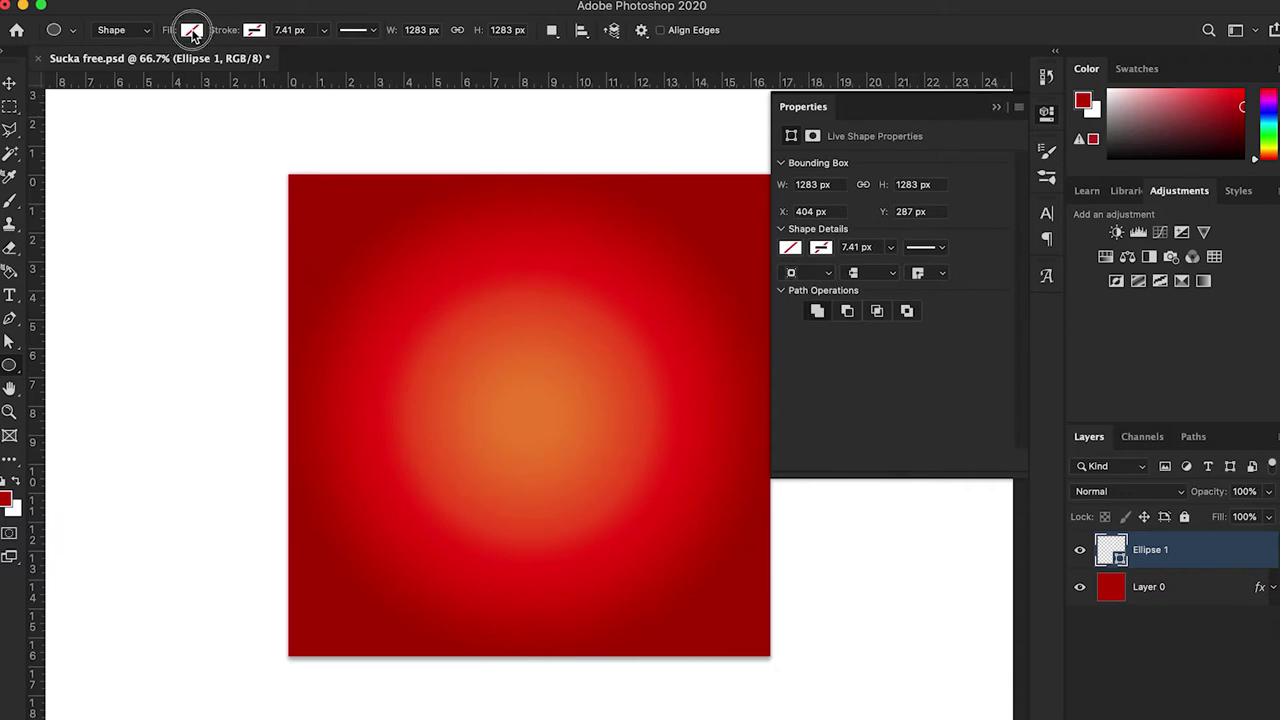
click(192, 124)
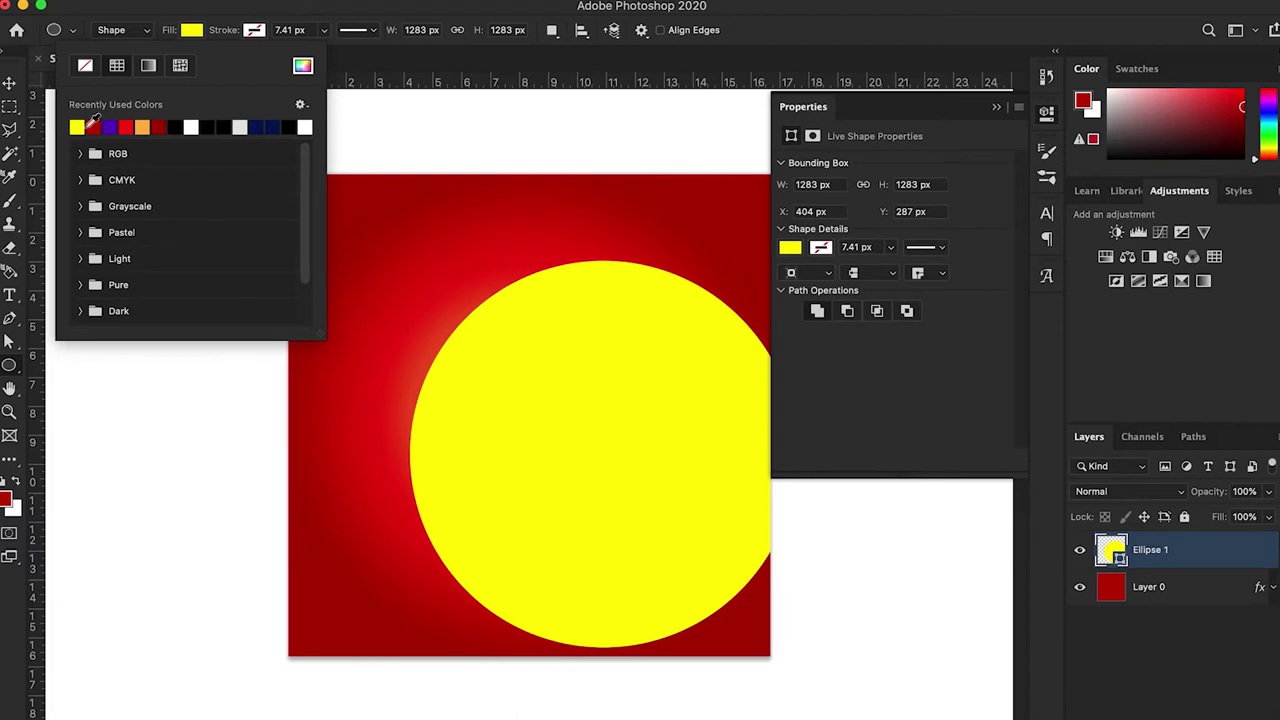
click(302, 64)
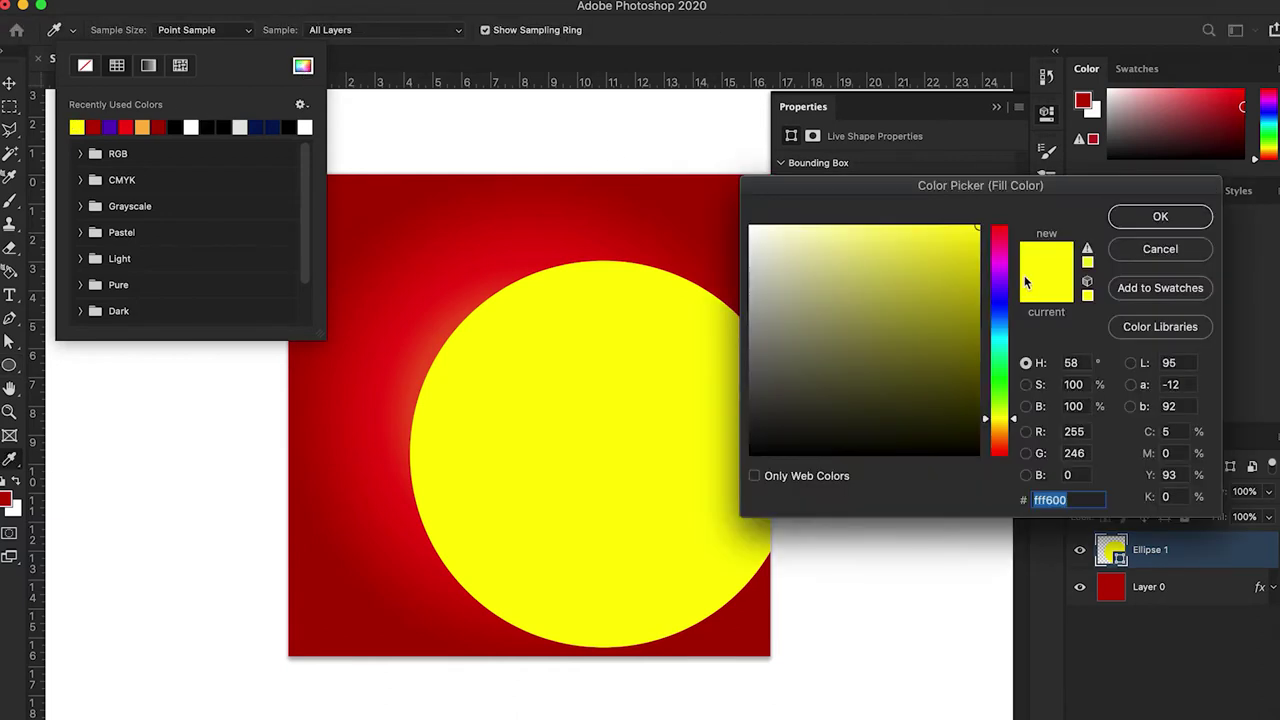
drag(1015, 428, 1006, 423)
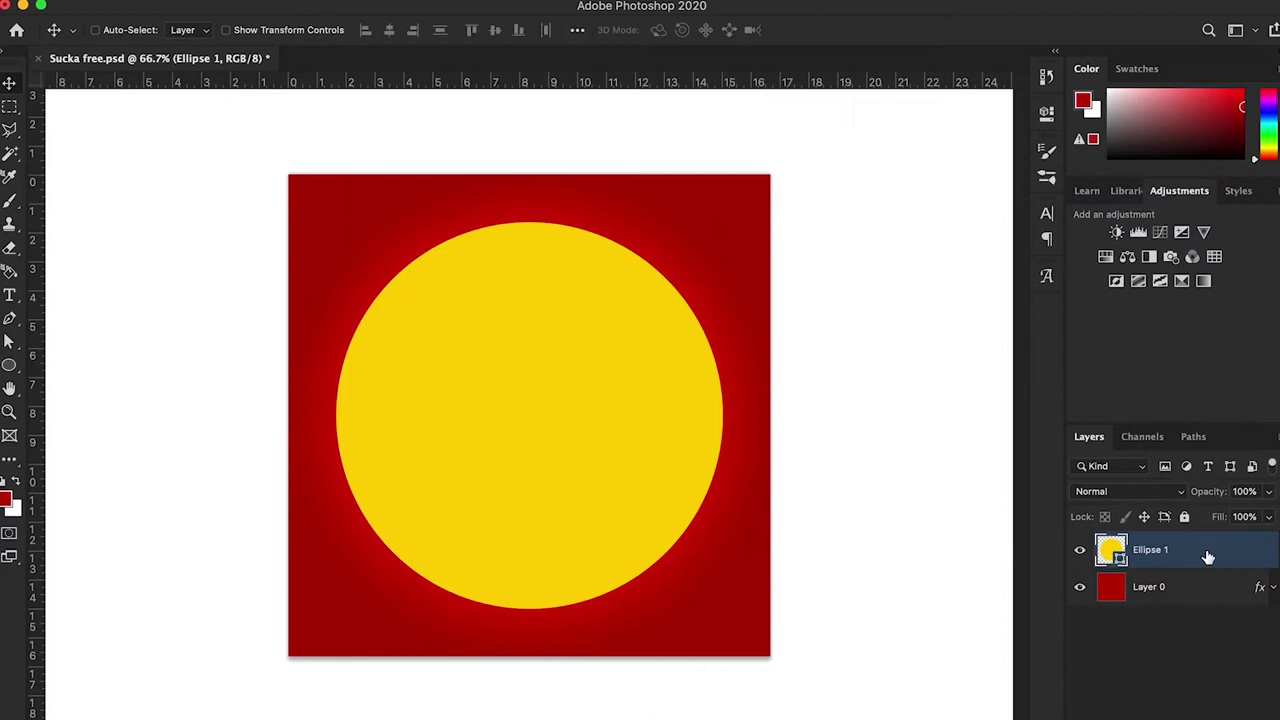
Step: Duplicate the gold circle and give the smart-object copy a 23.3 px Gaussian Blur
key(super+j)
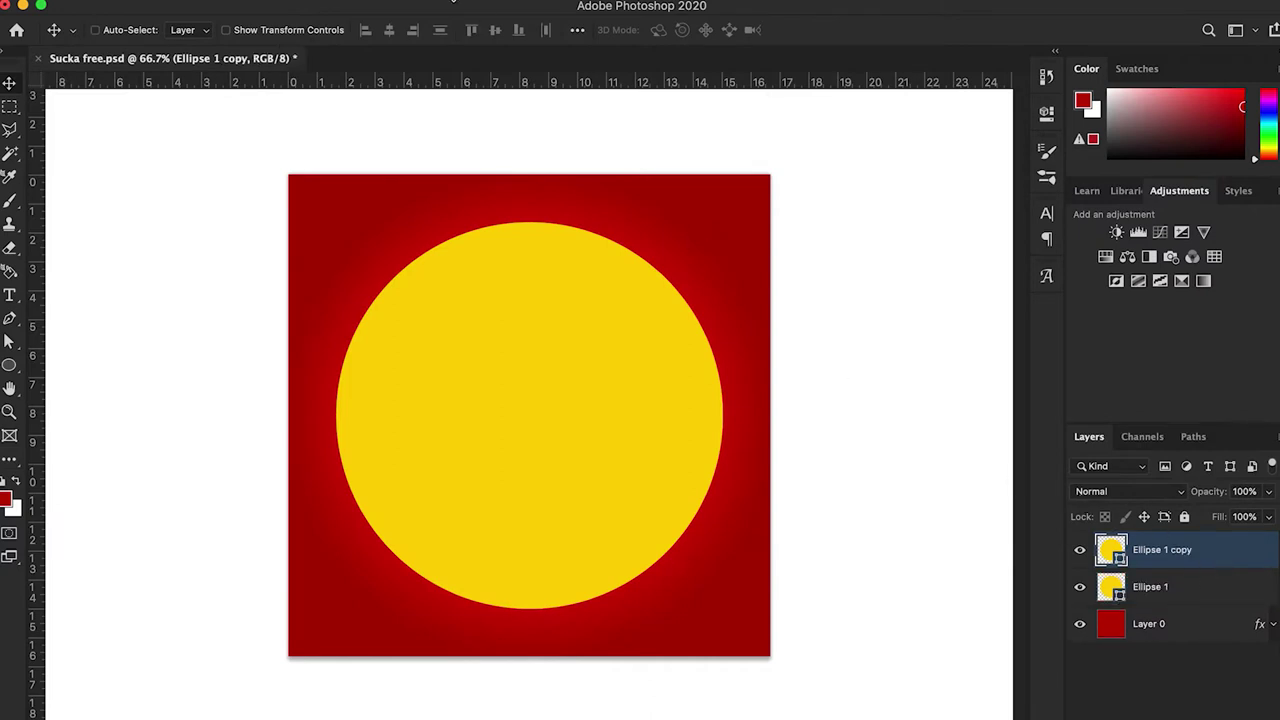
click(410, 8)
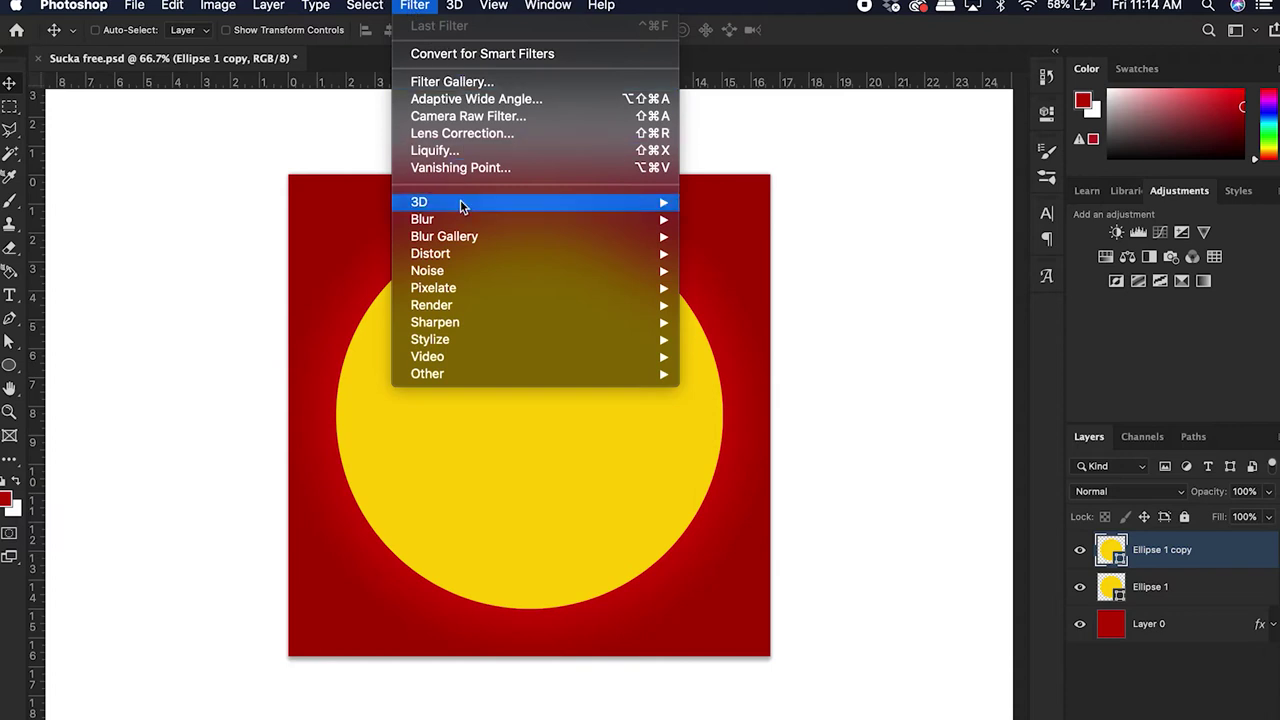
mouse_move(478, 223)
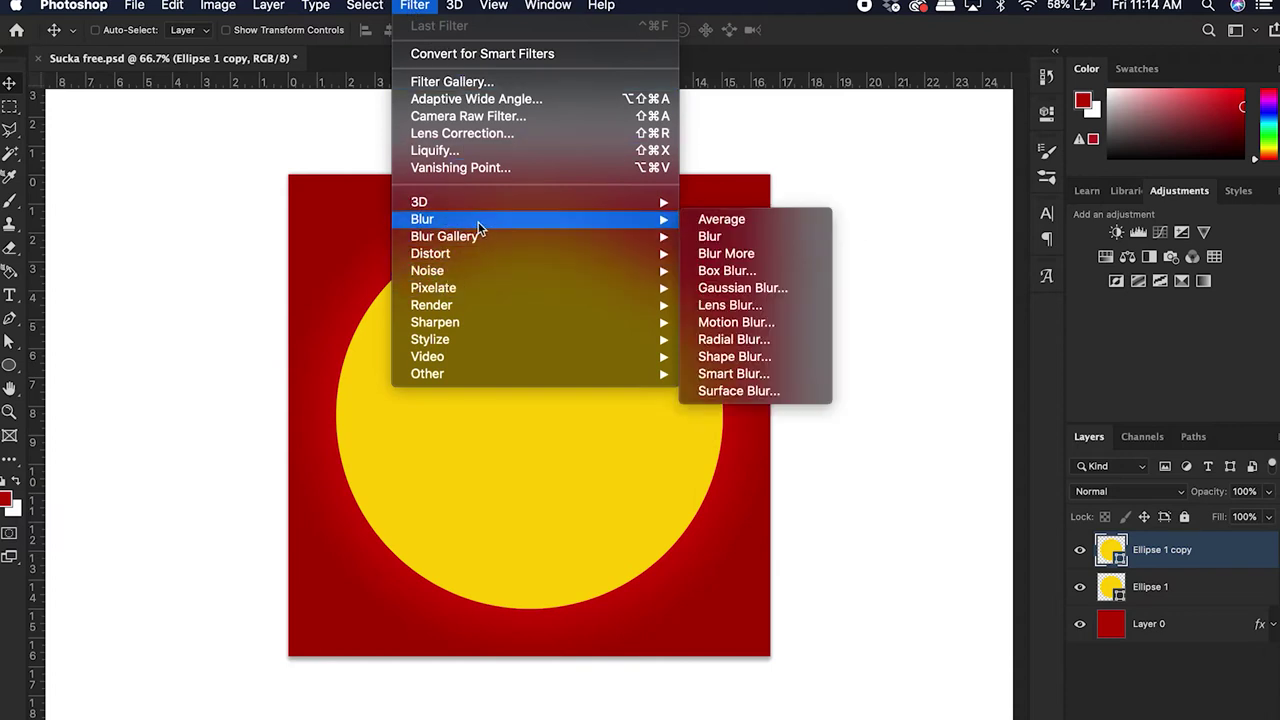
click(733, 289)
click(735, 265)
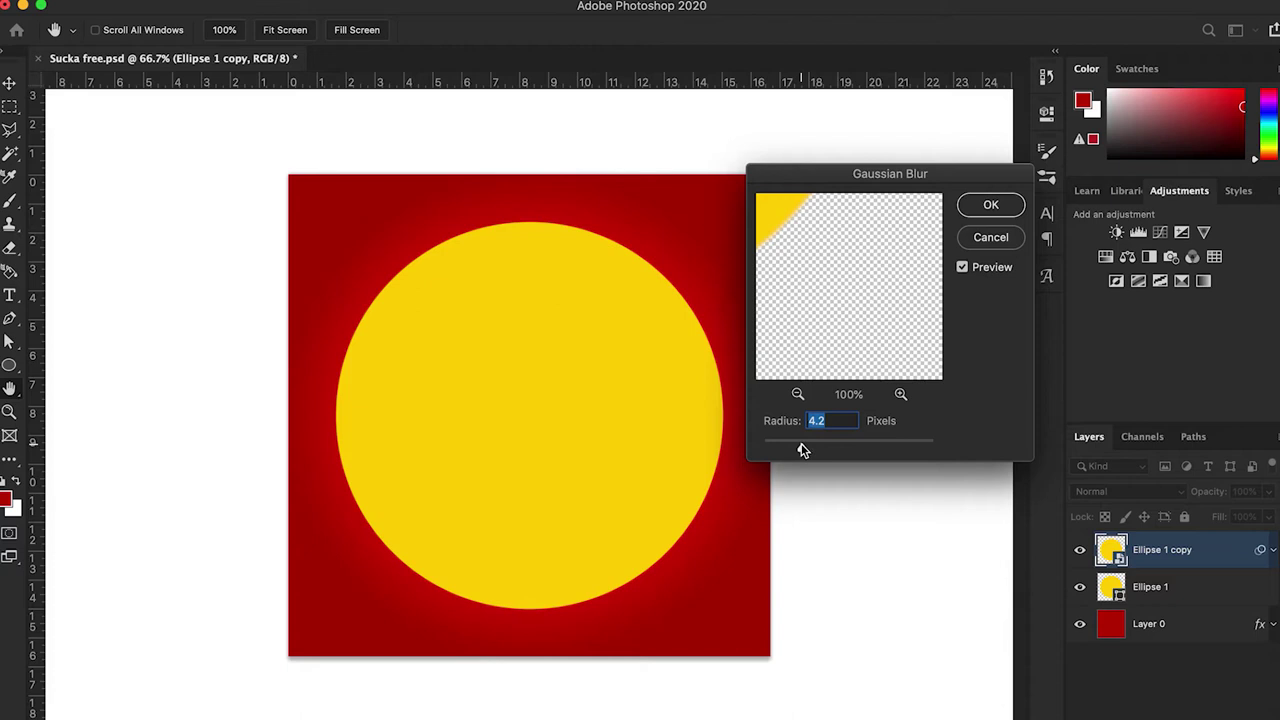
drag(803, 448, 840, 447)
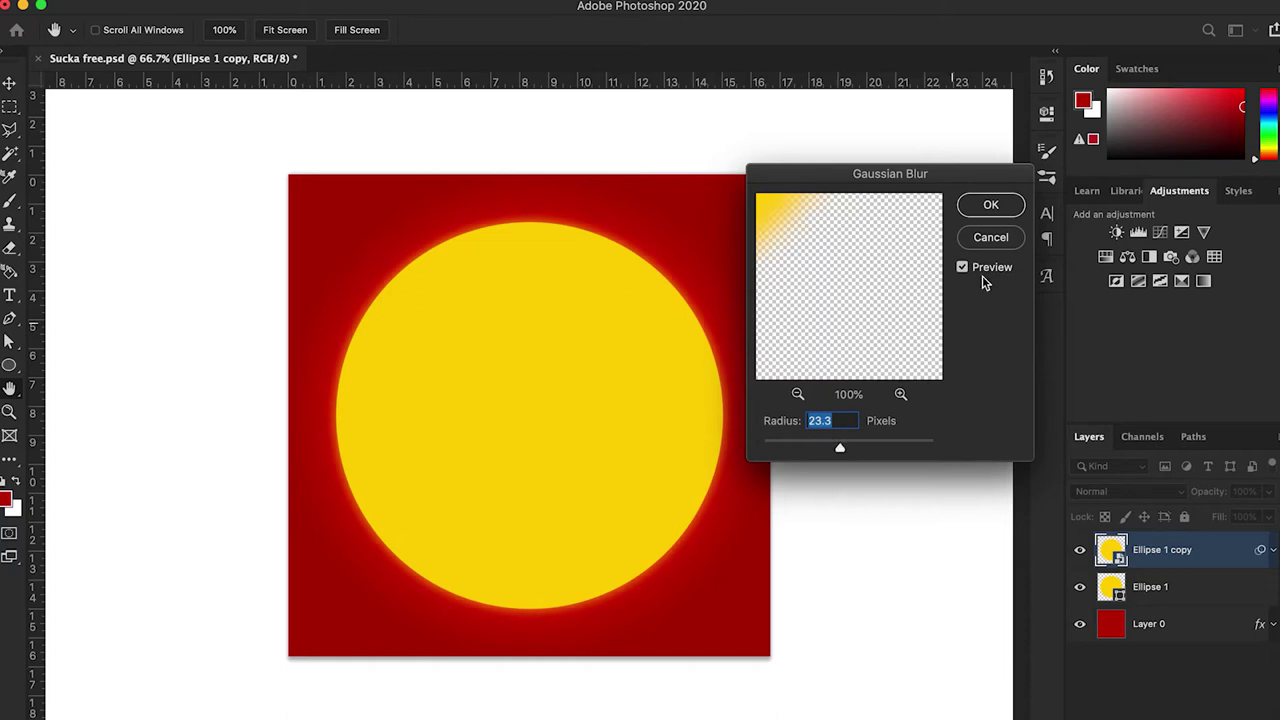
click(990, 207)
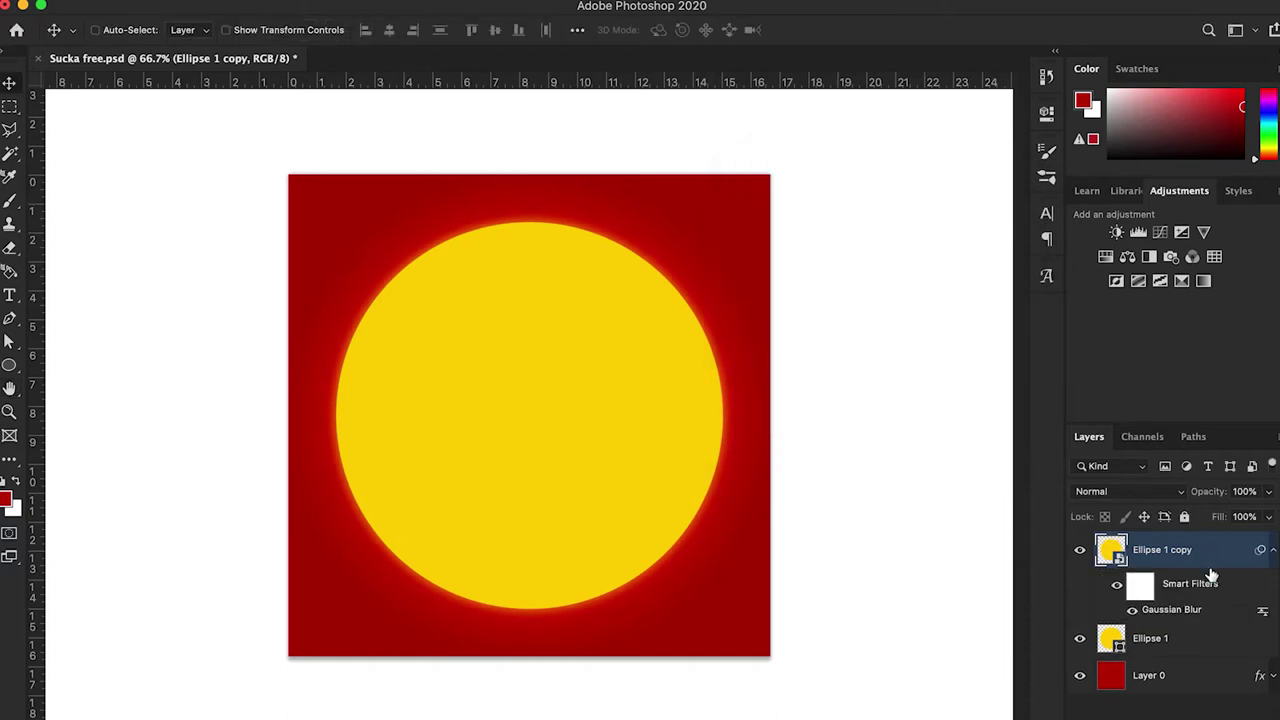
click(1273, 551)
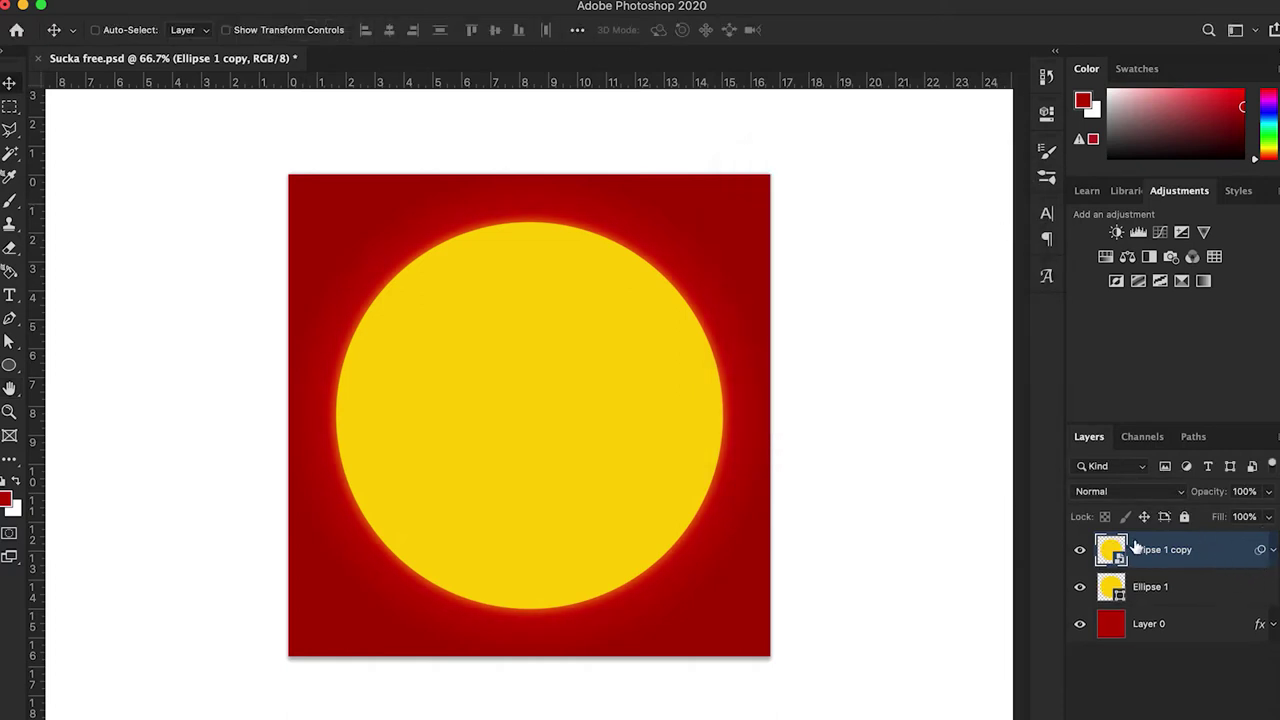
Step: Drag sun.jpg from the SUCKA FREE TUT folder onto the poster canvas
click(210, 716)
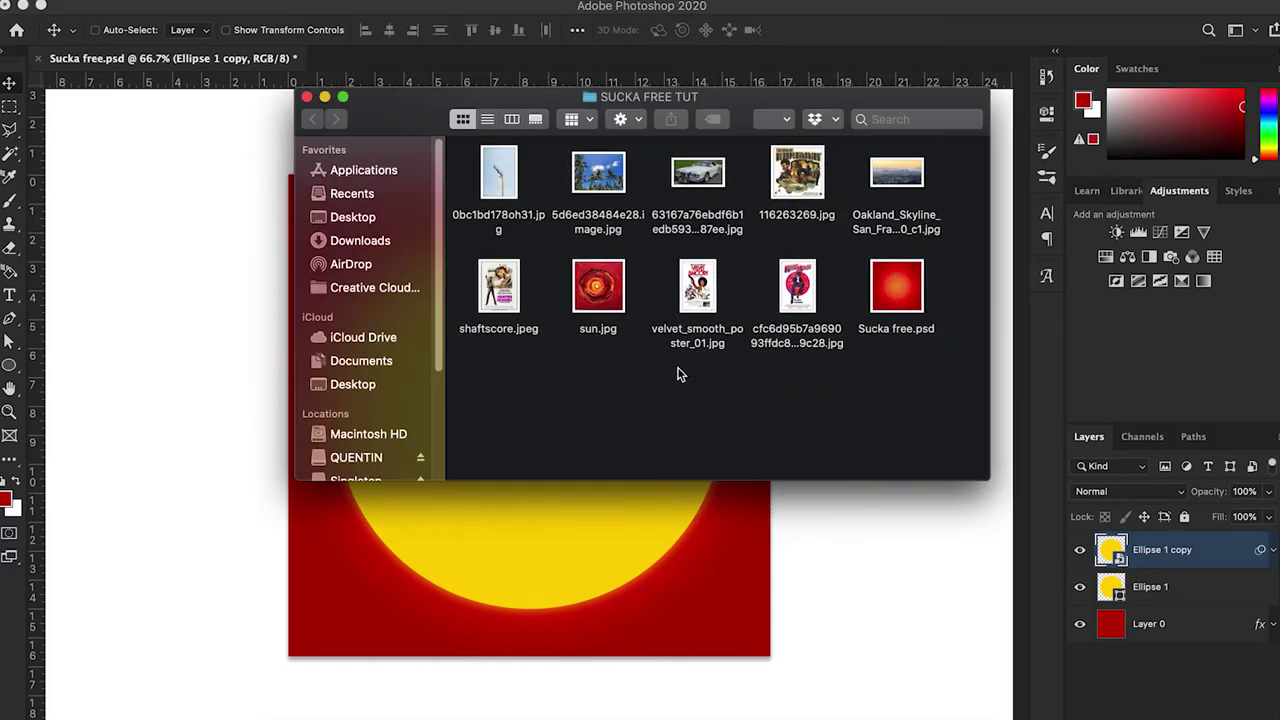
click(612, 287)
drag(614, 287, 512, 556)
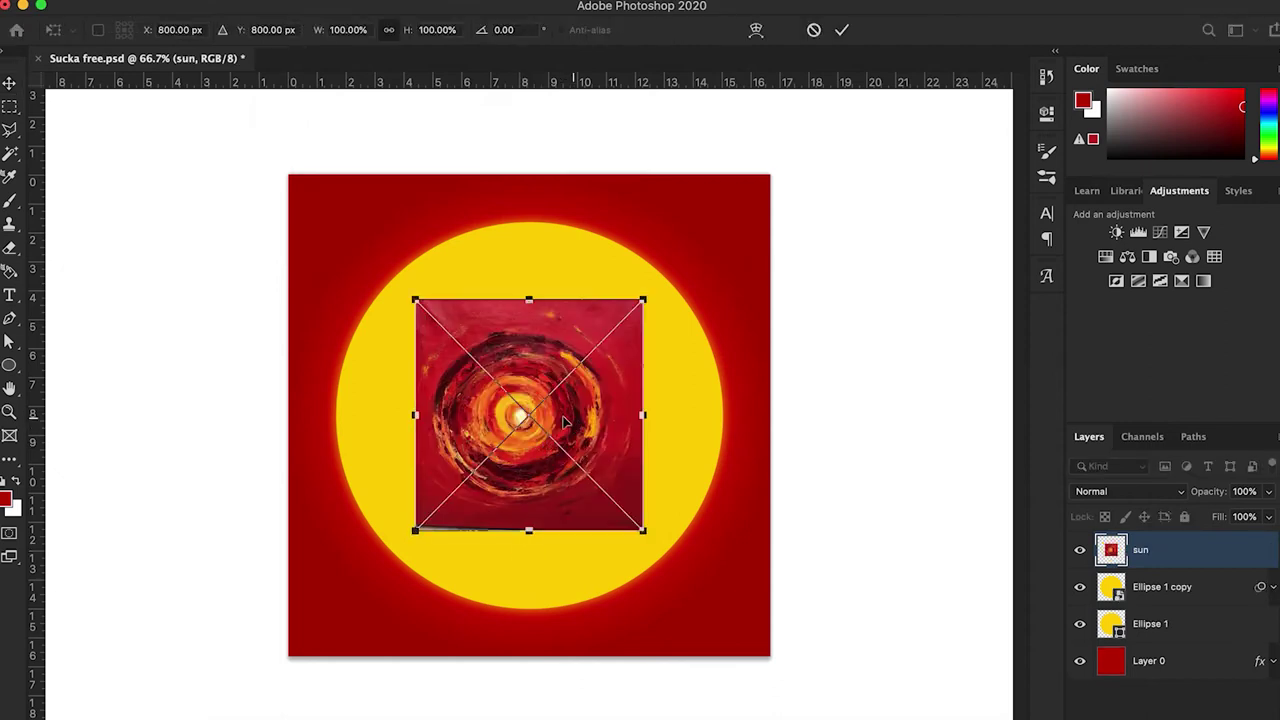
Step: Enlarge the sun image over the canvas, shift it left, and clip it to the layer below
drag(648, 420, 952, 426)
key(Return)
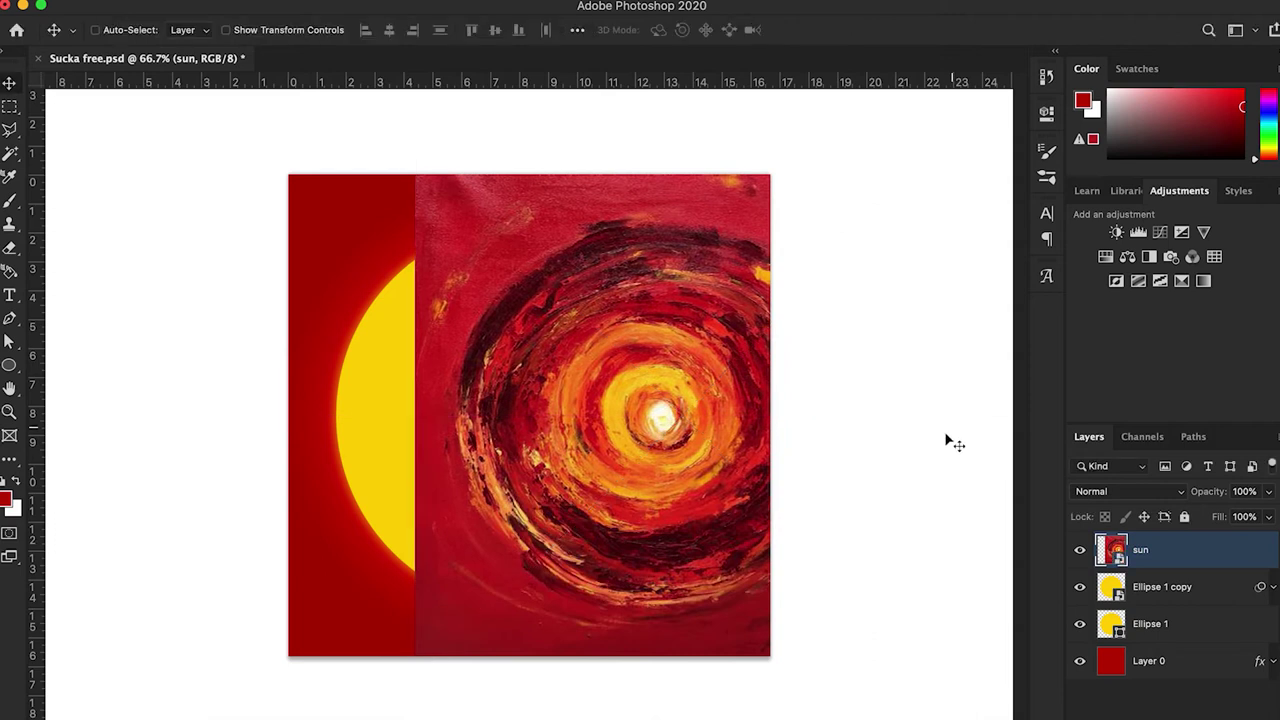
drag(593, 415, 489, 415)
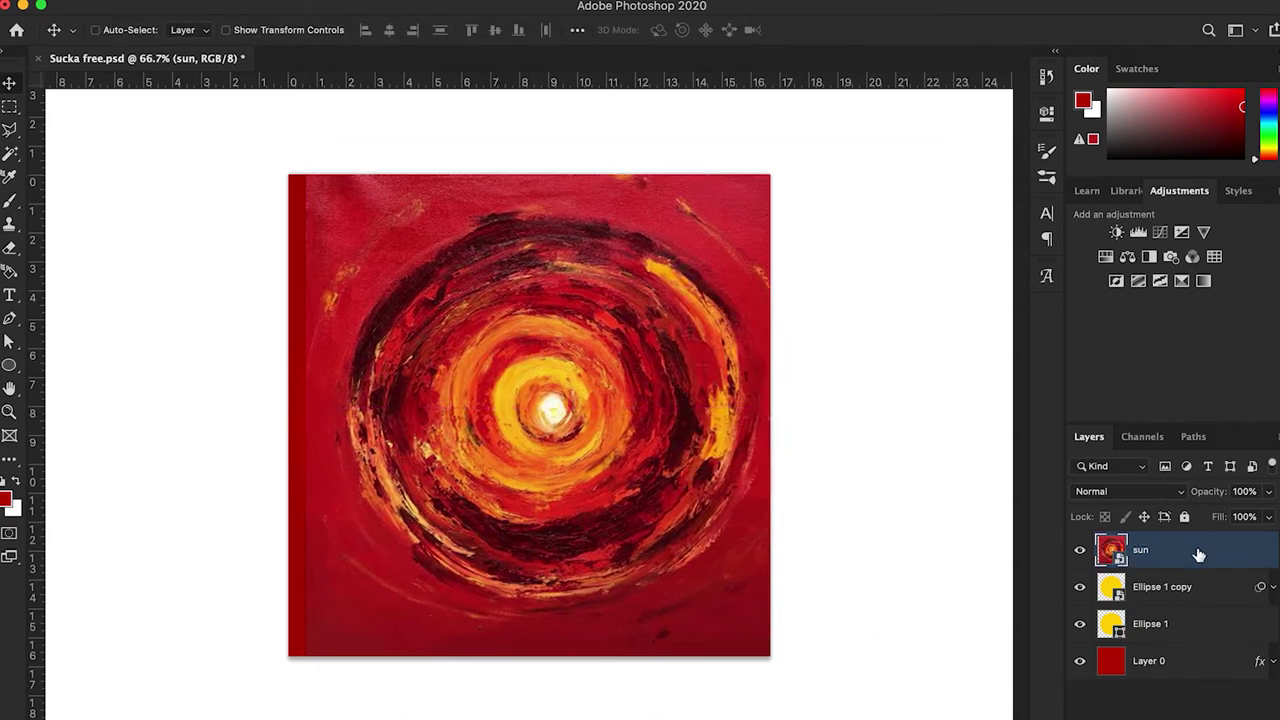
right_click(1205, 556)
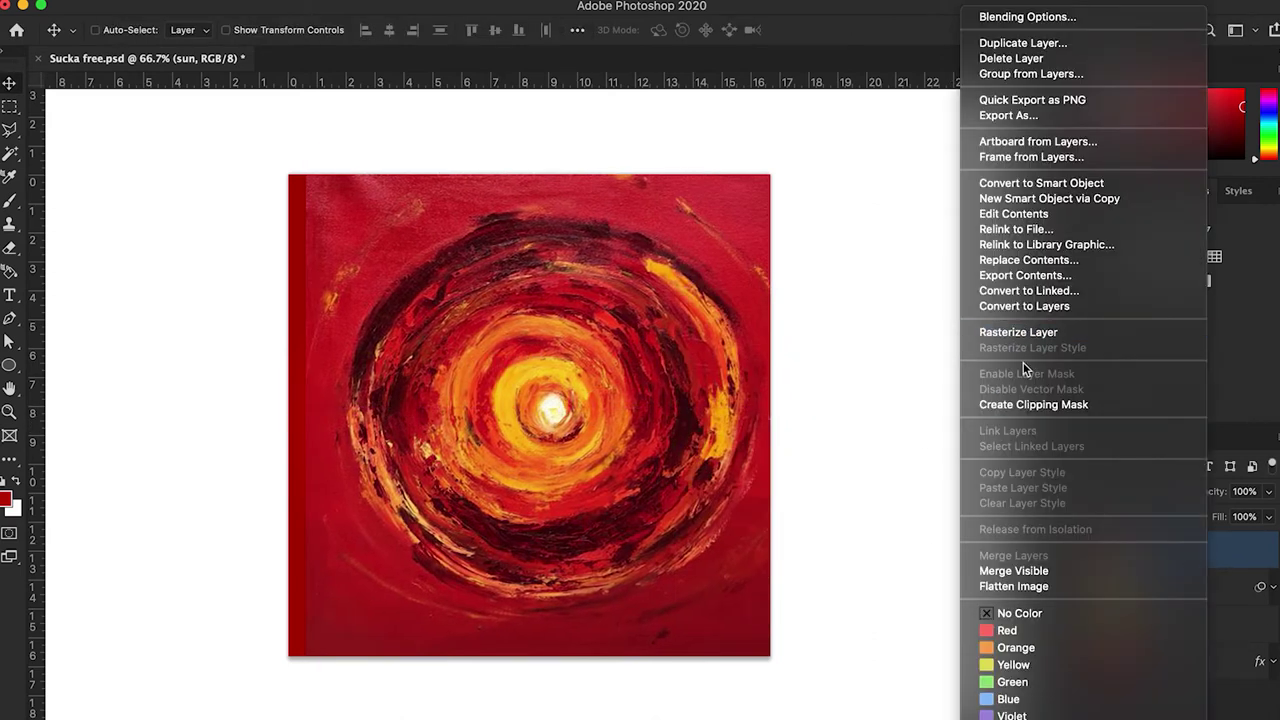
click(1015, 404)
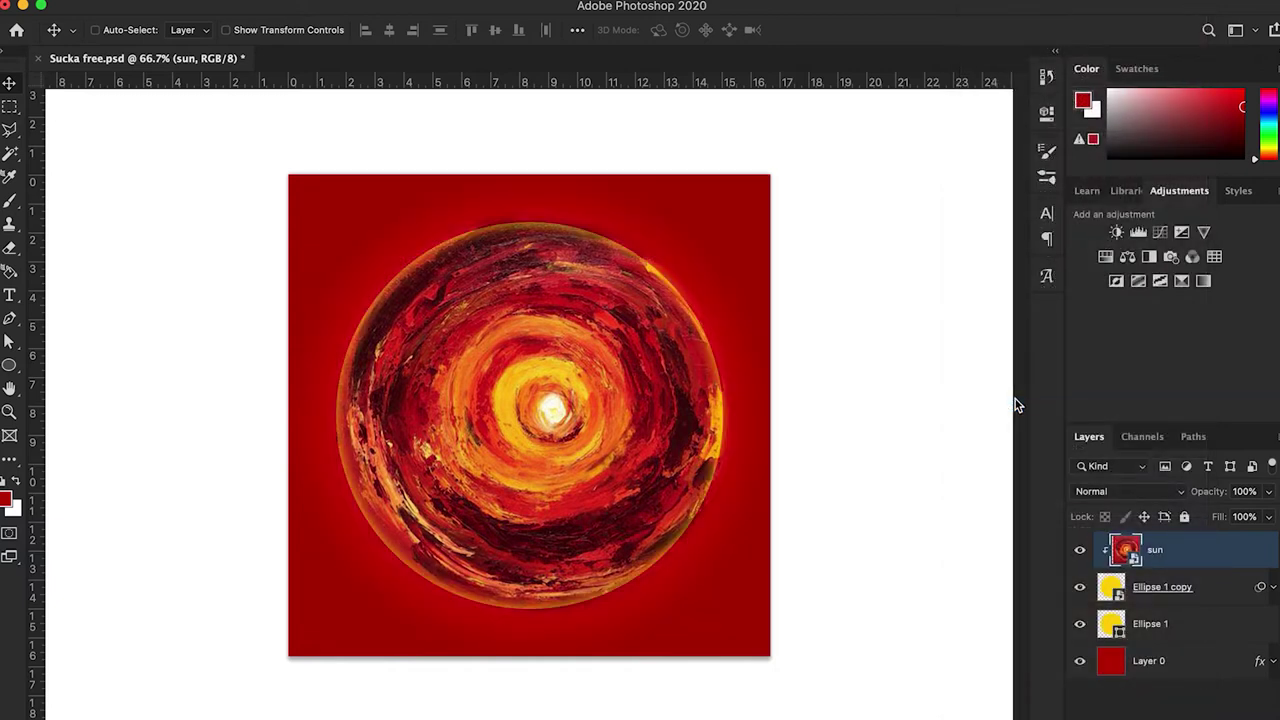
Step: Move the blurred copy beneath Ellipse 1, clip the sun to Ellipse 1, and reposition the swirl
drag(1203, 556, 1175, 645)
click(1202, 563)
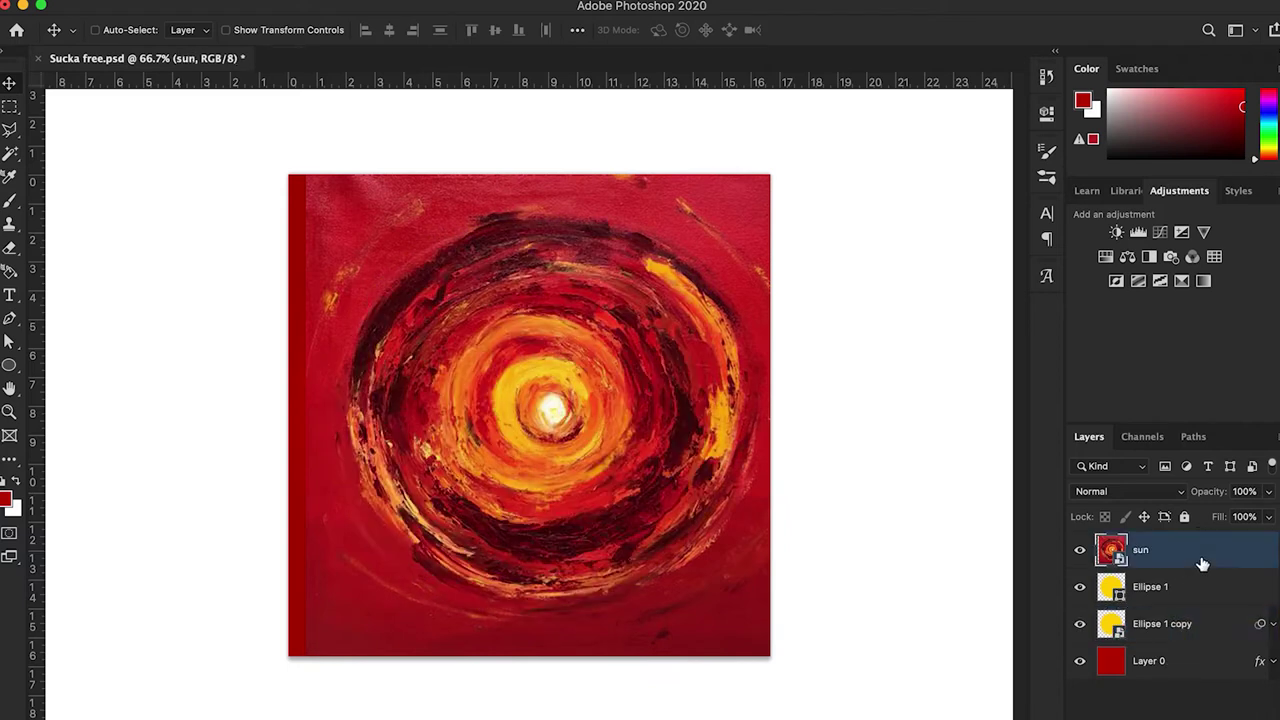
click(1183, 592)
right_click(1191, 558)
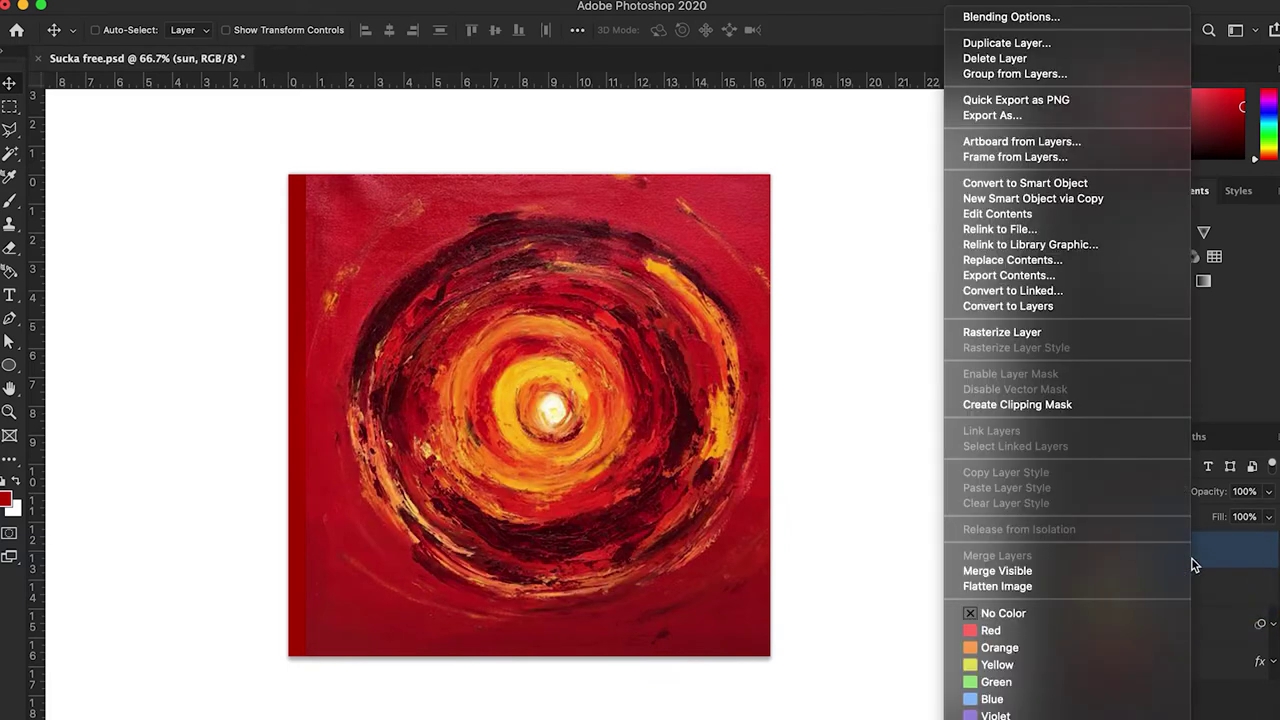
click(1005, 404)
drag(607, 414, 609, 412)
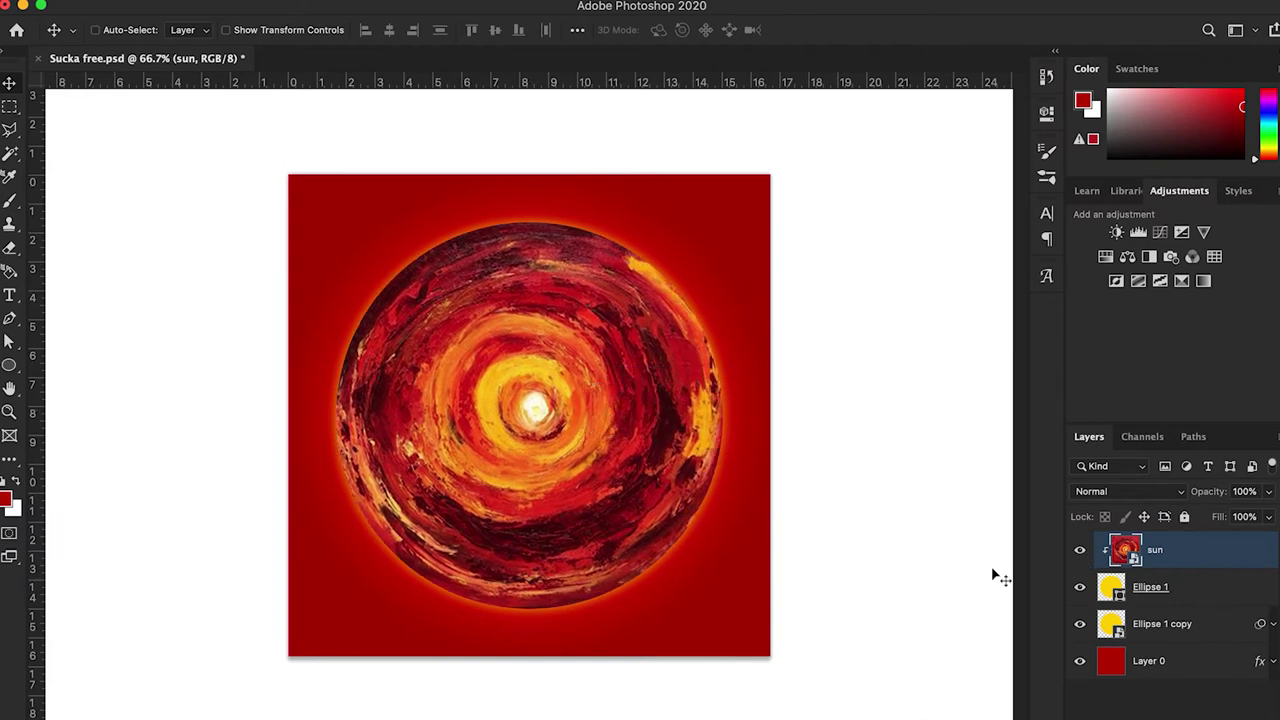
click(1113, 492)
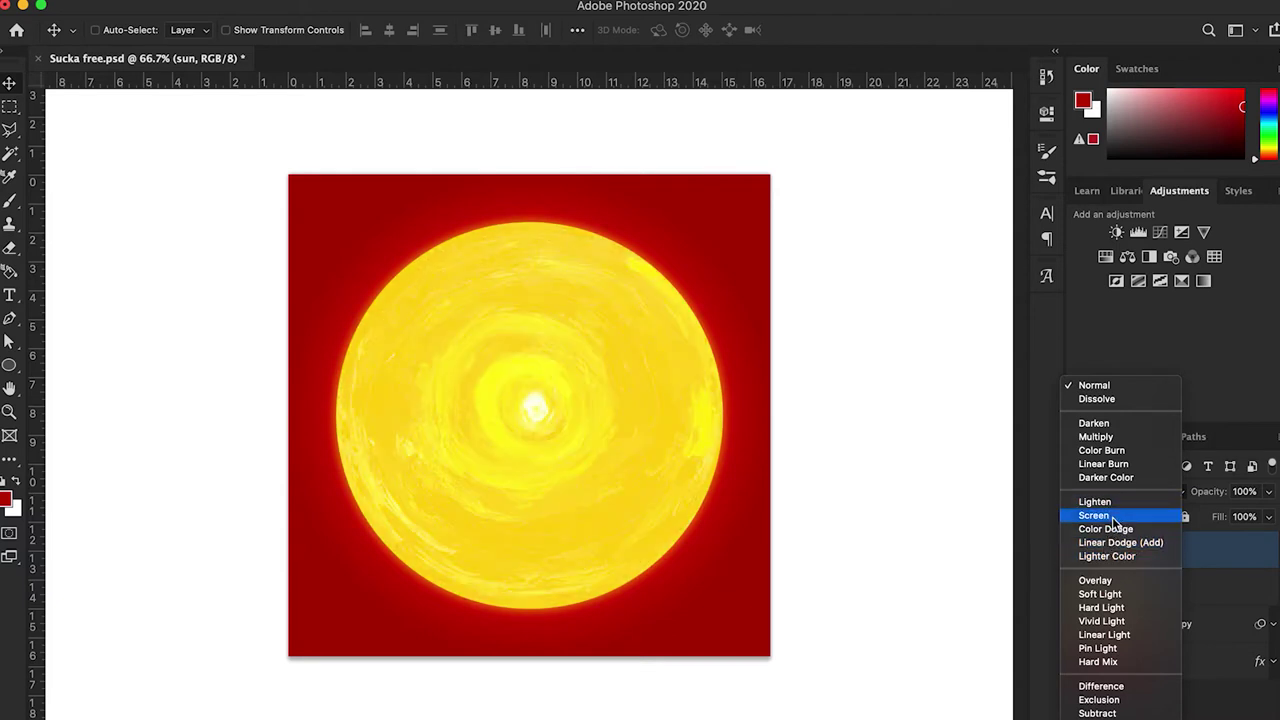
Step: Set the sun layer to Overlay blending at 68% opacity
click(1106, 582)
drag(1203, 490, 1171, 491)
click(1171, 491)
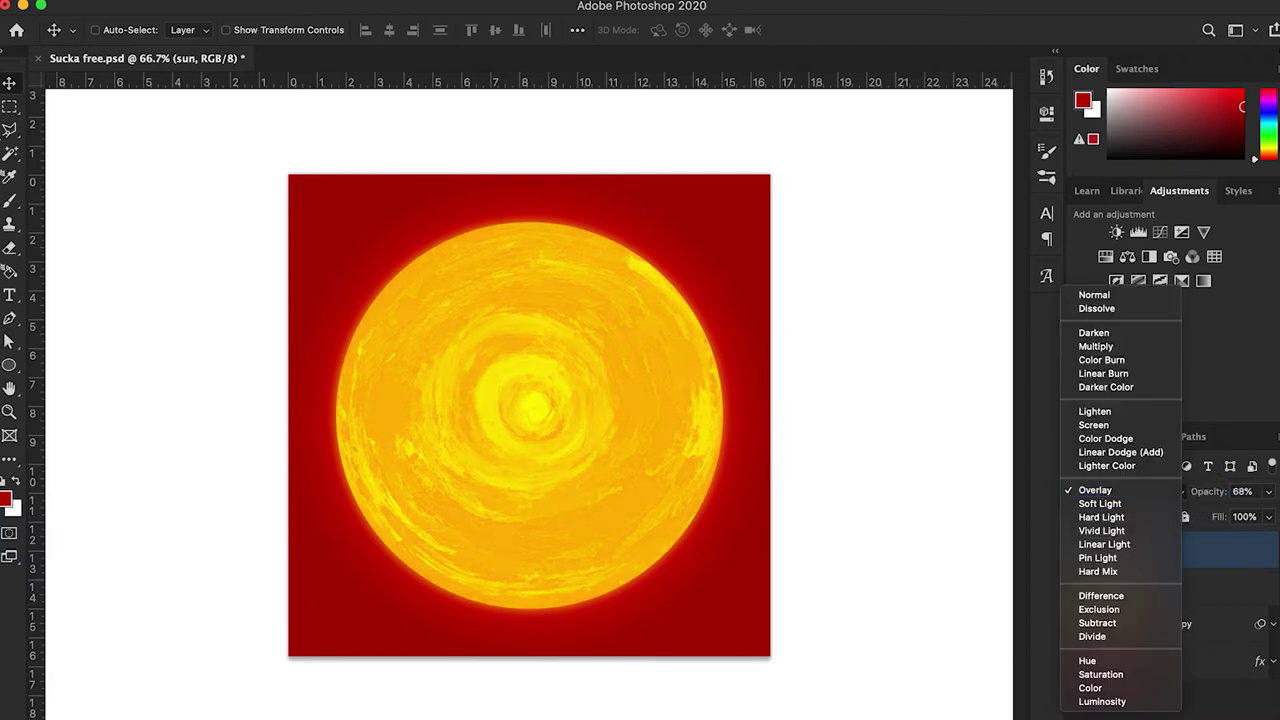
click(250, 4)
Step: Brighten the sun with Levels, midtones at 3.11 and slightly deeper blacks
click(203, 7)
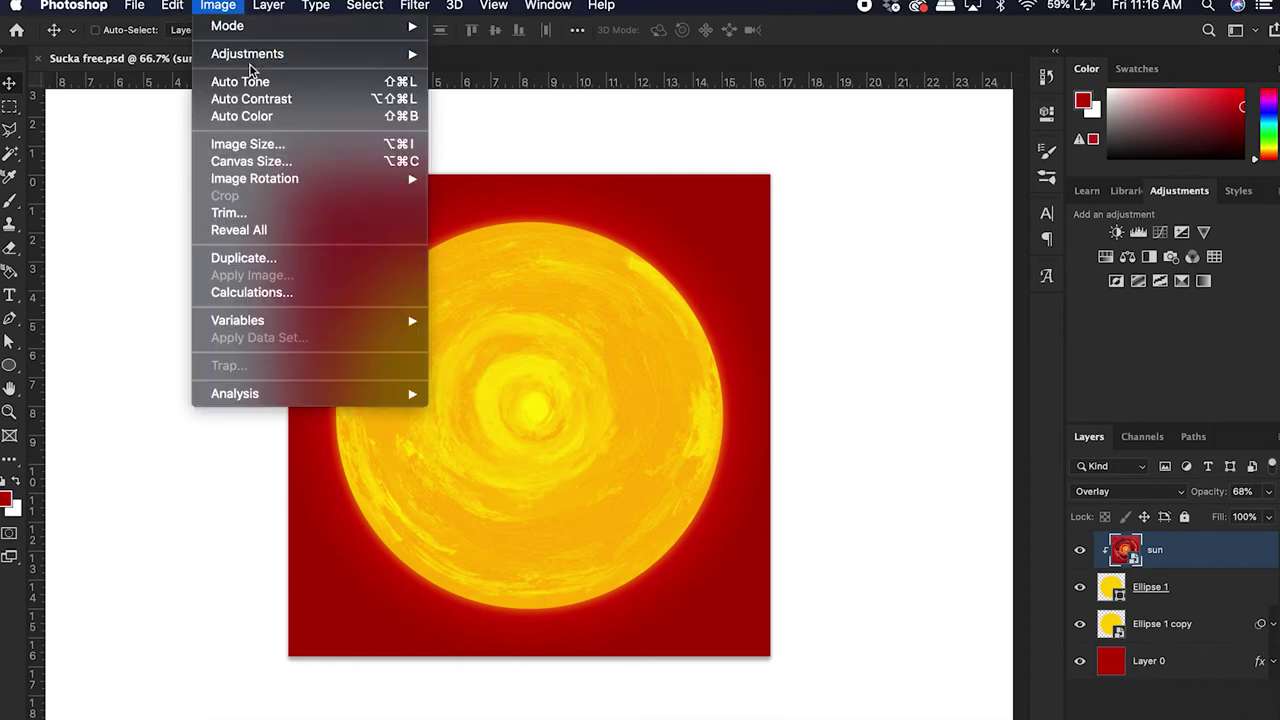
mouse_move(286, 58)
click(445, 72)
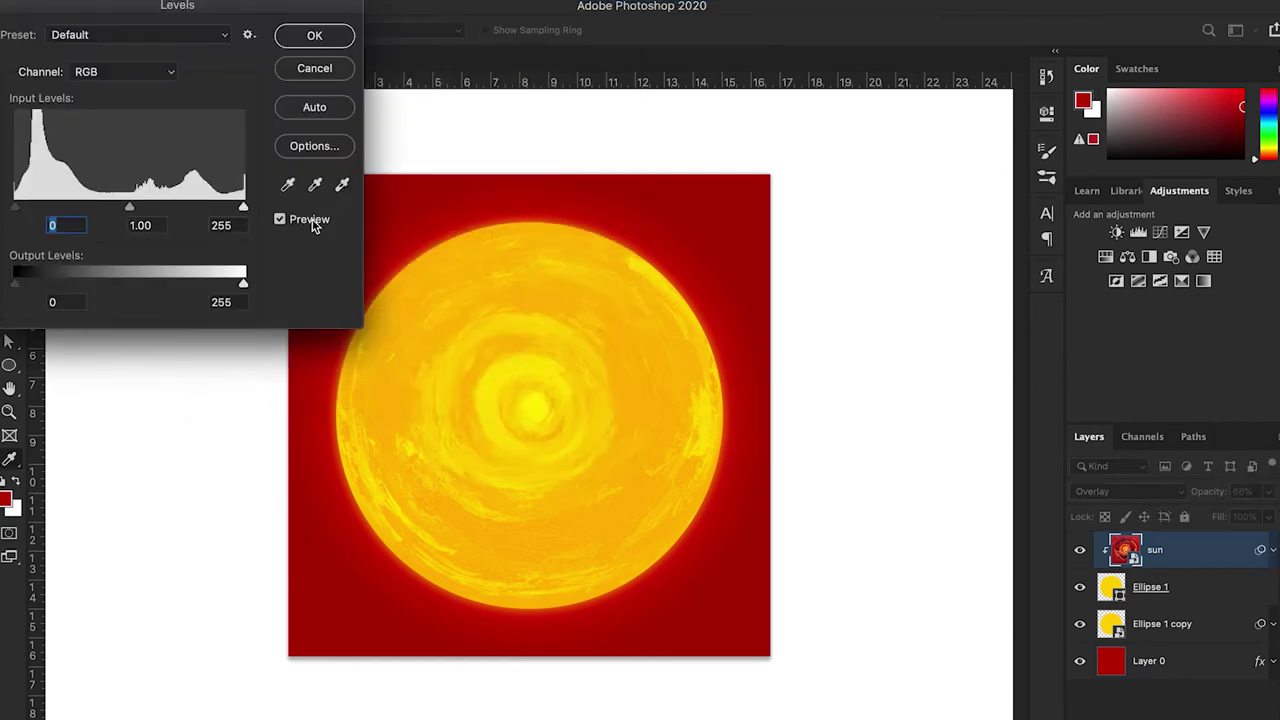
drag(130, 210, 41, 207)
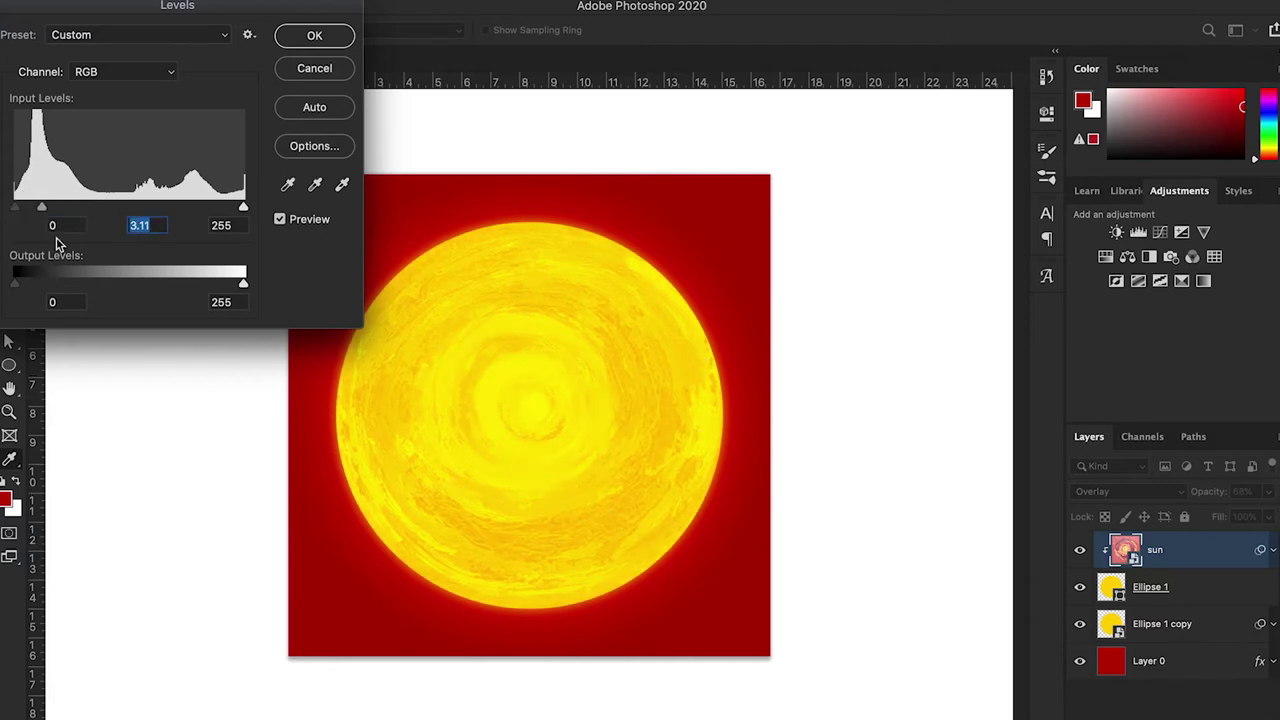
mouse_move(19, 210)
mouse_down()
mouse_move(29, 206)
mouse_move(20, 212)
mouse_up()
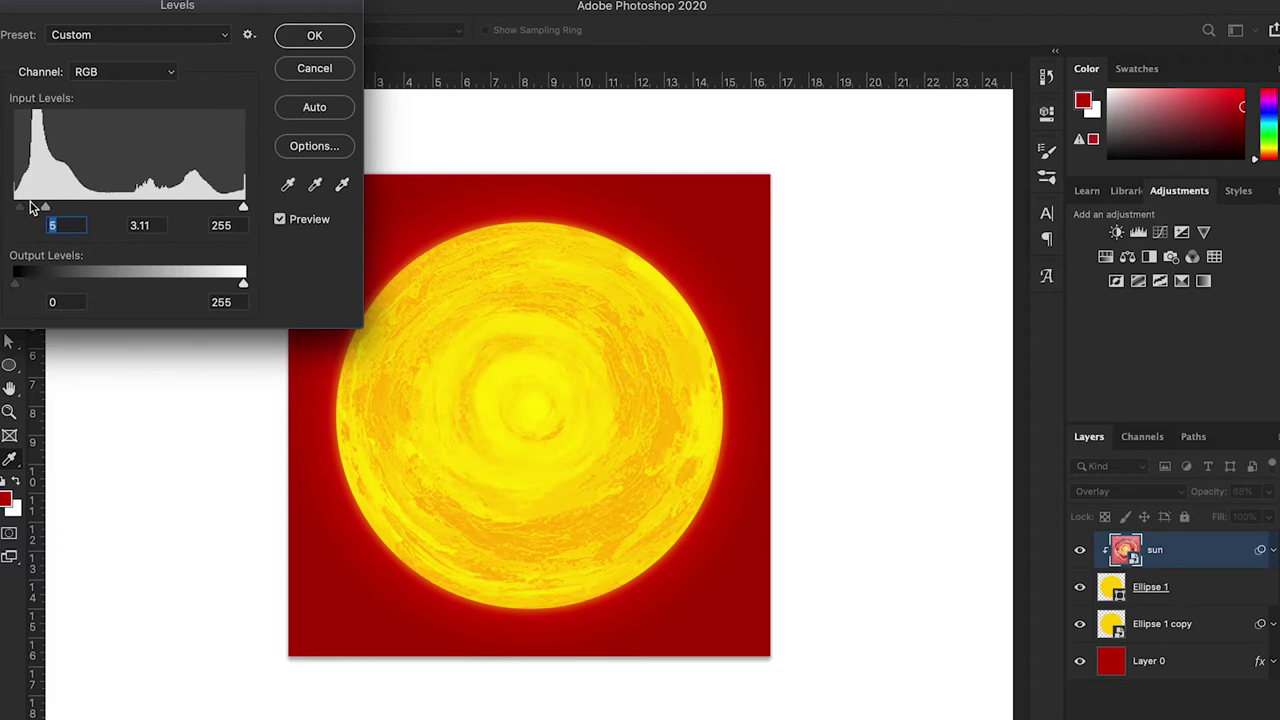
click(300, 35)
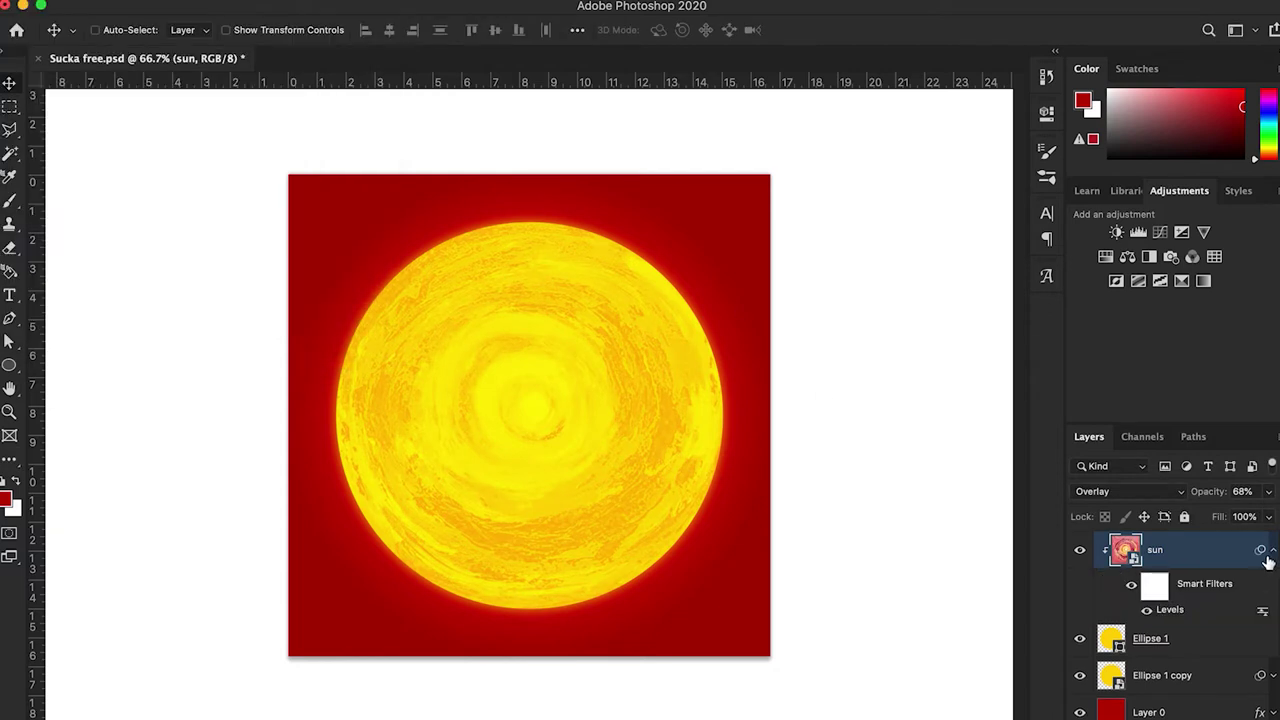
Step: Apply a stronger Twirl distortion to the sun swirl and save the poster
click(1272, 551)
click(414, 6)
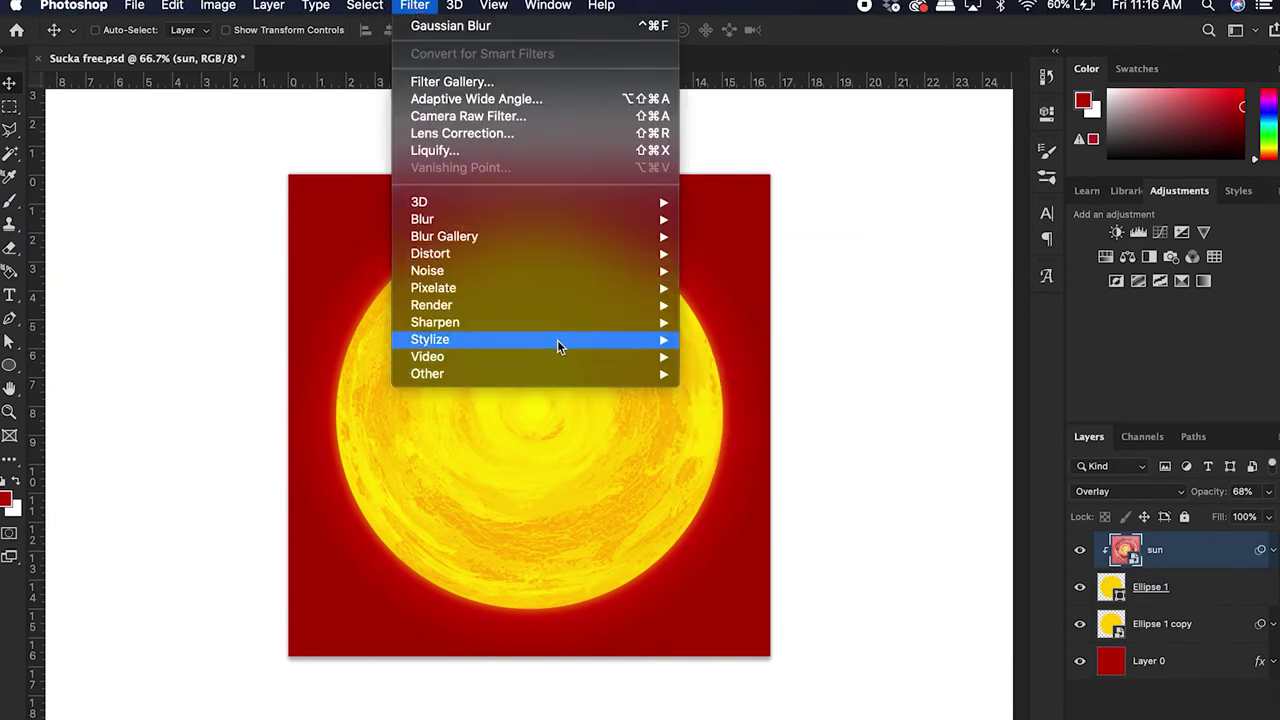
mouse_move(553, 259)
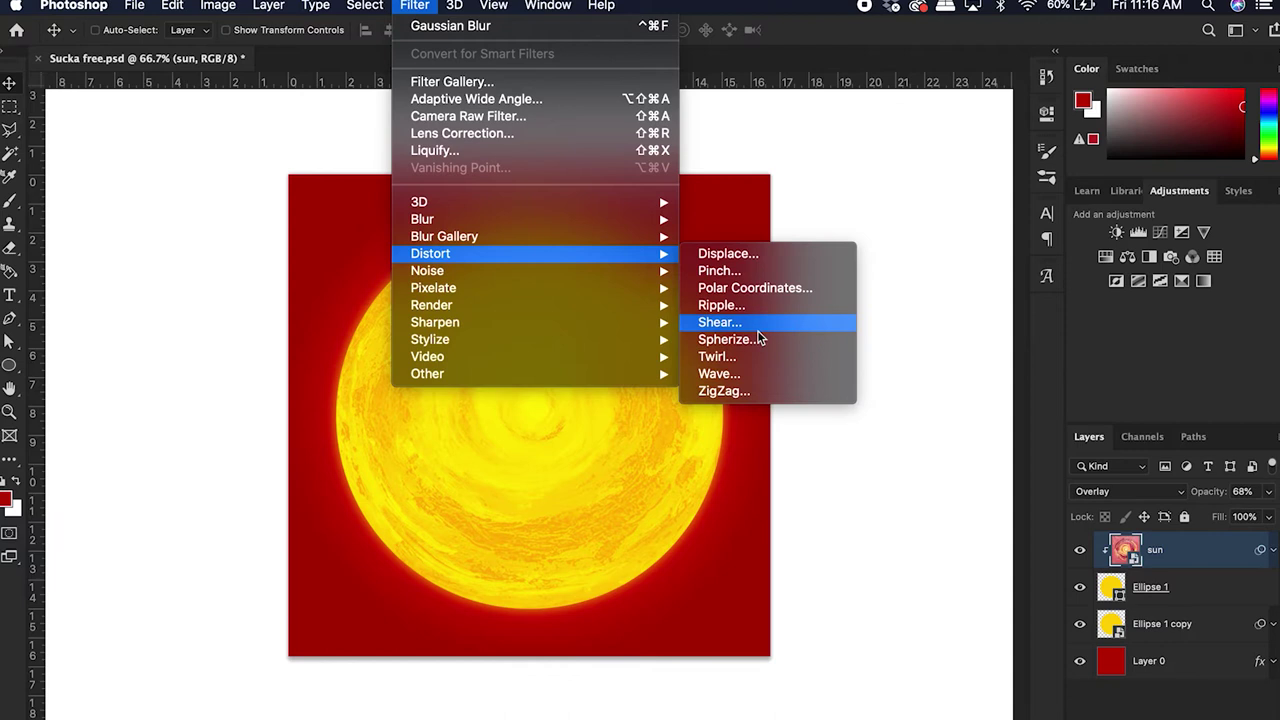
click(700, 357)
click(766, 183)
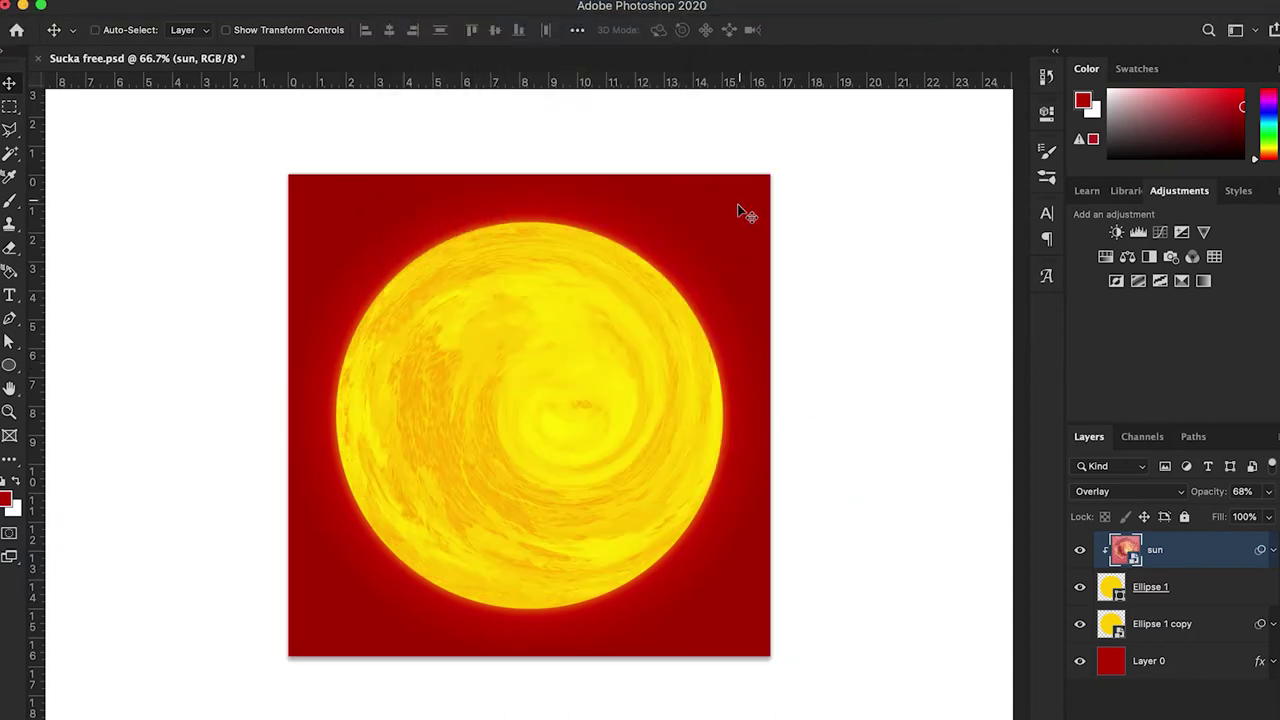
key(super+s)
Step: Place the Oakland skyline photo from Finder and move it to the canvas bottom
click(1201, 592)
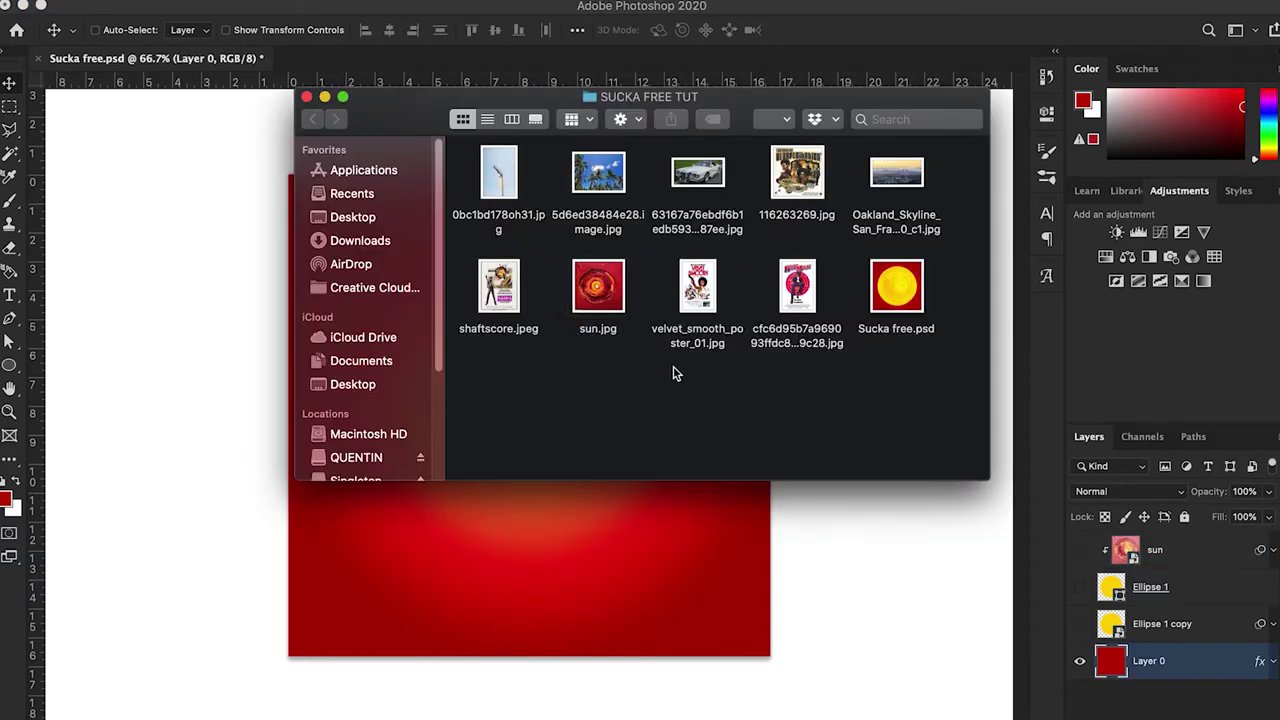
click(887, 178)
key(space)
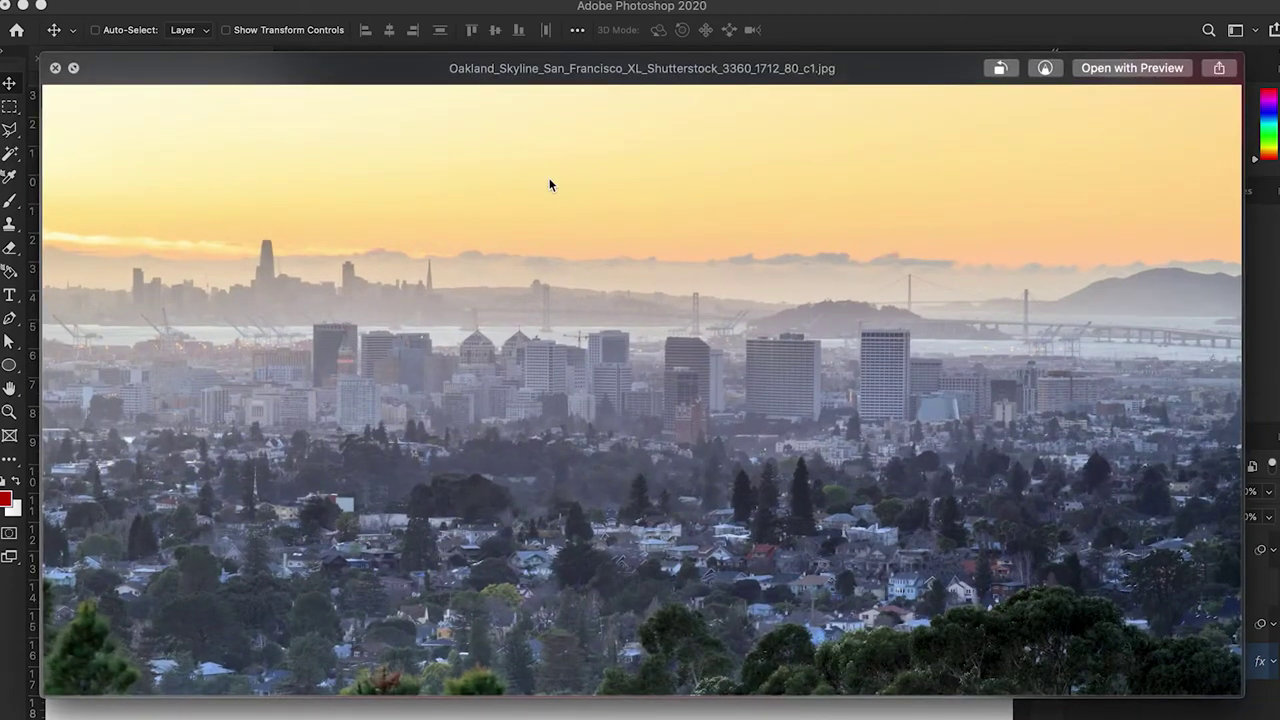
key(space)
drag(909, 186, 546, 590)
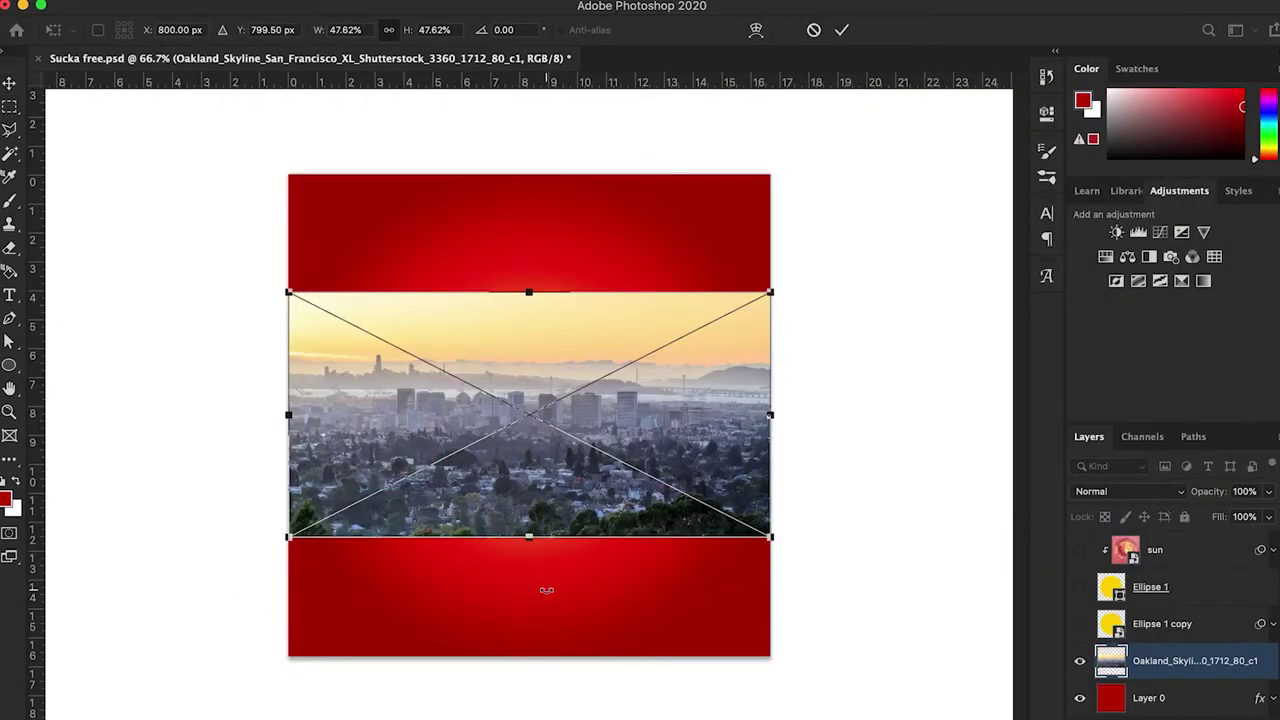
key(Return)
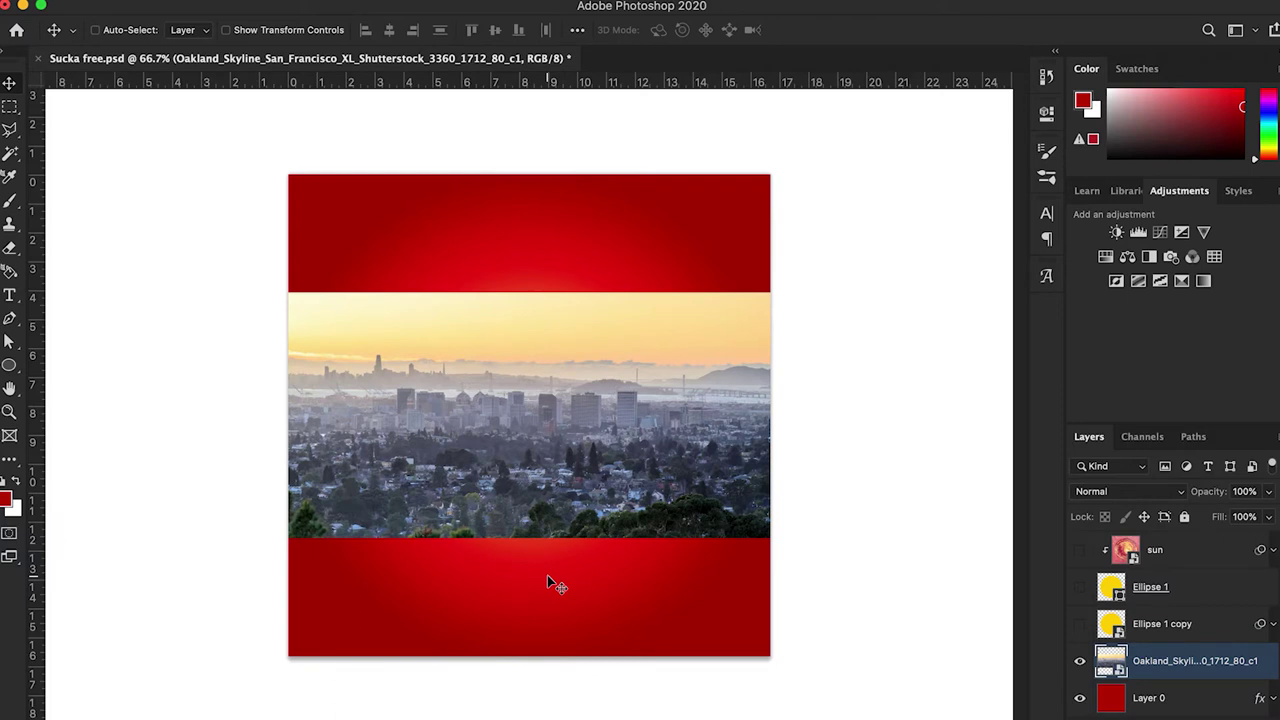
drag(576, 500, 571, 585)
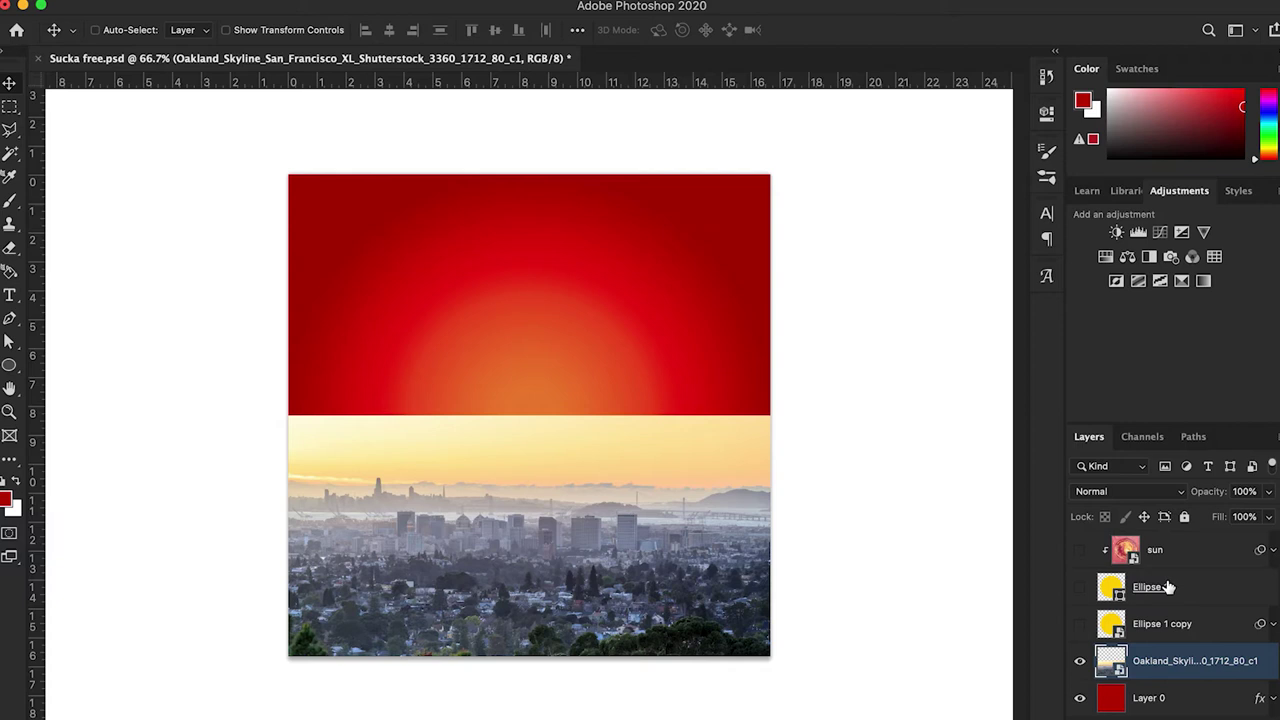
Step: Blend the skyline layer in Darken mode at 72% opacity
click(1150, 490)
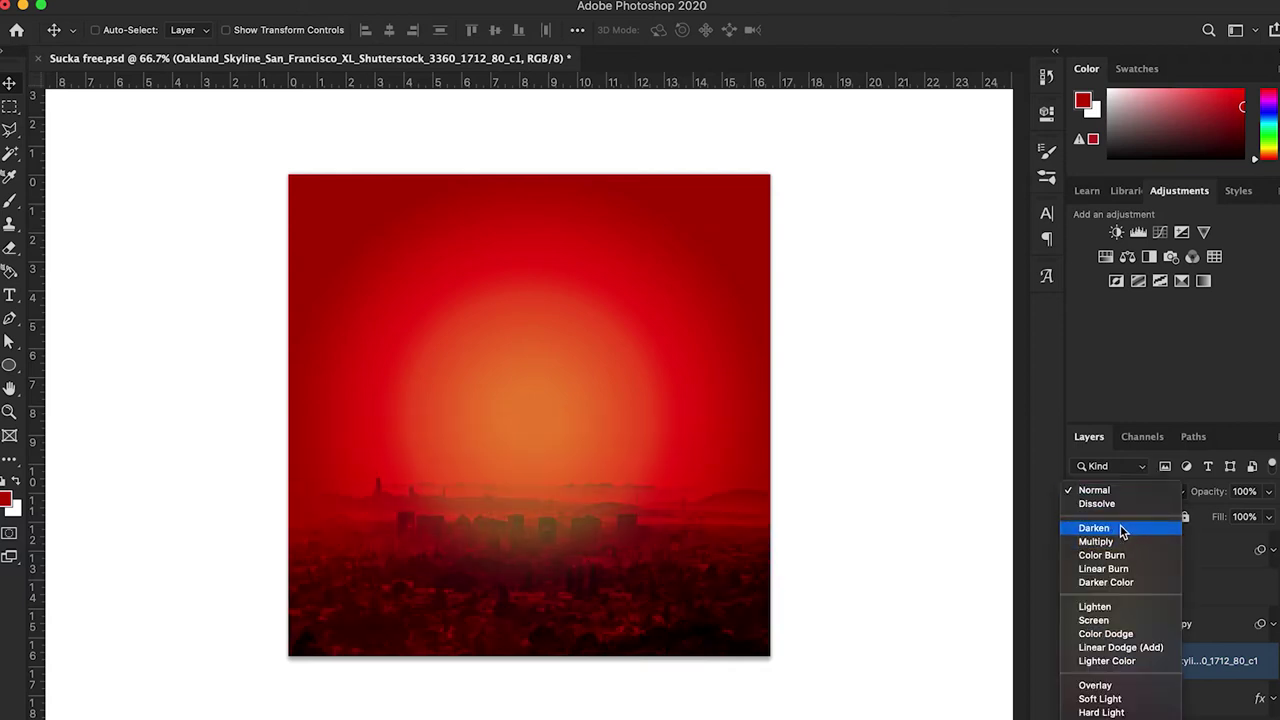
click(1122, 530)
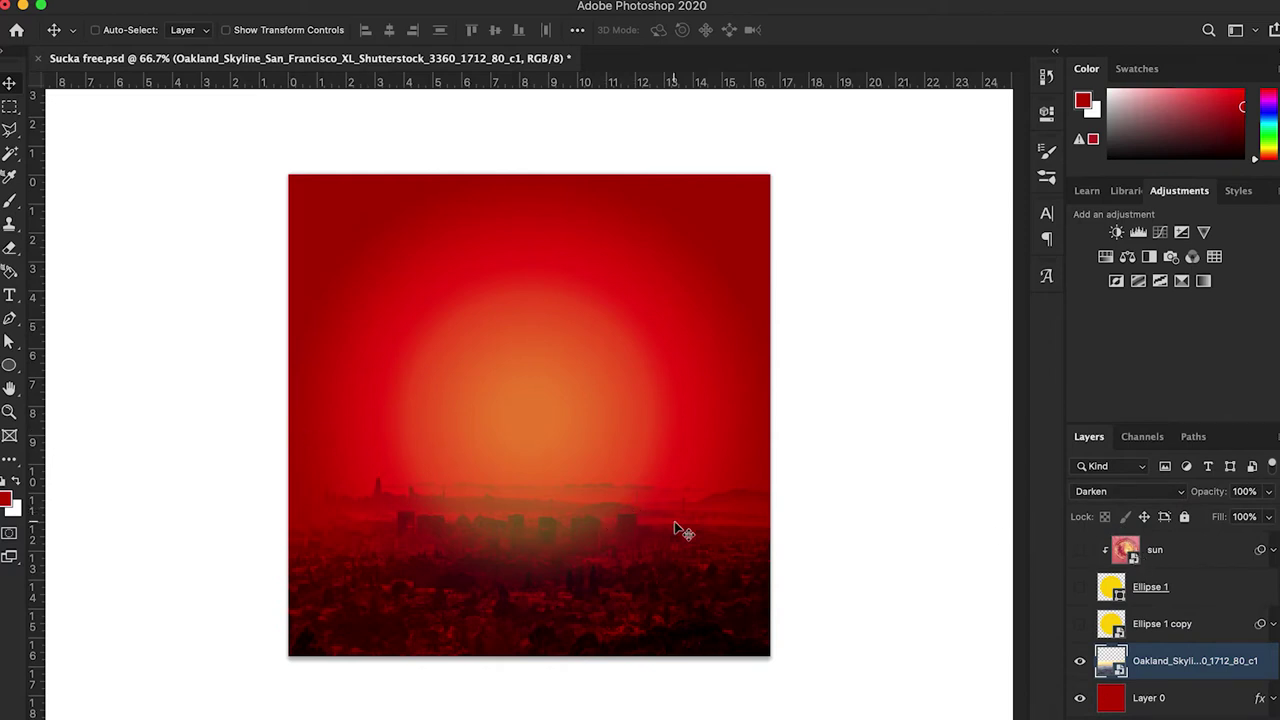
drag(1205, 491, 1186, 497)
click(1115, 491)
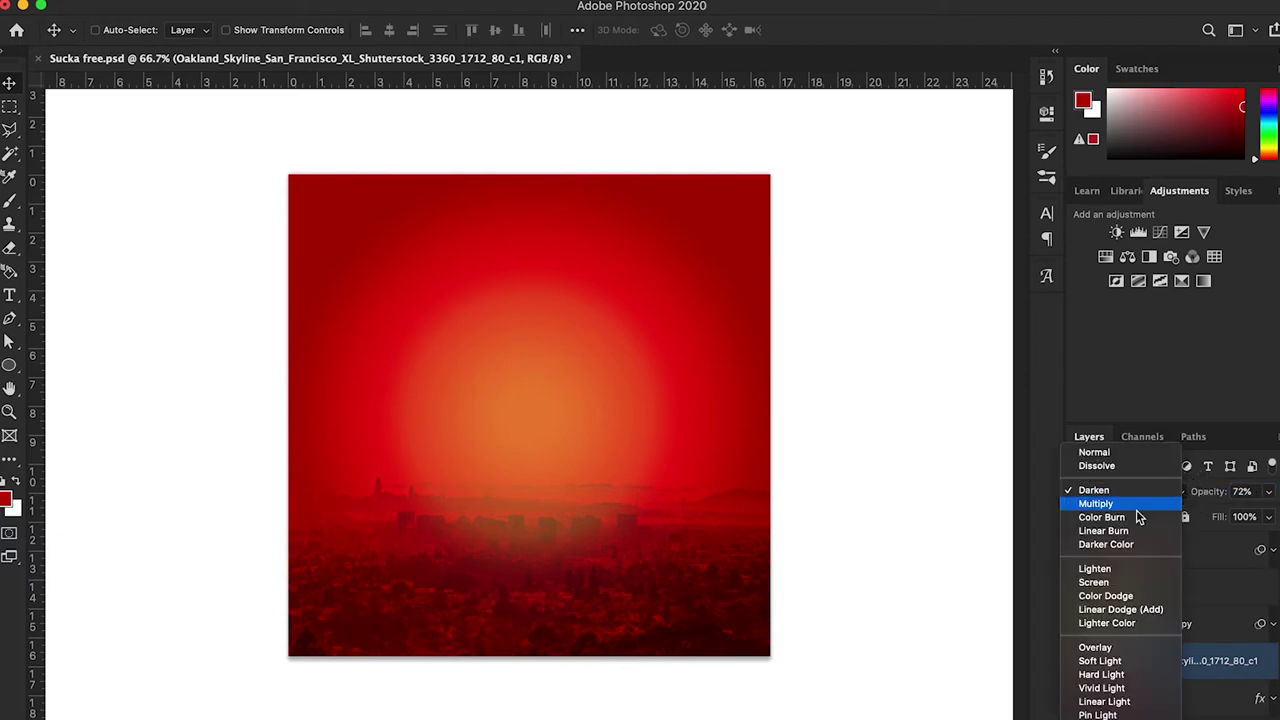
click(1222, 495)
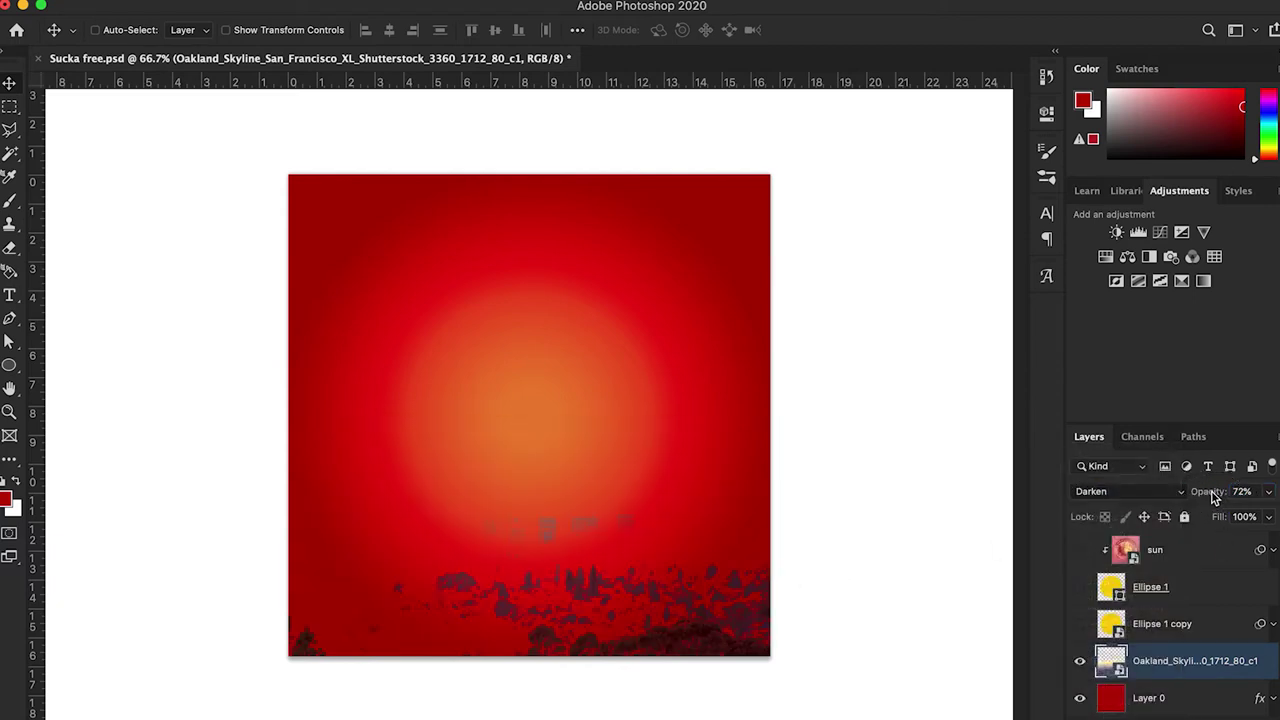
Step: Group the three sun layers and name the group 'sun'
click(1200, 625)
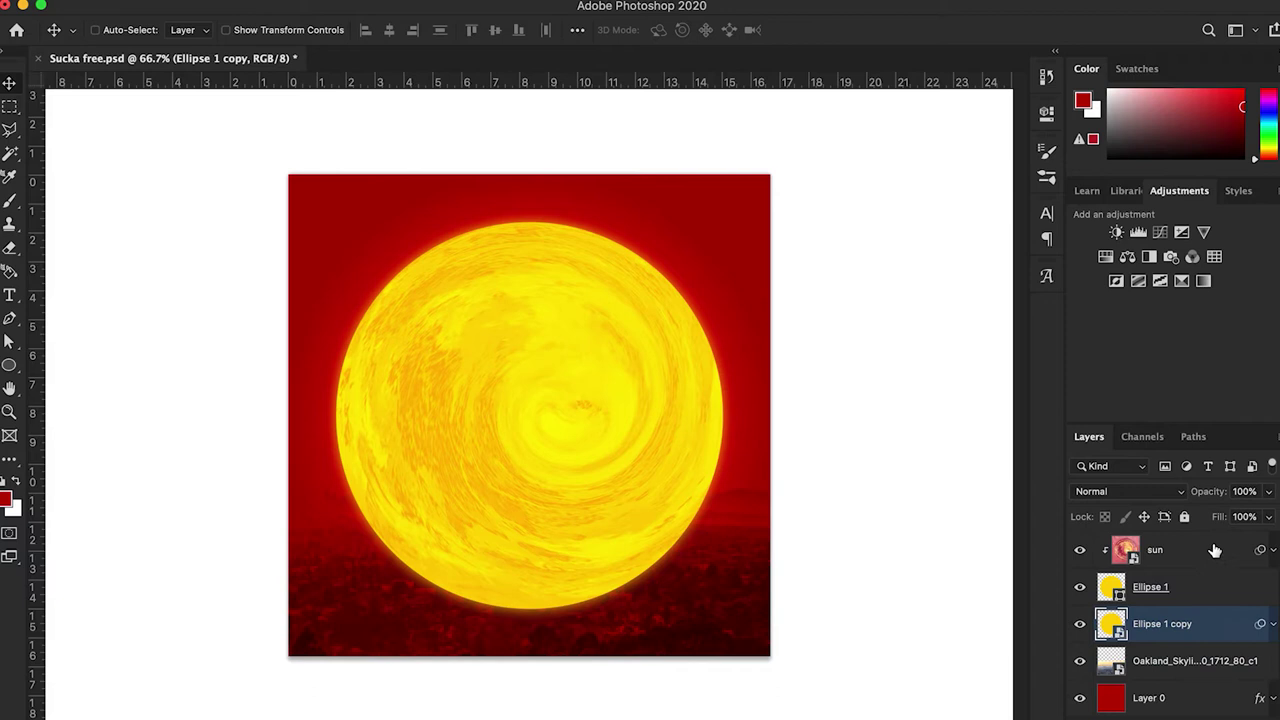
shift+click(1214, 550)
key(super+g)
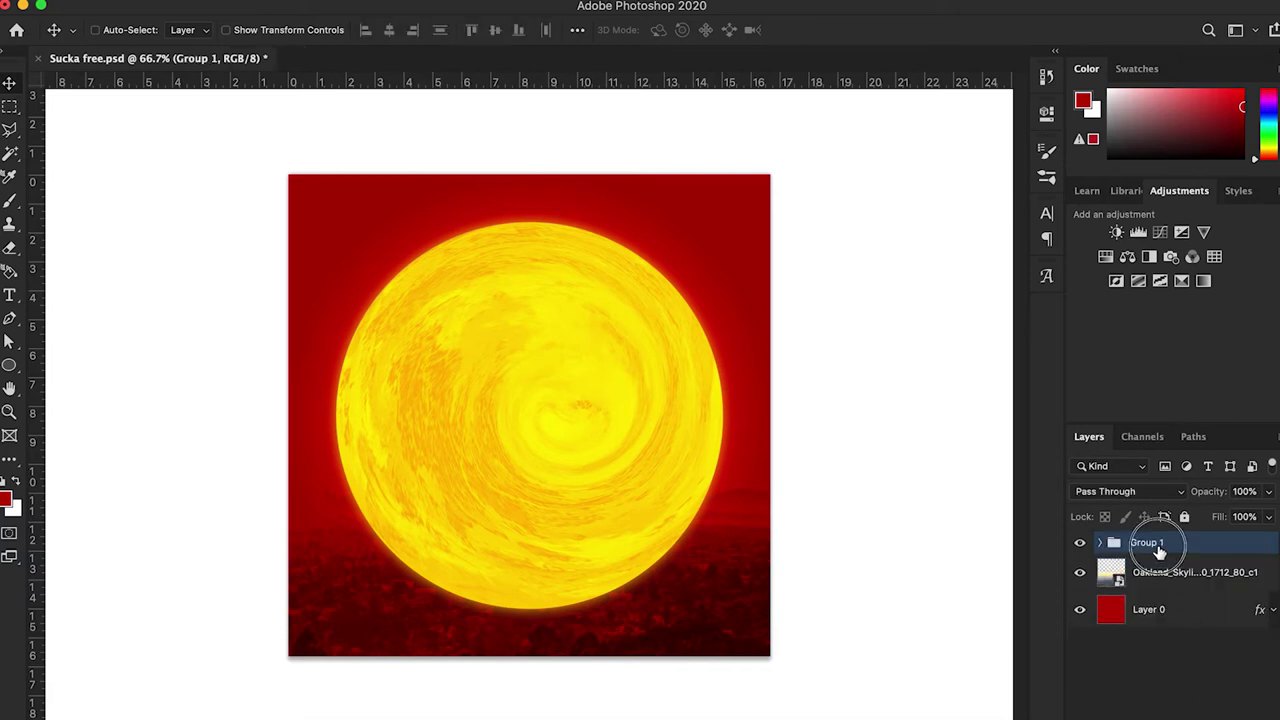
double_click(1155, 543)
text(sun)
key(Return)
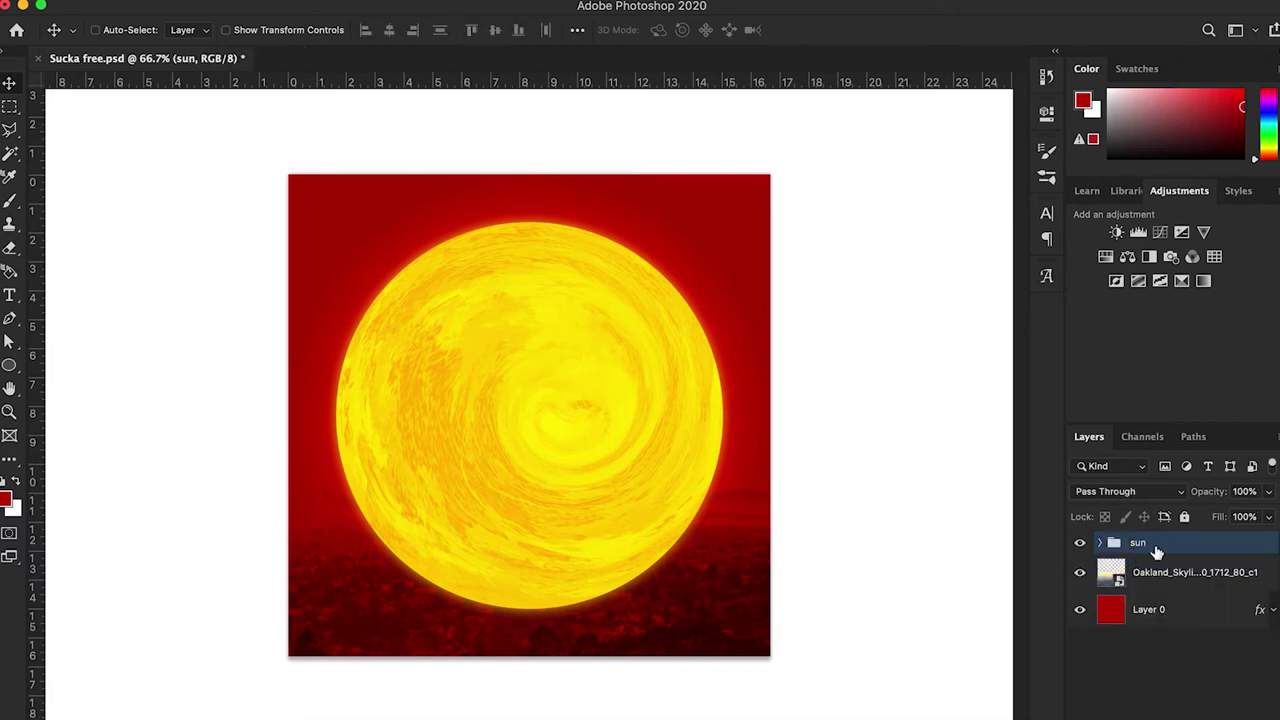
Step: Shrink the sun group, move it left and up, save, and bring up the SUCKA FREE TUT folder
key(super+t)
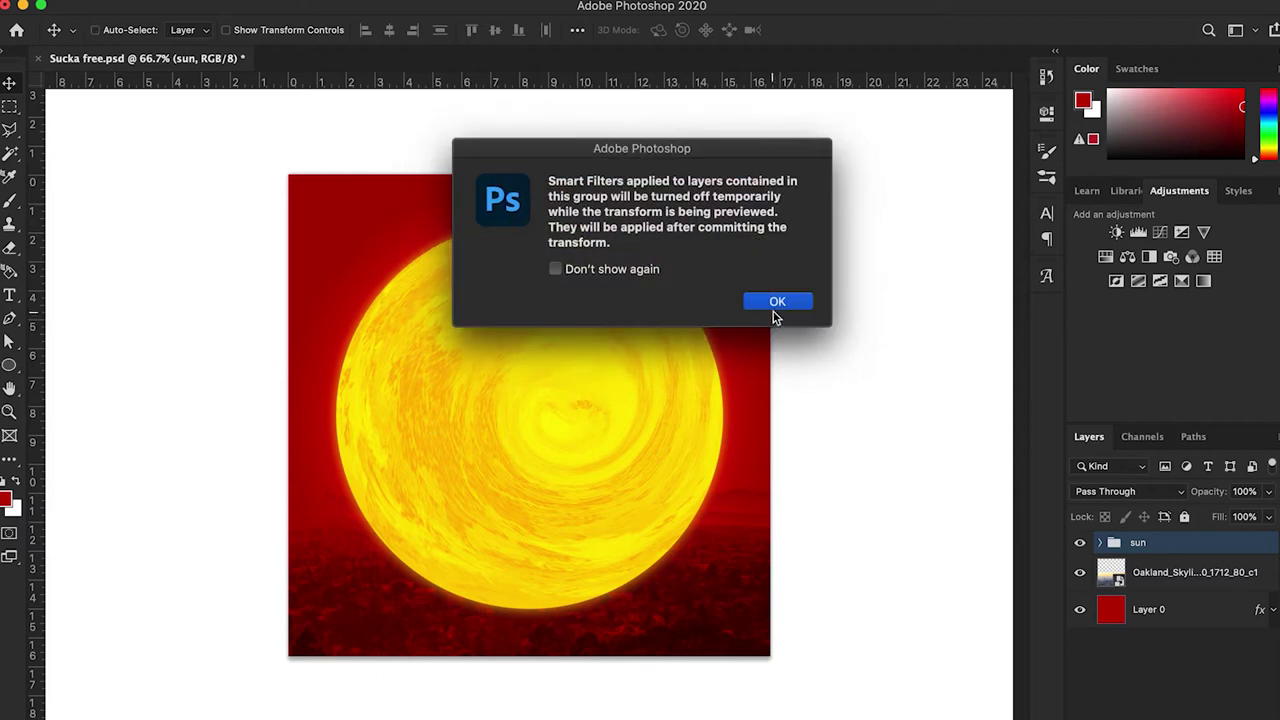
click(773, 310)
drag(293, 409, 387, 406)
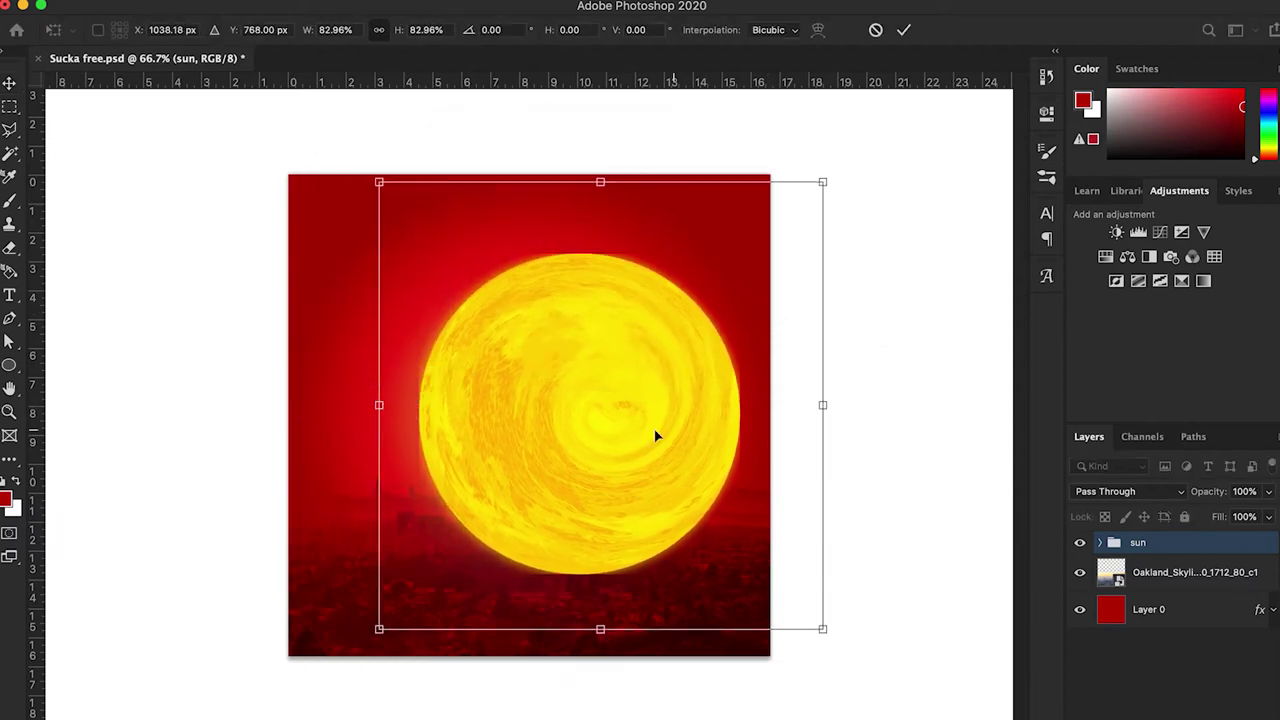
key(Return)
drag(622, 428, 575, 413)
key(super+s)
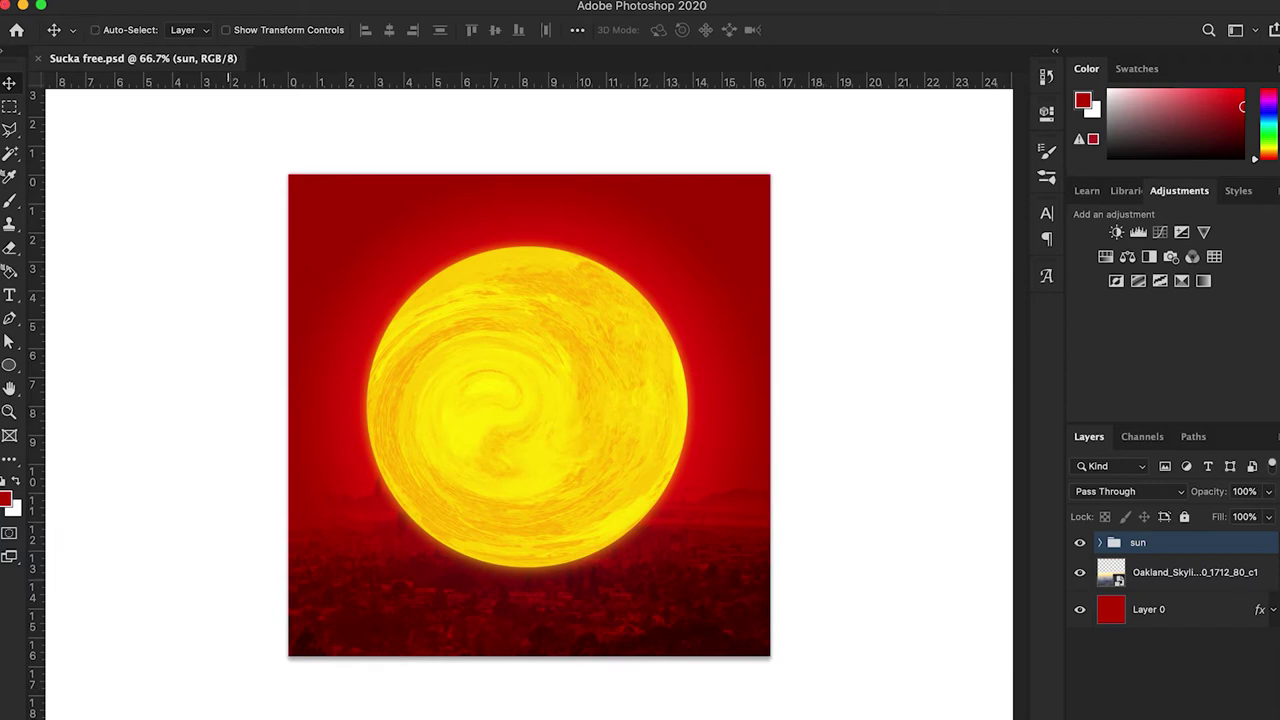
click(232, 716)
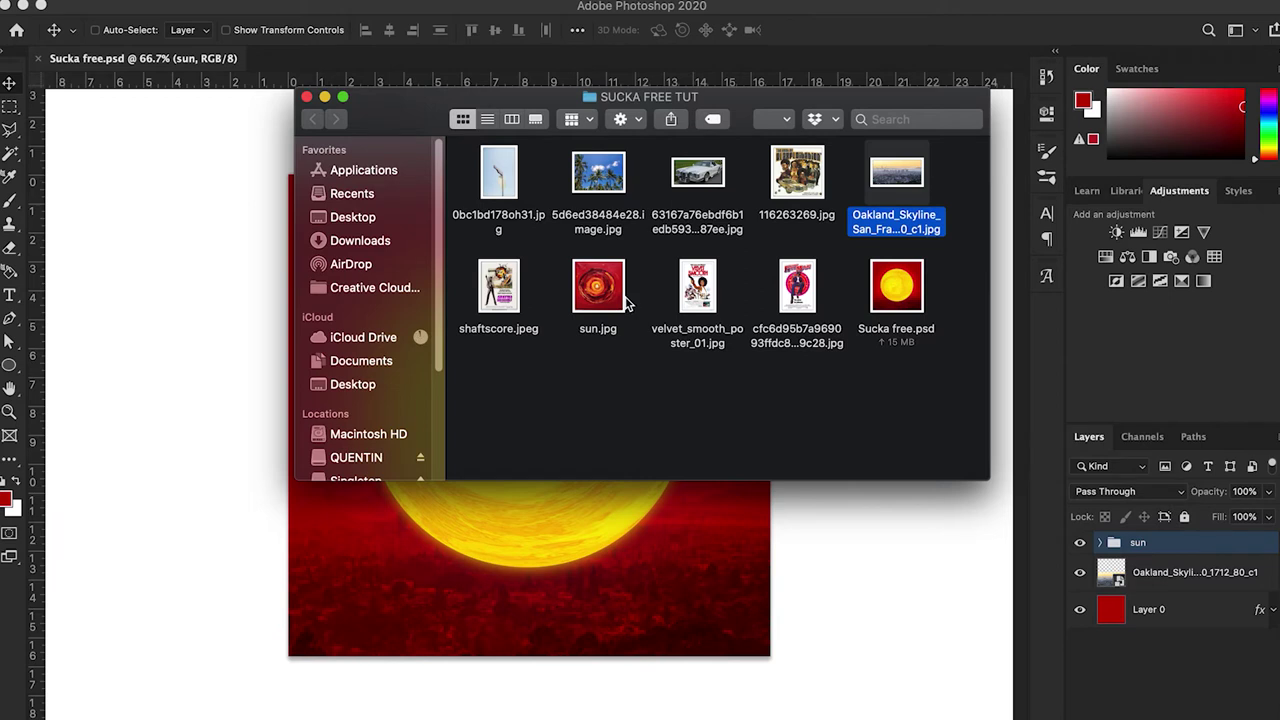
Step: Preview velvet_smooth_poster_01.jpg, place it on the canvas and enlarge it to about 236%
double_click(700, 290)
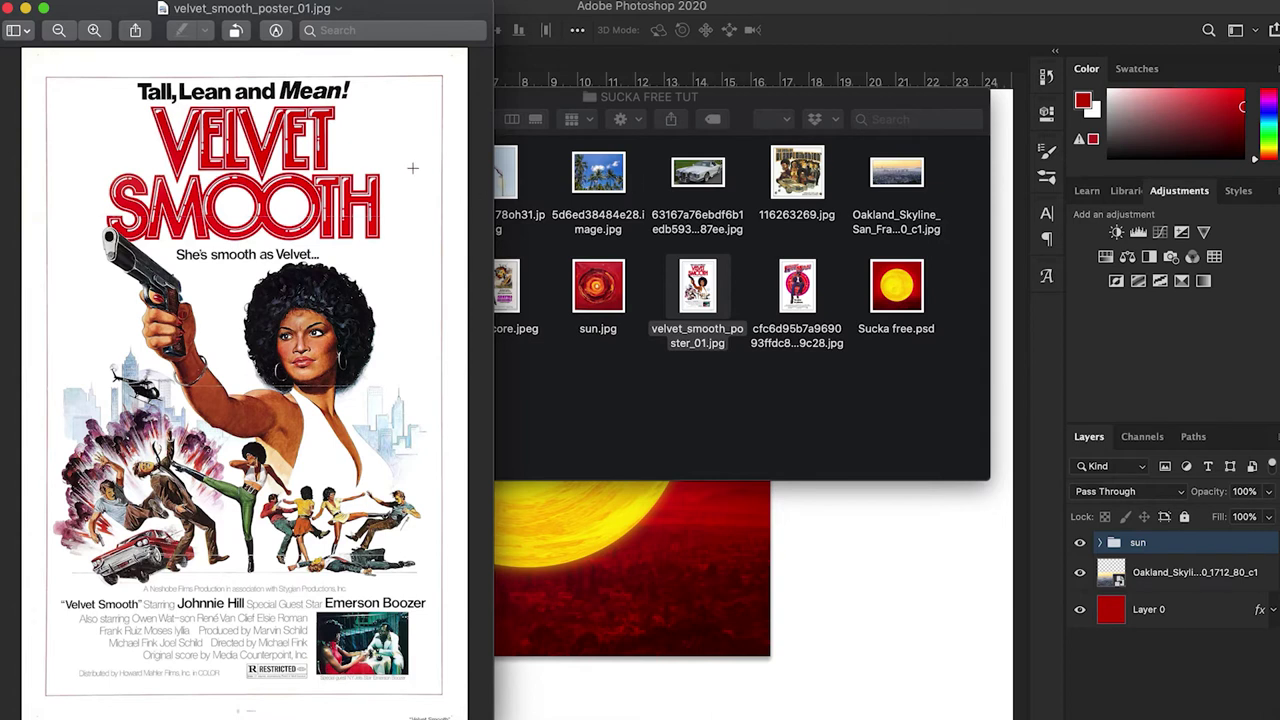
click(7, 9)
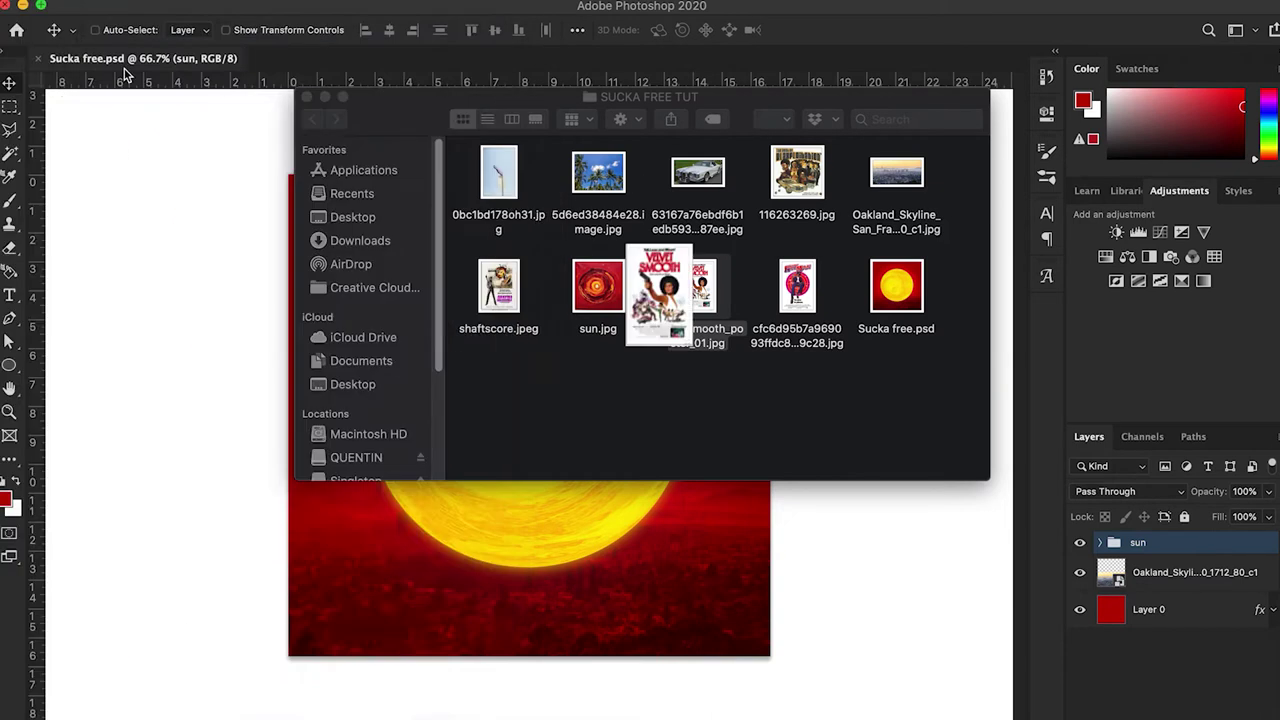
drag(700, 286, 552, 521)
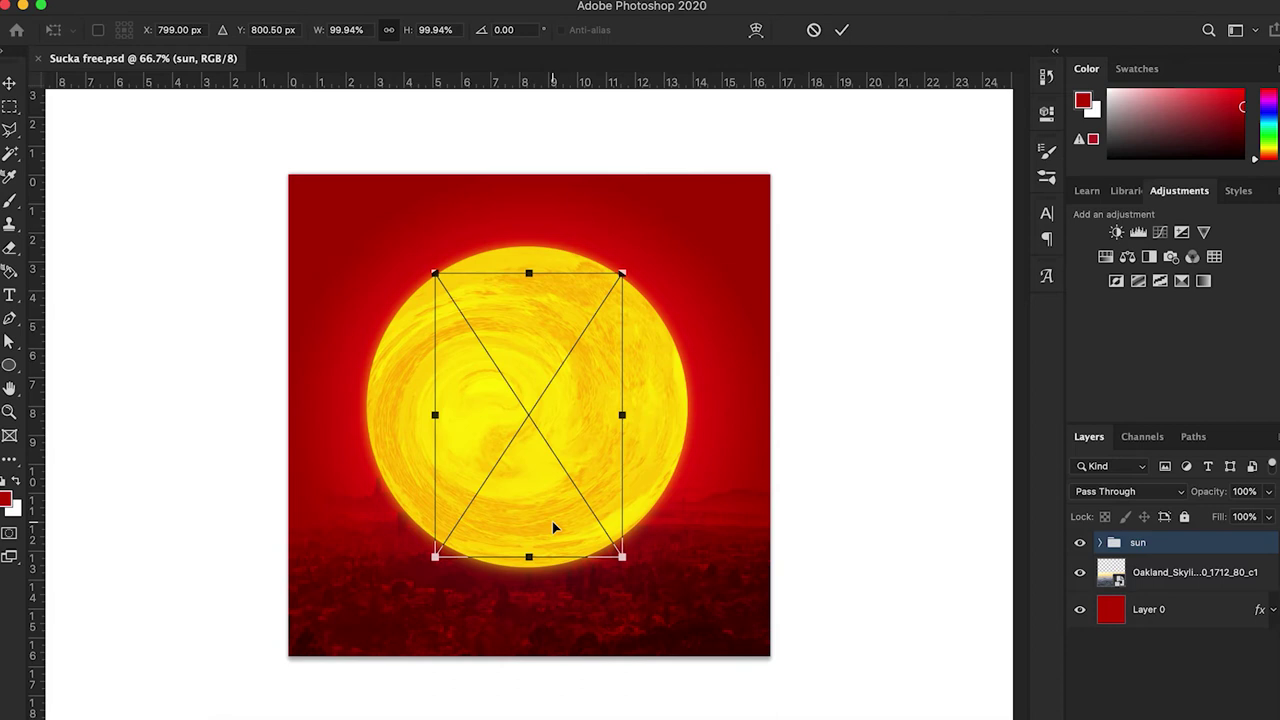
drag(622, 430, 745, 433)
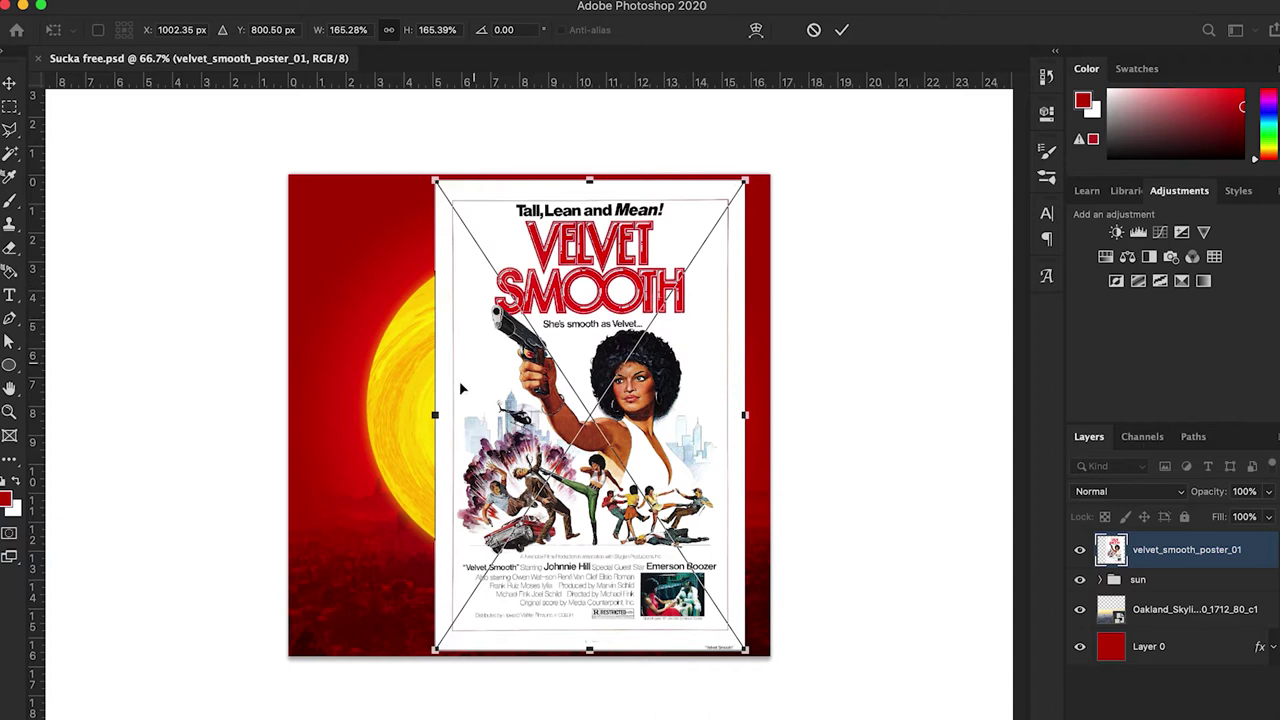
drag(434, 414, 291, 416)
key(Return)
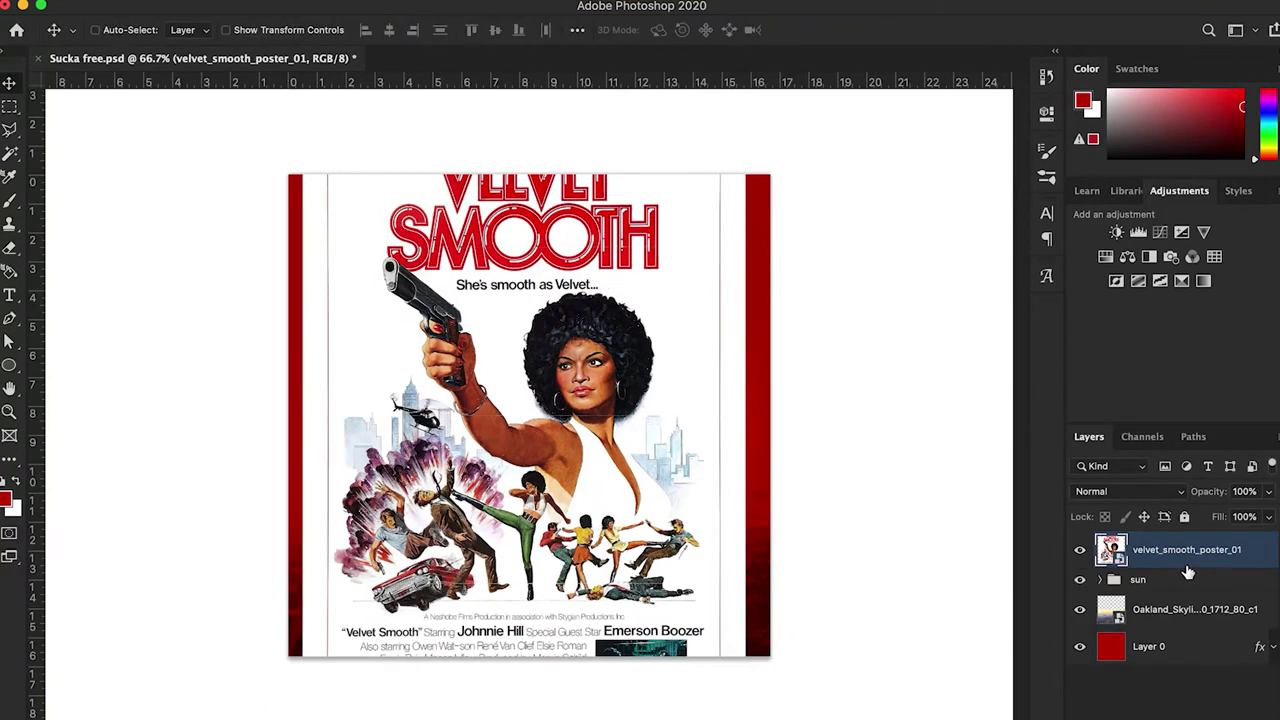
Step: Rasterize the Velvet Smooth poster layer and turn the traced outline into a selection
right_click(1249, 553)
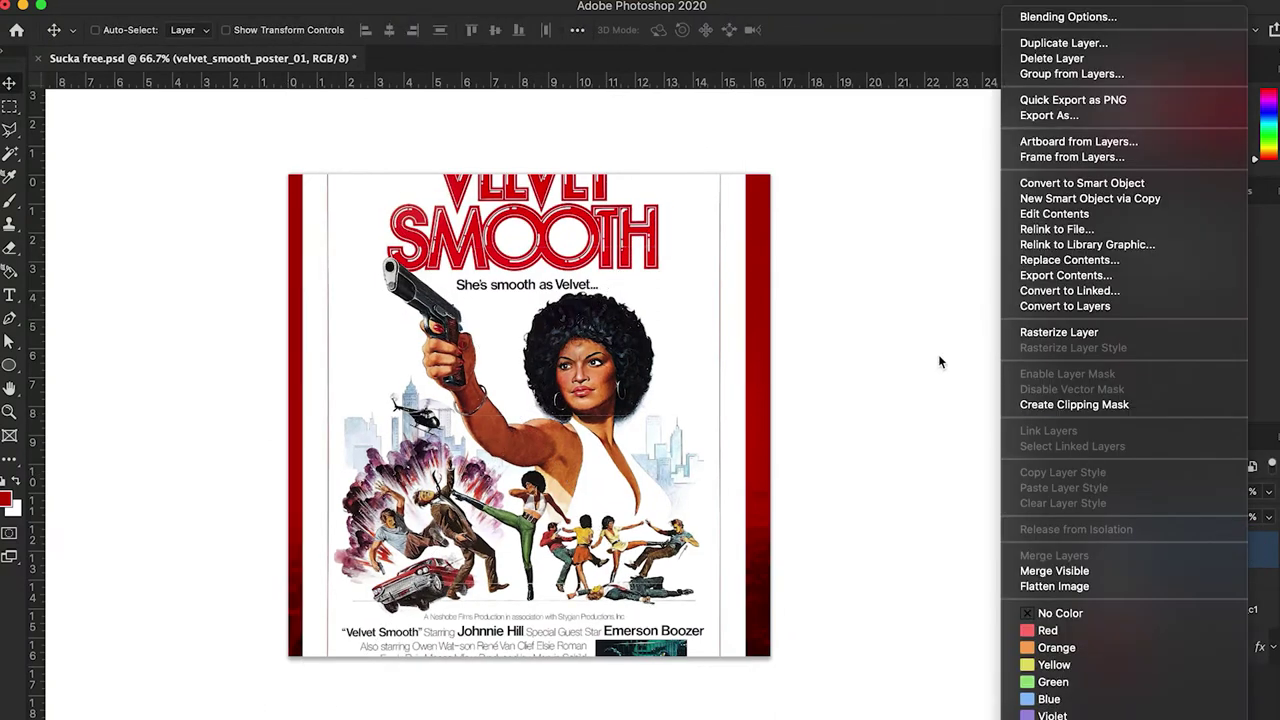
click(1040, 338)
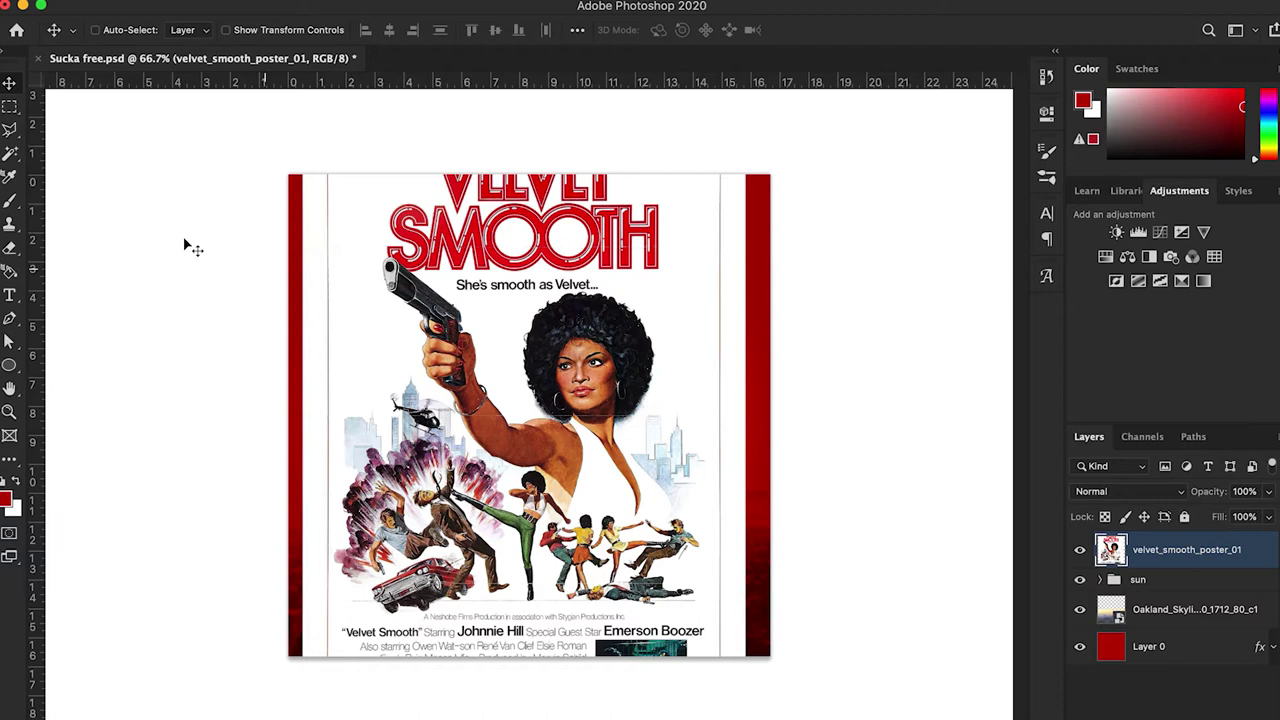
key(super)
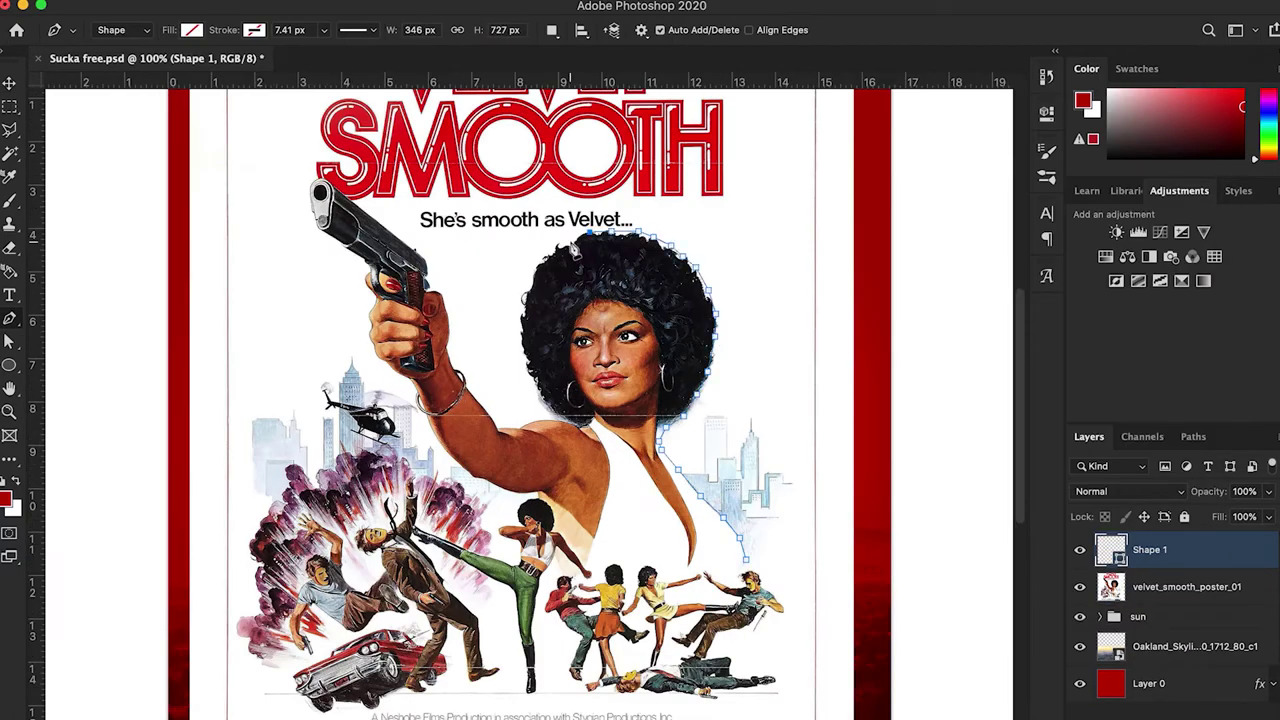
key(ctrl+Return)
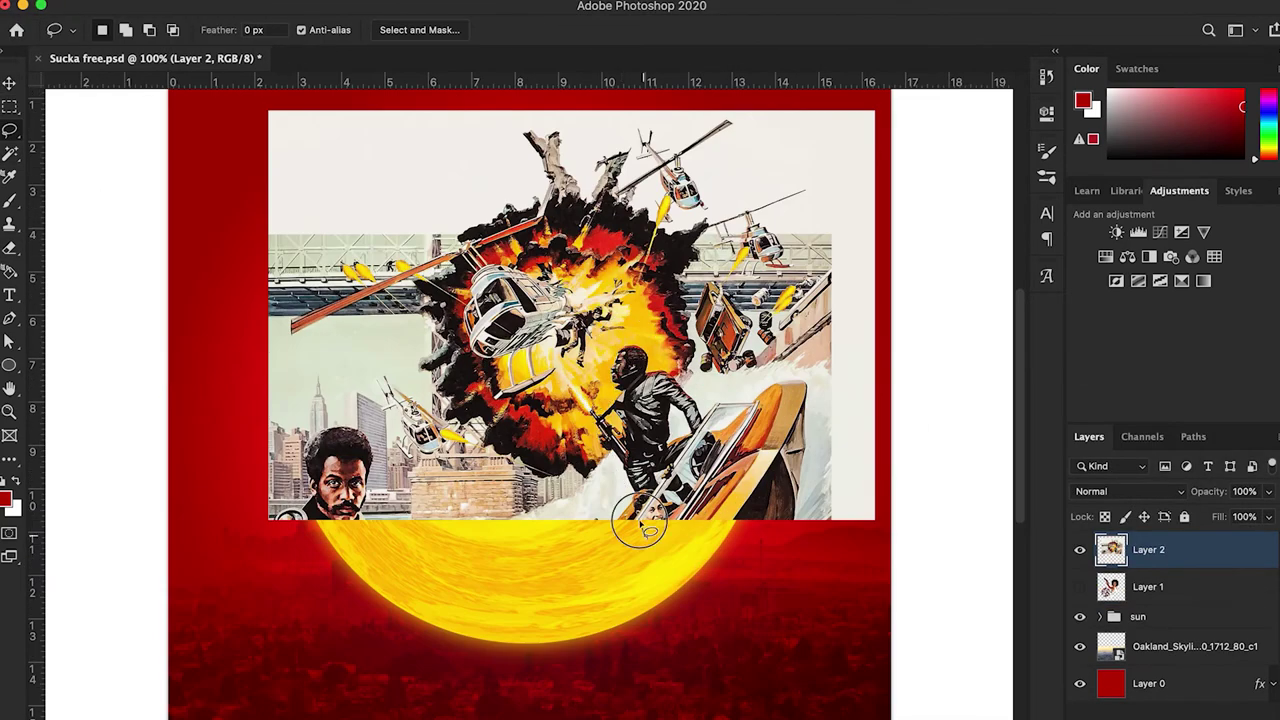
Step: Cut the explosion and the Hit Man figures out onto their own layers
drag(640, 530, 757, 92)
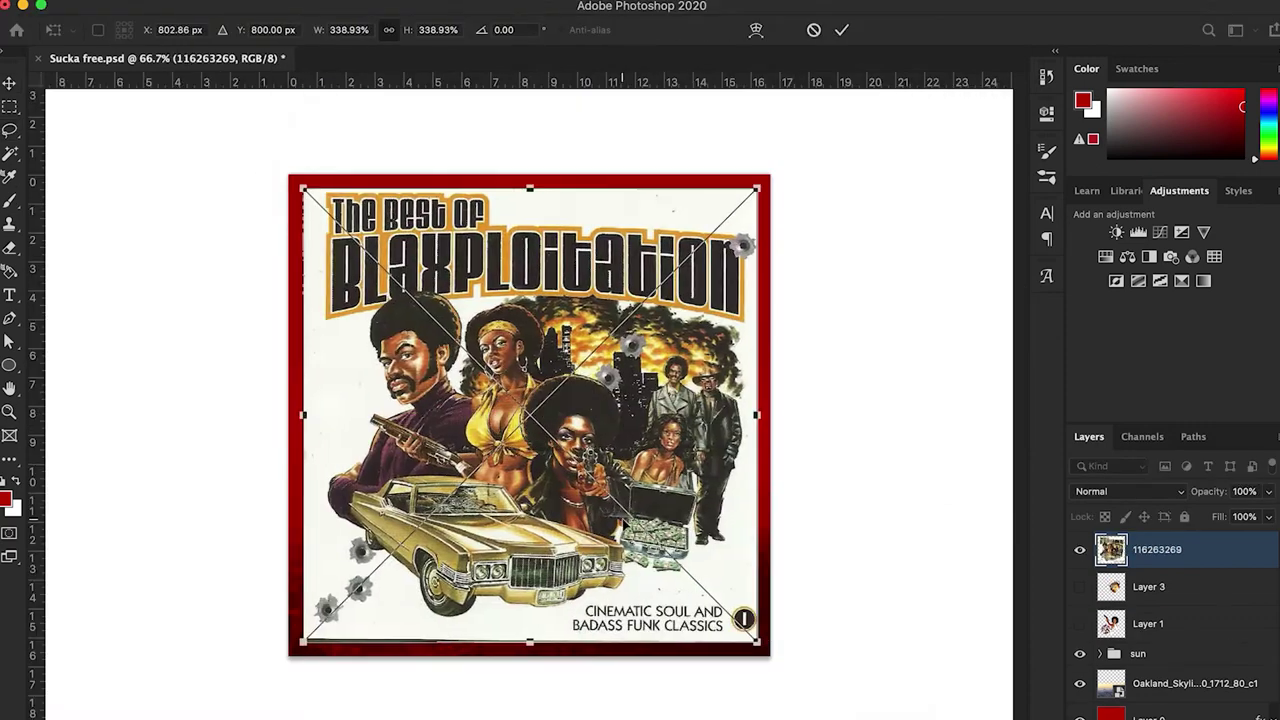
key(Return)
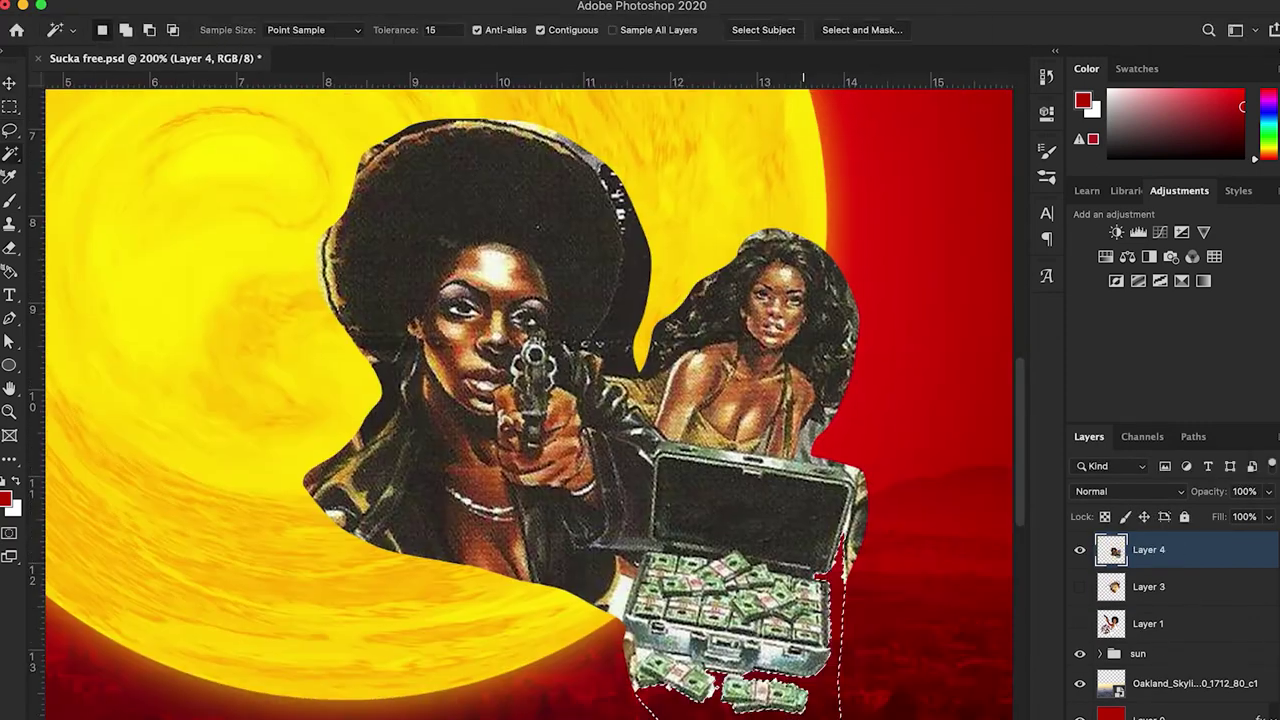
click(305, 490)
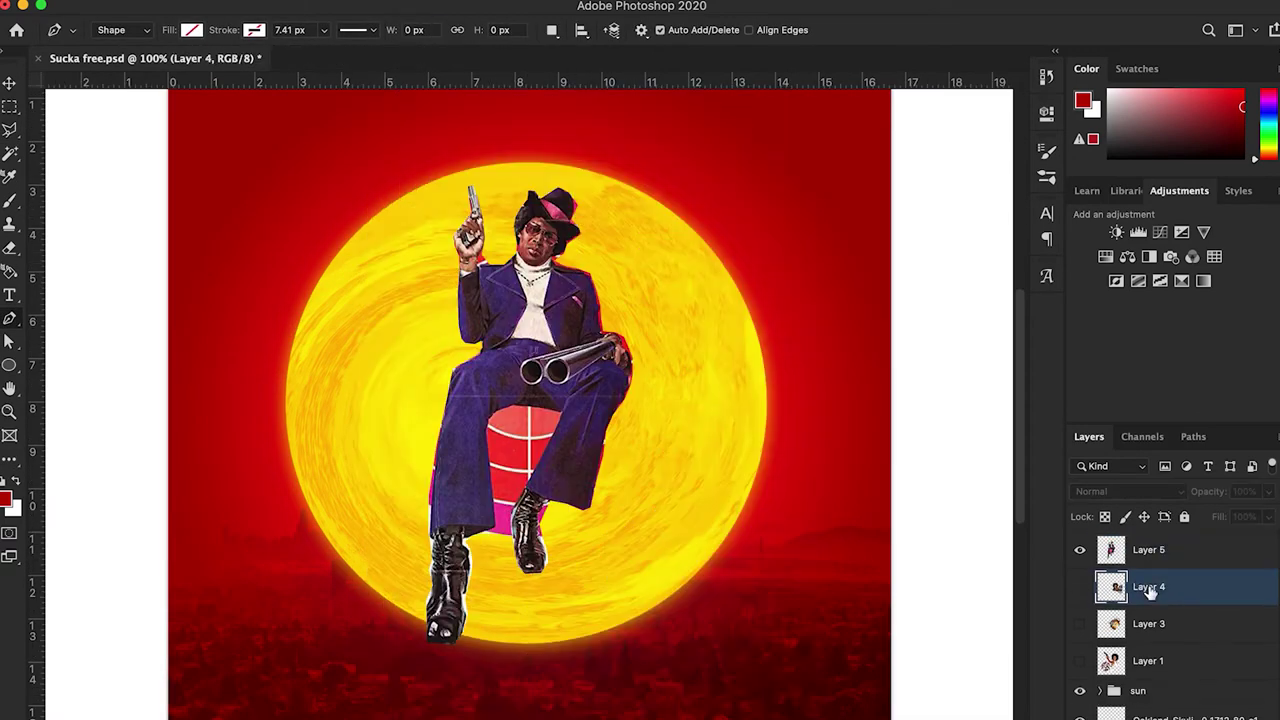
key(l)
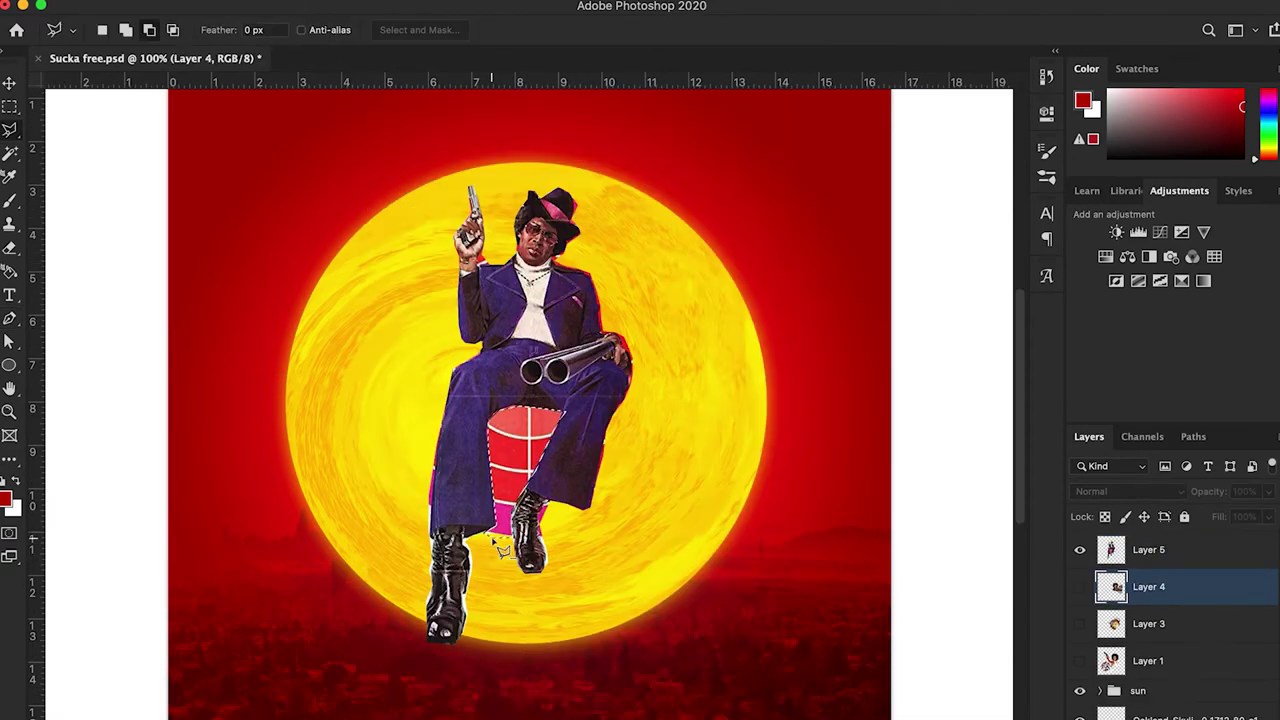
key(ctrl+j)
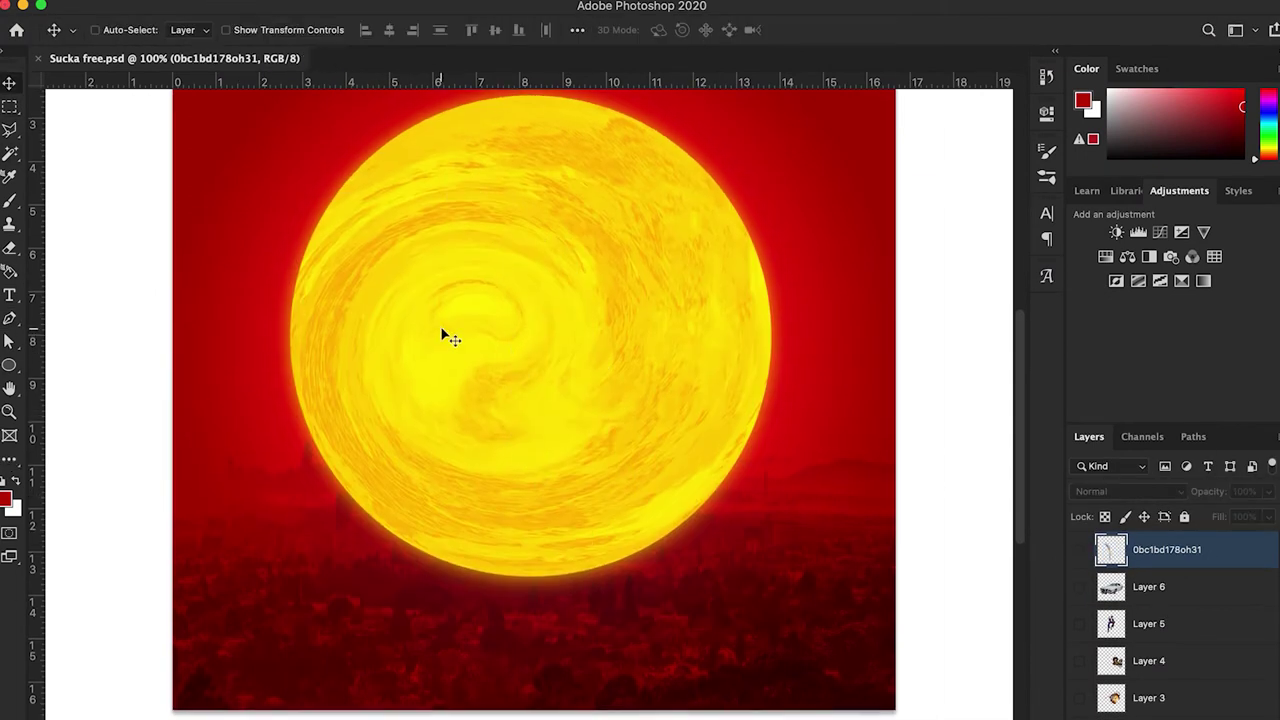
Step: Show all collage layers and move the car, figures, helicopter explosion and gunman into place
key(ctrl+minus)
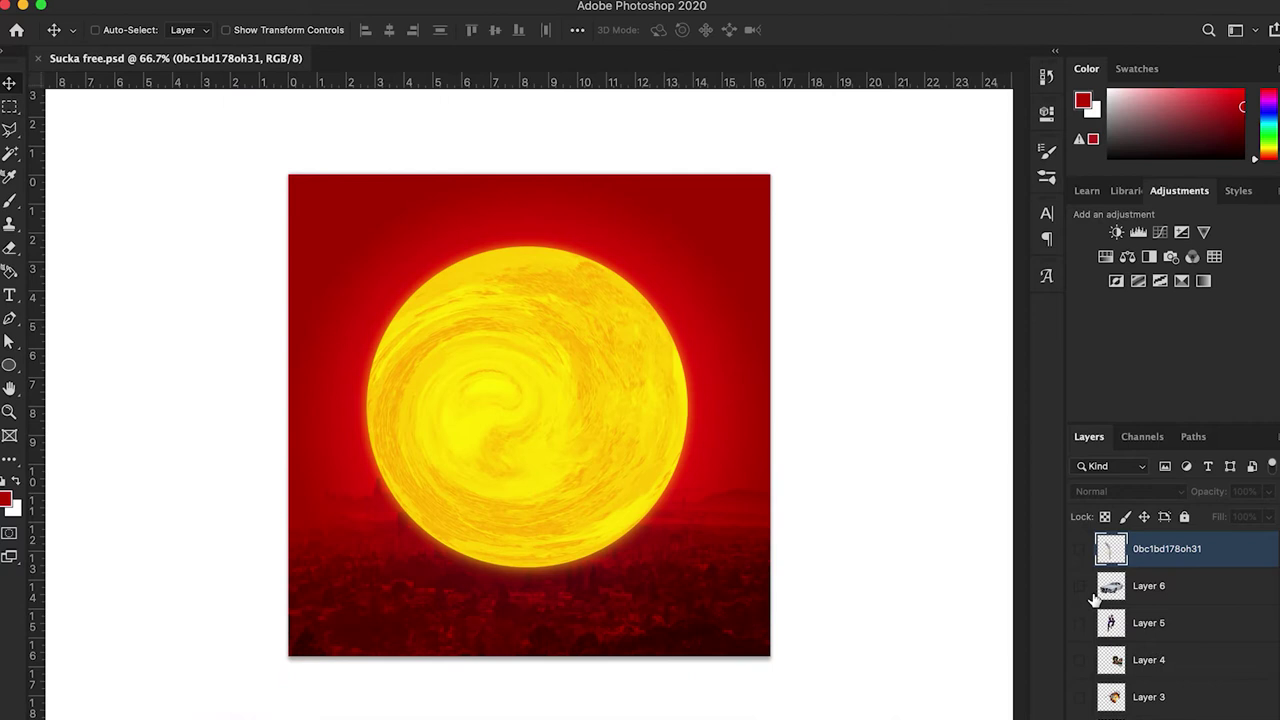
drag(1081, 553, 1080, 679)
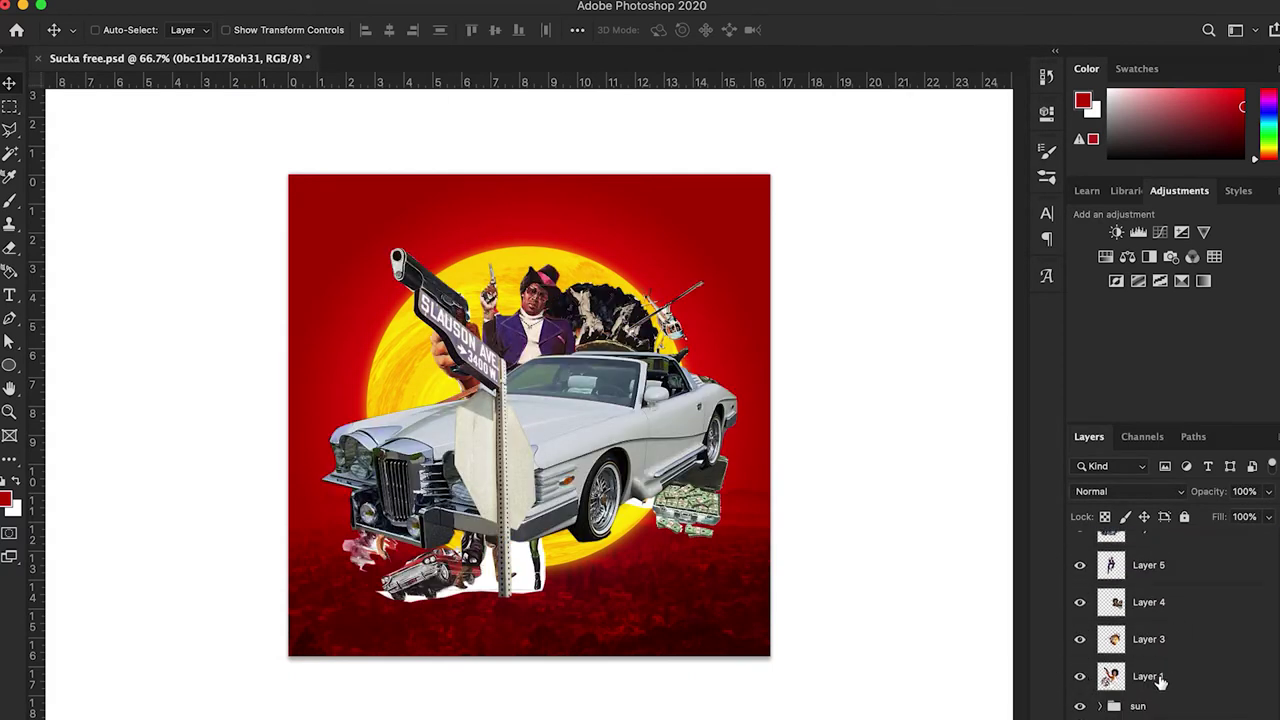
drag(555, 433, 940, 500)
drag(684, 434, 765, 475)
drag(600, 351, 657, 326)
mouse_move(450, 340)
mouse_down()
mouse_move(371, 310)
mouse_move(352, 321)
mouse_move(435, 334)
mouse_up()
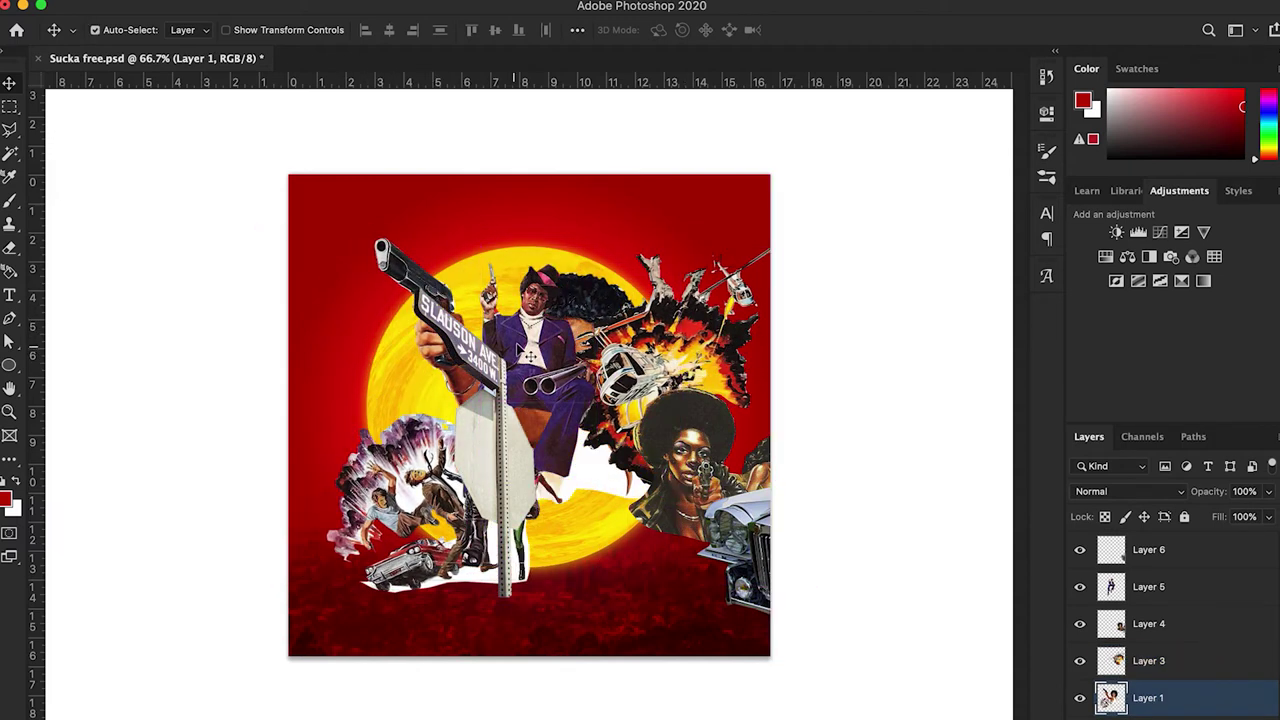
drag(530, 355, 533, 350)
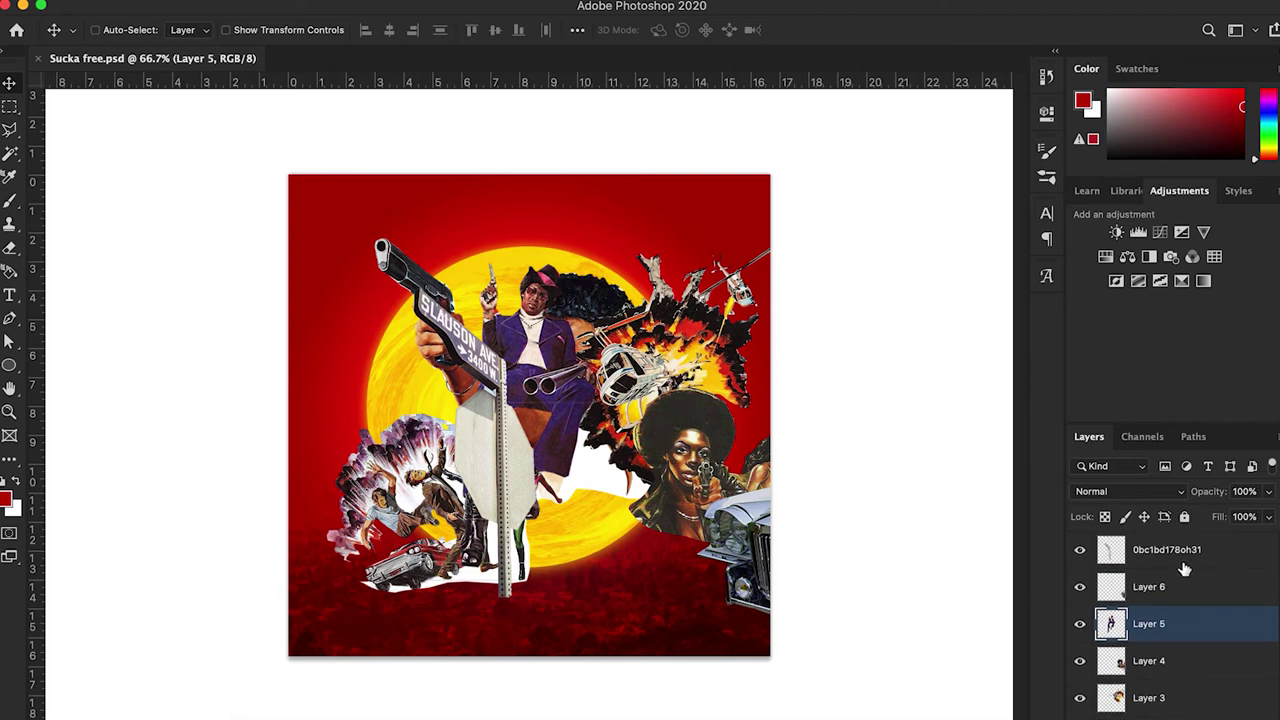
Step: Raise Layer 1's gun-wielding woman to crown the sun and hide the other cut-out layers
scroll(1184, 568, down, 1)
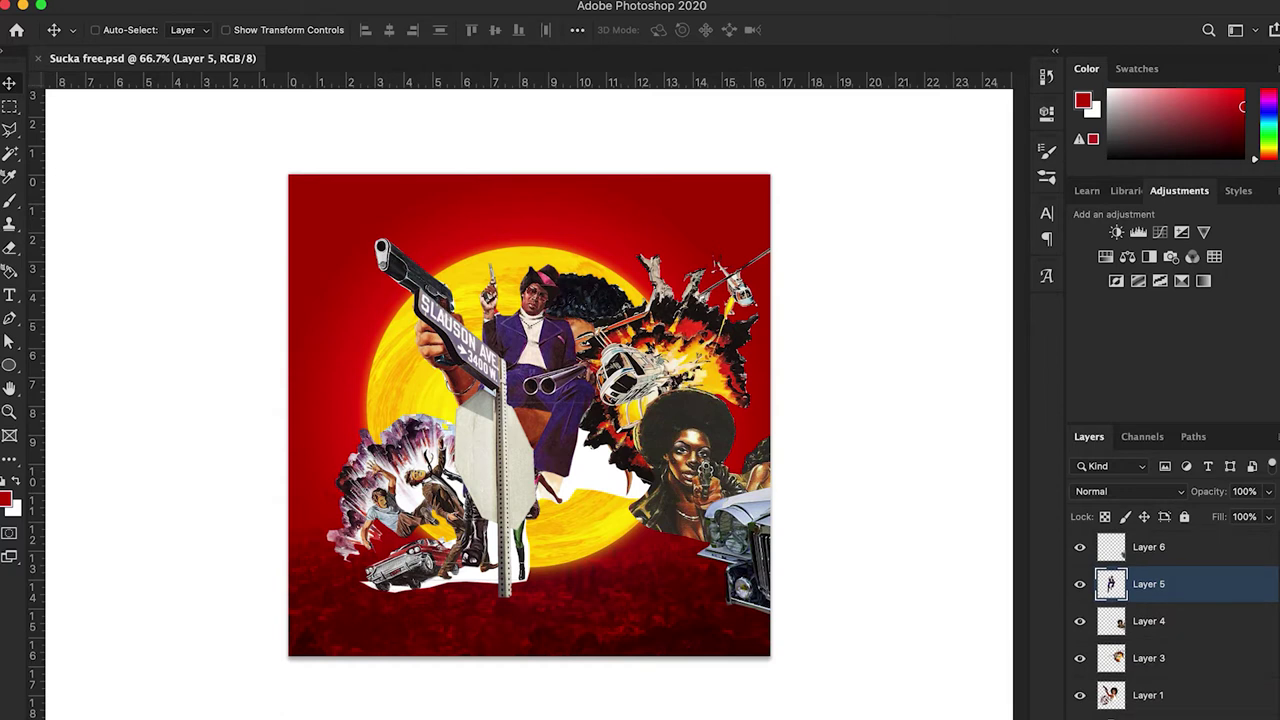
click(1148, 695)
drag(470, 530, 441, 460)
drag(1081, 660, 1080, 547)
scroll(1229, 646, up, 1)
Step: Hide the street-sign layer and scale Layer 1's woman to about 77.5% over the sun's upper left
click(1079, 552)
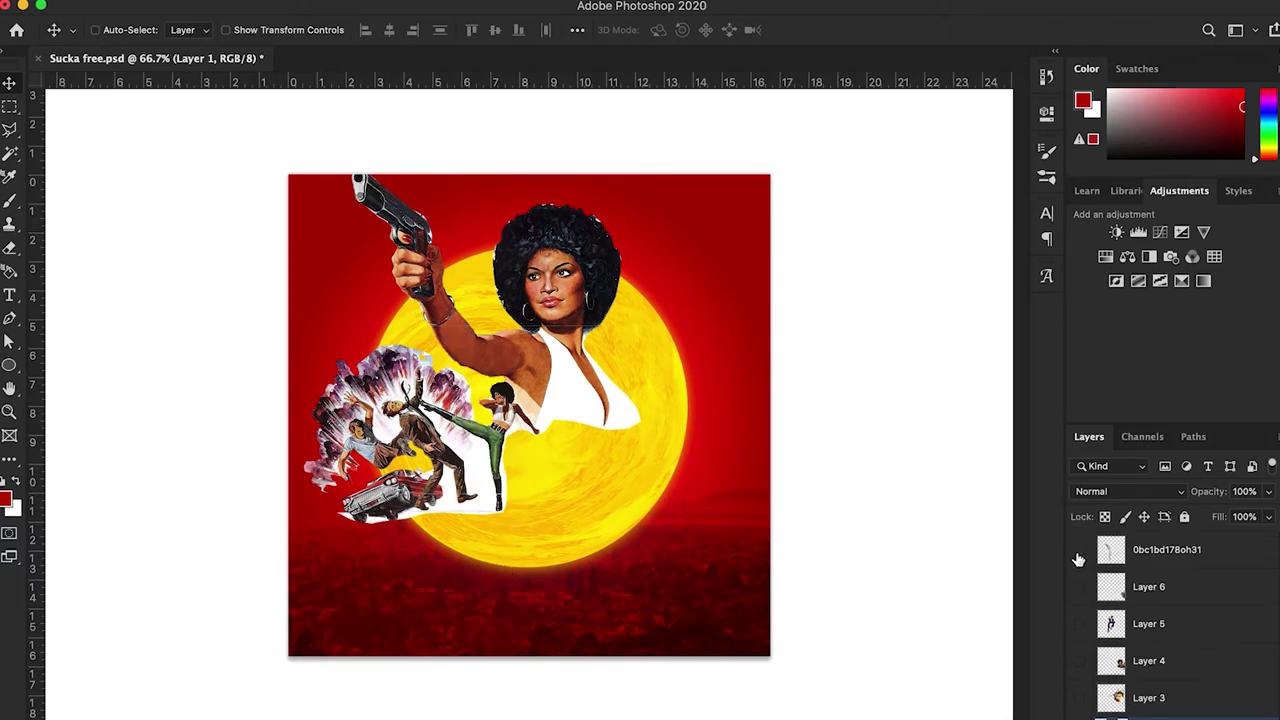
scroll(1172, 590, down, 1)
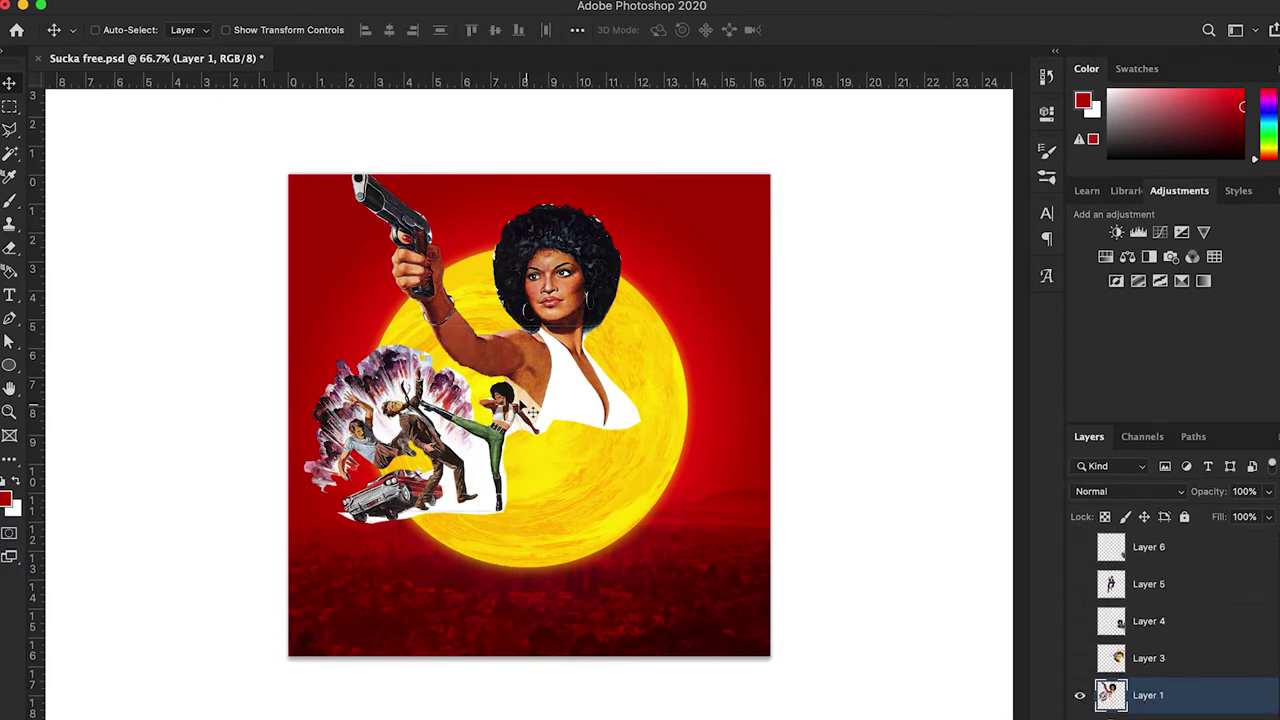
drag(532, 411, 544, 446)
key(ctrl+t)
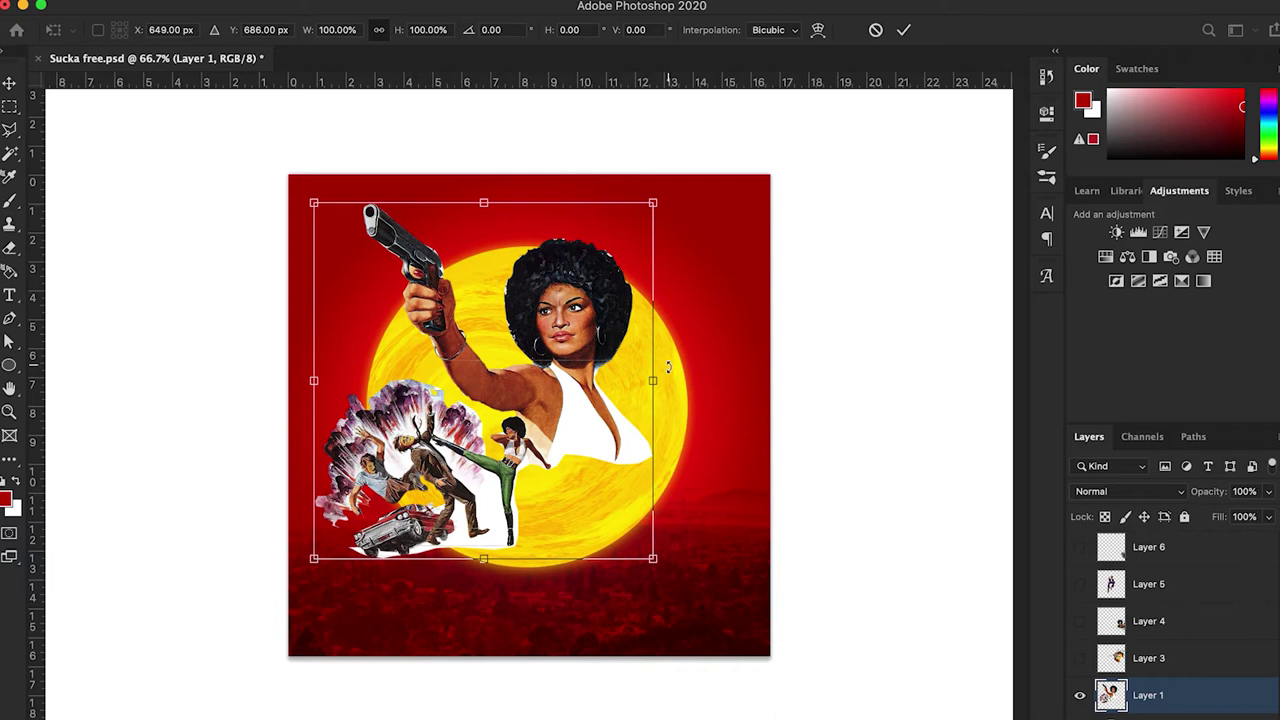
drag(654, 372, 577, 370)
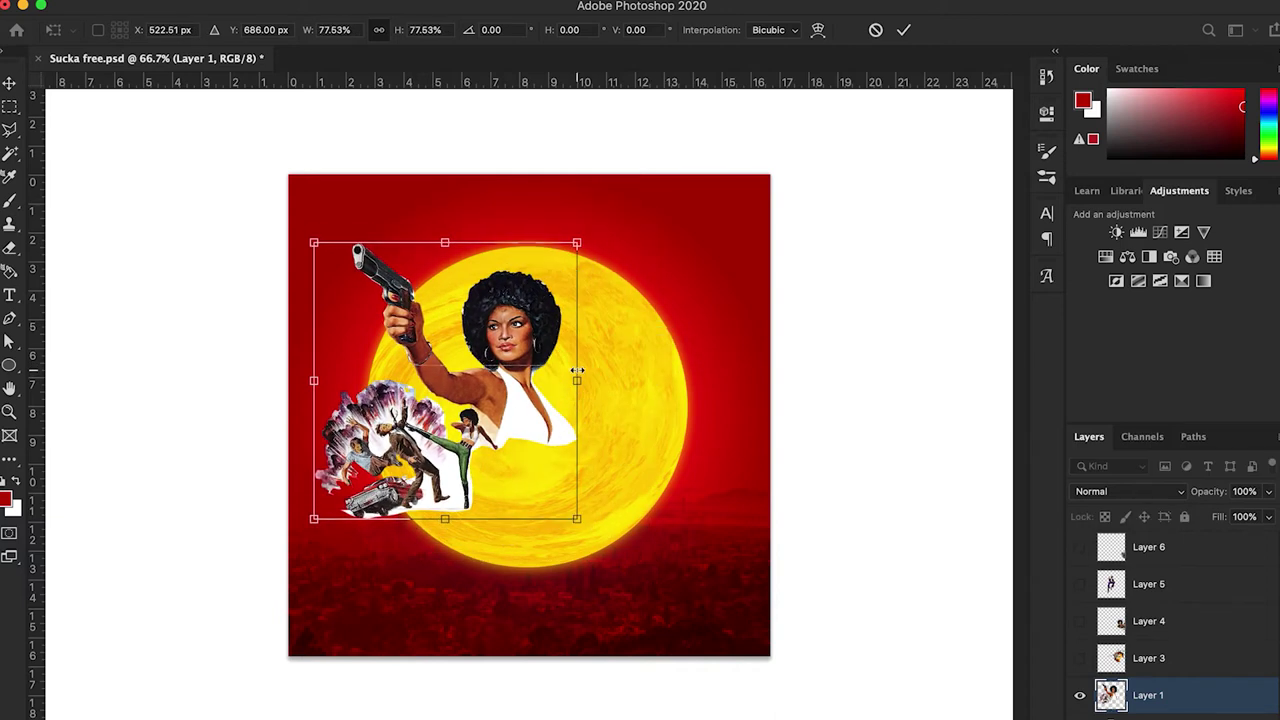
key(Return)
drag(557, 419, 541, 366)
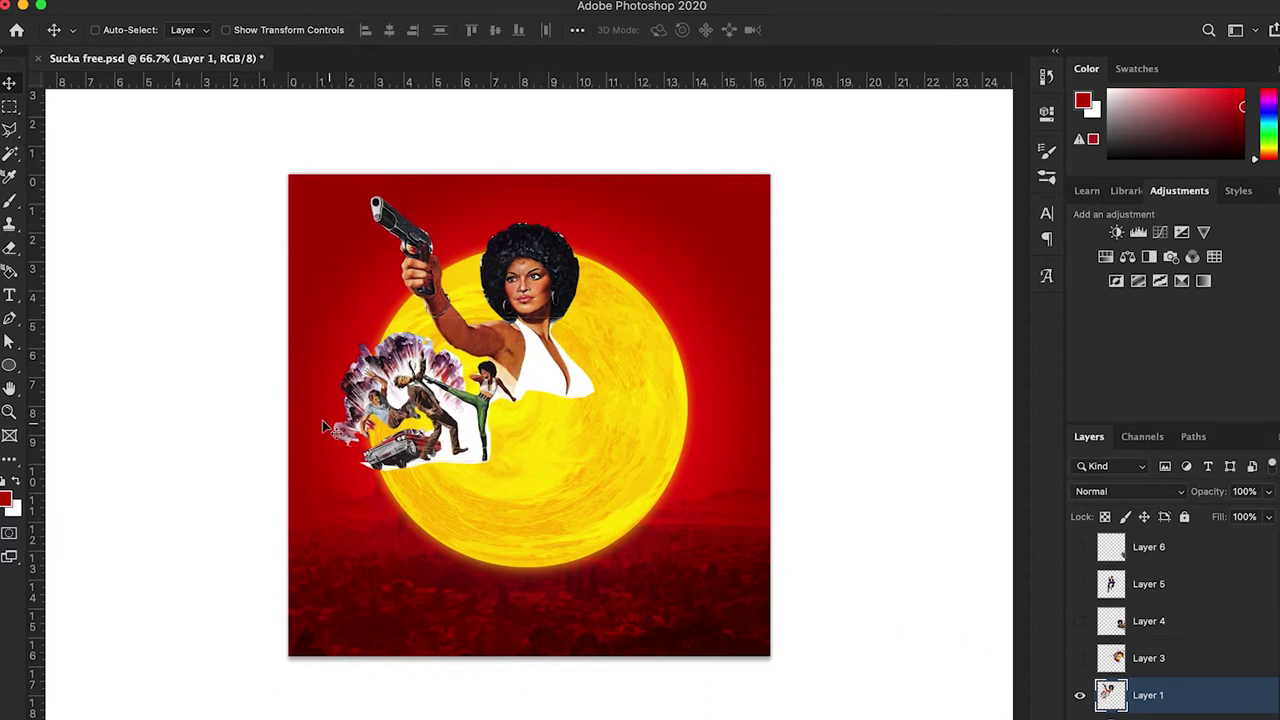
drag(10, 130, 80, 126)
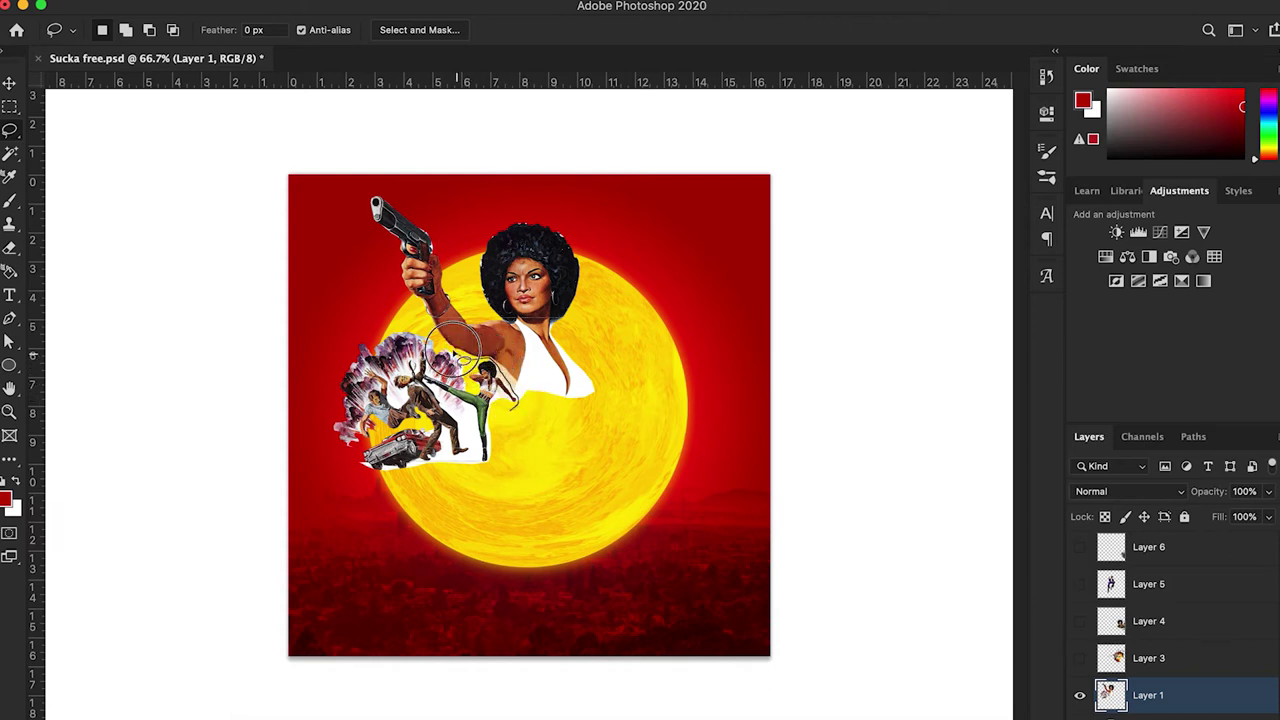
Step: Lasso the fighting figures, cut them to a new Layer 7 and hide it
mouse_move(390, 315)
mouse_down()
mouse_move(314, 349)
mouse_move(586, 586)
mouse_move(543, 457)
mouse_move(470, 430)
mouse_up()
right_click(470, 430)
click(571, 564)
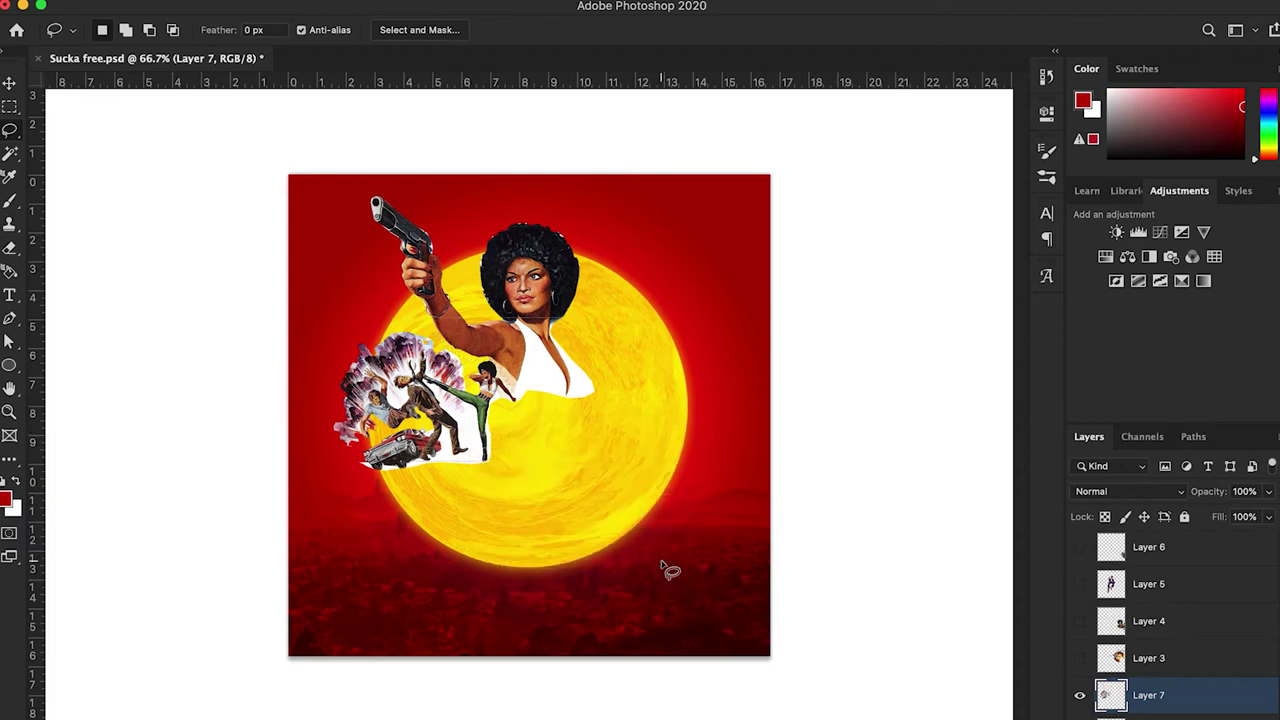
click(1082, 697)
Step: Enlarge Layer 1's gun-wielding woman with Free Transform
click(1150, 716)
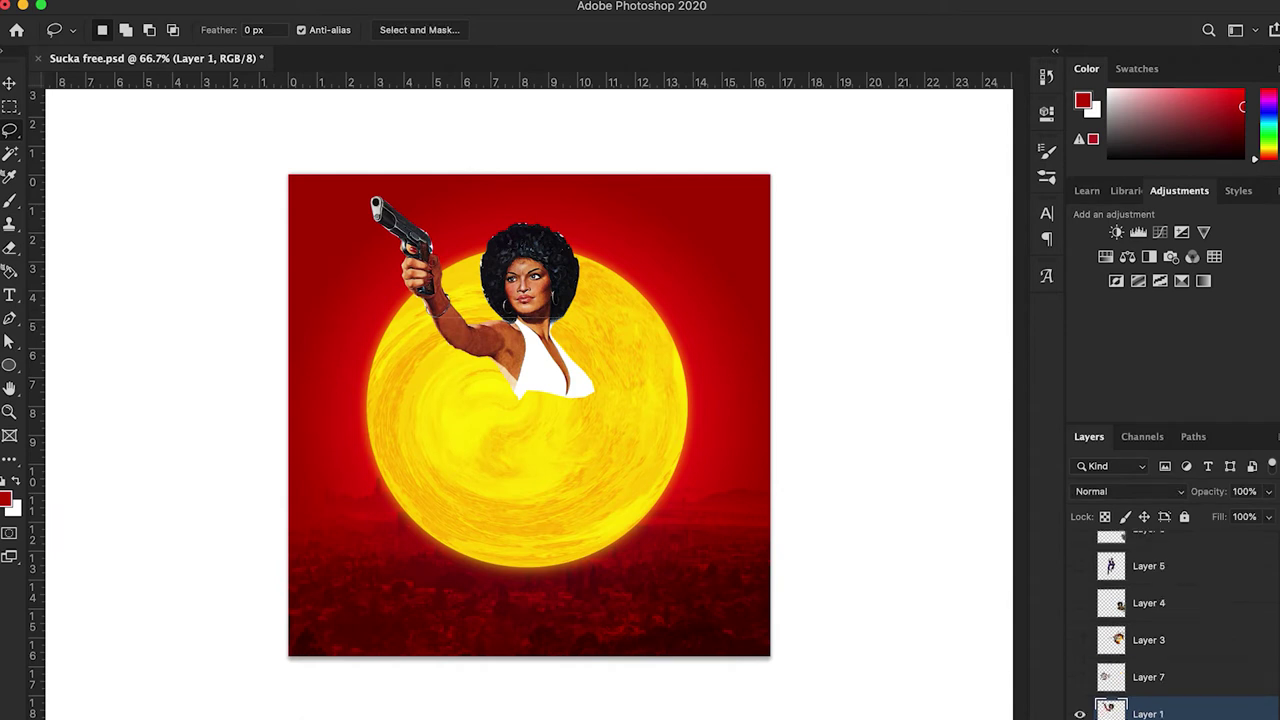
key(super+t)
mouse_move(371, 401)
mouse_down()
mouse_move(490, 405)
mouse_move(431, 460)
mouse_move(429, 493)
mouse_up()
key(Return)
key(l)
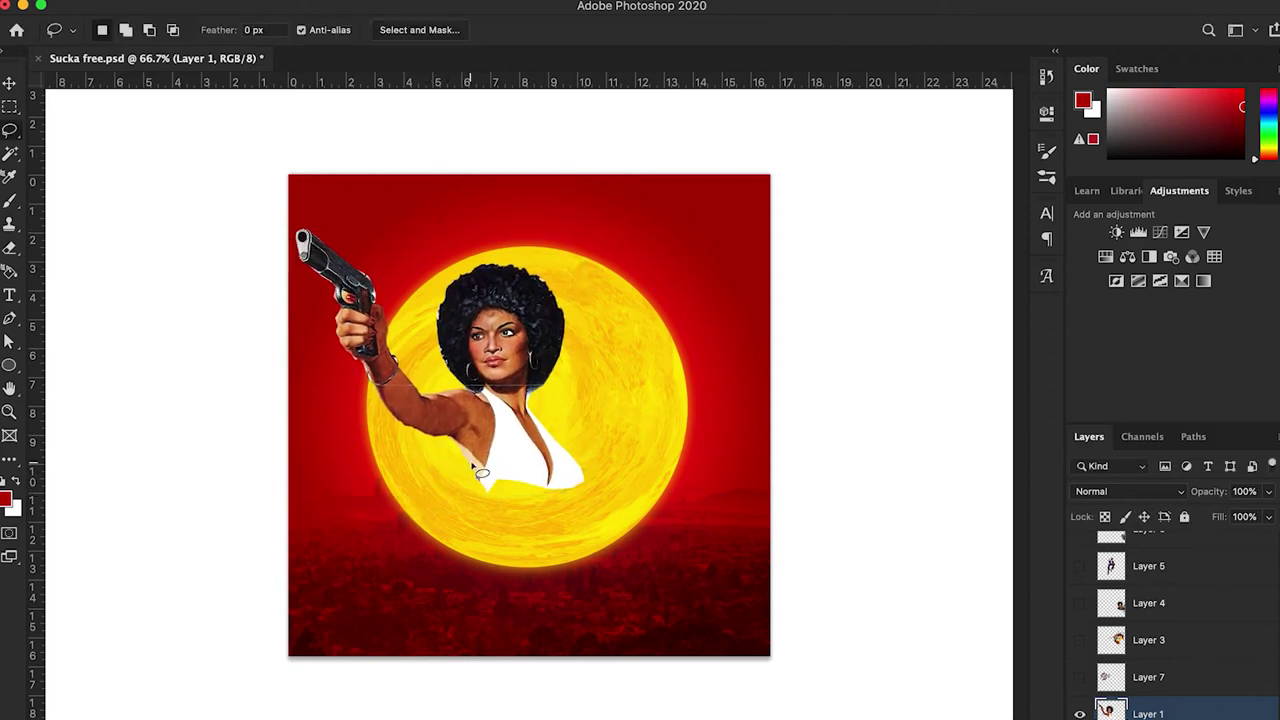
Step: Move the woman up and right, nudge her into place within the sun, and save
key(v)
mouse_move(478, 456)
mouse_down()
mouse_move(509, 443)
mouse_move(529, 414)
mouse_move(517, 417)
mouse_move(516, 401)
mouse_up()
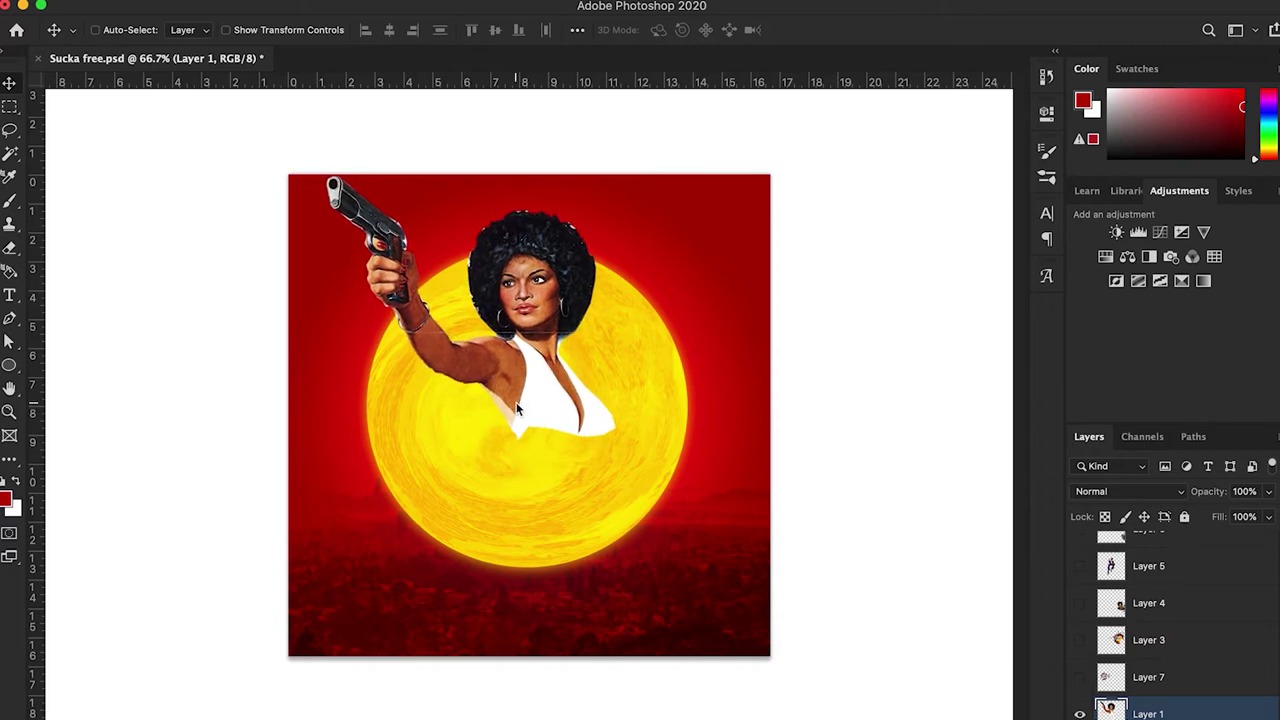
key(Left)
key(Left)
key(Left)
key(Left)
key(Left)
key(Left)
key(Down)
key(Down)
key(Down)
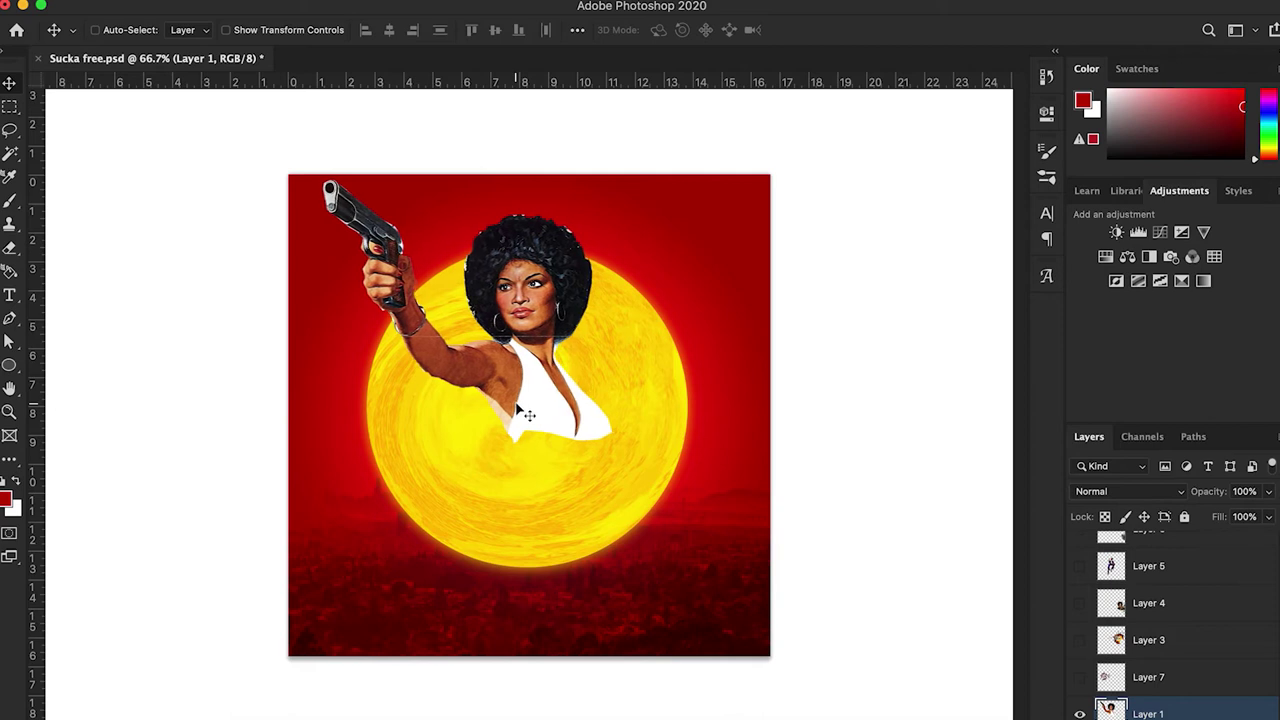
key(Left)
key(Left)
key(Left)
key(Left)
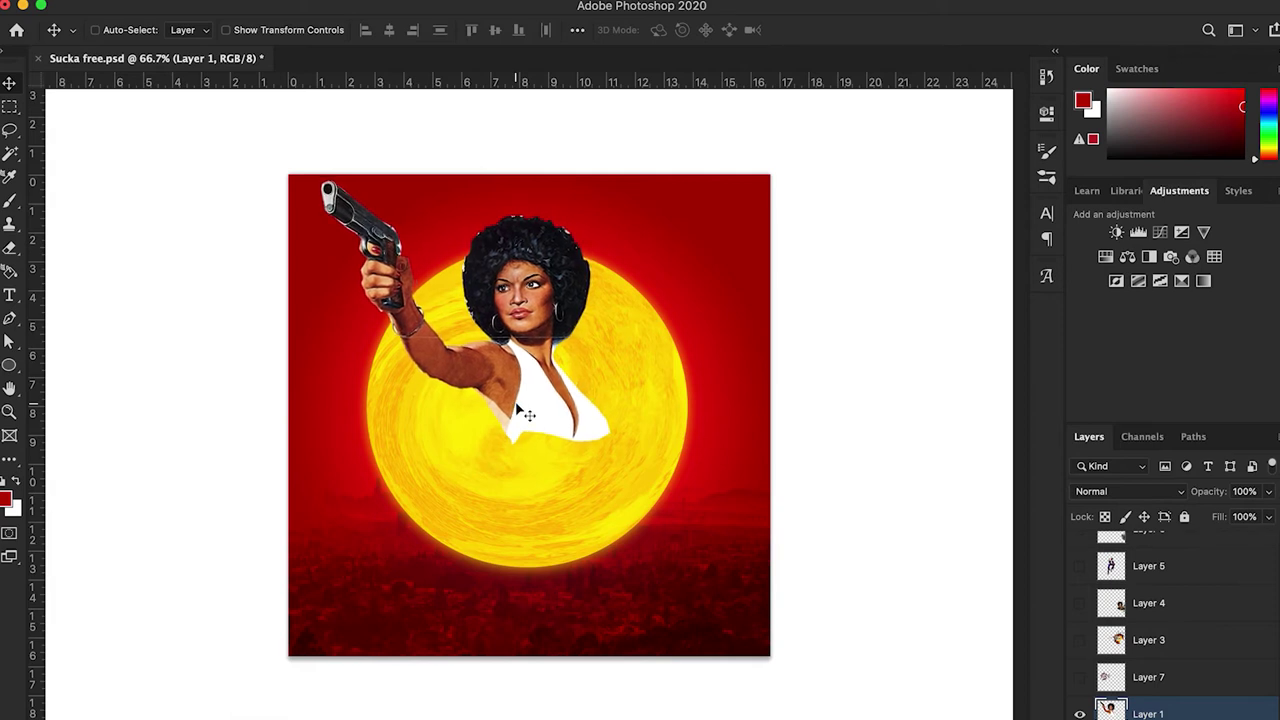
key(Up)
key(Up)
key(Up)
key(Up)
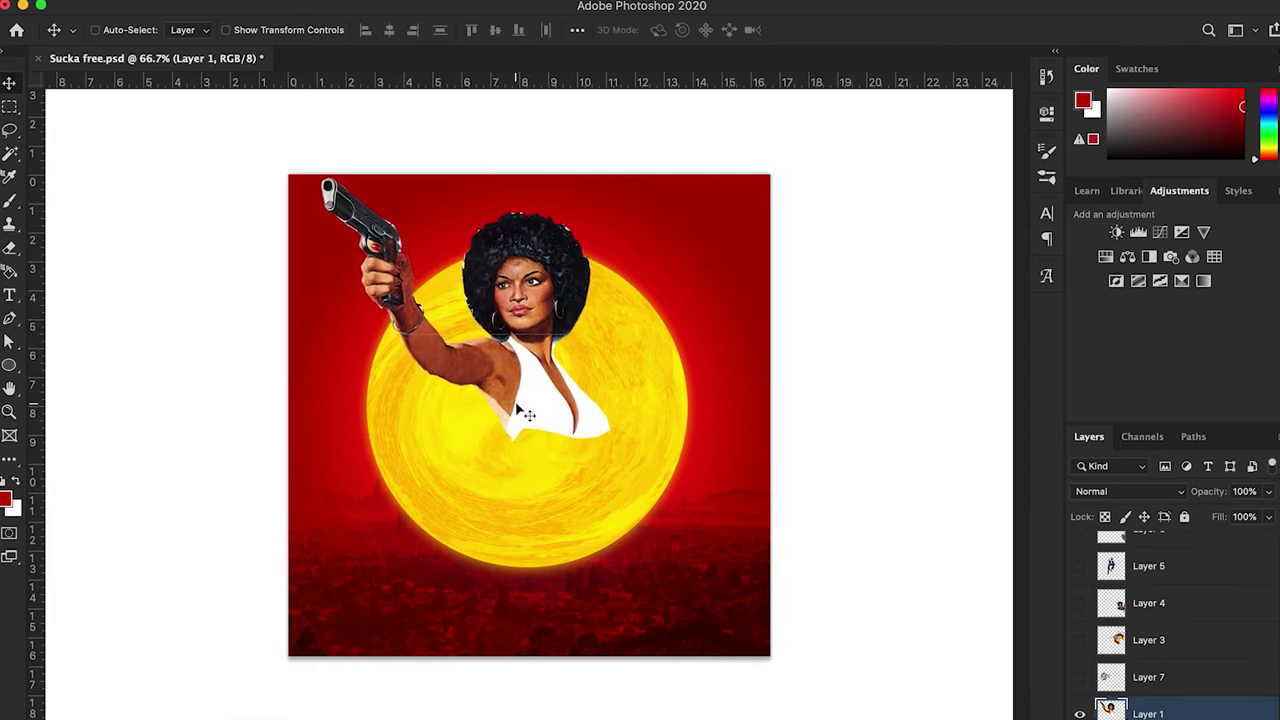
key(super+s)
drag(515, 401, 511, 406)
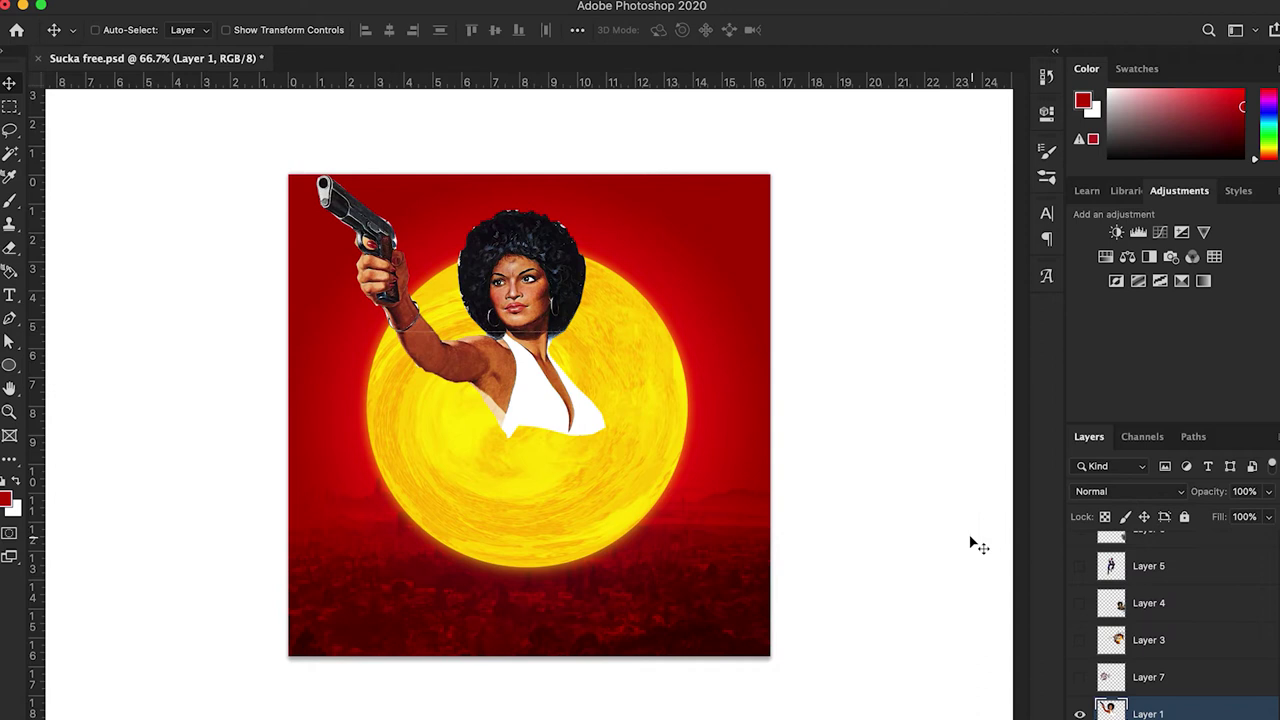
Step: Show Layer 3's helicopter explosion, flip it horizontally and stack it beneath Layer 1
scroll(1130, 640, down, 1)
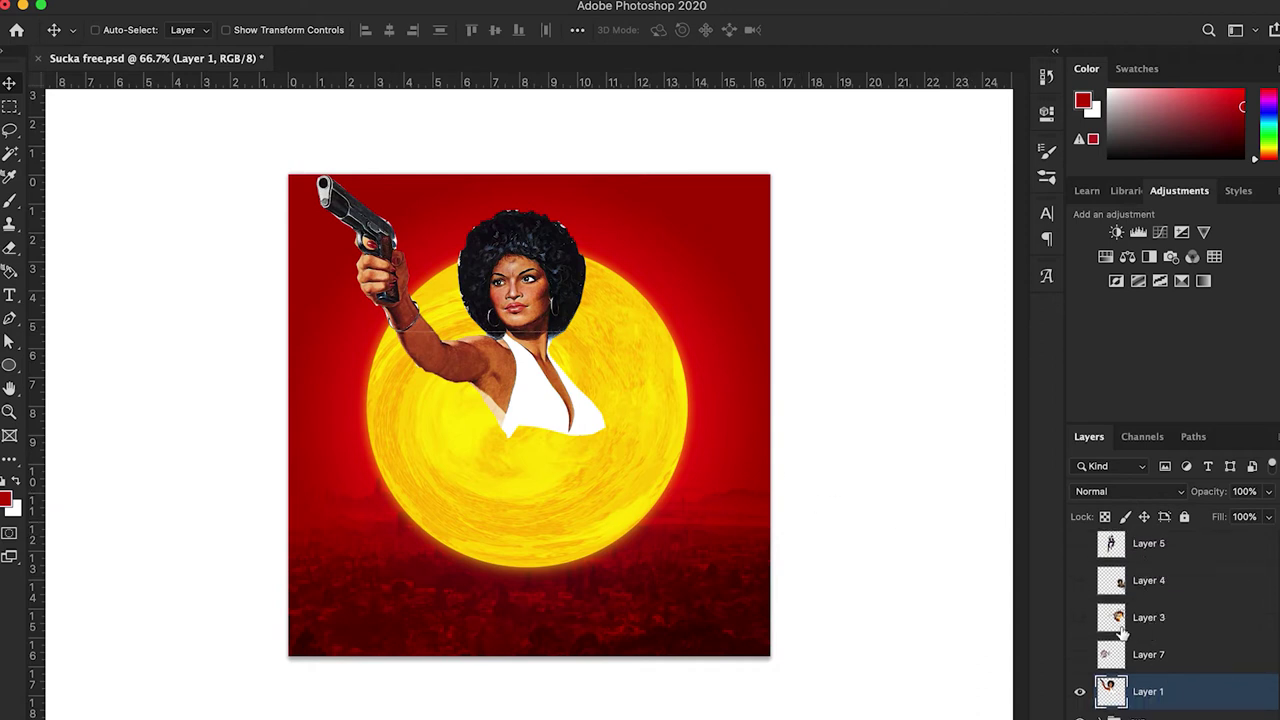
click(1080, 617)
click(1158, 625)
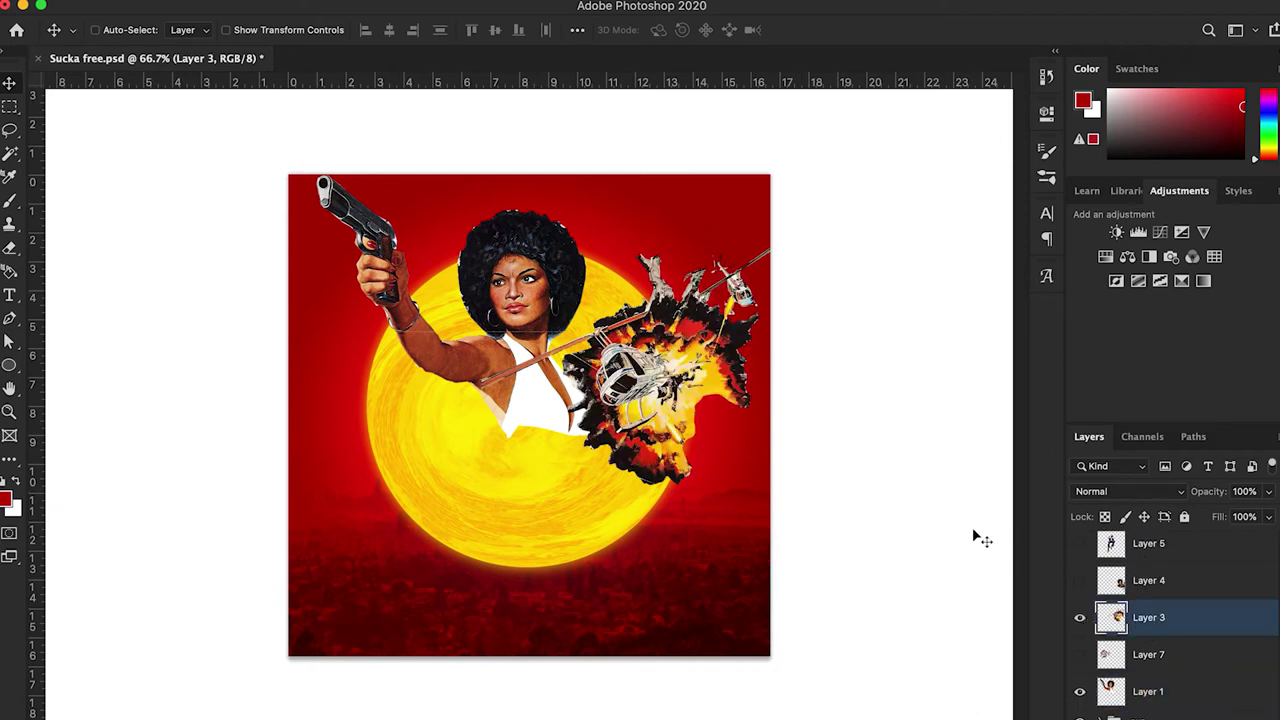
click(172, 6)
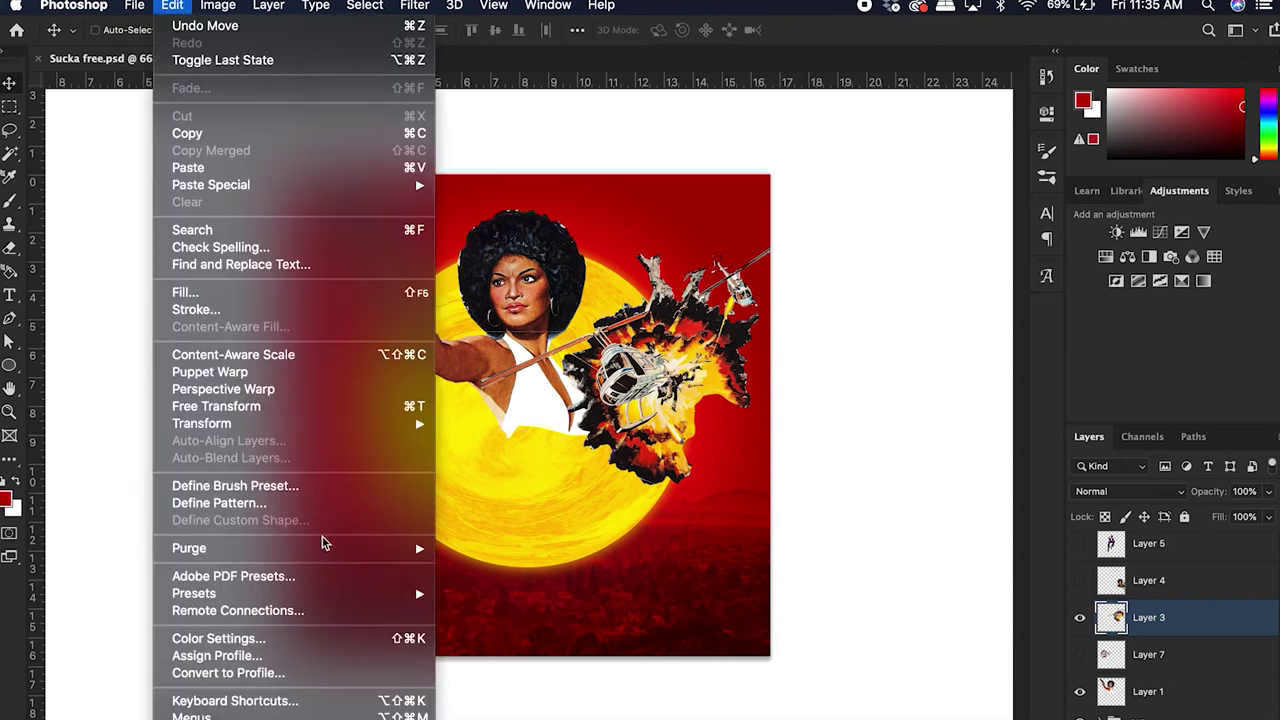
mouse_move(310, 423)
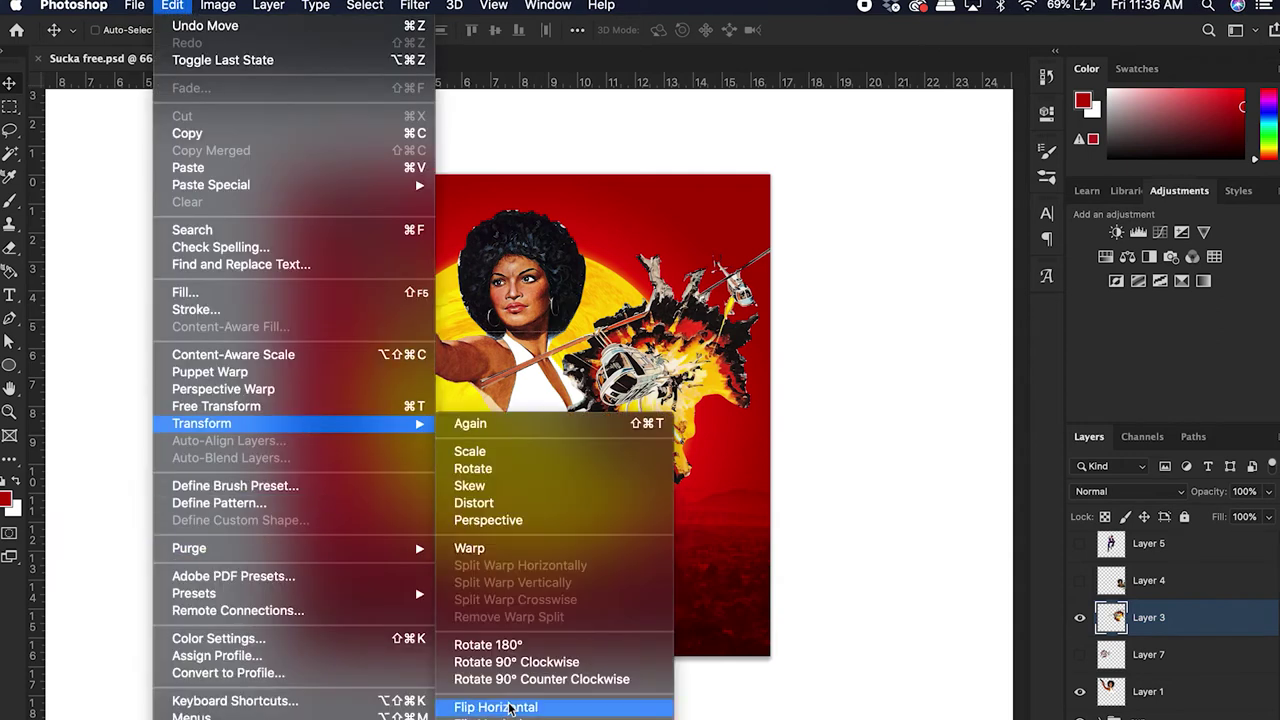
click(622, 703)
drag(631, 421, 716, 376)
drag(1148, 620, 1143, 705)
mouse_move(704, 397)
mouse_down()
mouse_move(672, 388)
mouse_move(684, 392)
mouse_up()
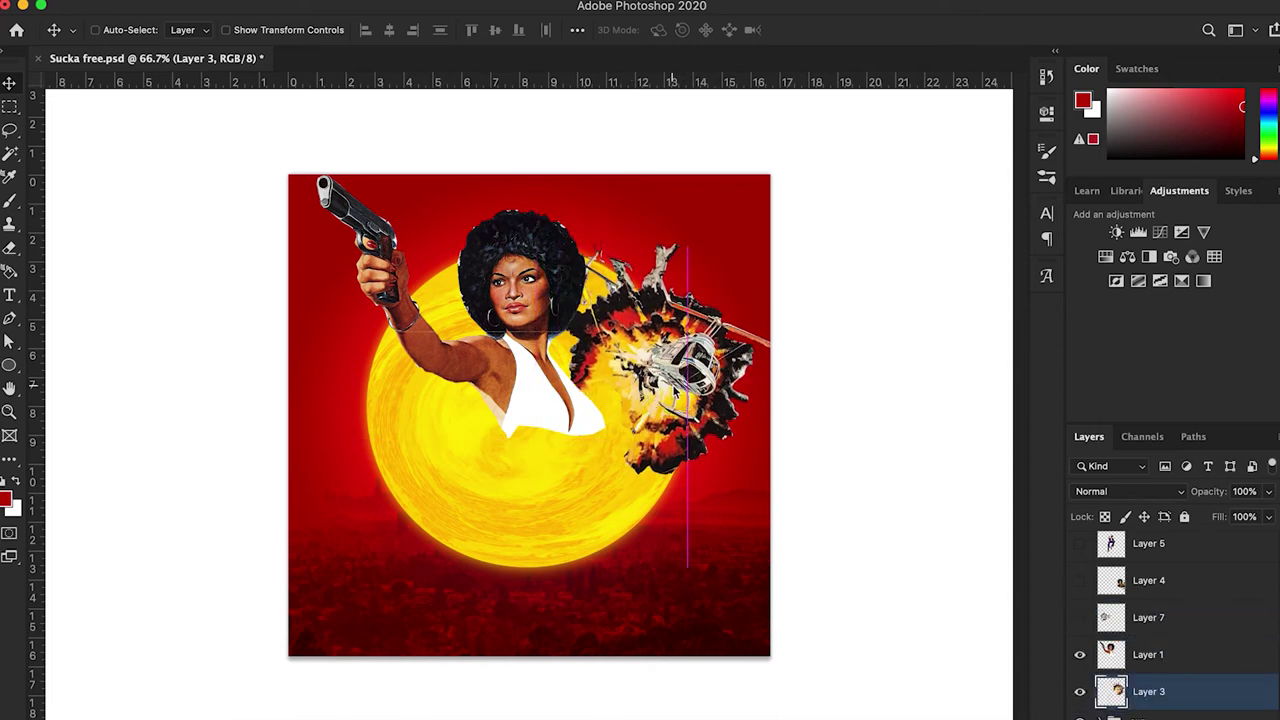
Step: Shrink the explosion to about 78% and tuck it beside the woman's shoulder
key(ctrl+t)
drag(833, 355, 768, 360)
drag(659, 401, 647, 412)
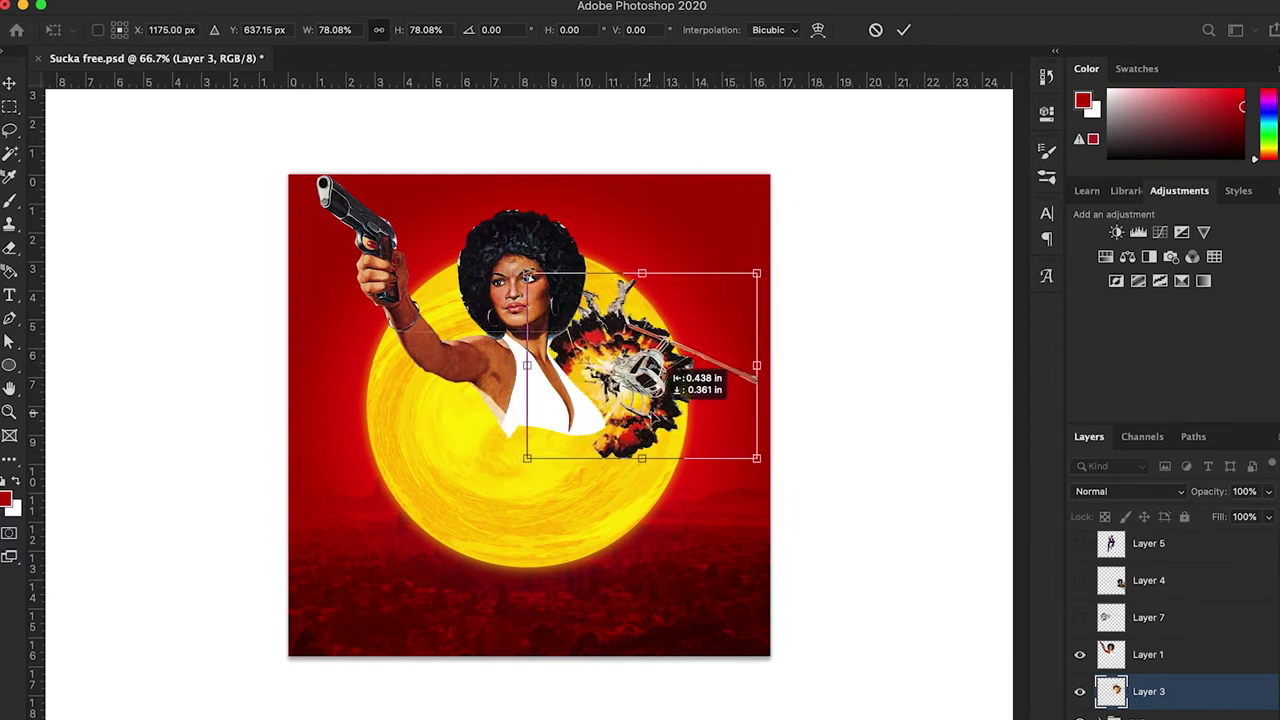
key(Return)
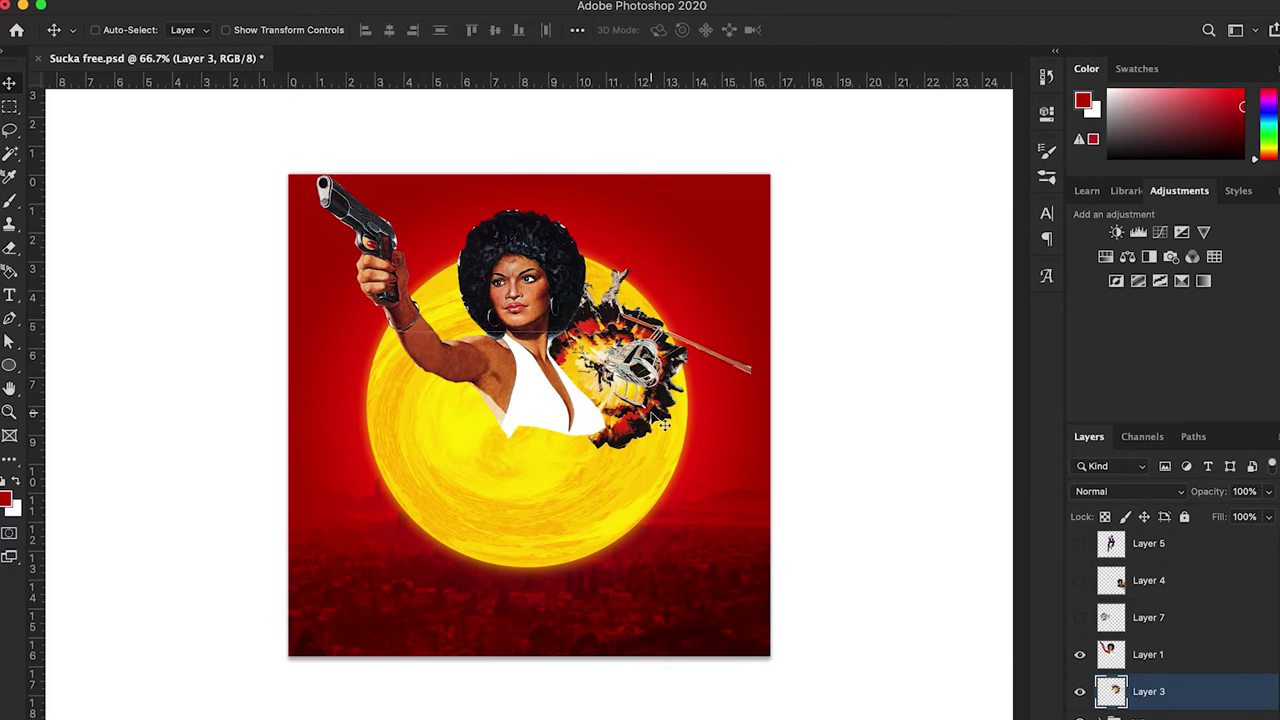
Step: Position a remaining cut-out piece within the collage
scroll(1237, 619, up, 2)
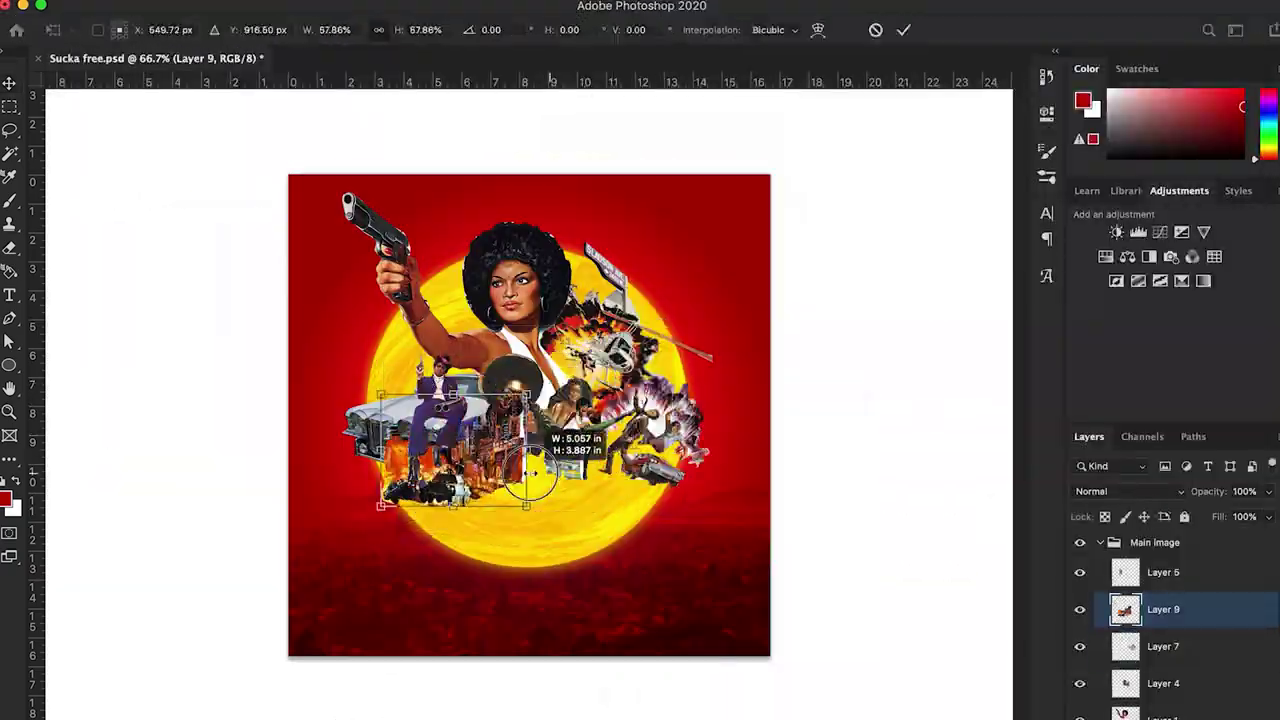
drag(530, 460, 552, 468)
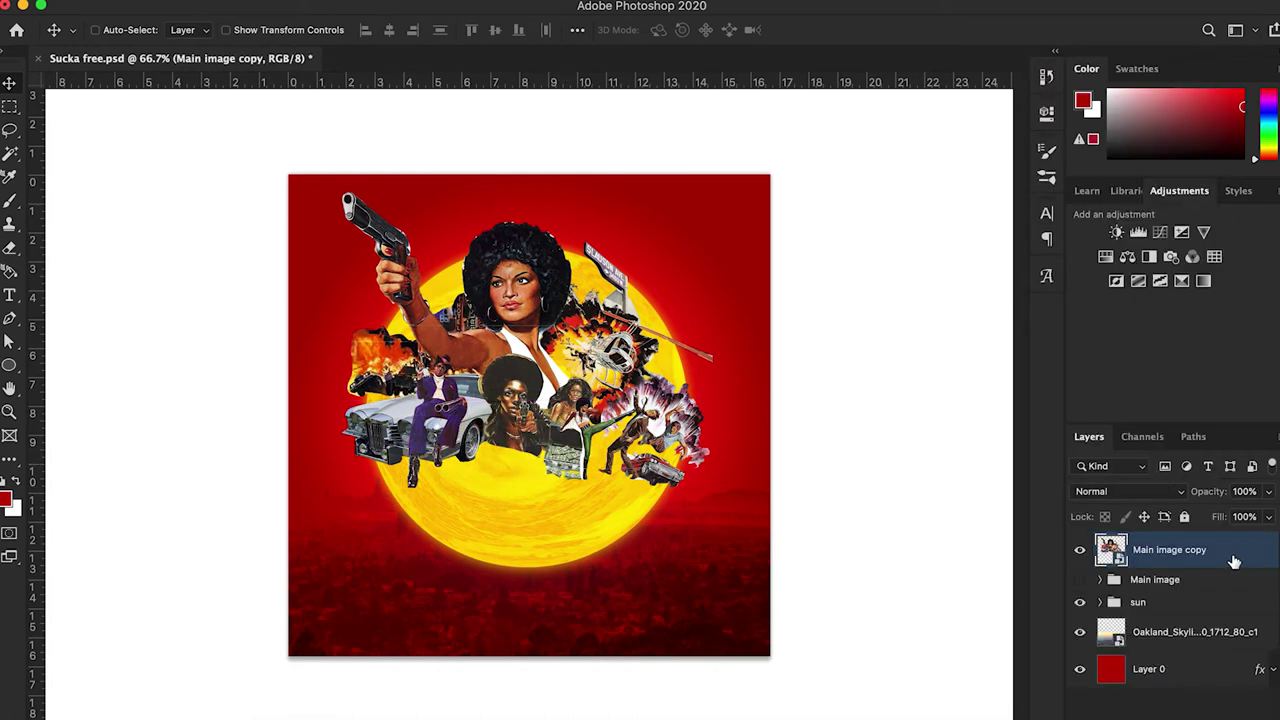
Step: Save the poster and search Google Images for renaissance murder paintings
key(super+s)
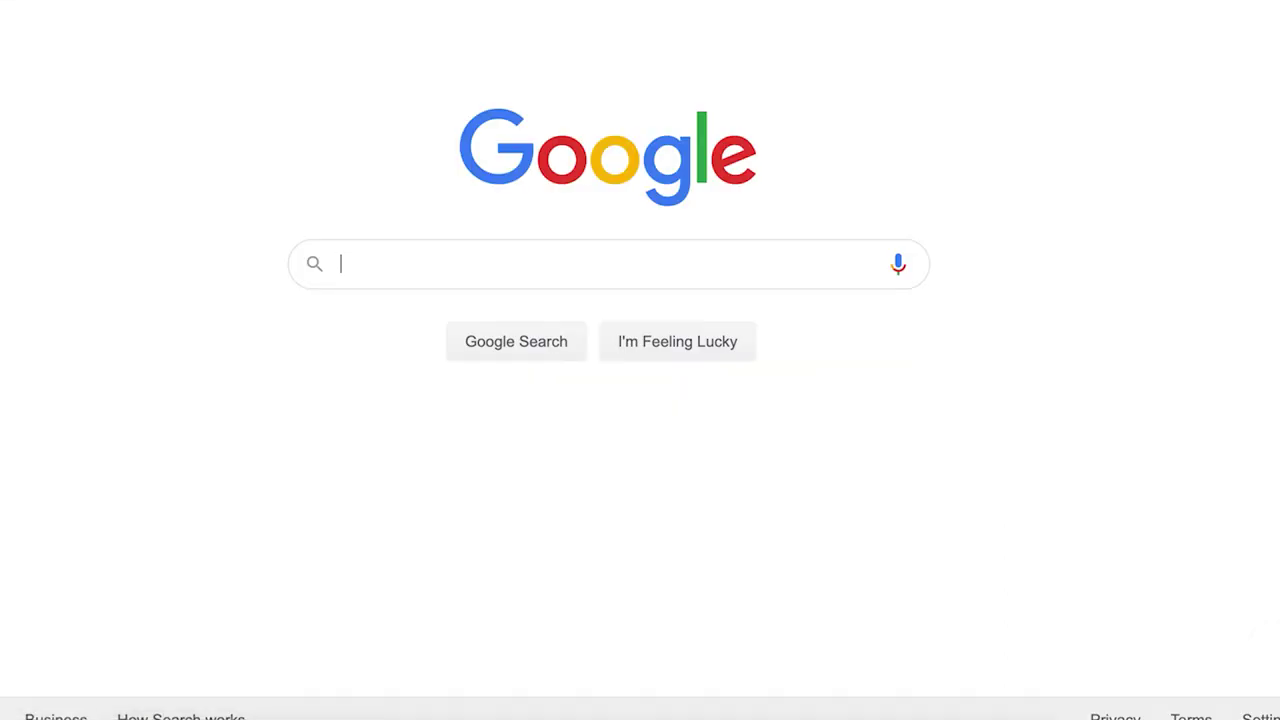
text(ran)
key(BackSpace)
key(BackSpace)
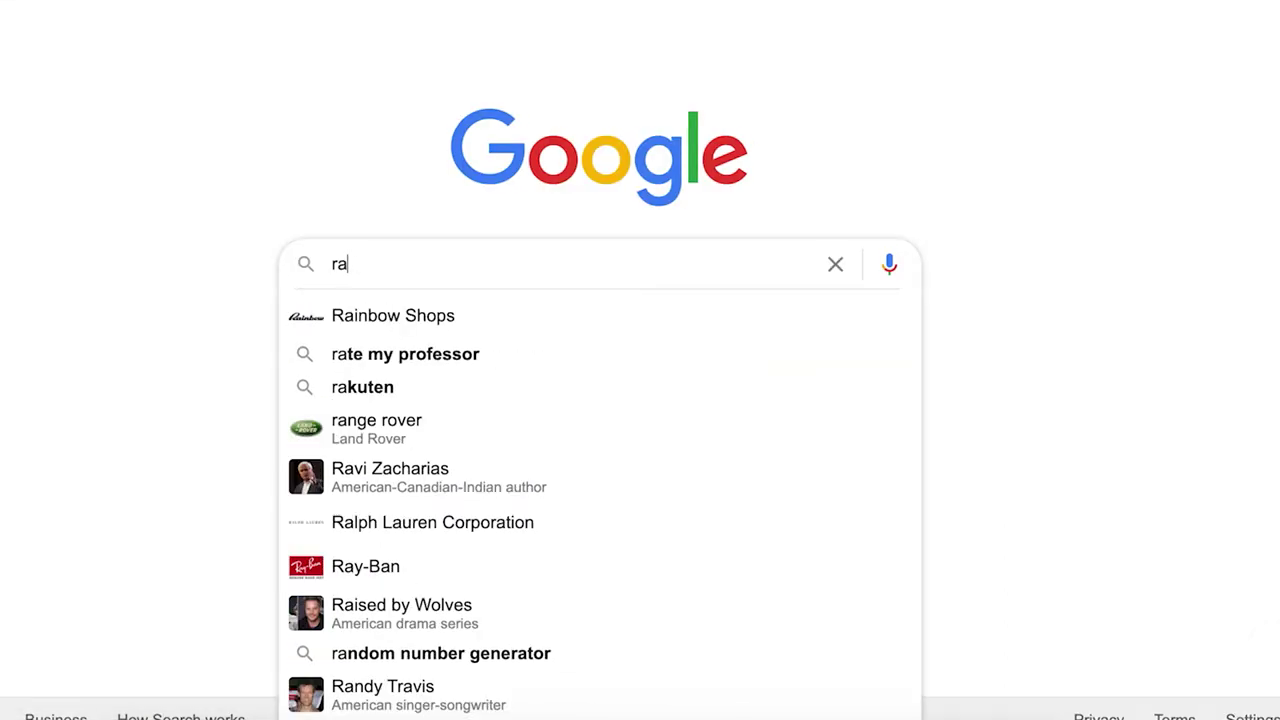
text(enn)
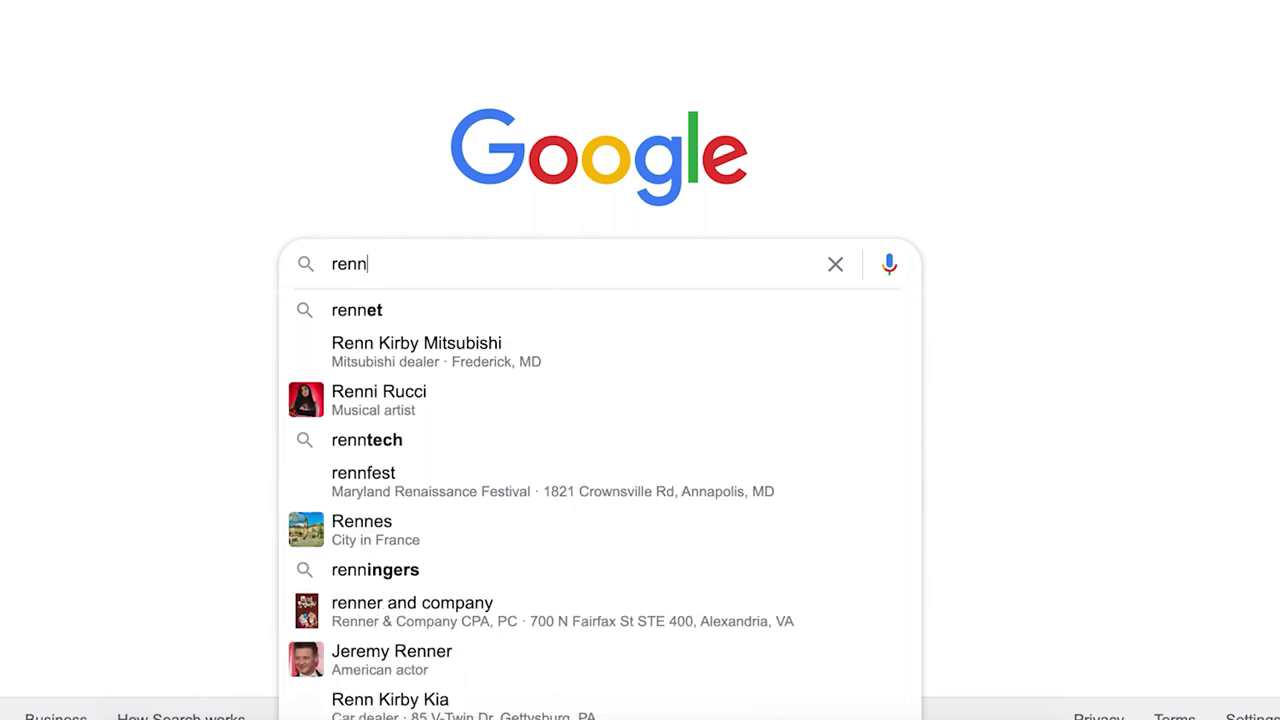
text(saince )
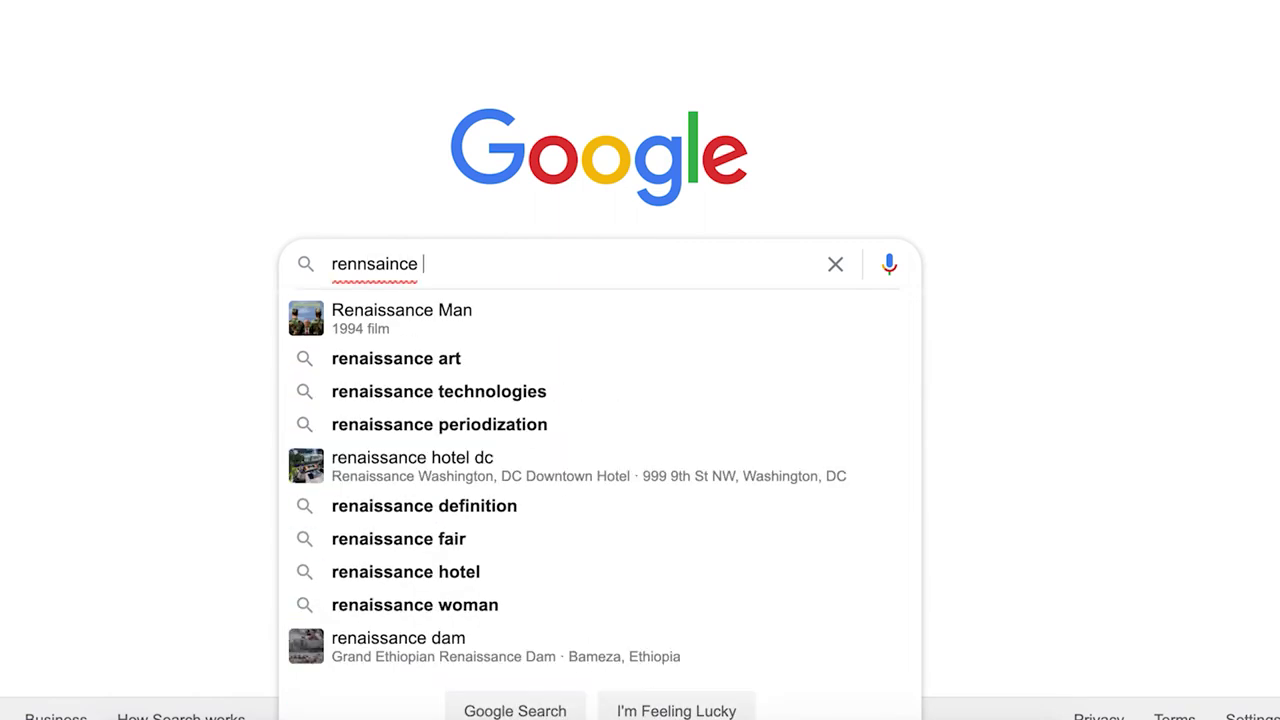
text(painting mur)
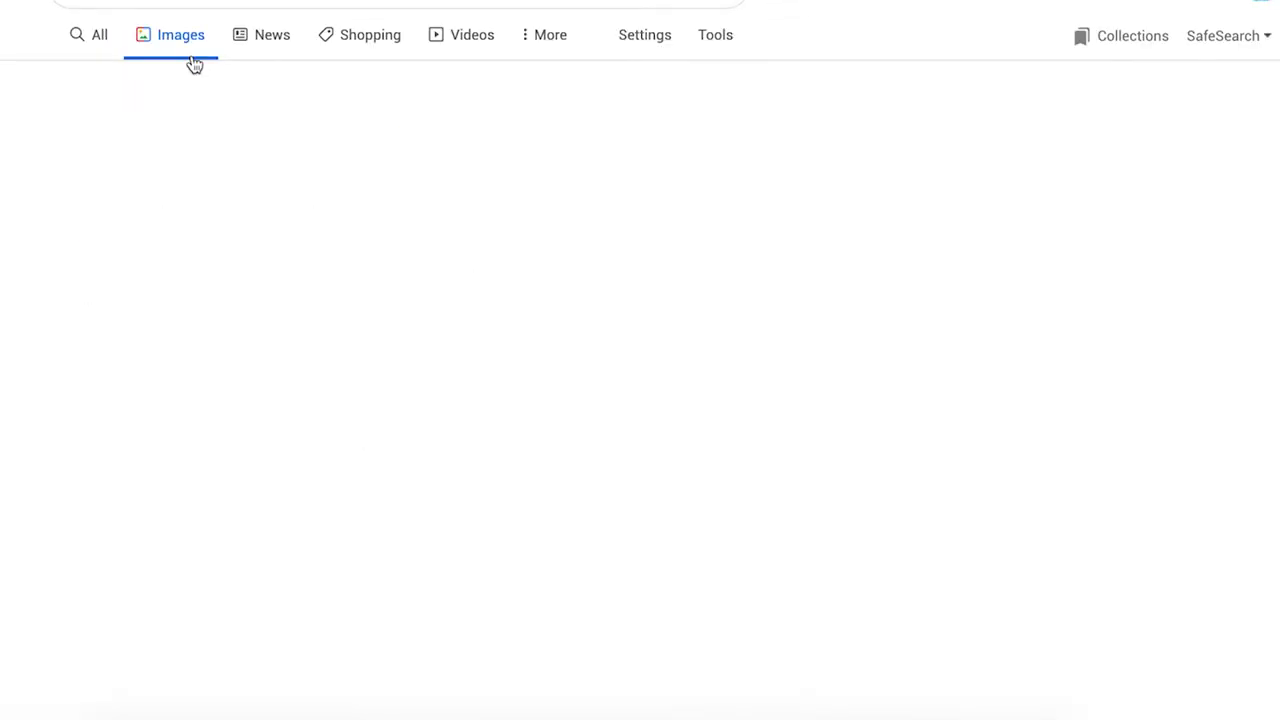
Step: Copy the Caravaggio painting of two women and a man from its preview
click(104, 143)
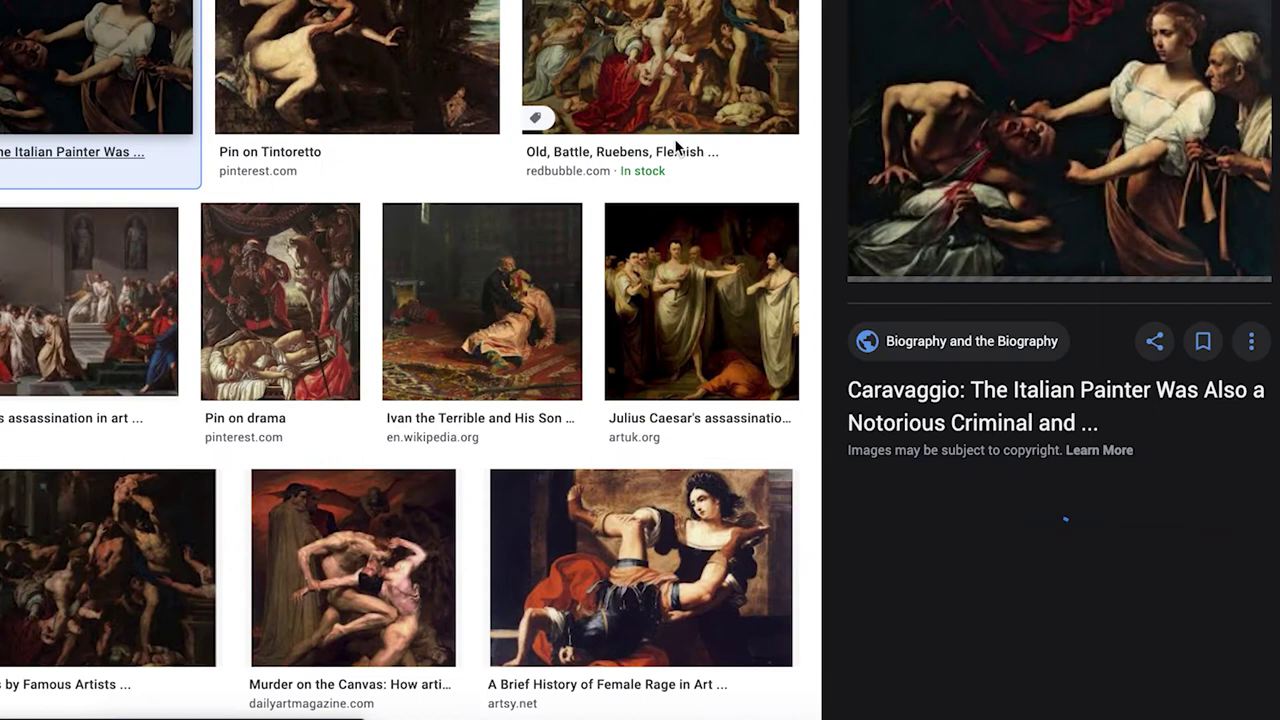
right_click(1062, 155)
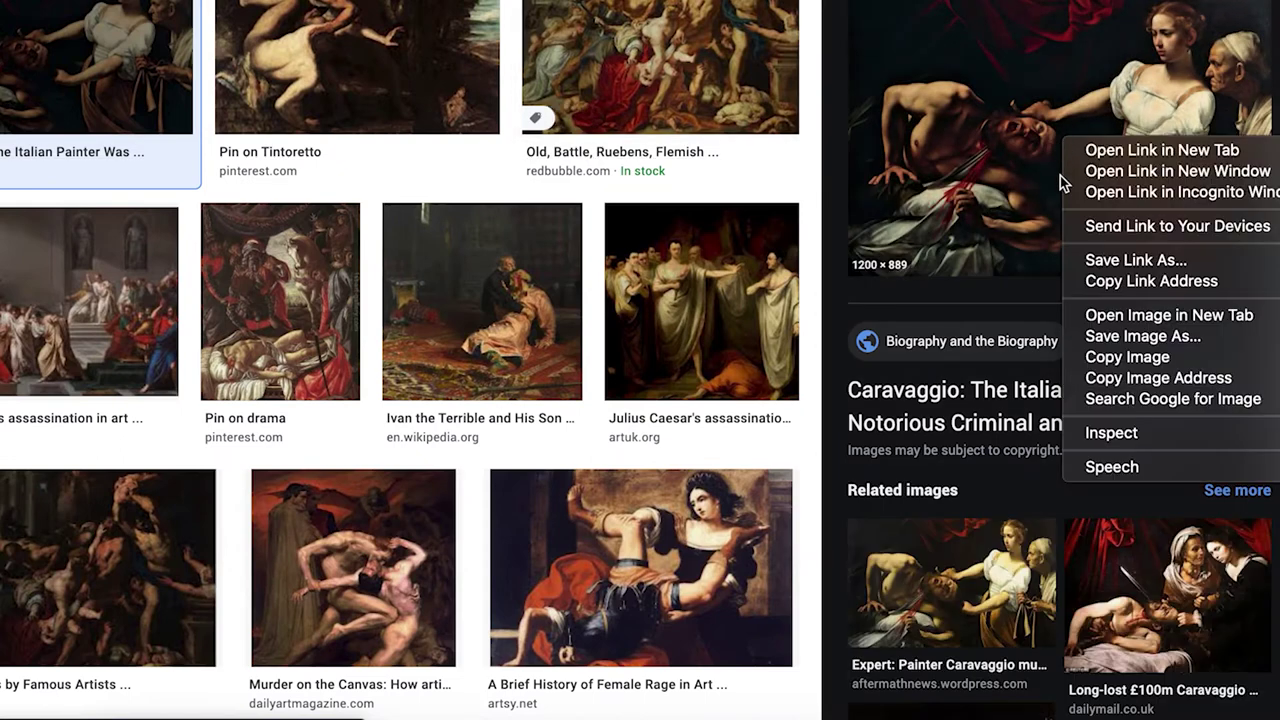
click(1070, 354)
Step: Delete Main image copy, then show and expand the Main image group and select Layer 1
key(super+Tab)
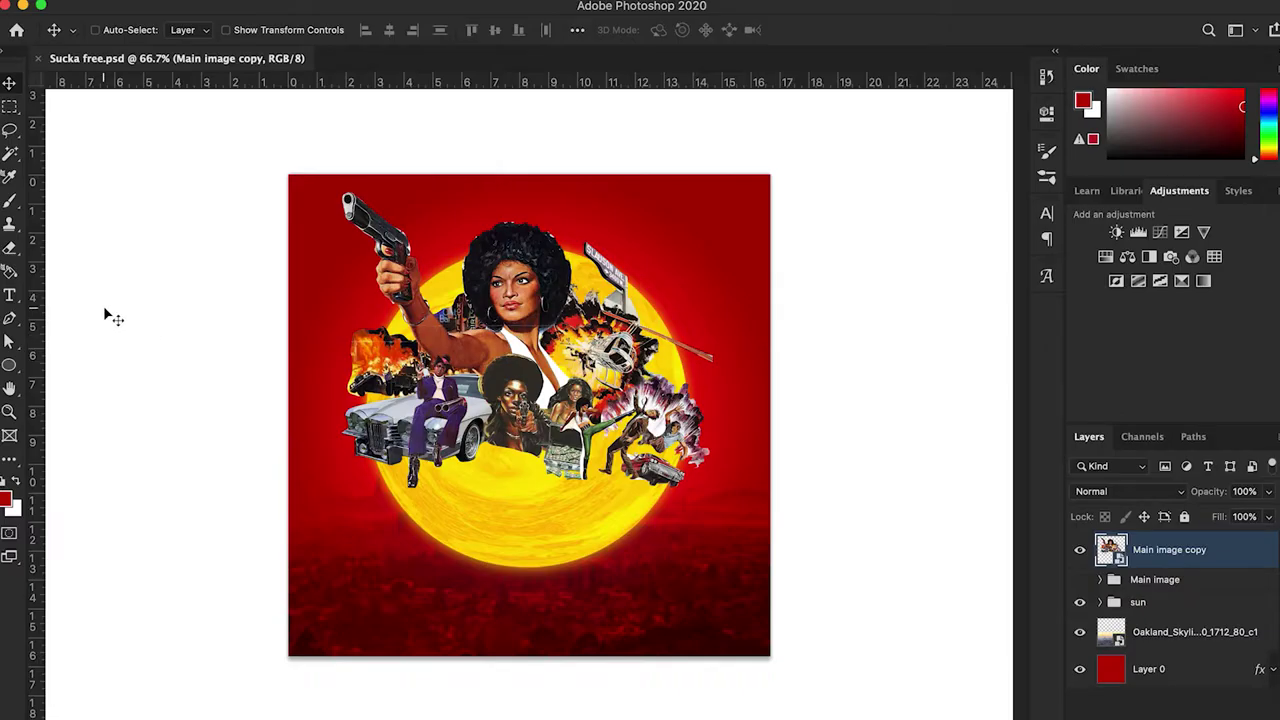
key(super+1)
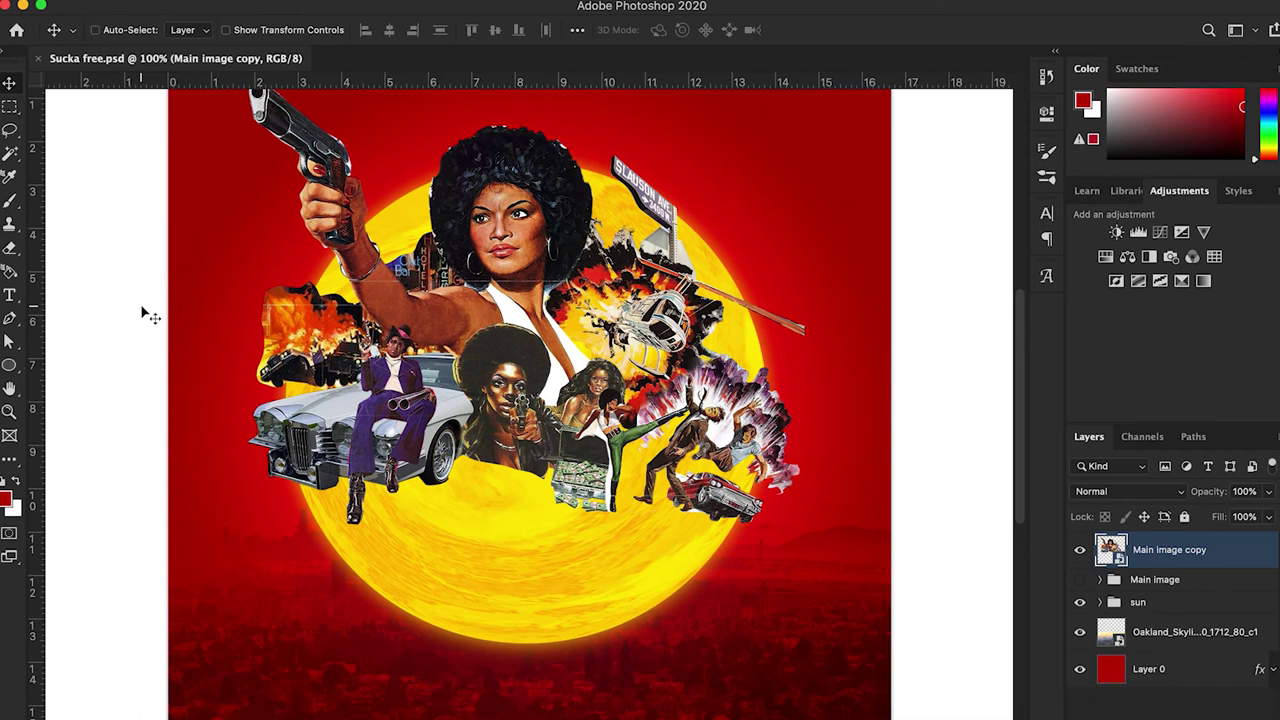
key(super+plus)
drag(499, 261, 543, 391)
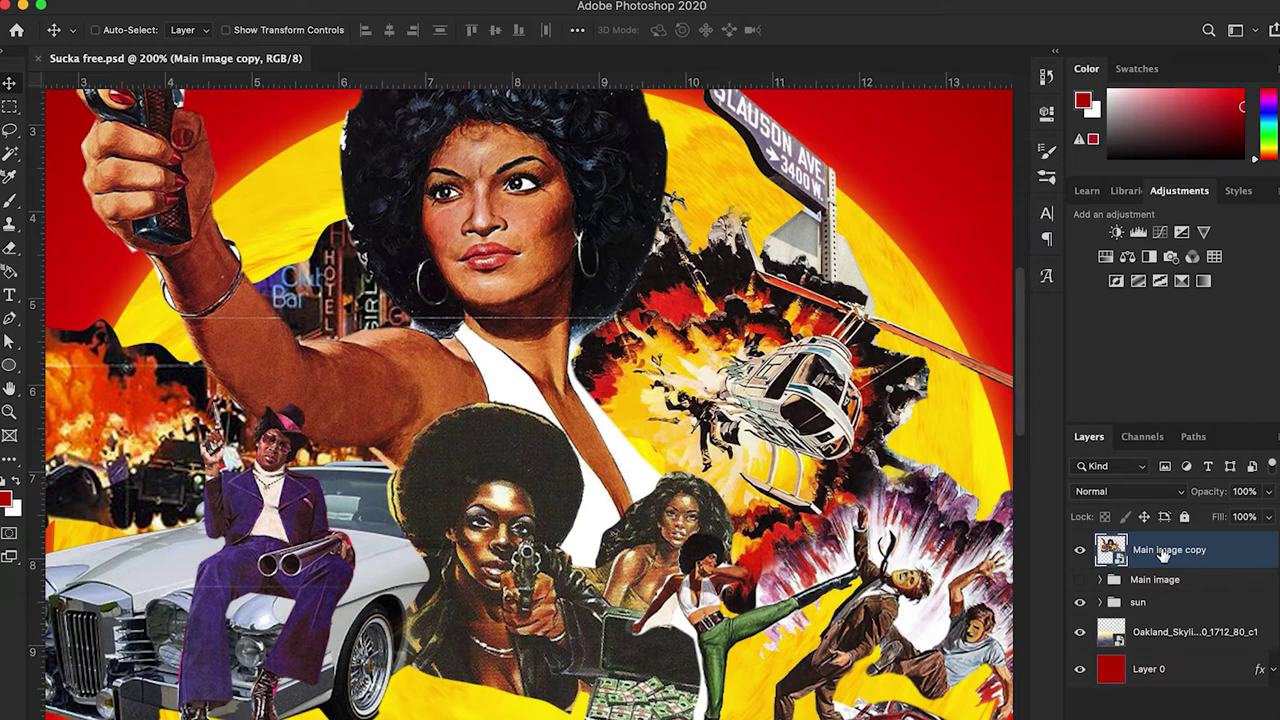
key(Delete)
click(1081, 544)
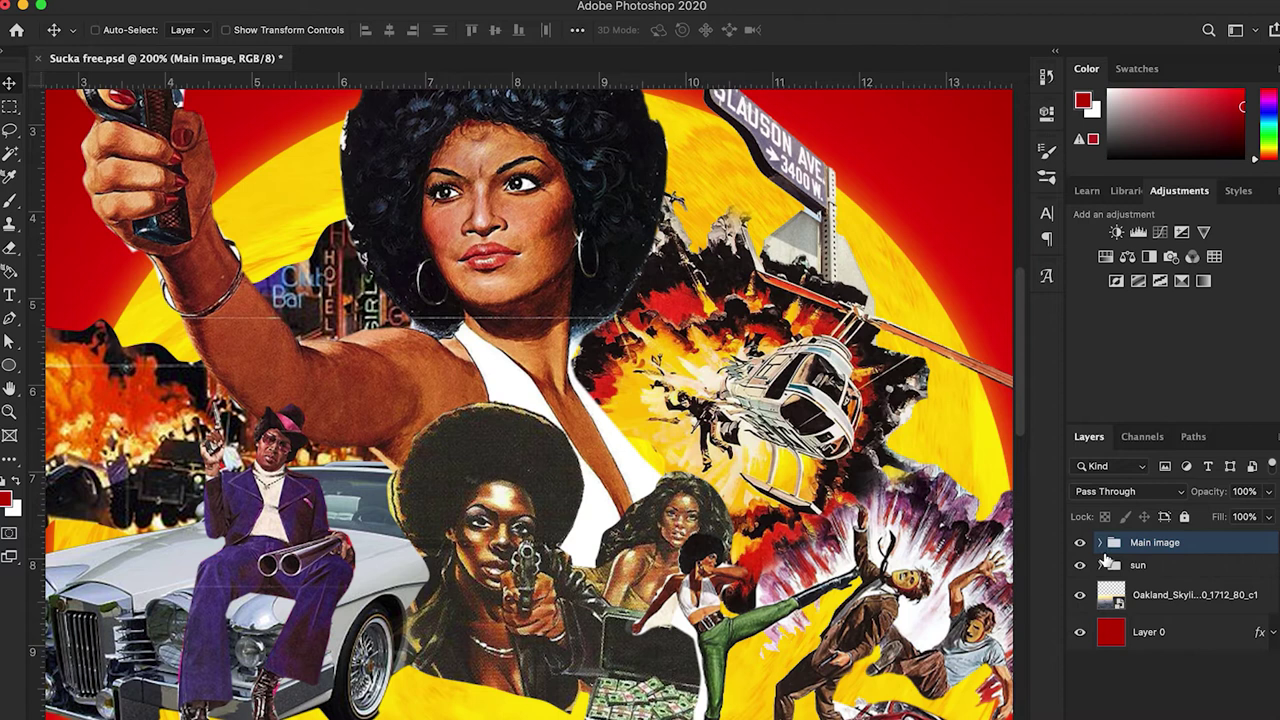
click(1101, 543)
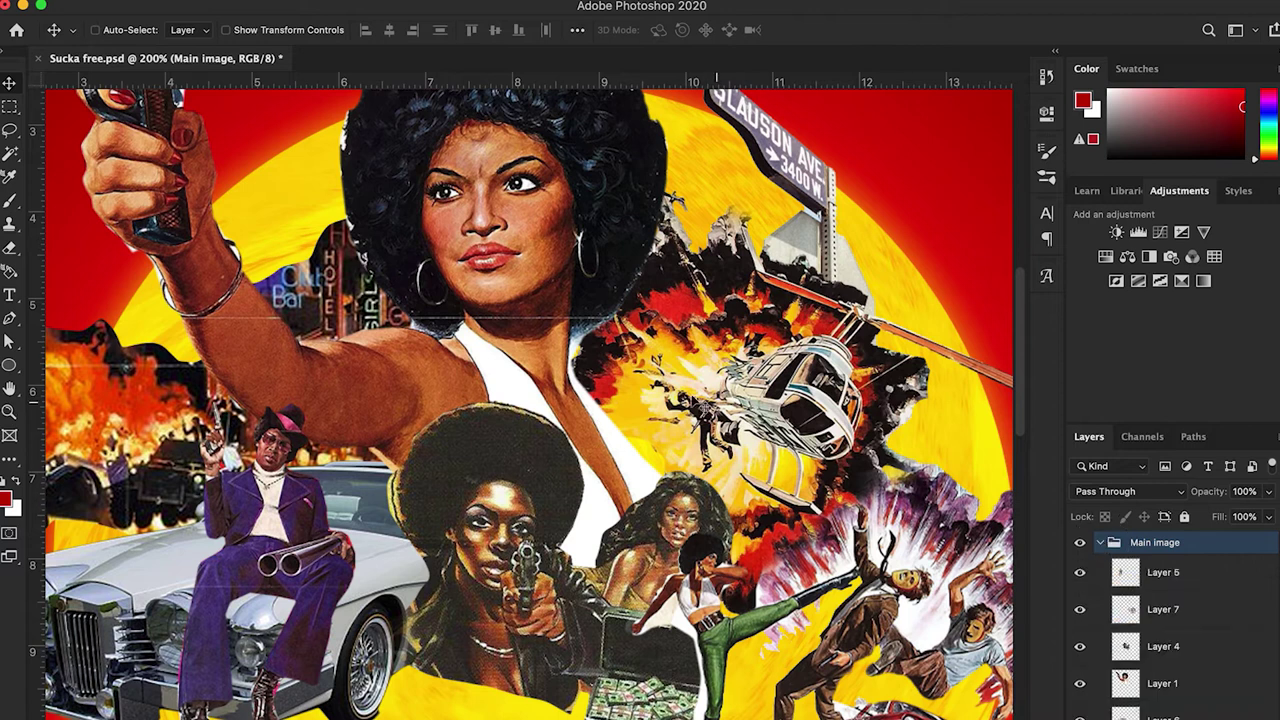
click(500, 220)
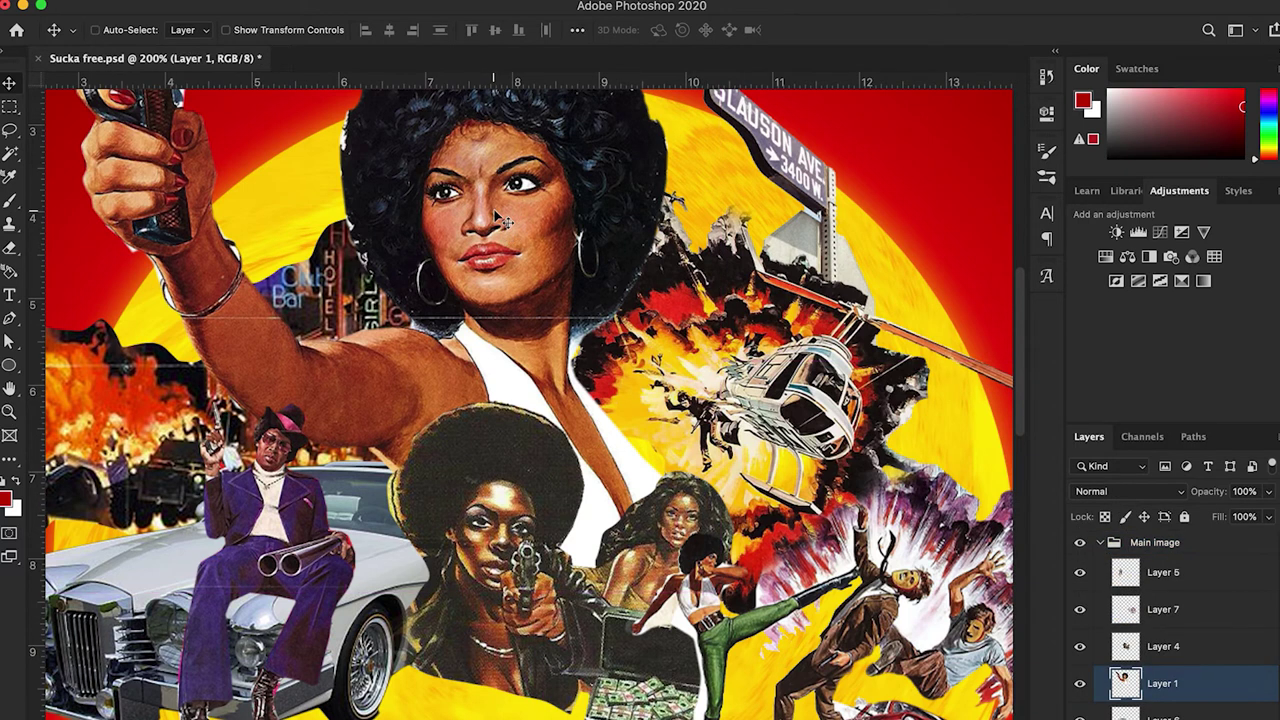
Step: Lasso the afro-haired woman's face on Layer 1 and delete it
click(9, 133)
drag(476, 165, 436, 188)
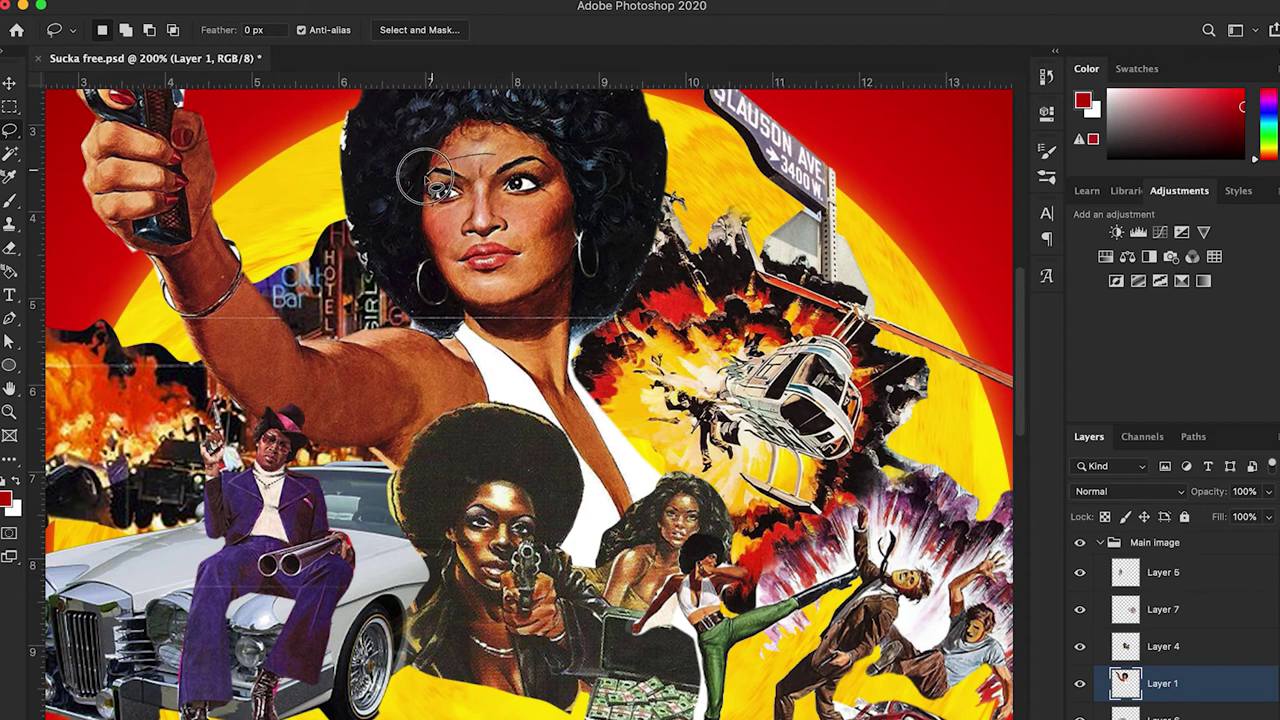
mouse_move(525, 140)
mouse_down()
mouse_move(566, 184)
mouse_move(571, 240)
mouse_move(563, 264)
mouse_move(500, 308)
mouse_move(460, 292)
mouse_move(436, 238)
mouse_move(444, 143)
mouse_move(478, 128)
mouse_up()
right_click(485, 145)
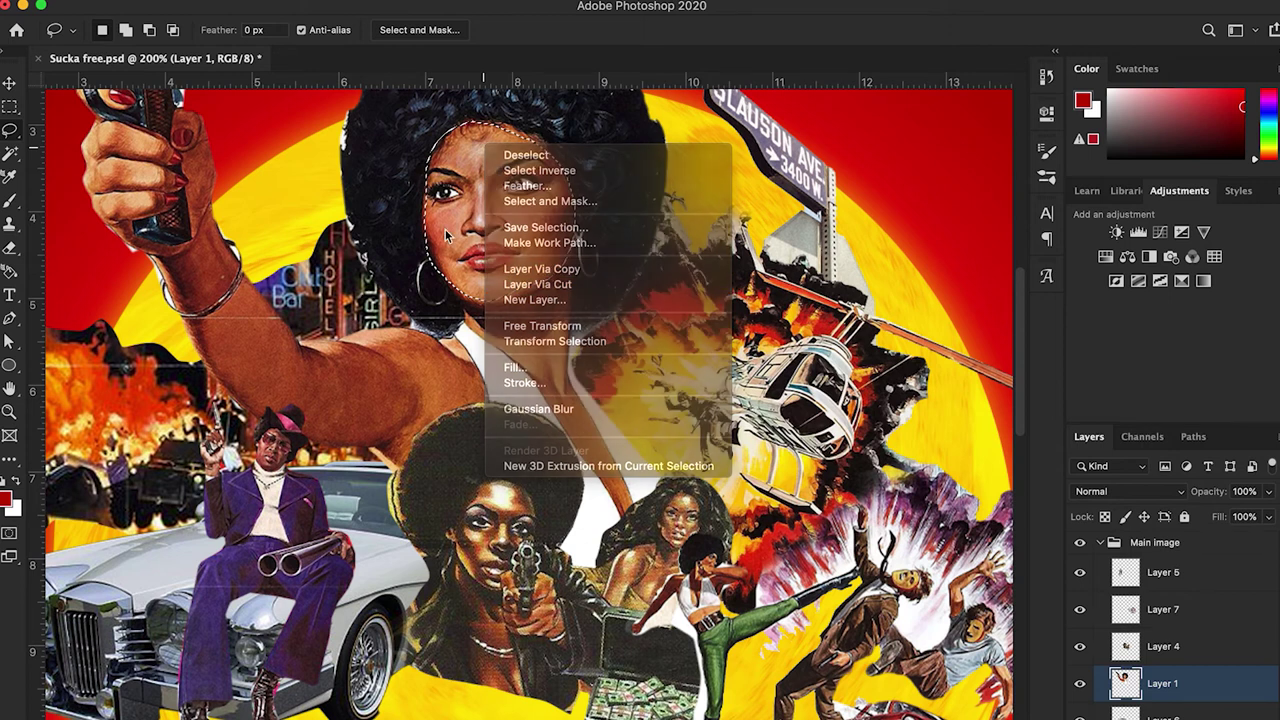
key(Escape)
key(Delete)
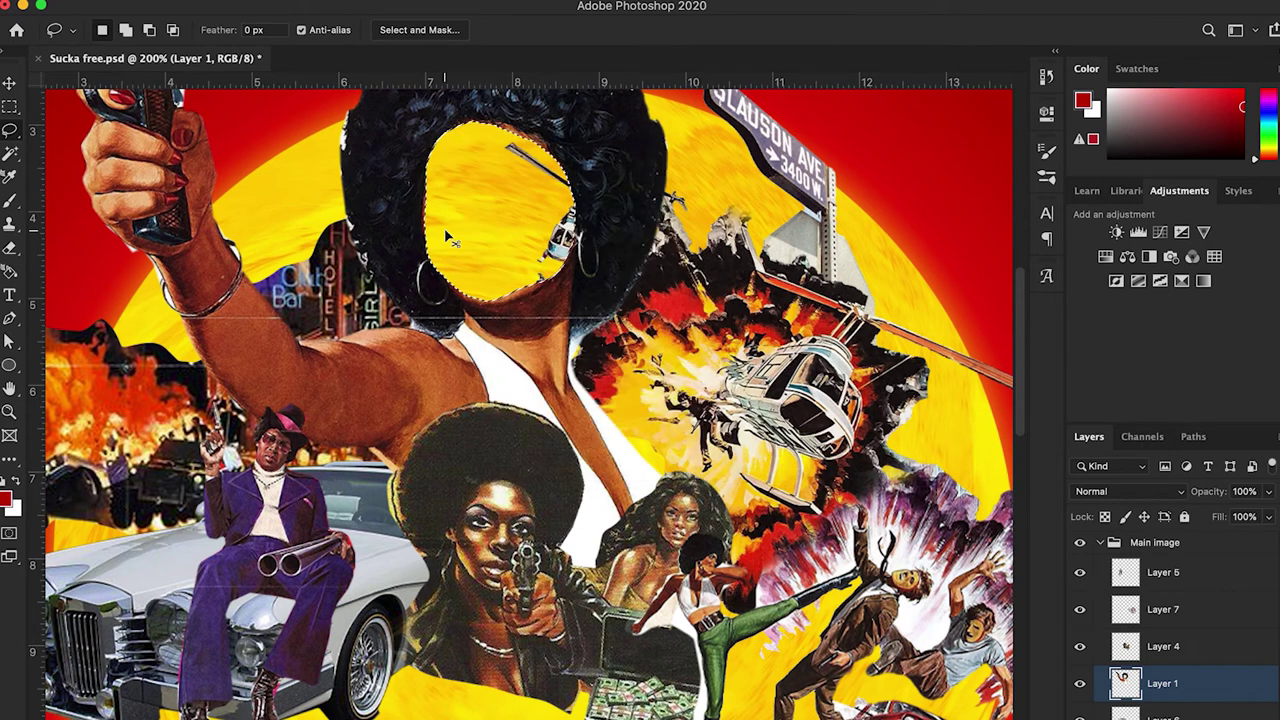
Step: Paste the Caravaggio painting and stack it beneath Layer 1
key(ctrl+v)
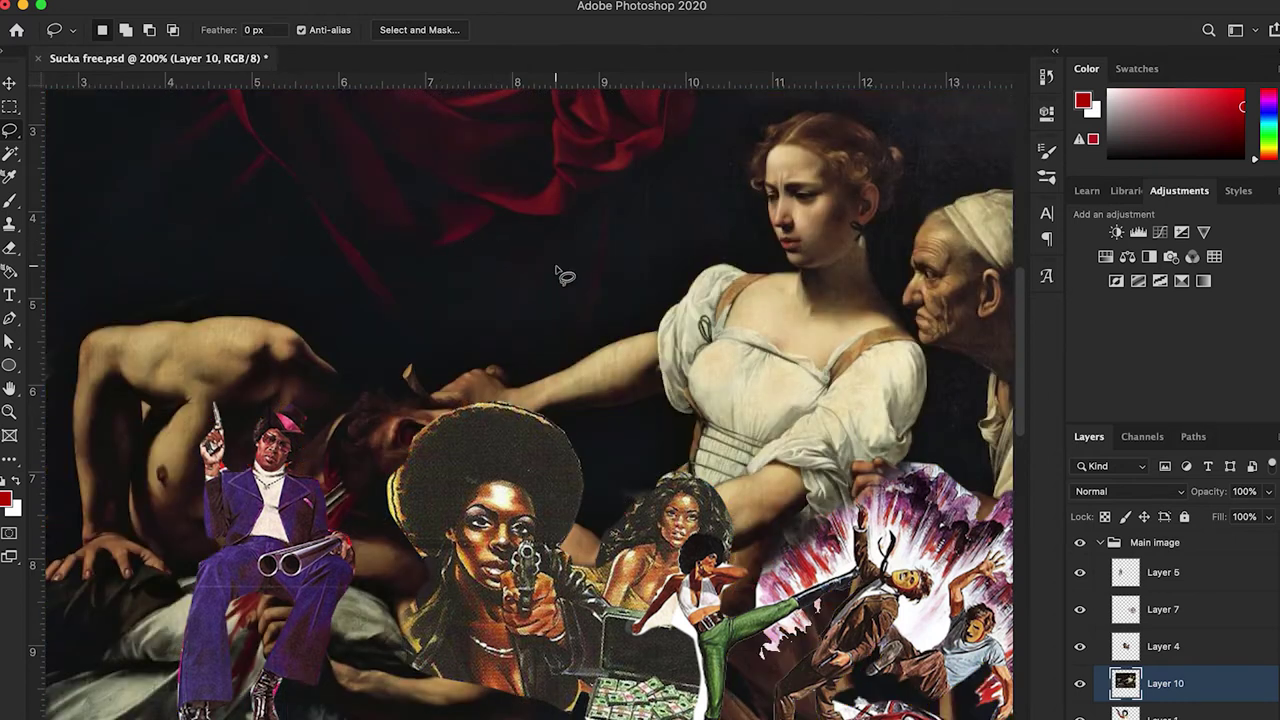
key(v)
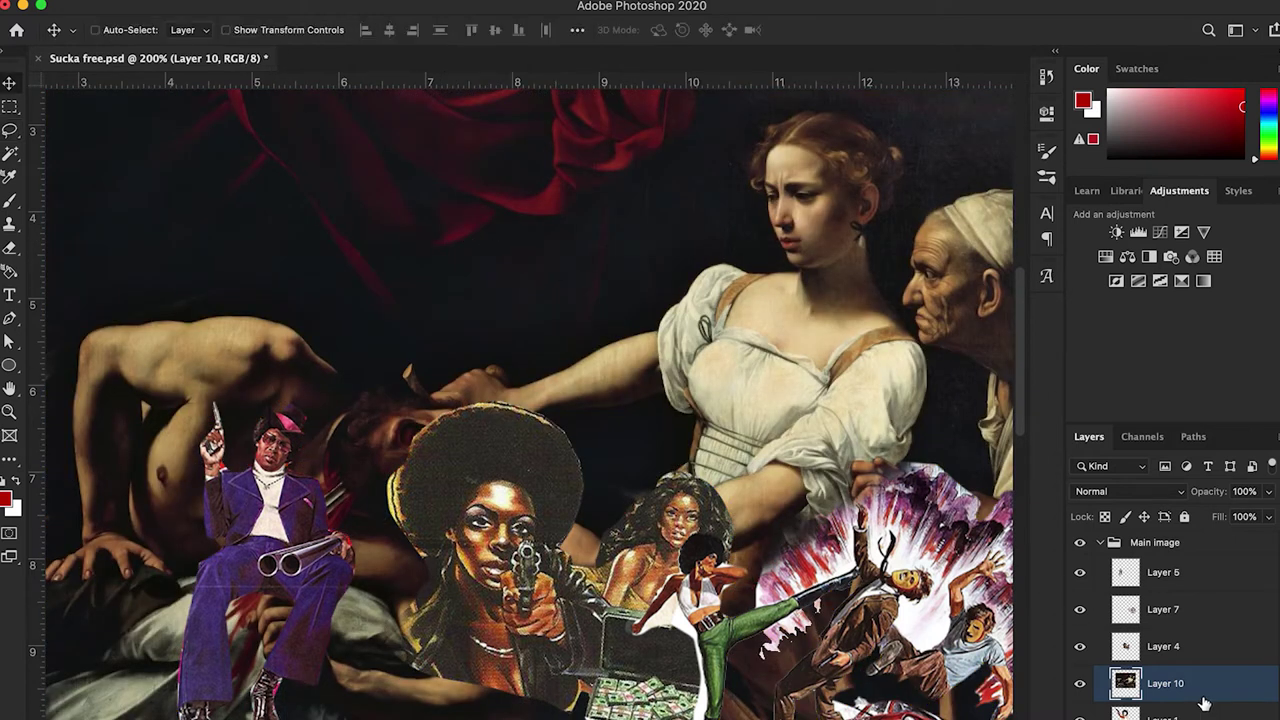
mouse_move(1204, 704)
mouse_down()
mouse_move(1206, 654)
mouse_move(1183, 700)
mouse_up()
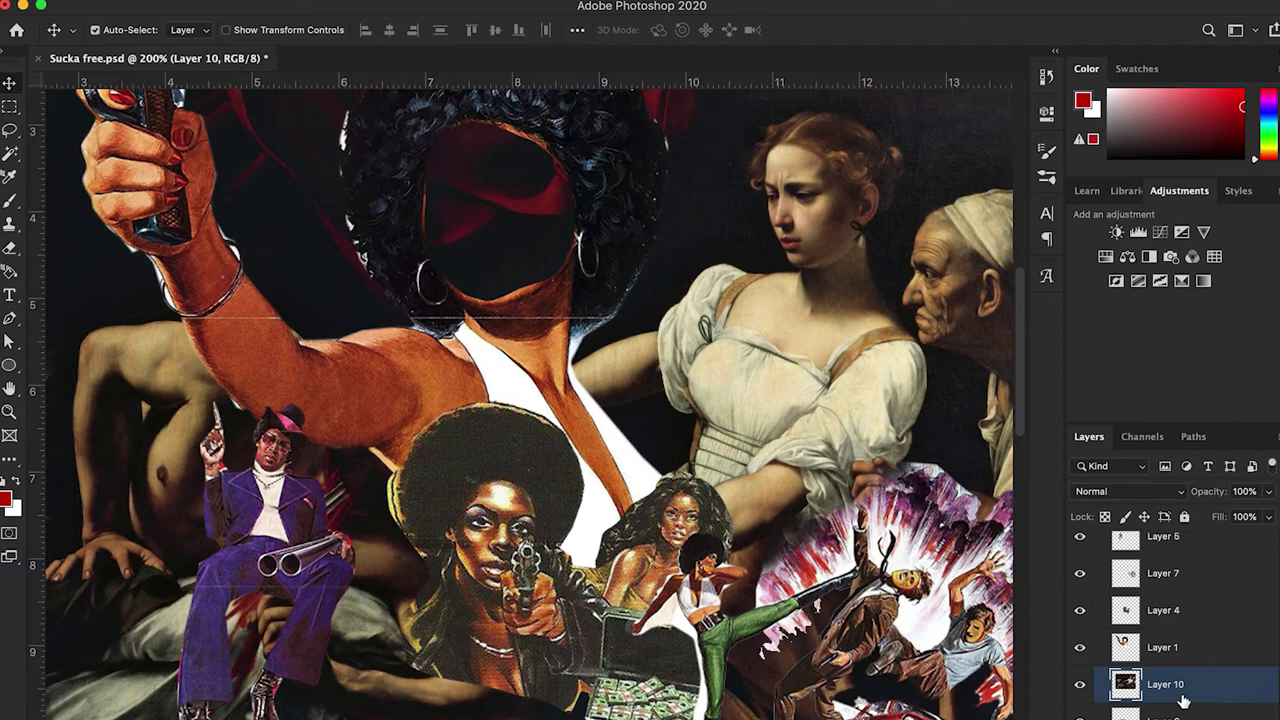
key(ctrl+t)
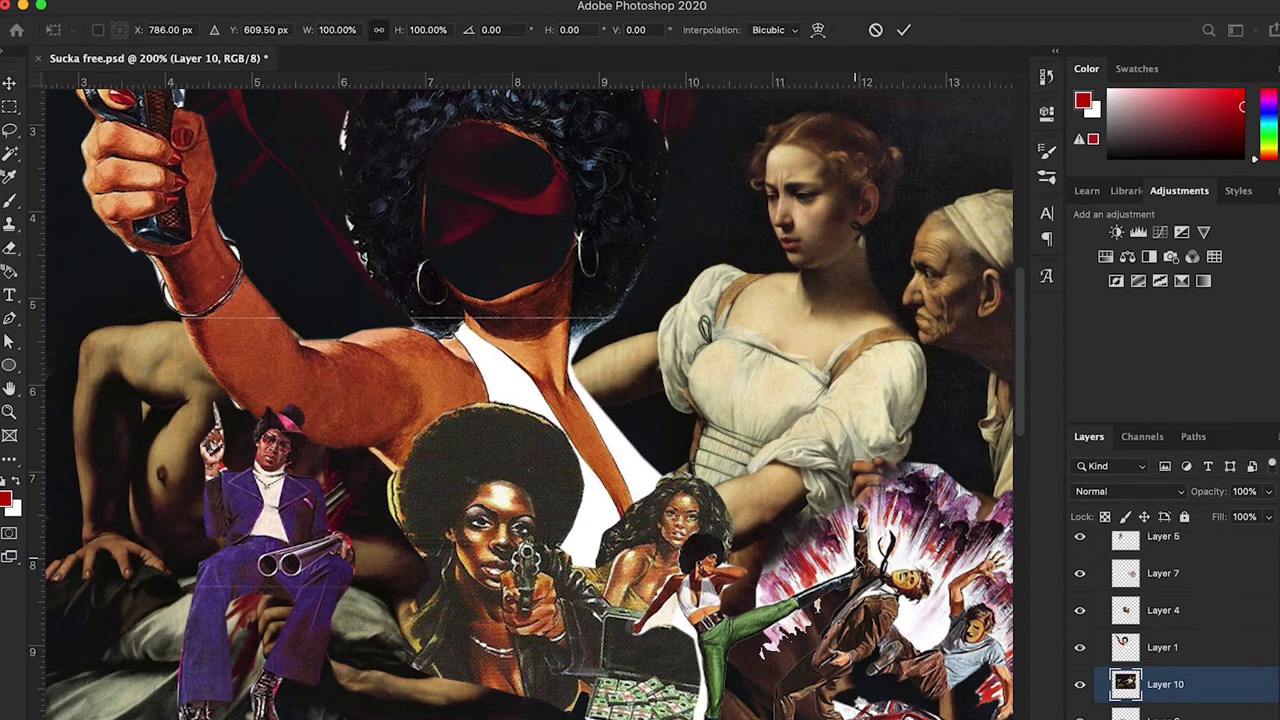
key(super+minus)
key(super+minus)
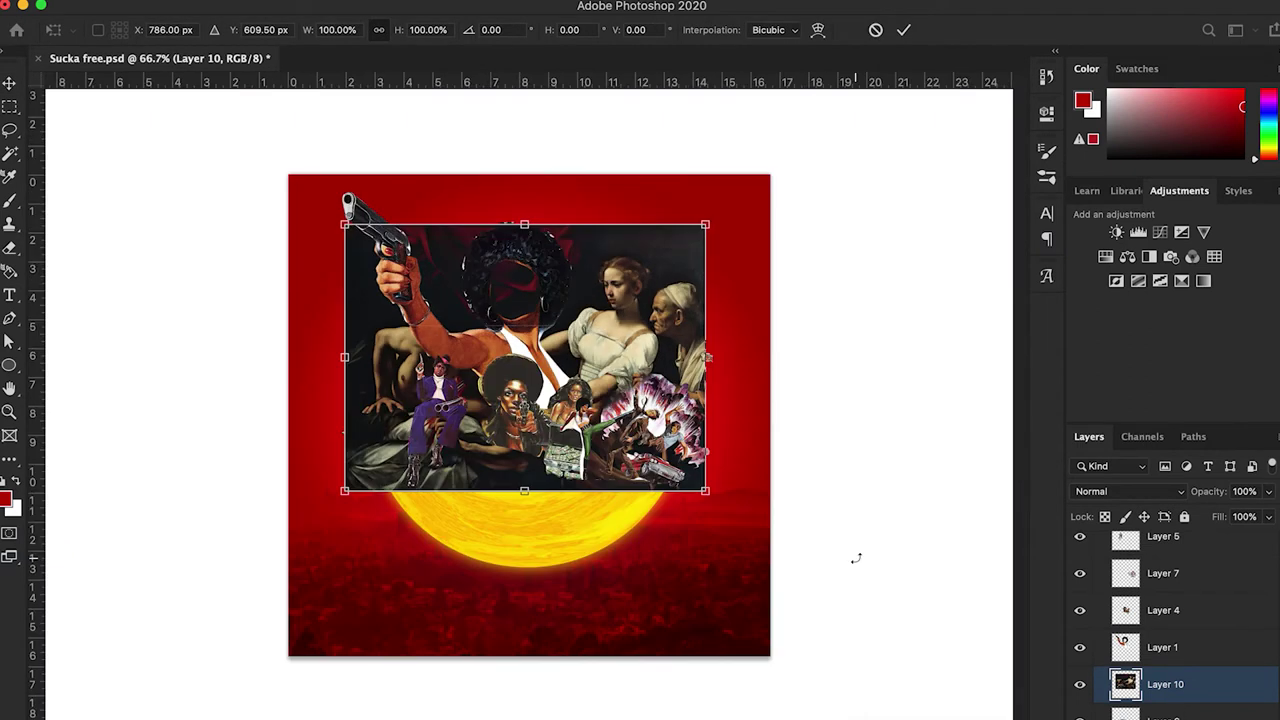
Step: Scale the painting to about 31% and position it to fill the face hole
drag(343, 357, 477, 268)
key(super+plus)
key(super+plus)
key(super+plus)
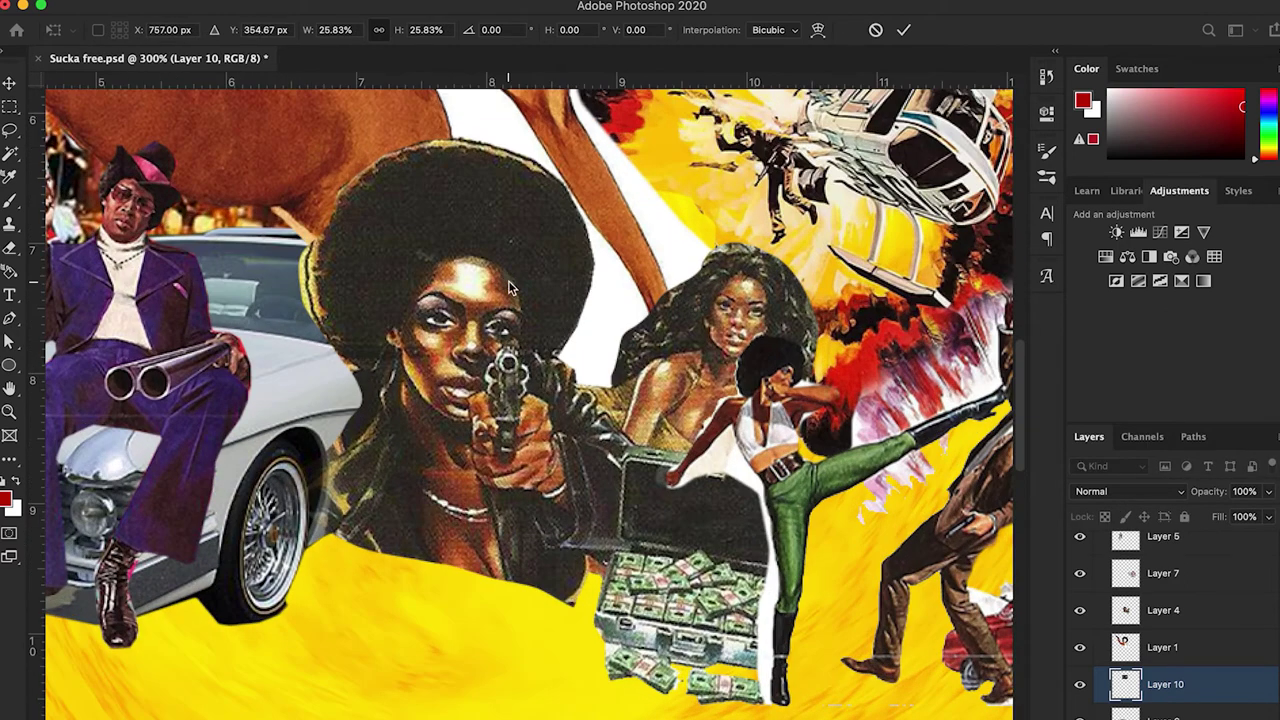
drag(517, 171, 601, 267)
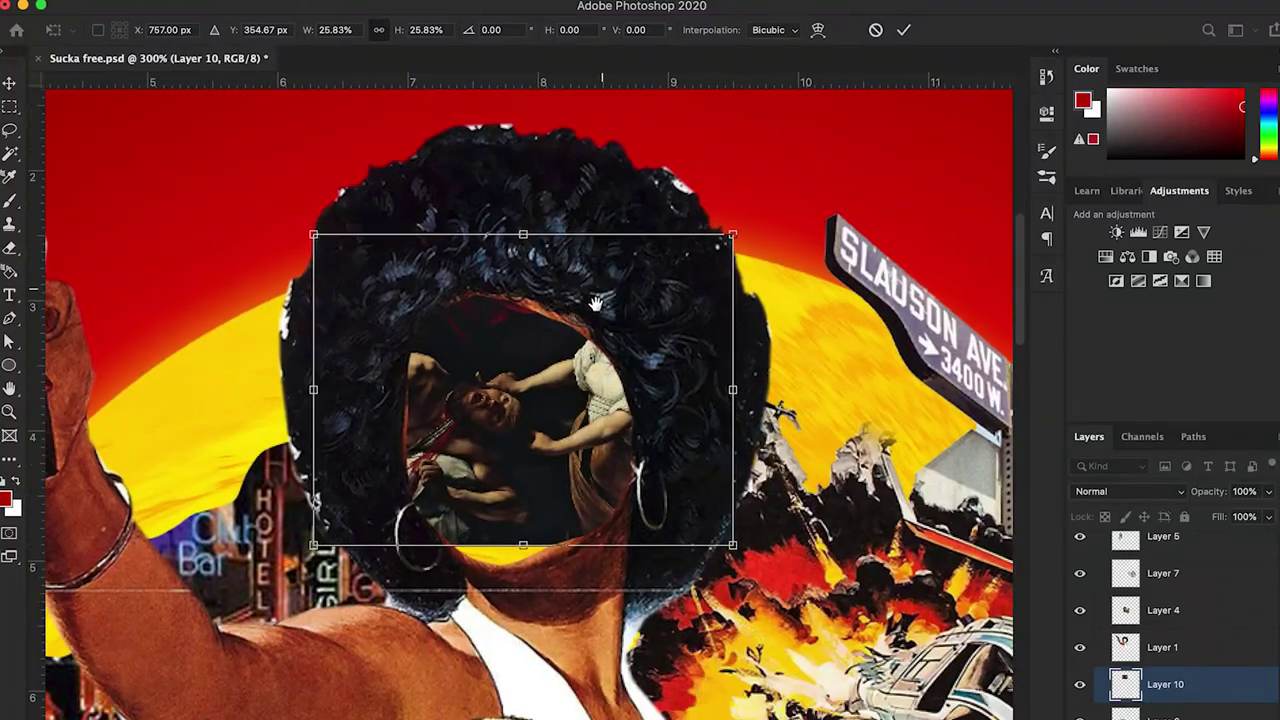
drag(584, 403, 660, 428)
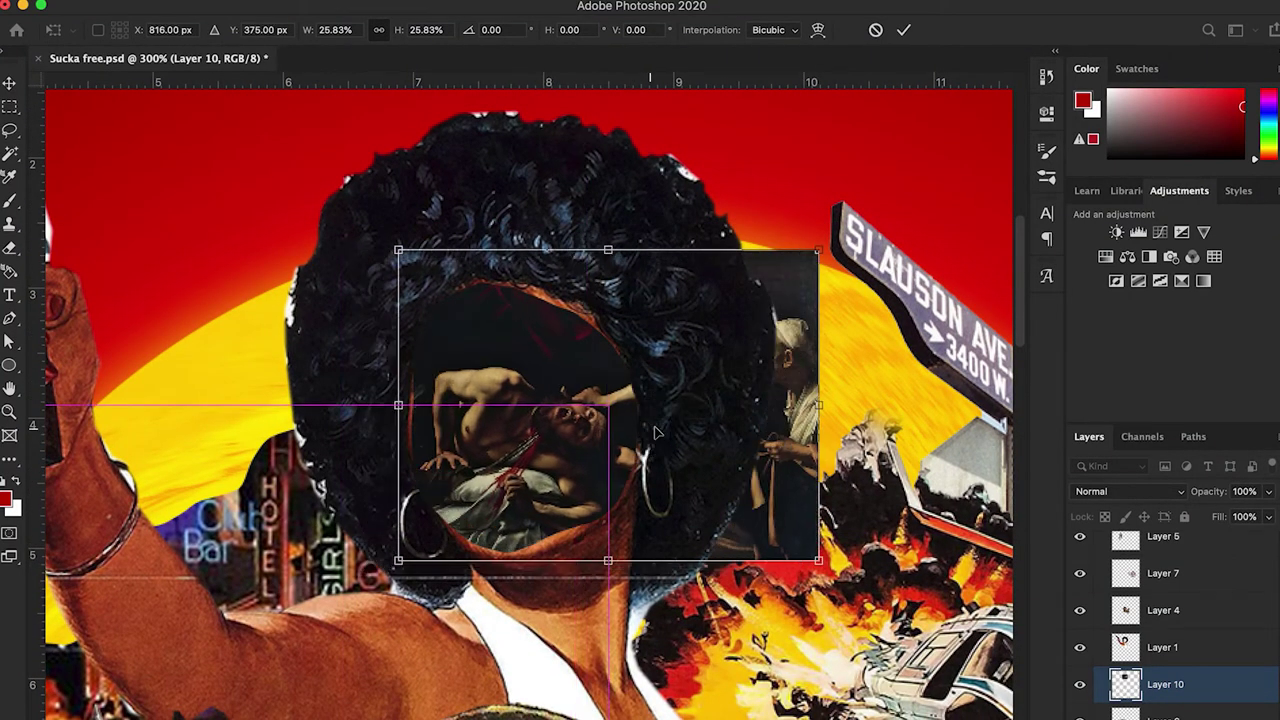
drag(605, 251, 630, 188)
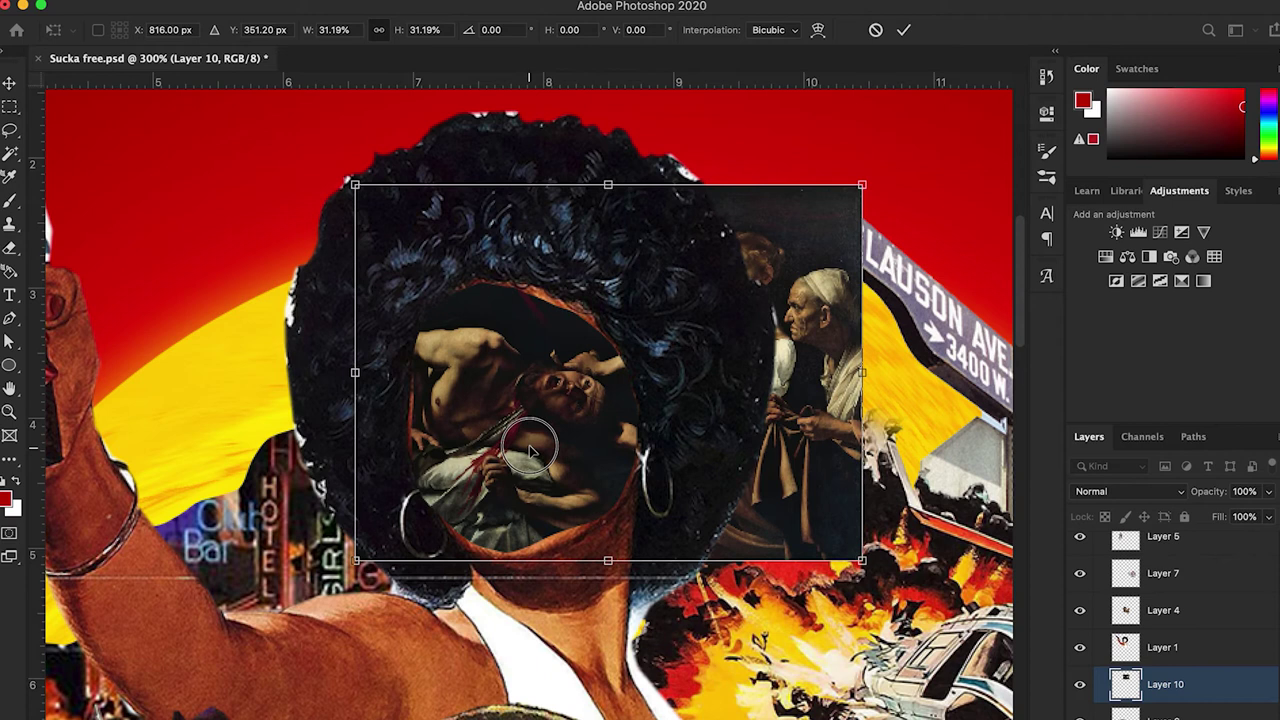
mouse_move(536, 450)
mouse_down()
mouse_move(540, 425)
mouse_move(549, 441)
mouse_up()
key(Return)
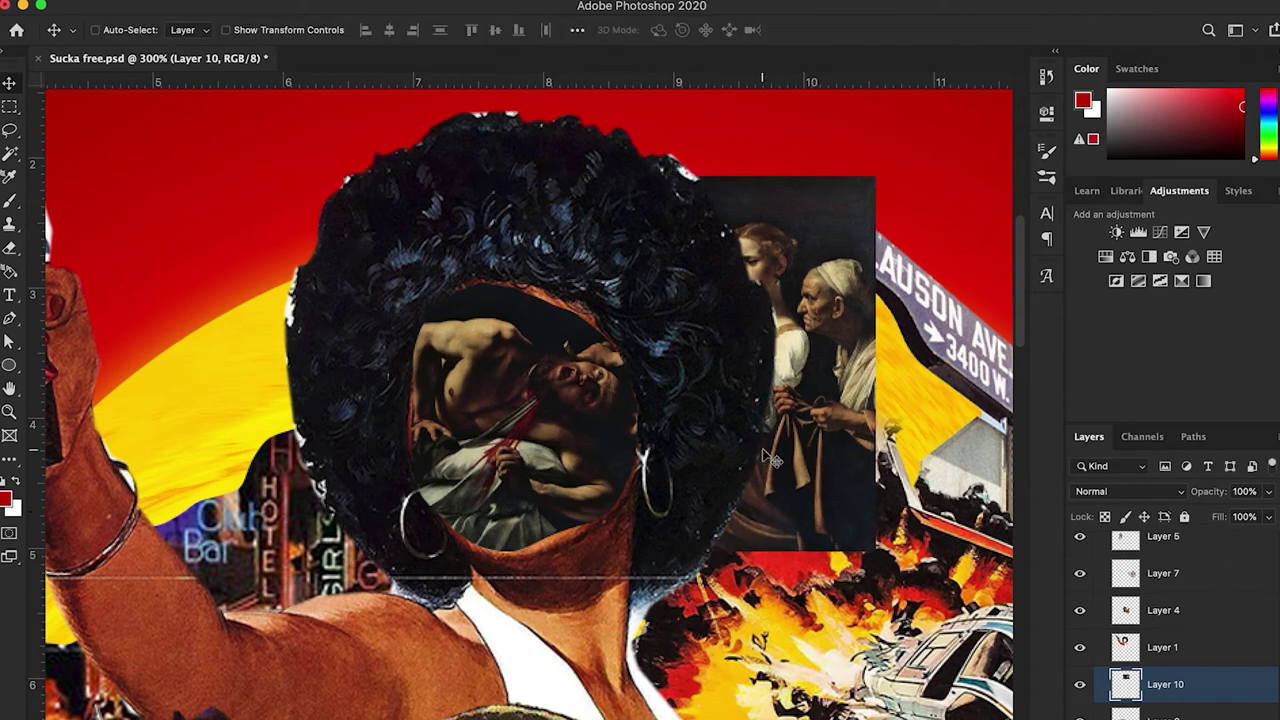
Step: Load the woman's figure outline and invert it, trying a delete that is then undone
super+click(1125, 684)
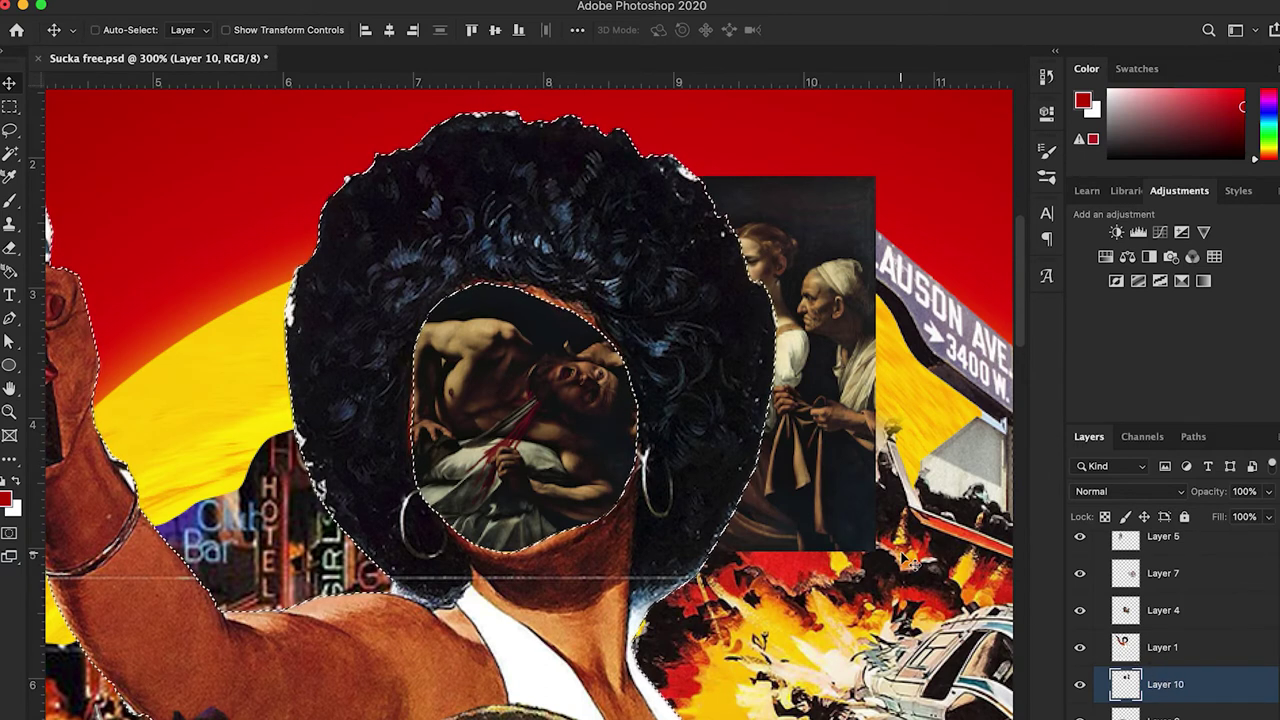
click(362, 6)
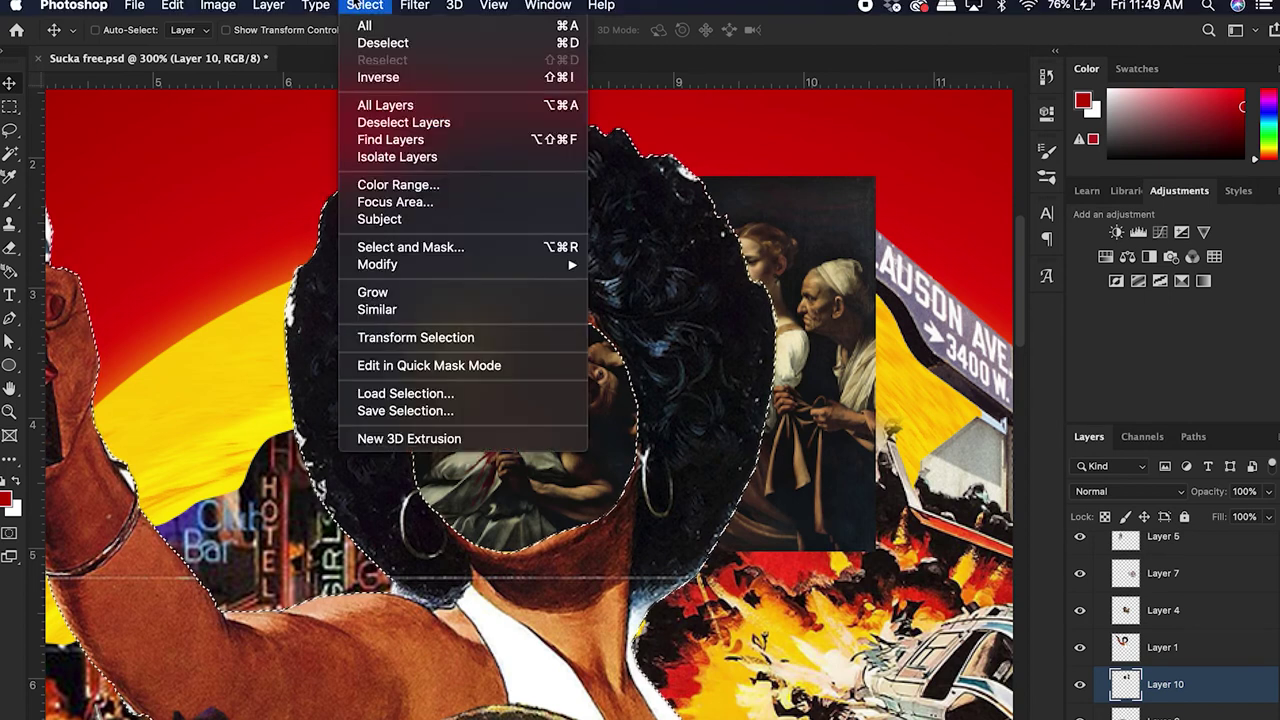
click(388, 78)
key(Delete)
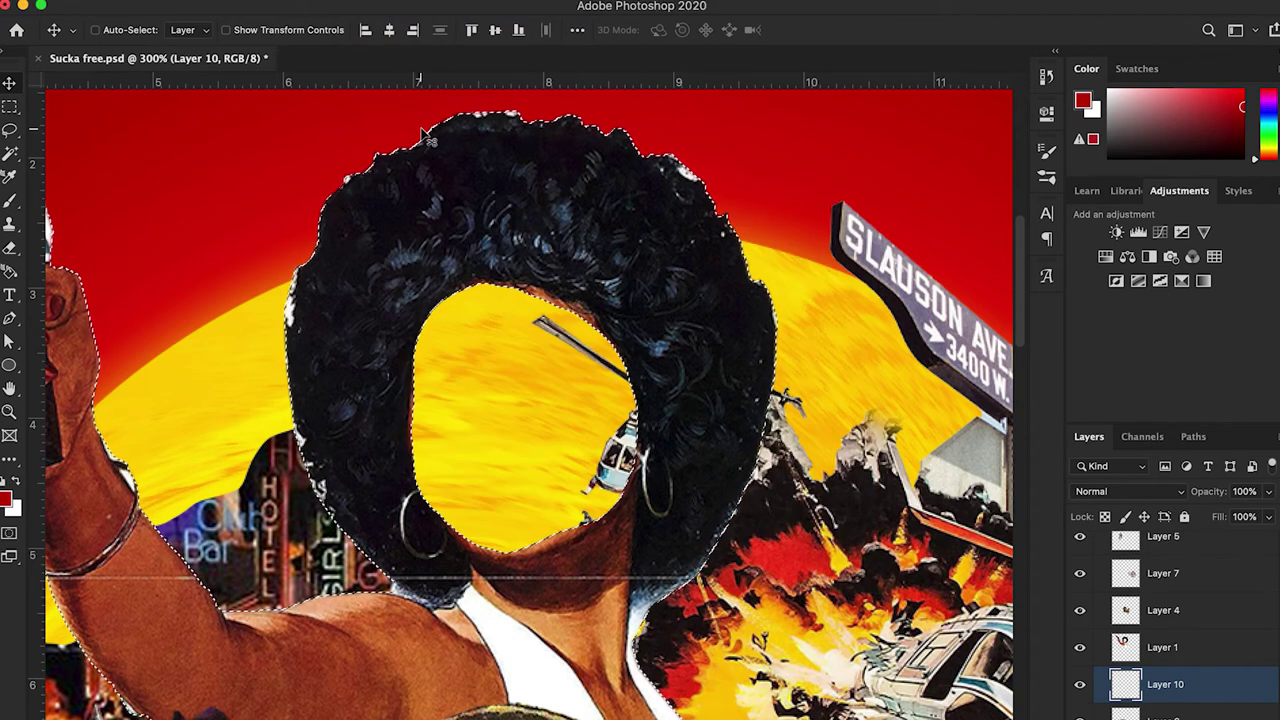
key(super+s)
key(super+z)
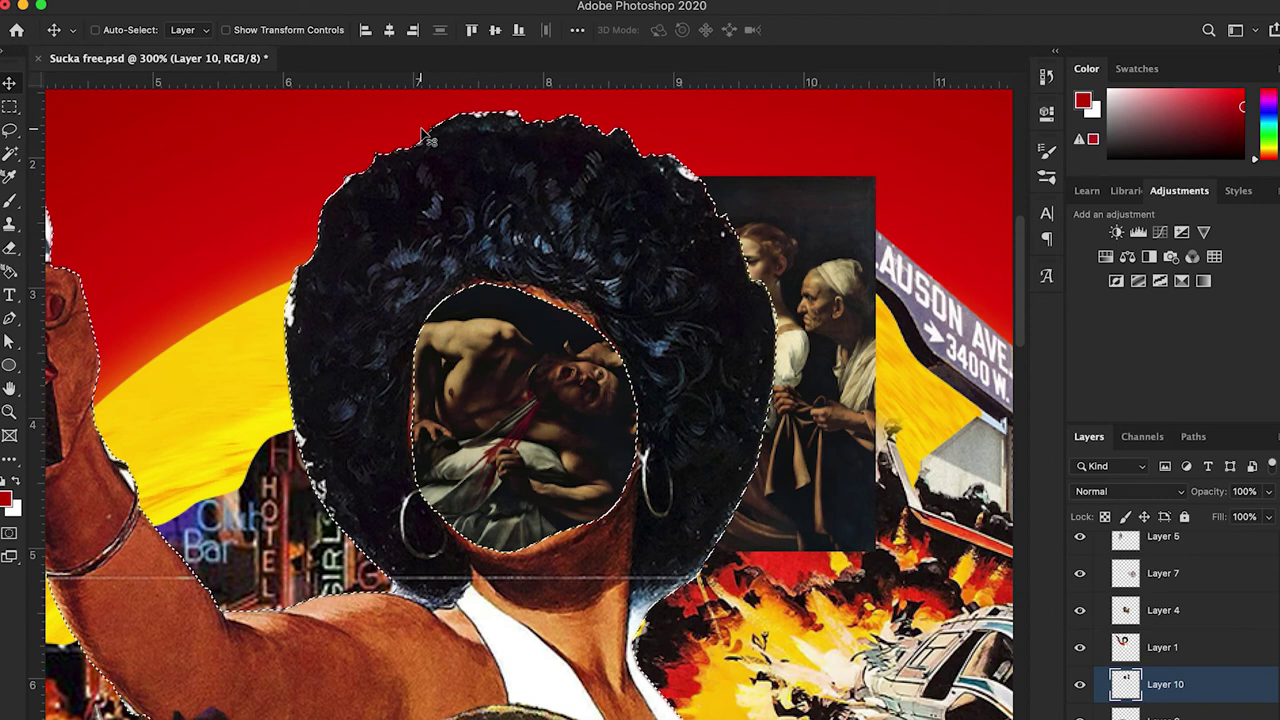
Step: Erase Layer 10's painting beside the afro with an enlarged eraser, then deselect
key(e)
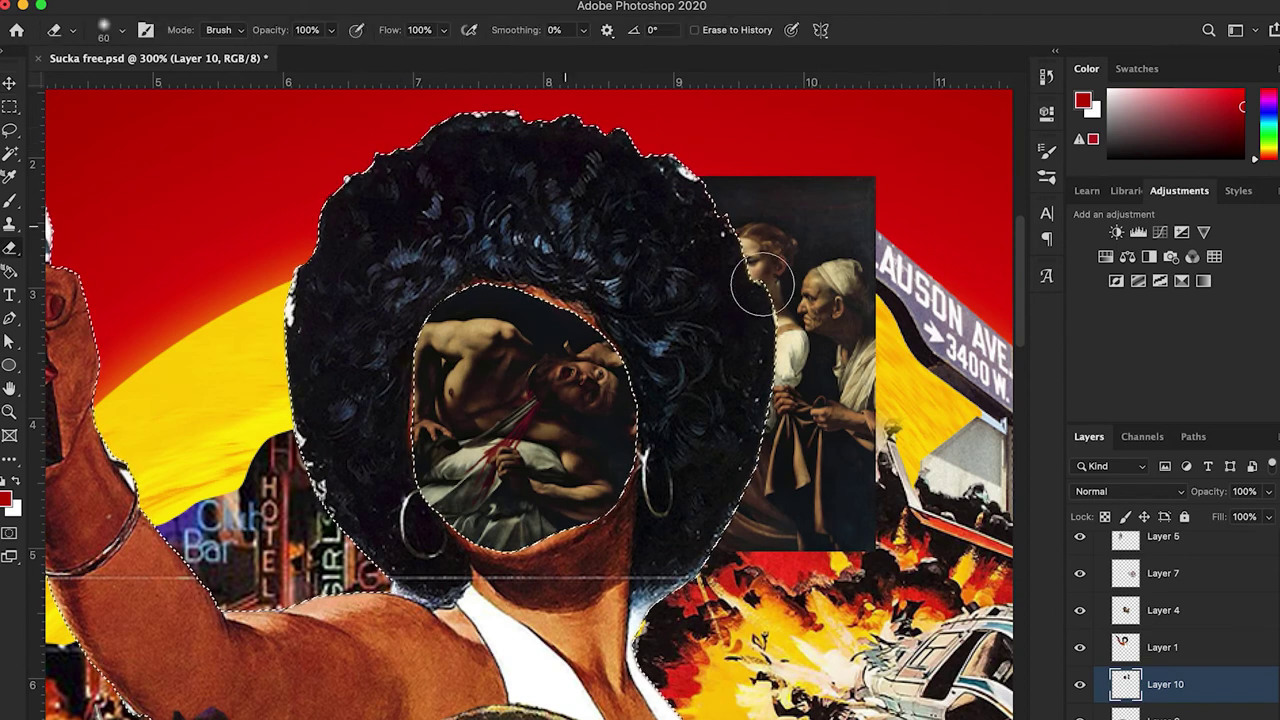
mouse_move(790, 262)
mouse_down()
mouse_move(829, 177)
mouse_move(828, 240)
mouse_move(794, 190)
mouse_up()
key(bracketright)
key(bracketright)
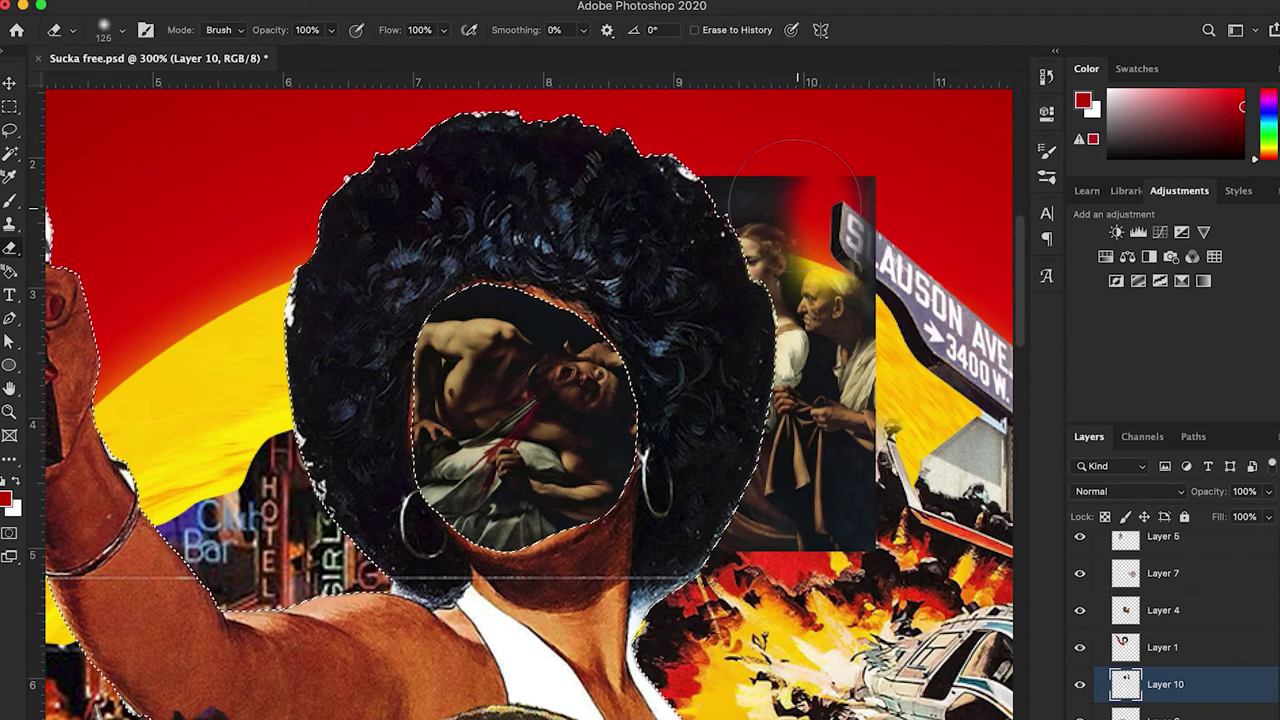
mouse_move(744, 153)
mouse_down()
mouse_move(853, 280)
mouse_move(842, 245)
mouse_move(815, 610)
mouse_move(793, 605)
mouse_move(766, 306)
mouse_up()
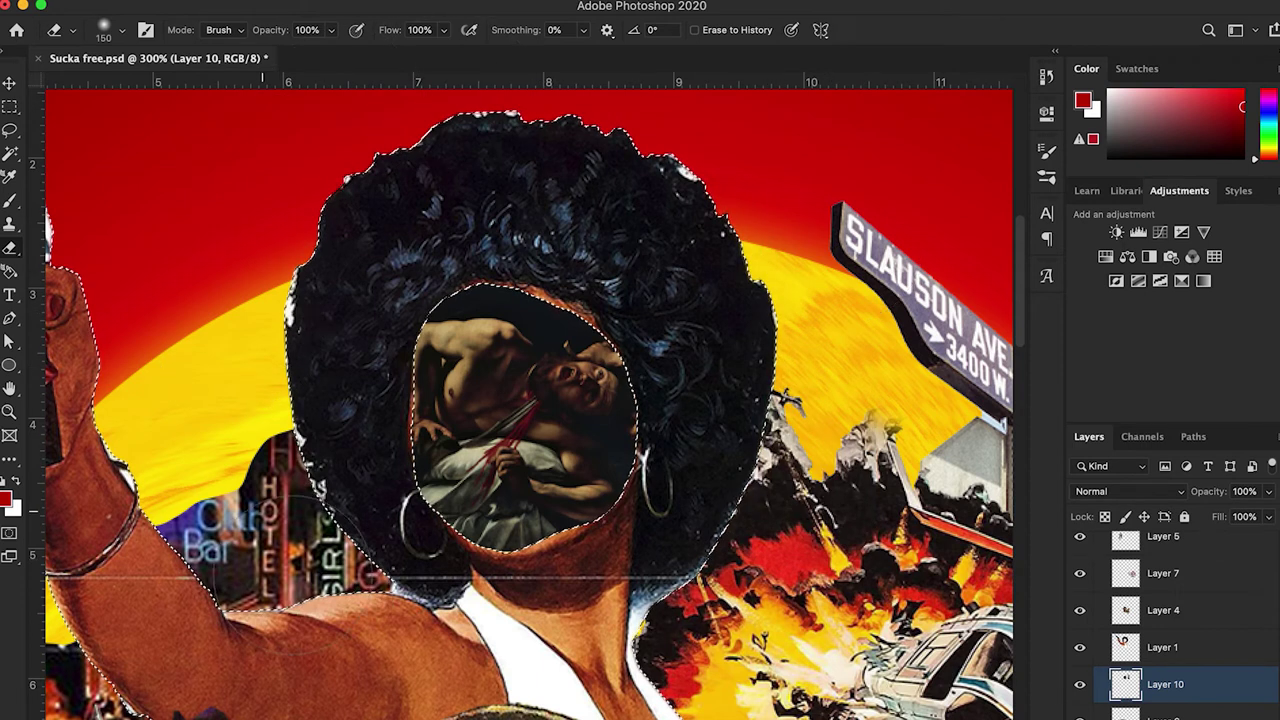
key(super+d)
key(v)
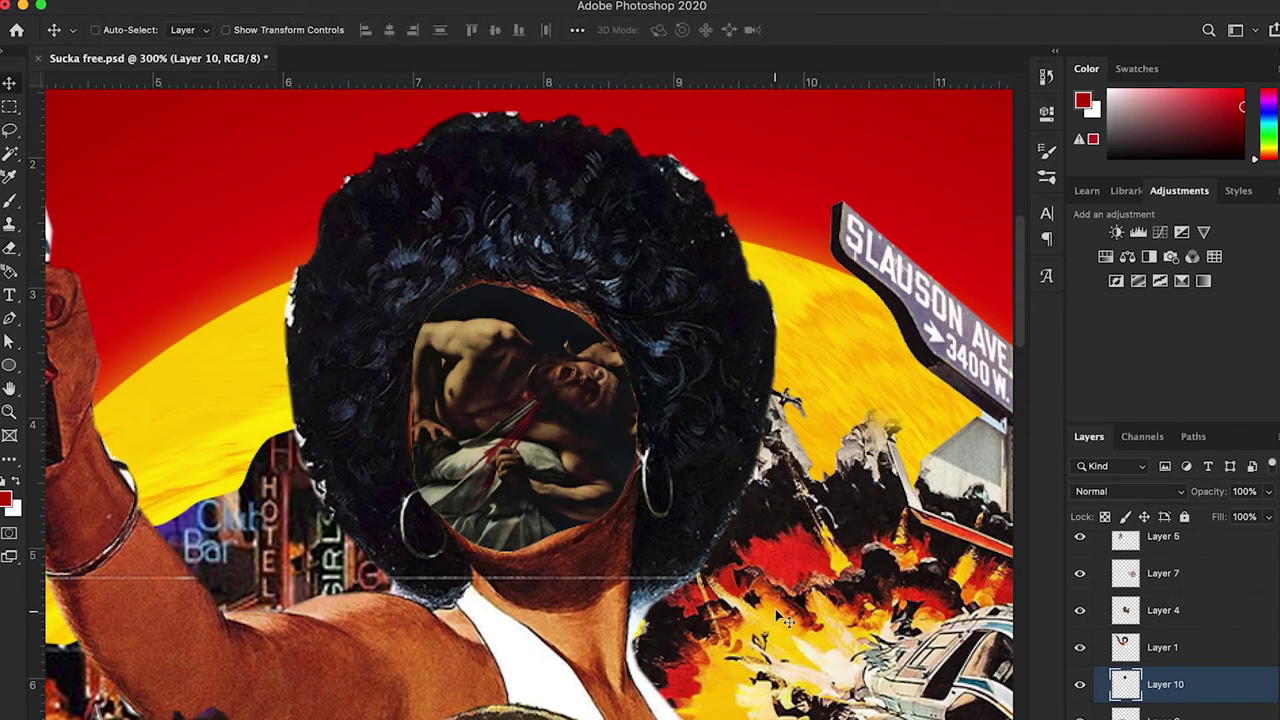
Step: Feather the Magic Wand oval selection on Layer 1 by 2 pixels, then deselect
click(1150, 650)
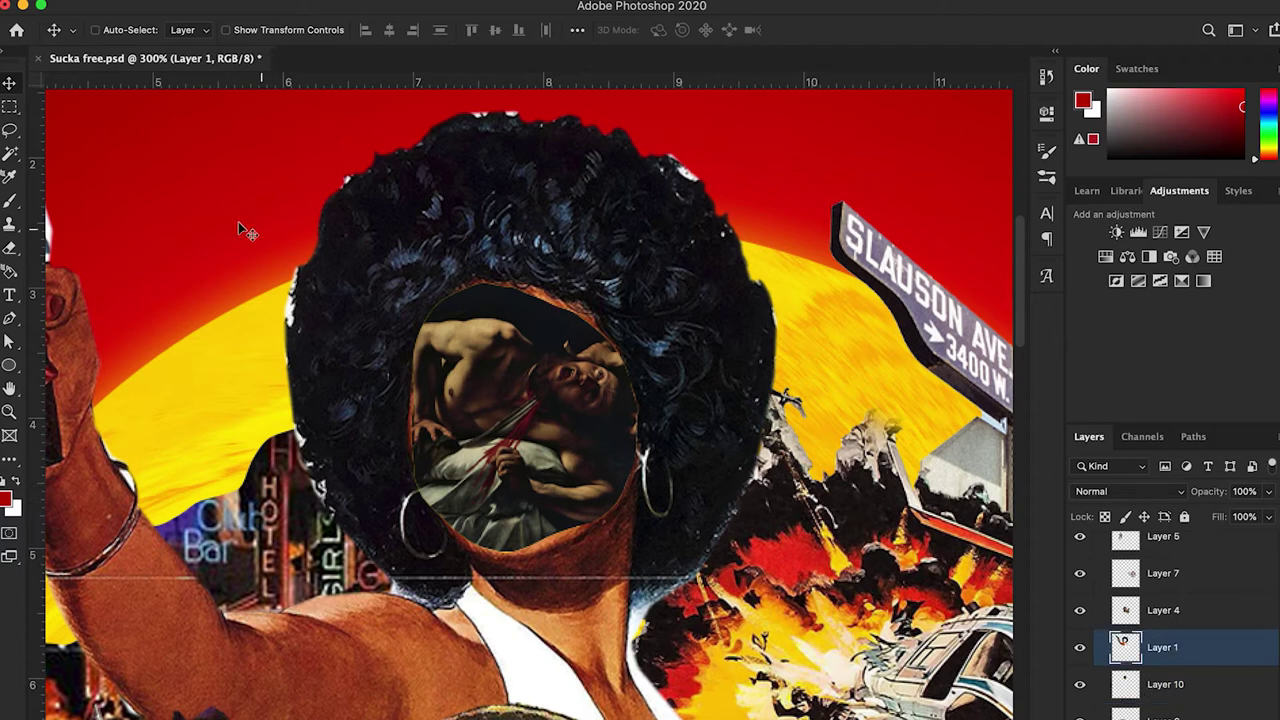
click(10, 155)
click(503, 418)
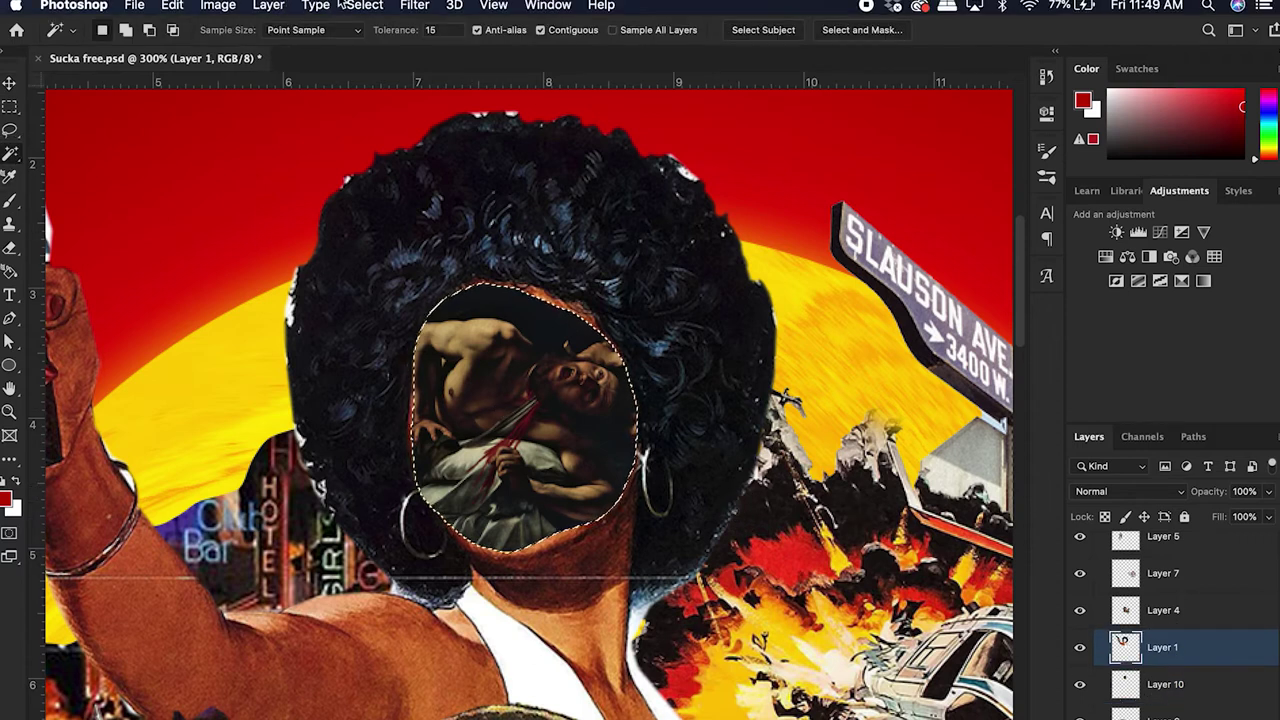
click(364, 5)
mouse_move(392, 268)
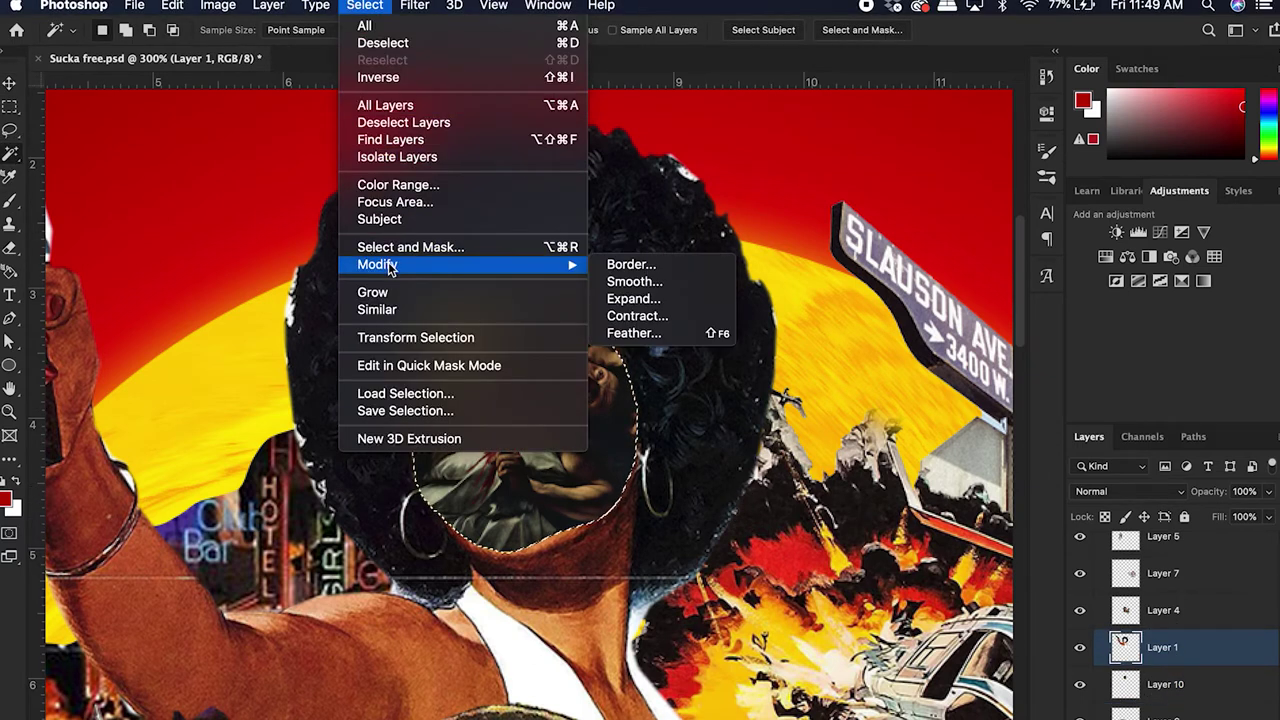
click(630, 333)
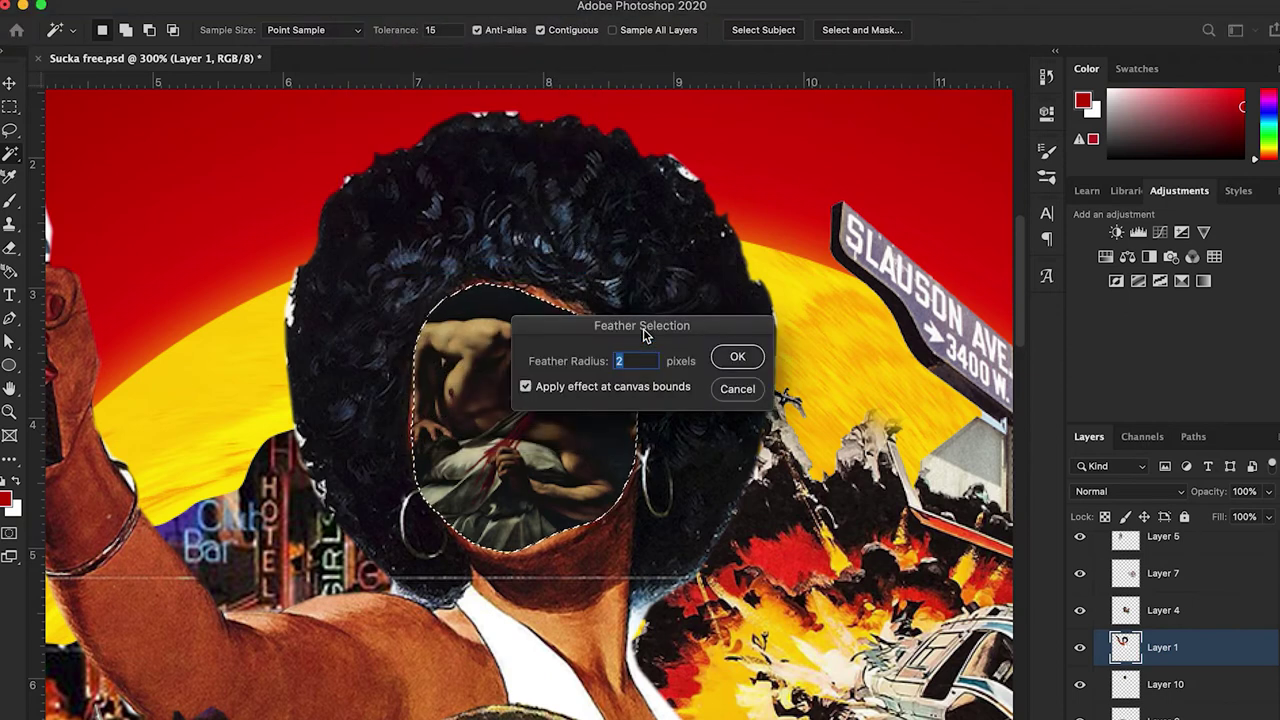
key(Return)
key(ctrl+d)
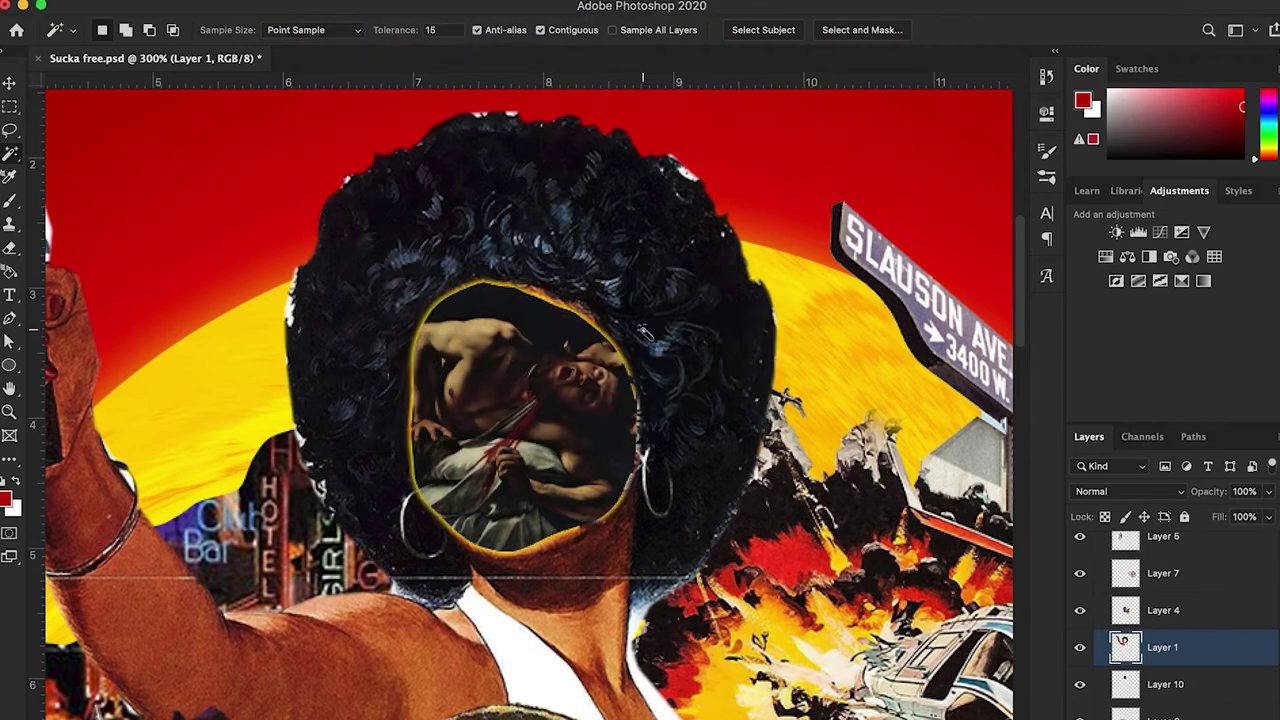
Step: Enlarge Layer 10 to about 107%, shift it right, and merge Layer 1 down into it
key(v)
click(1180, 688)
key(ctrl+t)
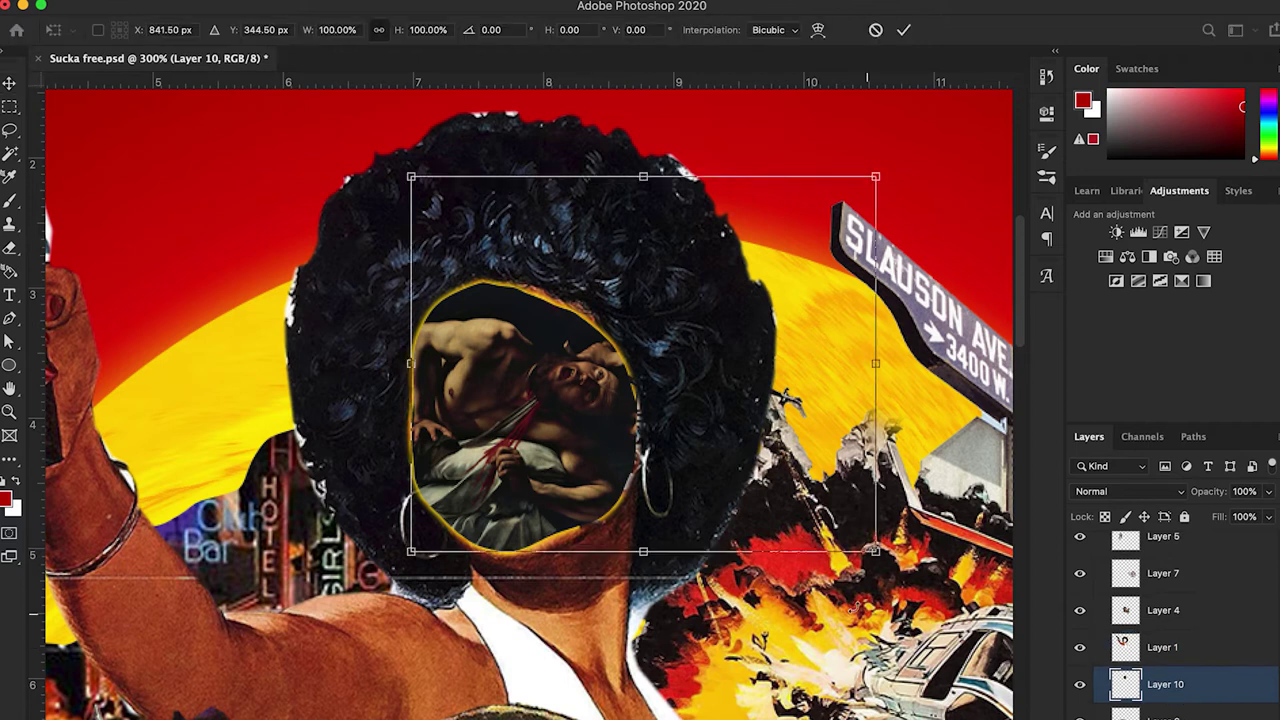
drag(402, 360, 368, 360)
key(Return)
drag(470, 362, 503, 368)
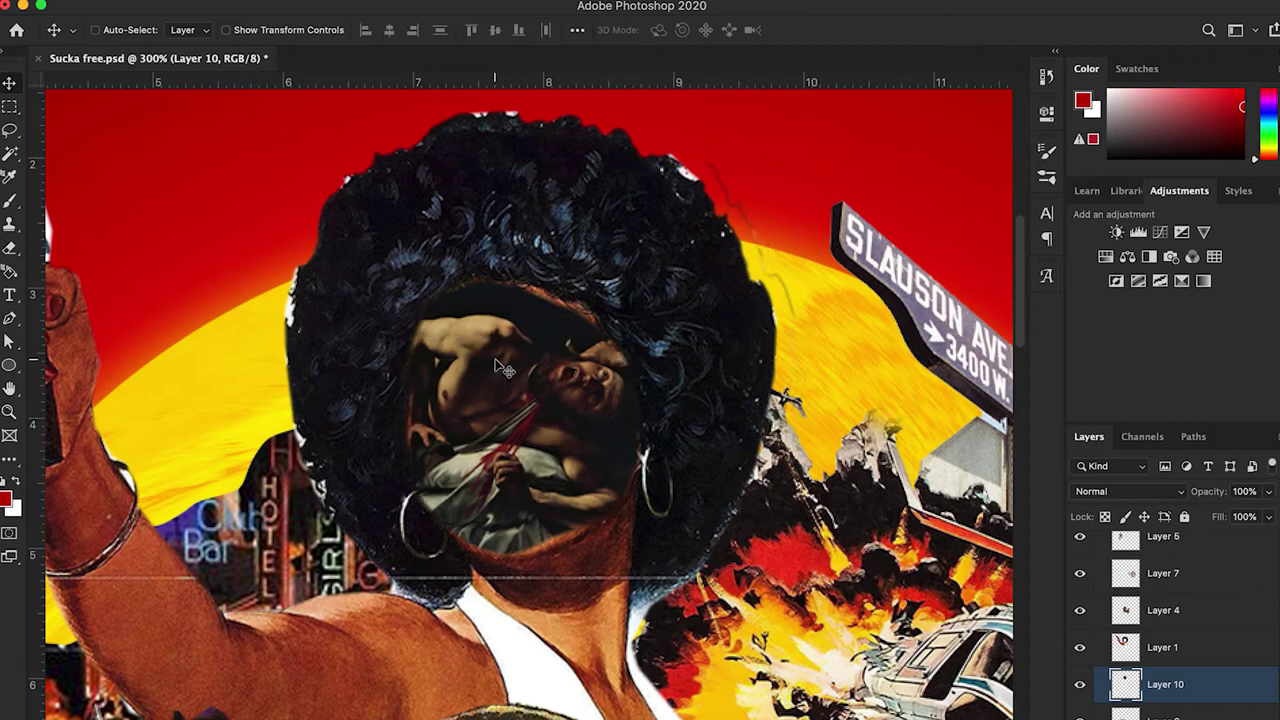
key(e)
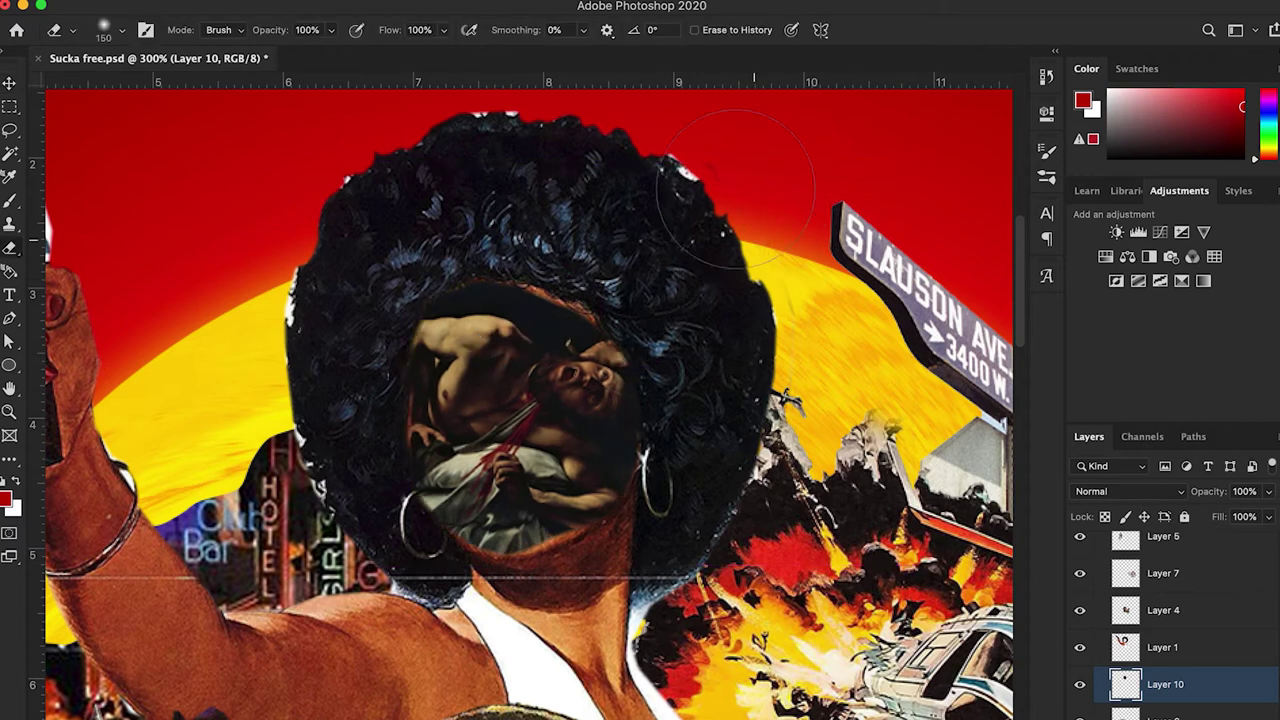
click(1160, 648)
key(super+e)
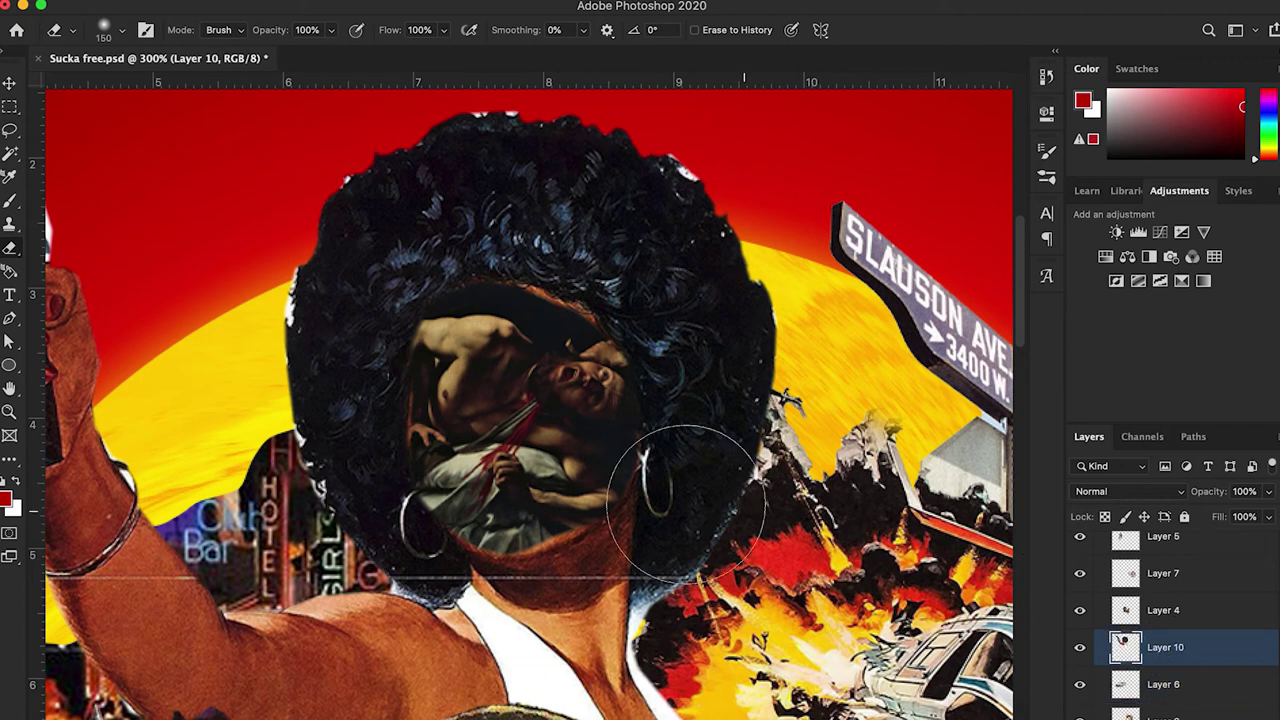
Step: At 300% zoom, lasso around the purple-suited man's face on Layer 9
key(v)
key(super+minus)
key(super+minus)
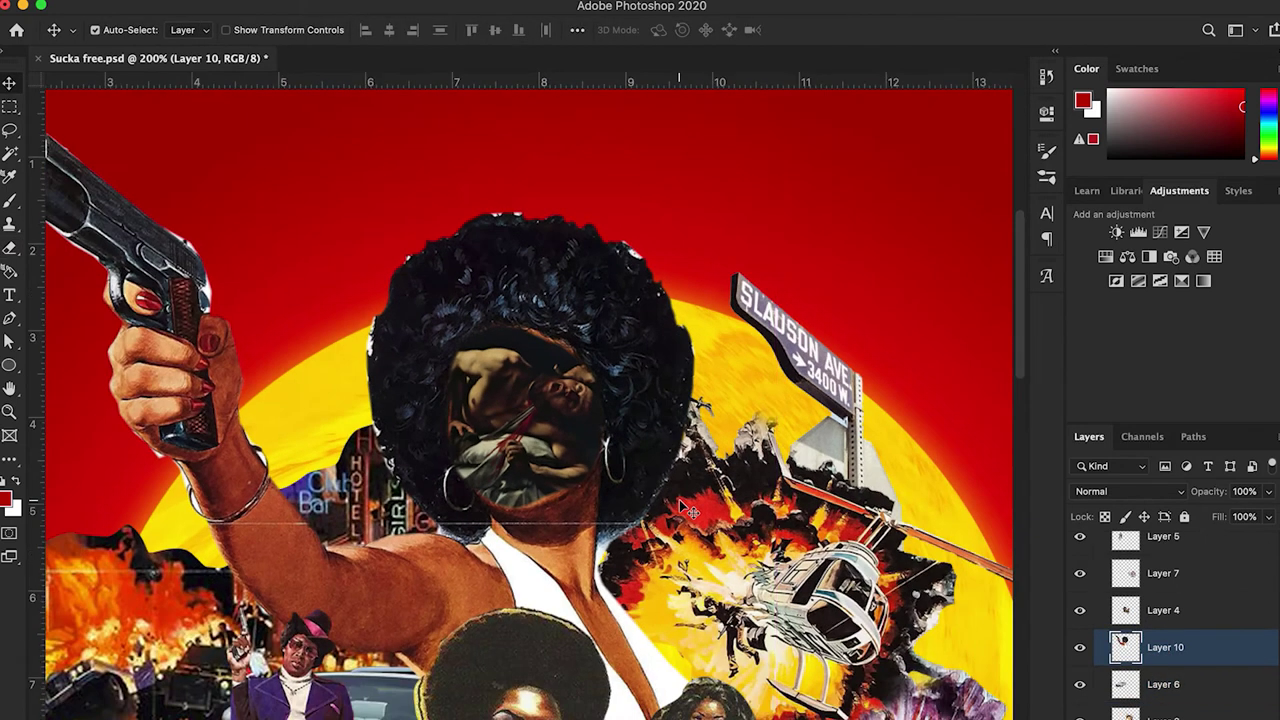
key(super+plus)
scroll(682, 514, down, 6)
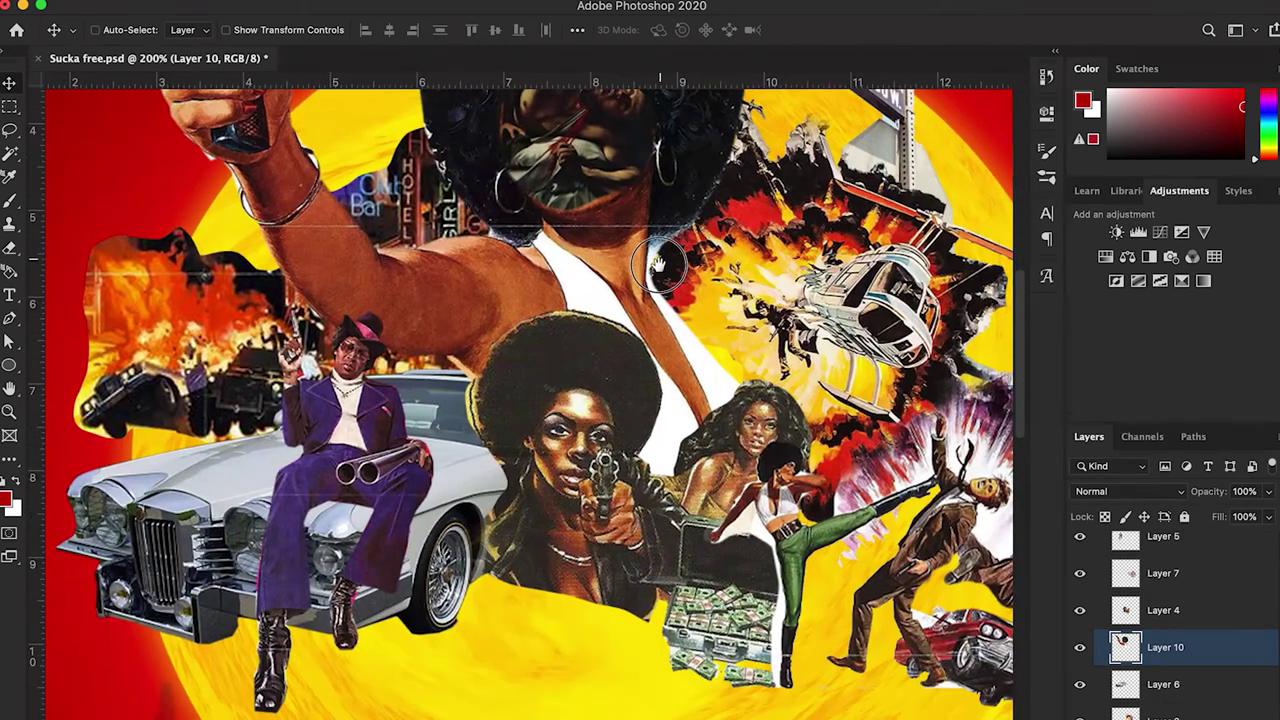
key(super+plus)
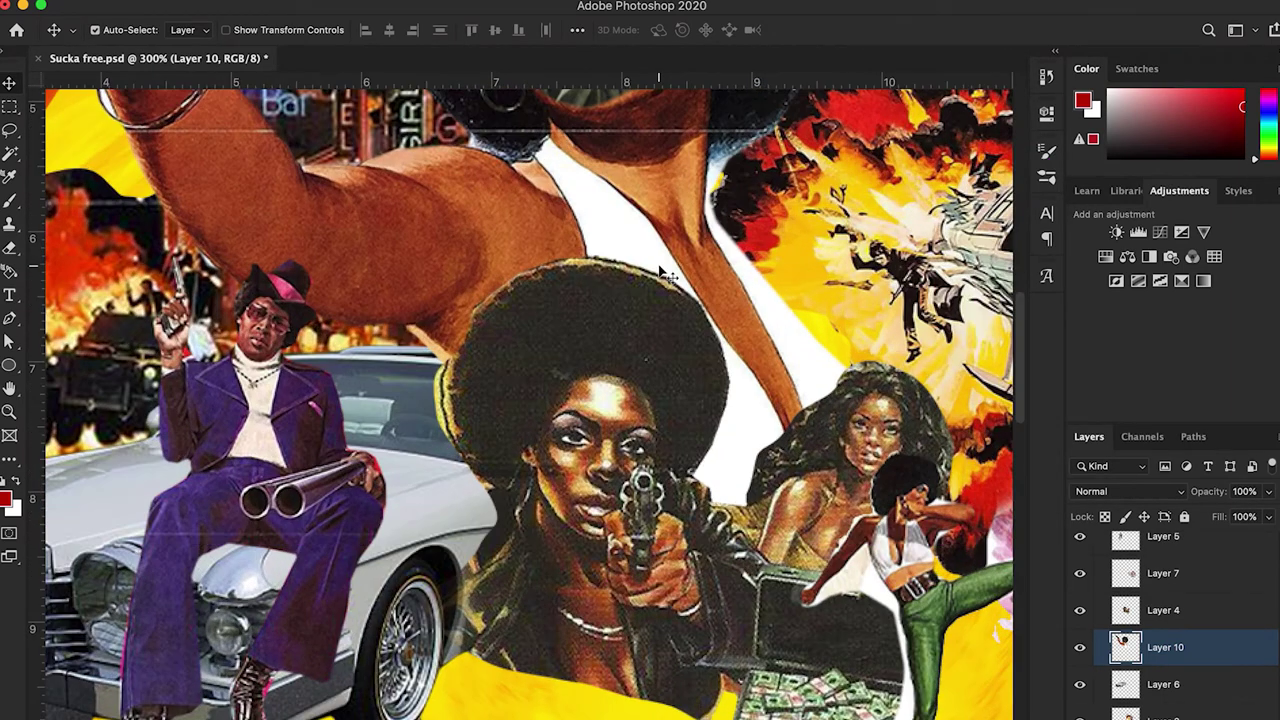
click(115, 195)
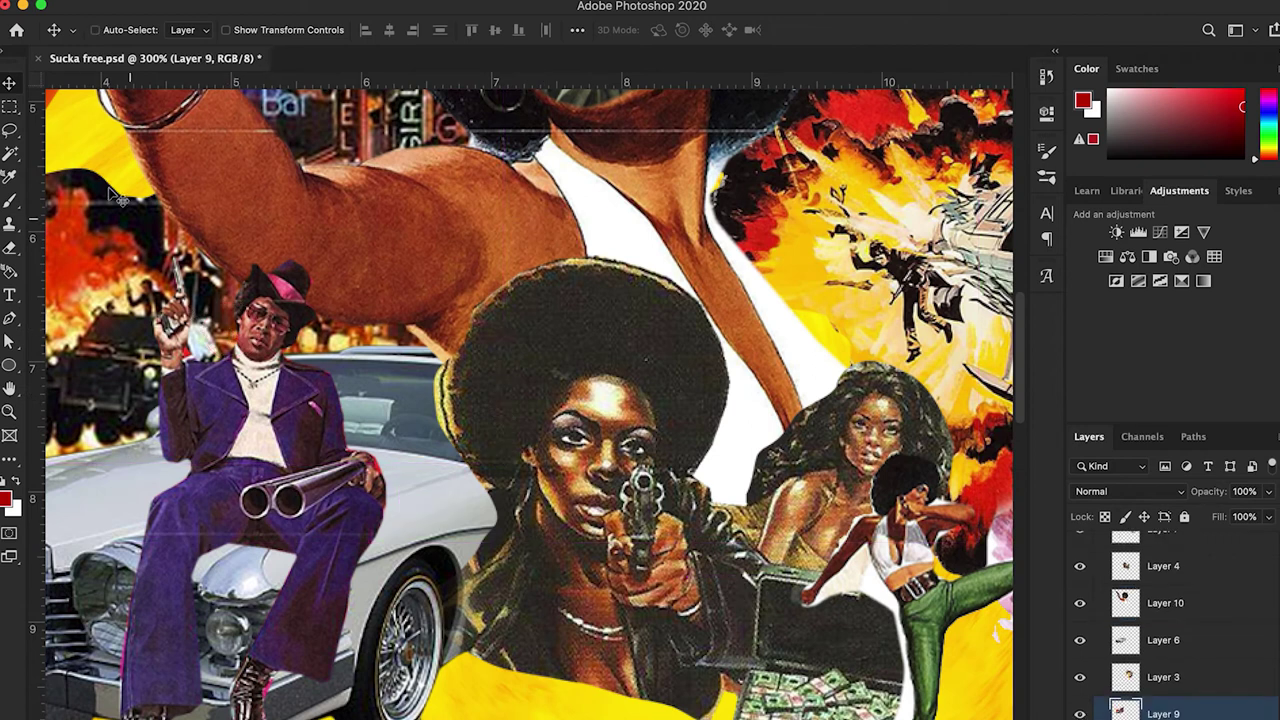
click(8, 132)
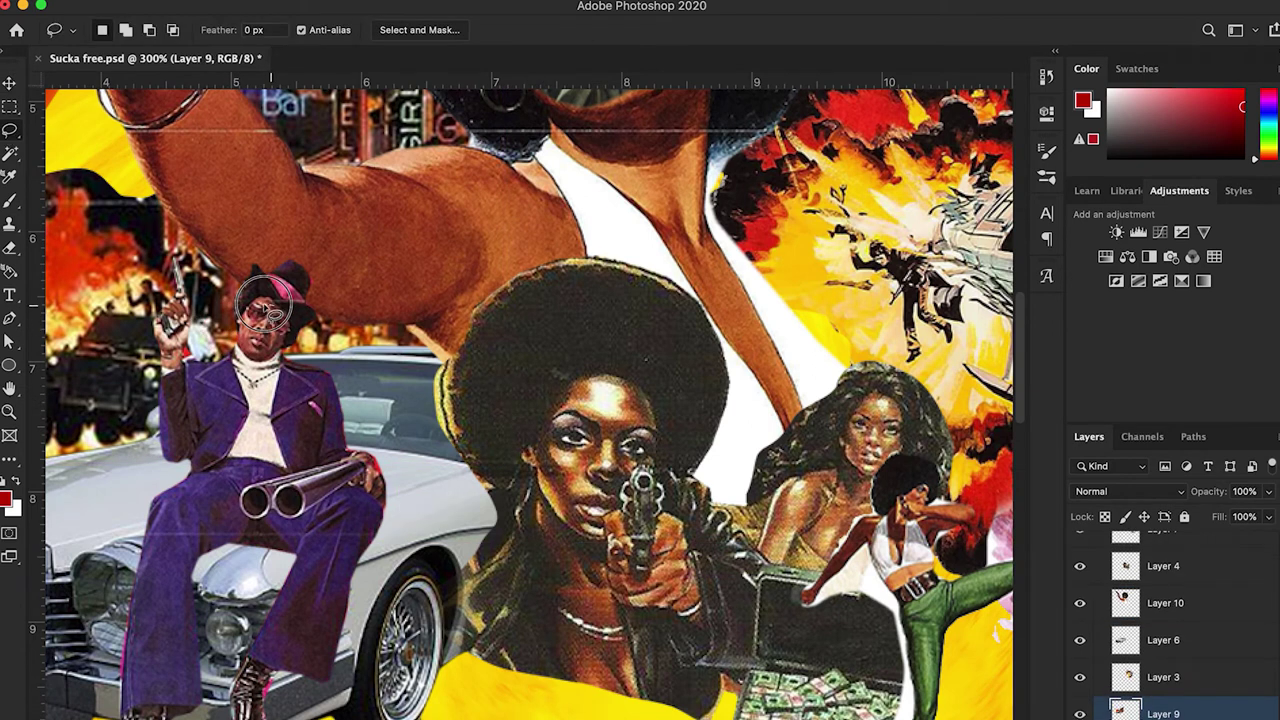
click(250, 342)
mouse_move(250, 342)
mouse_down()
mouse_move(275, 372)
mouse_move(308, 335)
mouse_move(268, 300)
mouse_move(245, 338)
mouse_up()
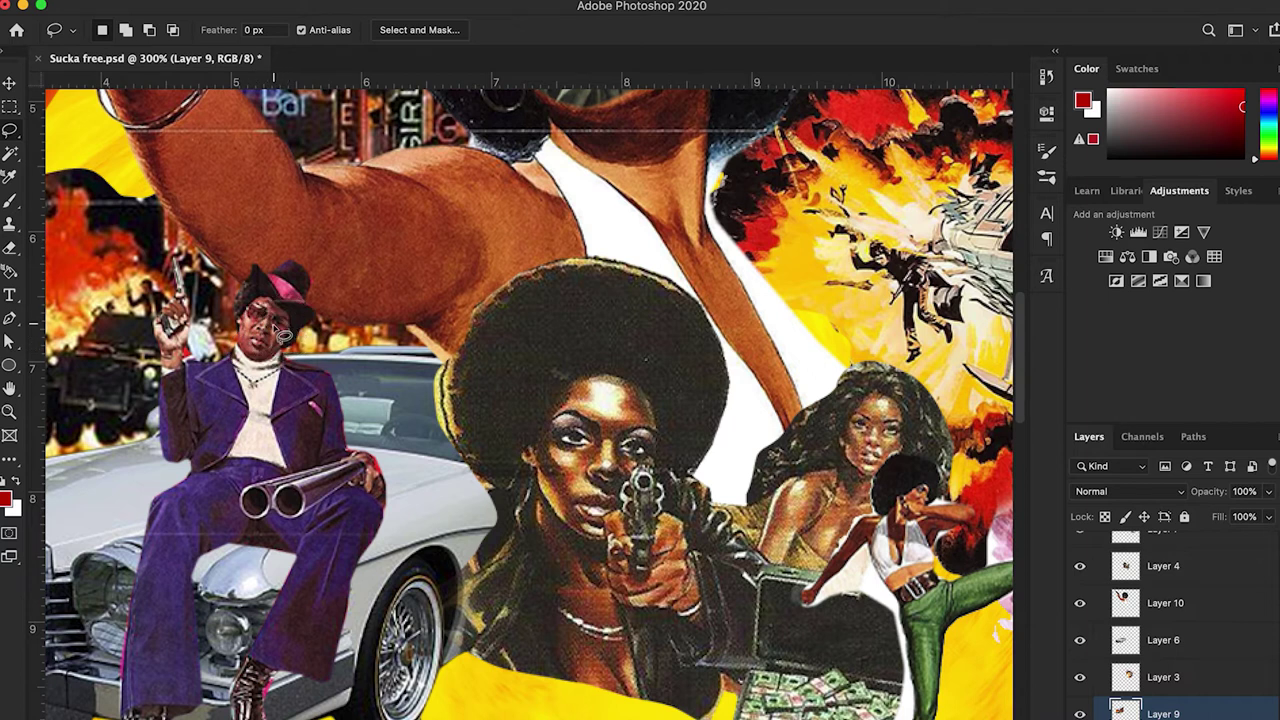
click(256, 325)
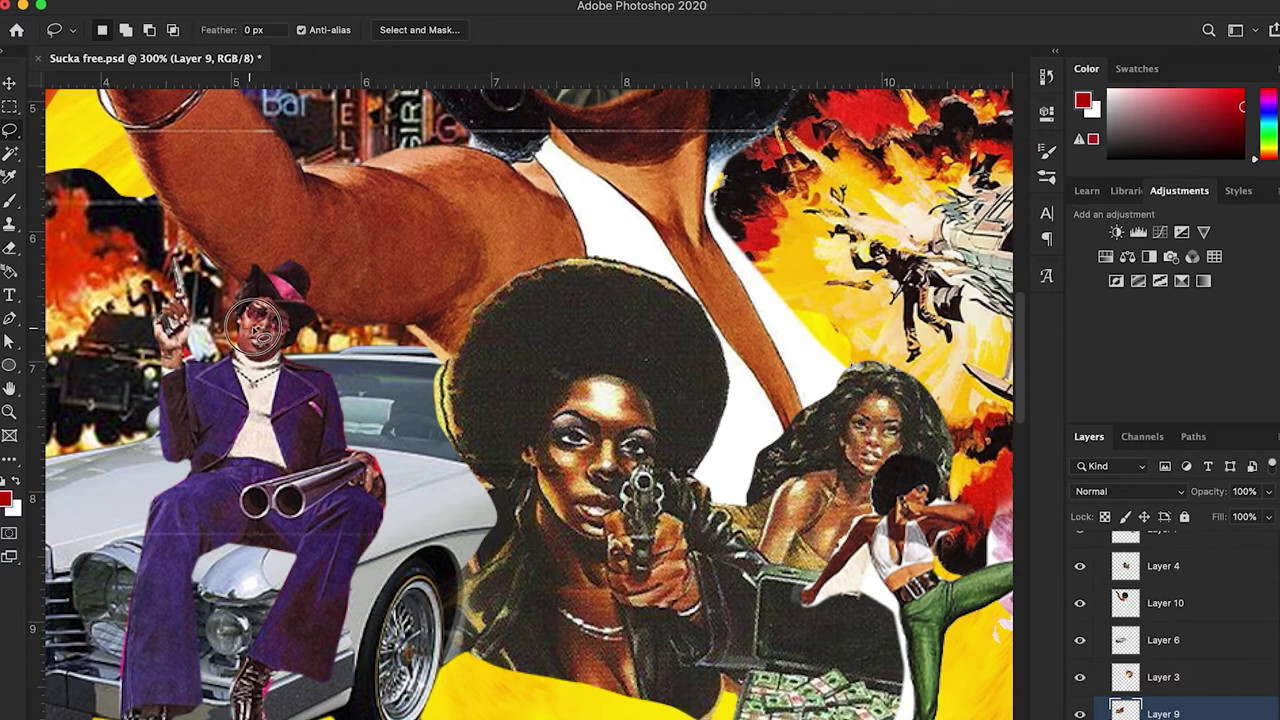
click(268, 355)
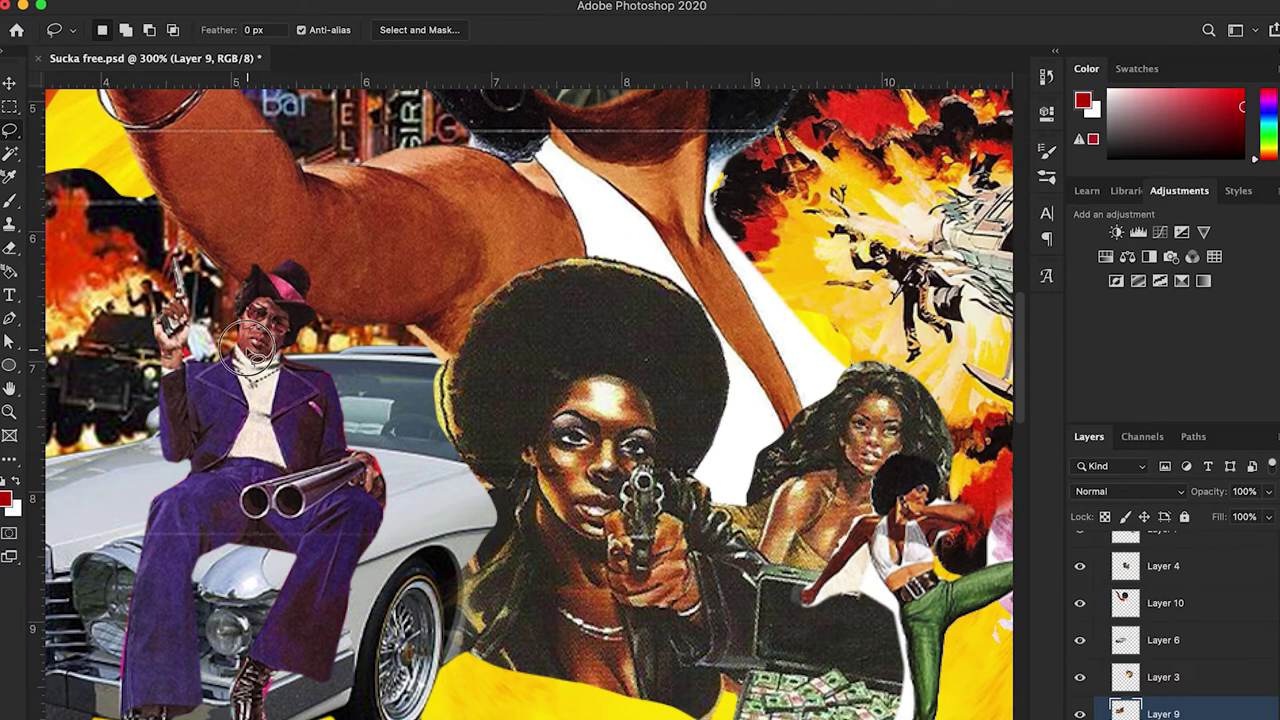
click(244, 331)
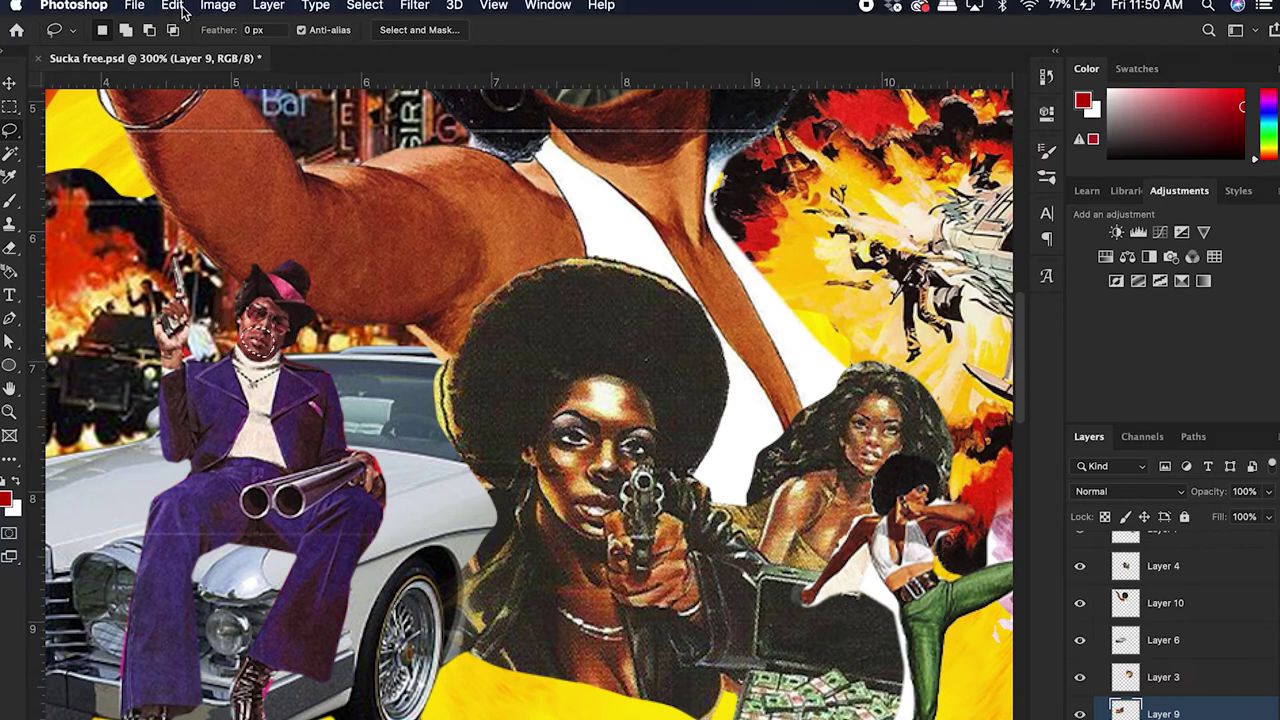
Step: Apply a content-aware Fill to the man's traced face twice
click(175, 7)
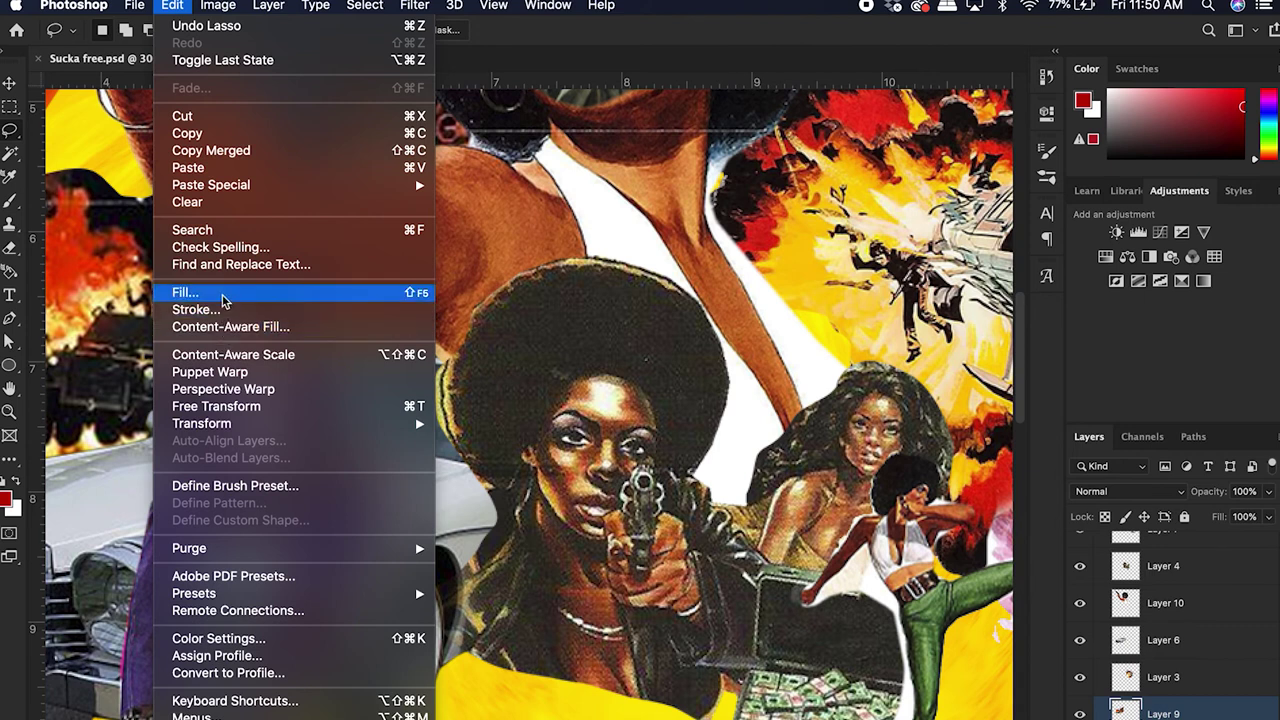
click(222, 300)
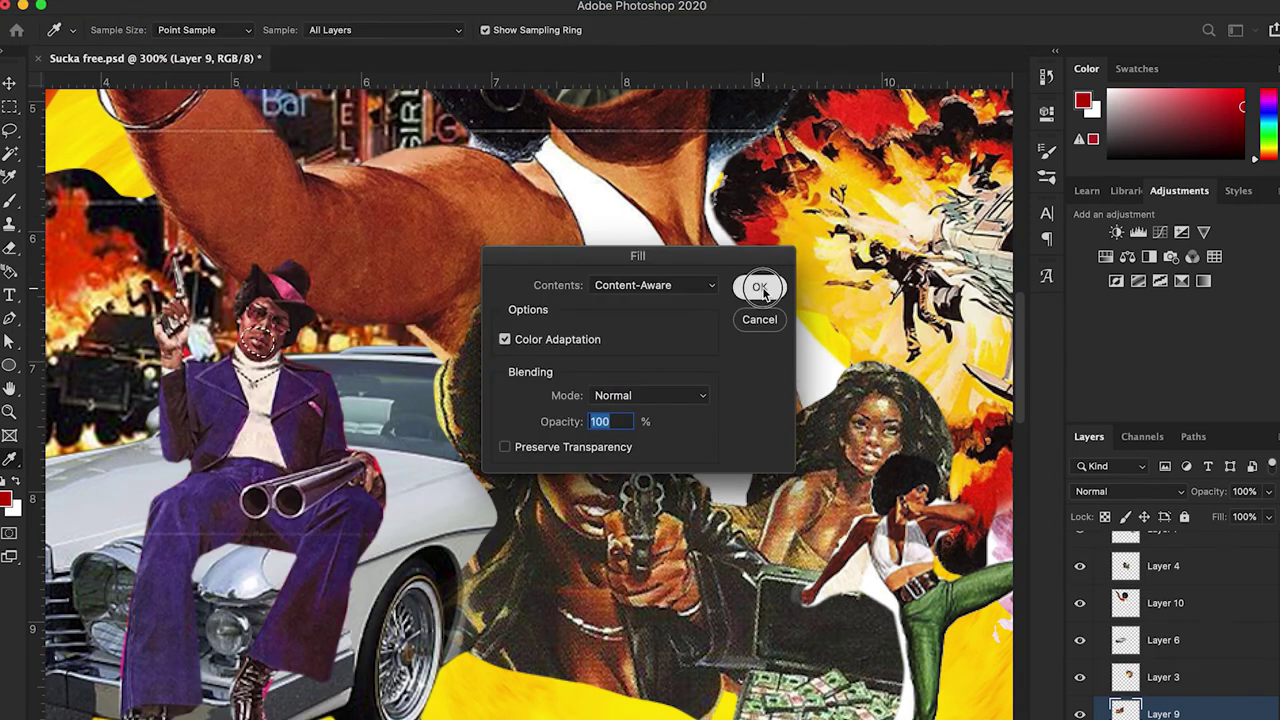
click(760, 286)
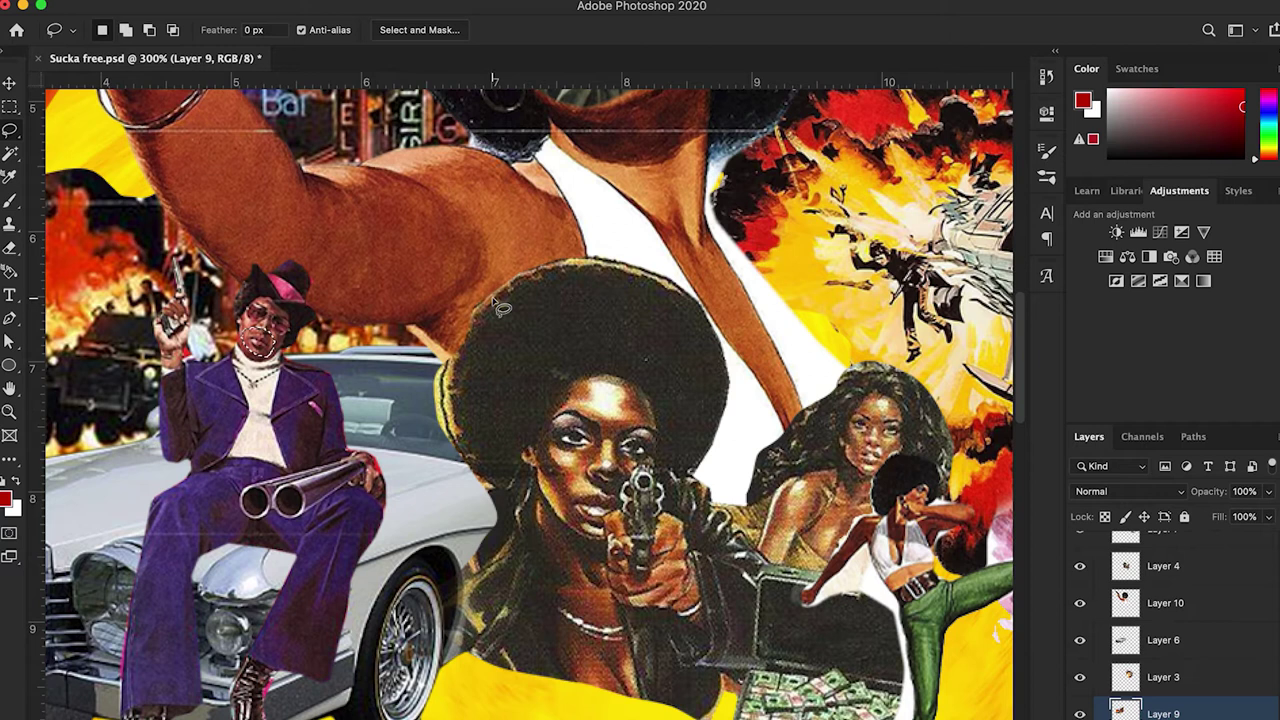
mouse_move(224, 6)
click(175, 7)
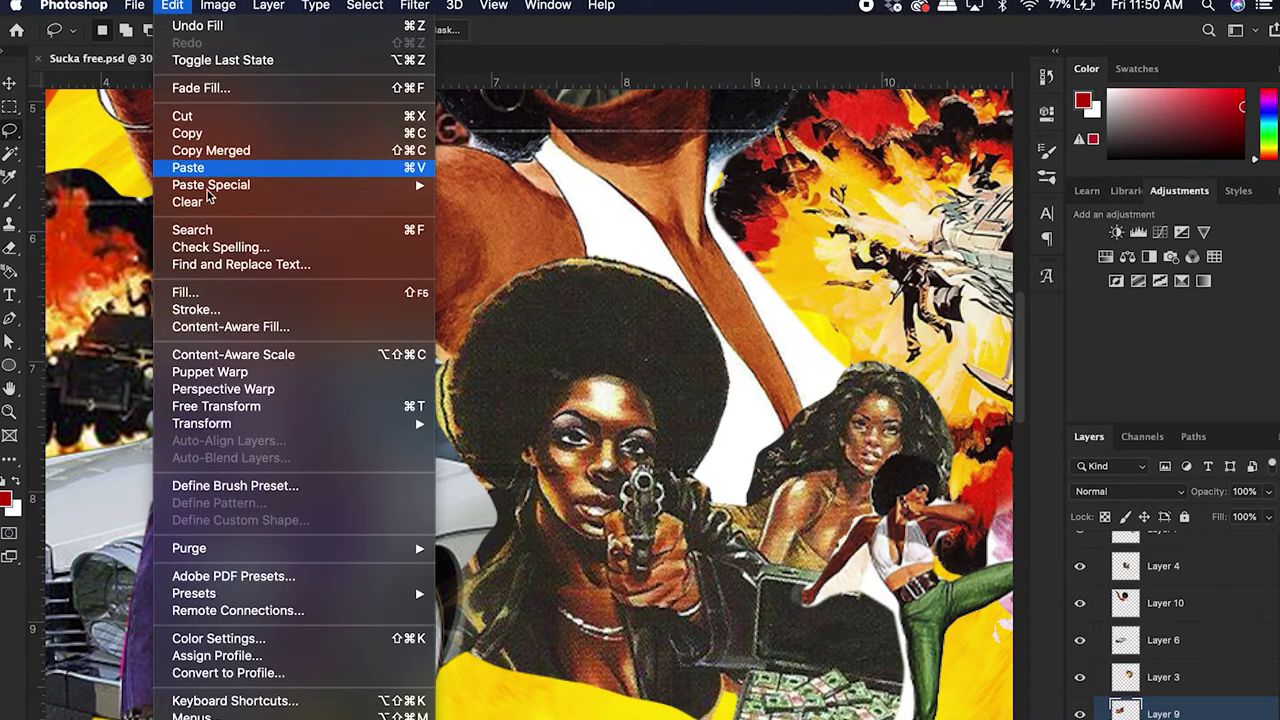
click(212, 292)
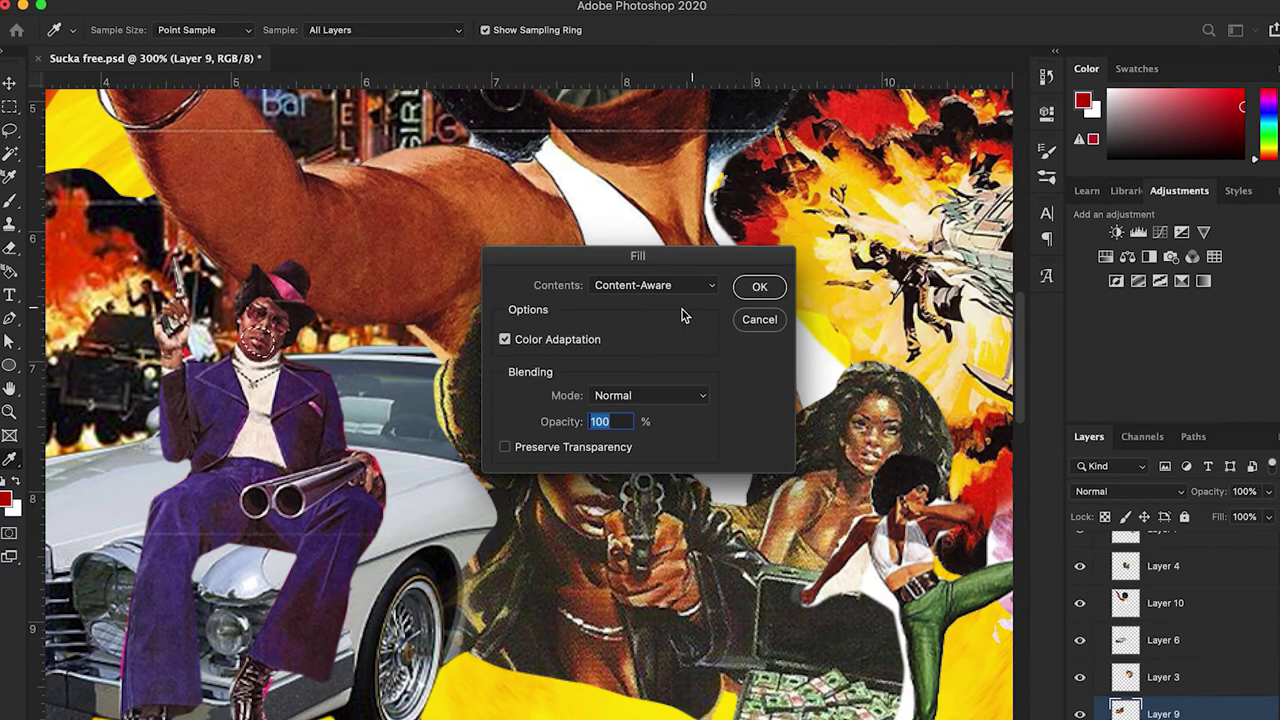
click(758, 288)
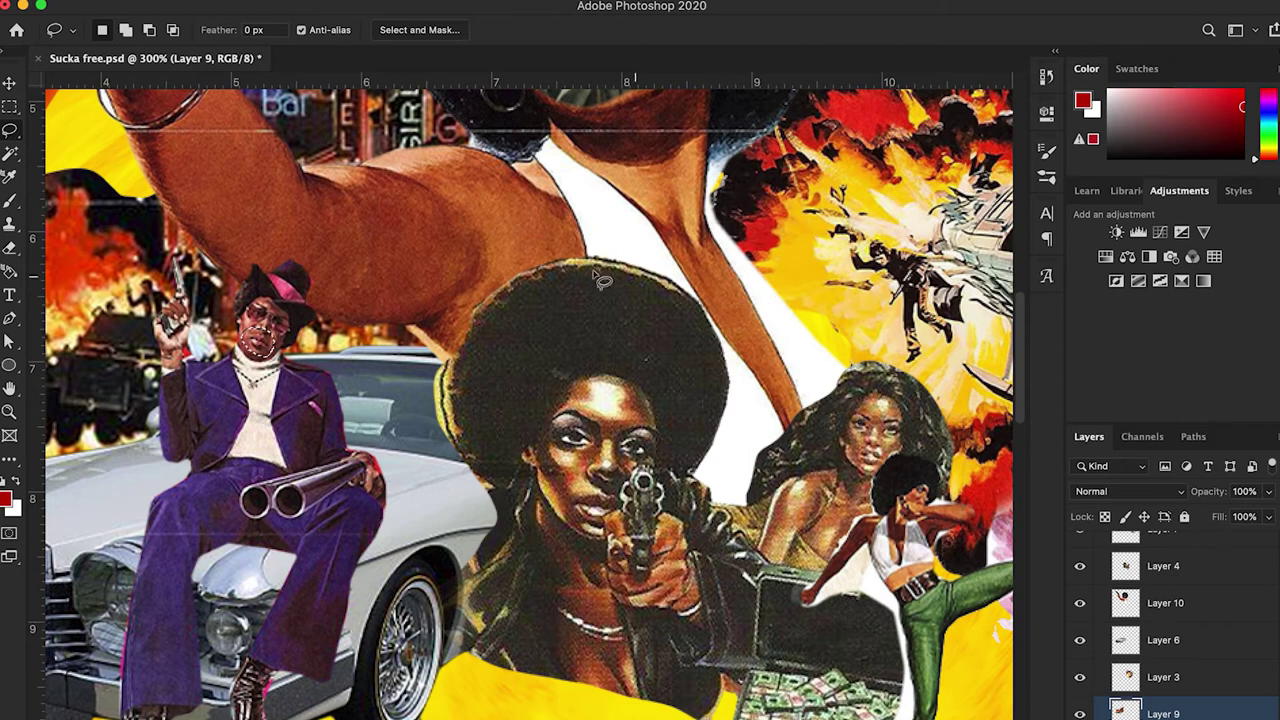
Step: Fill the face selection through the Content-Aware Fill workspace
mouse_move(124, 4)
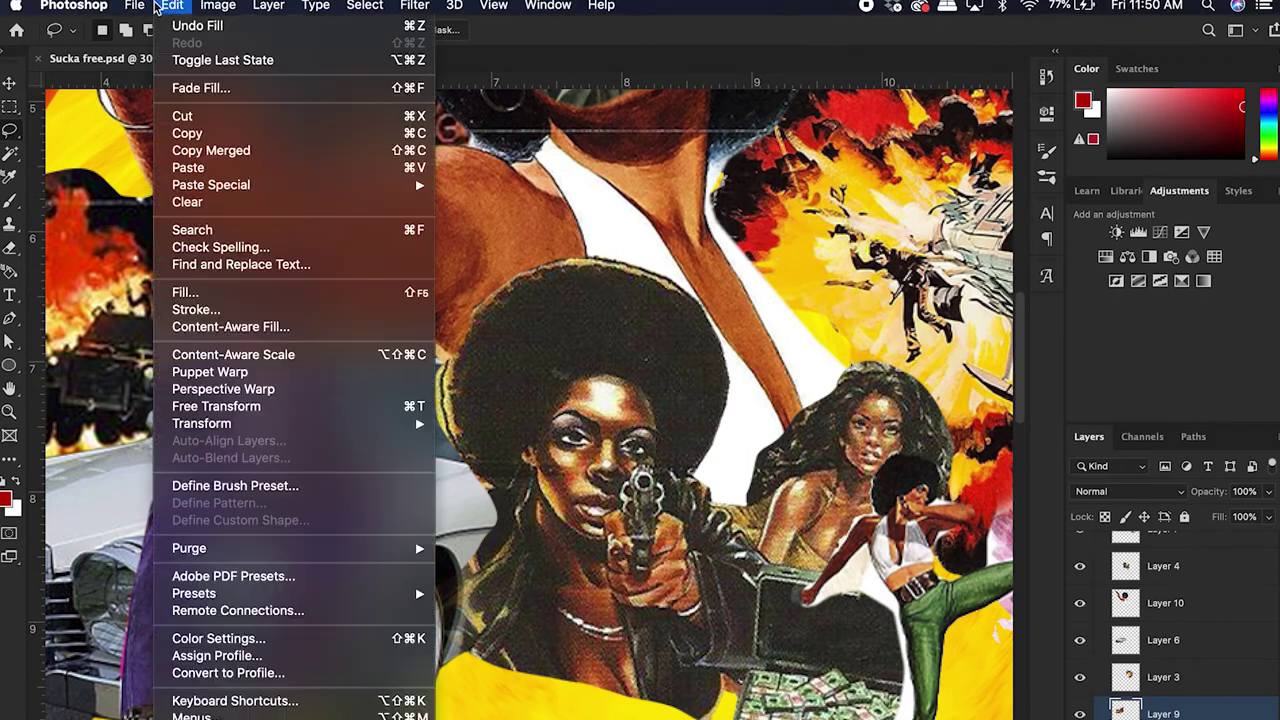
click(172, 6)
click(238, 329)
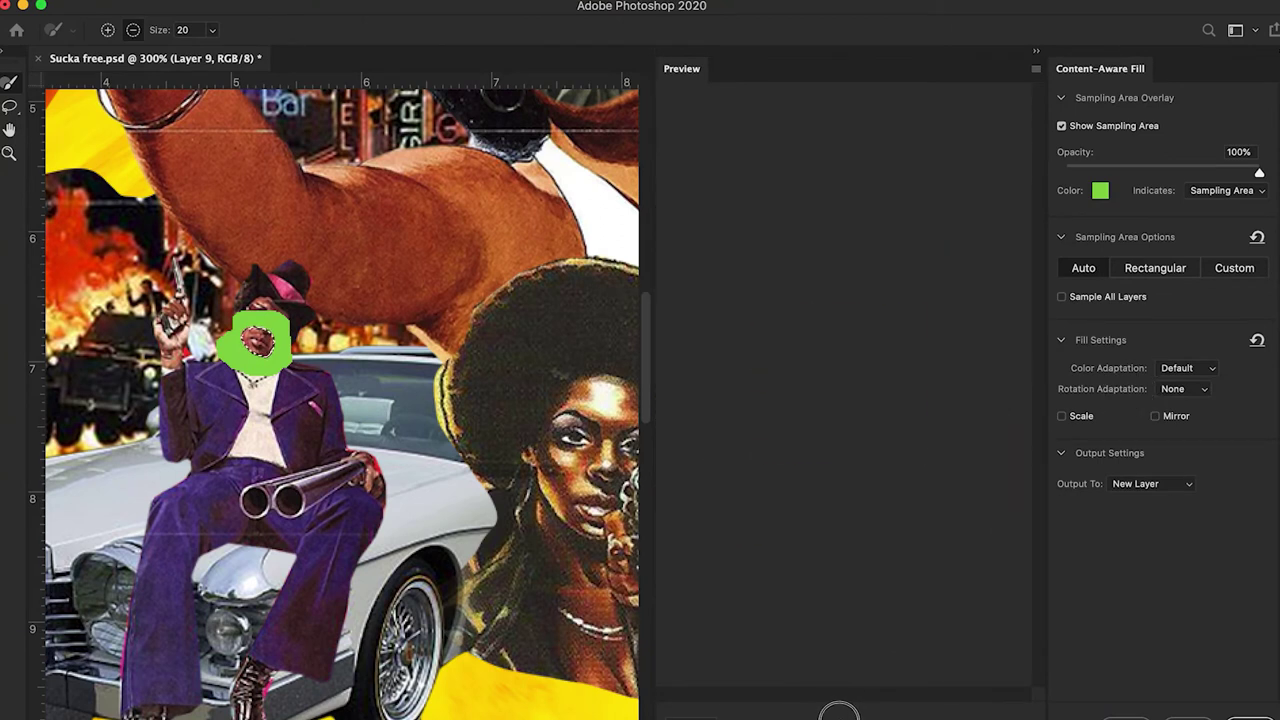
key(Return)
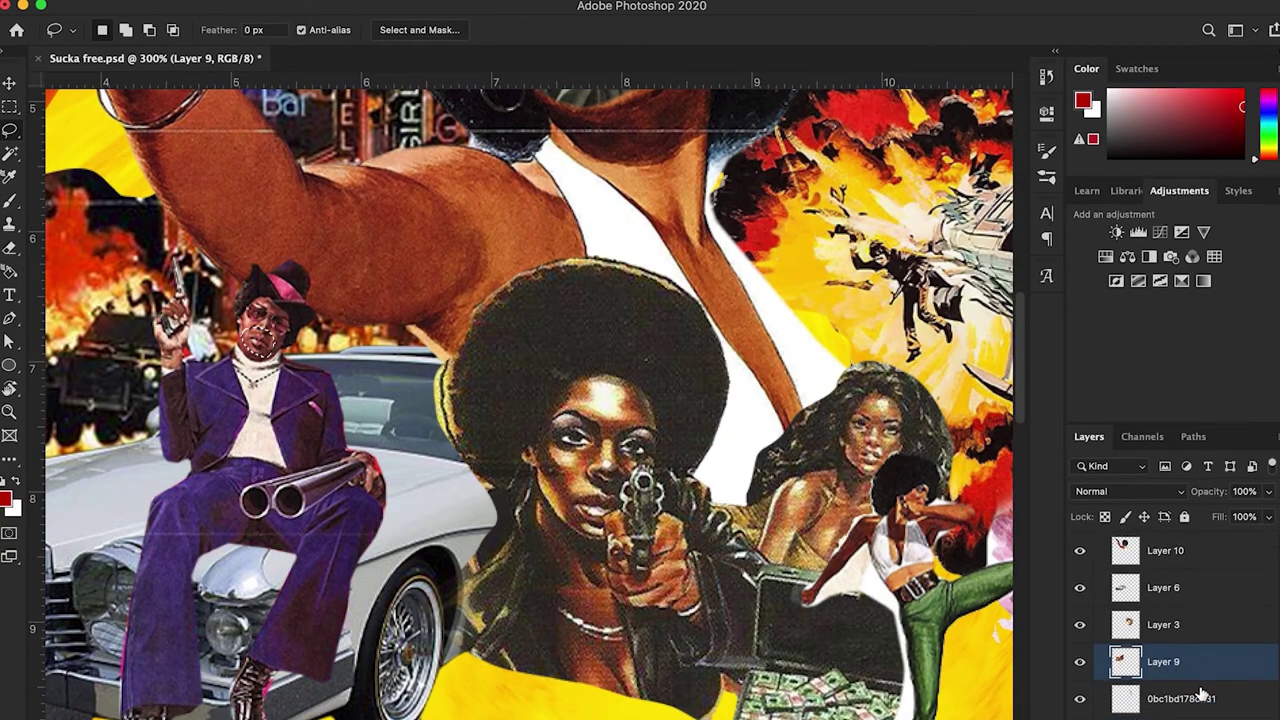
scroll(1195, 697, down, 1)
scroll(1198, 695, up, 3)
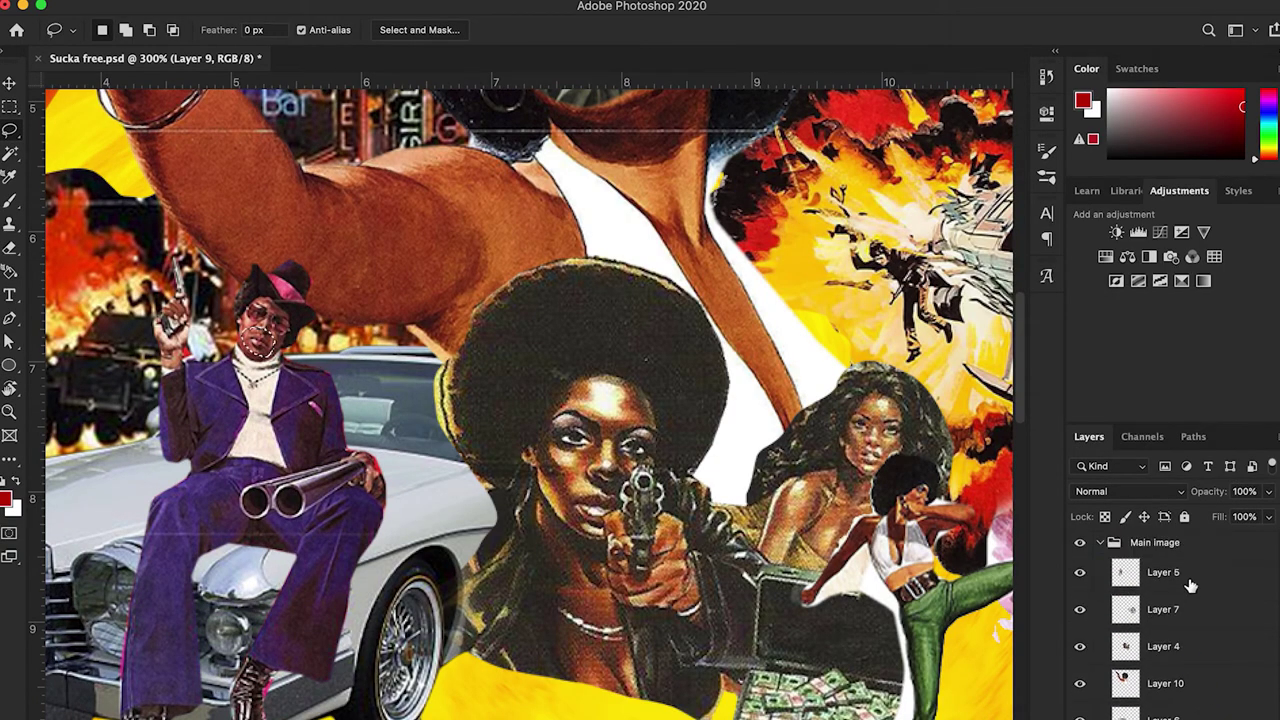
Step: Select Layer 5 and content-aware fill the selection again
click(1190, 584)
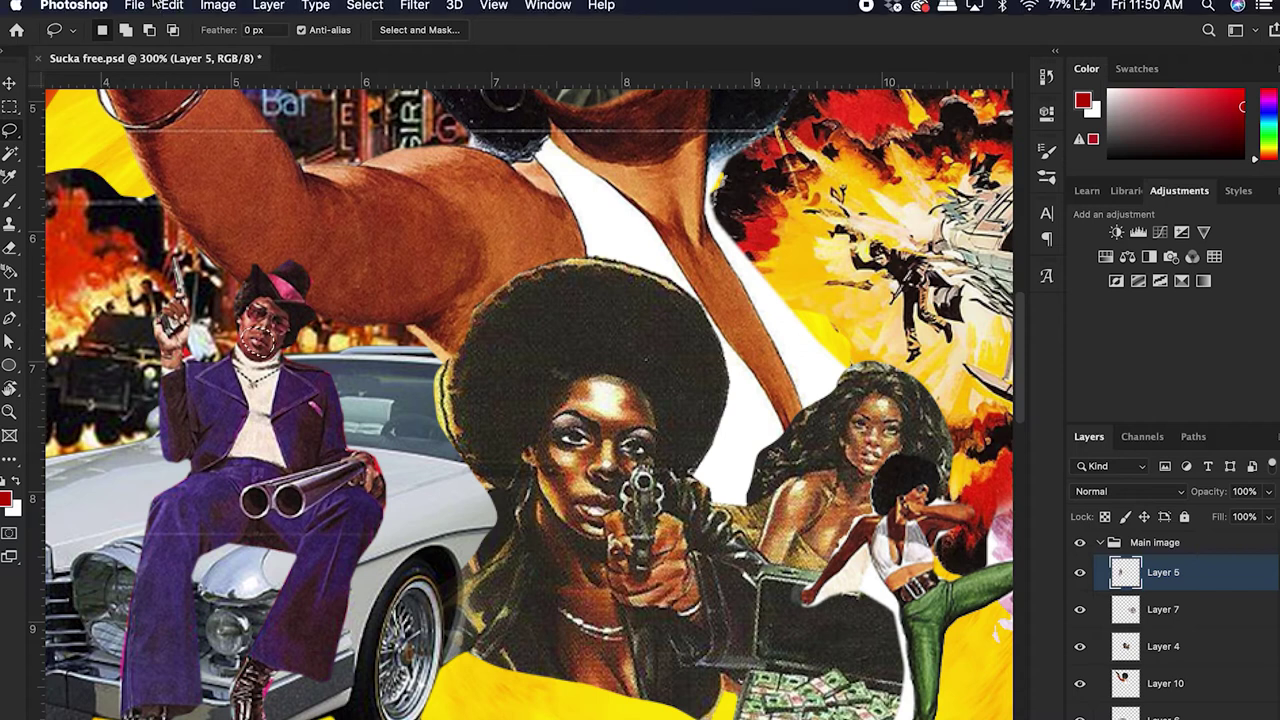
click(172, 5)
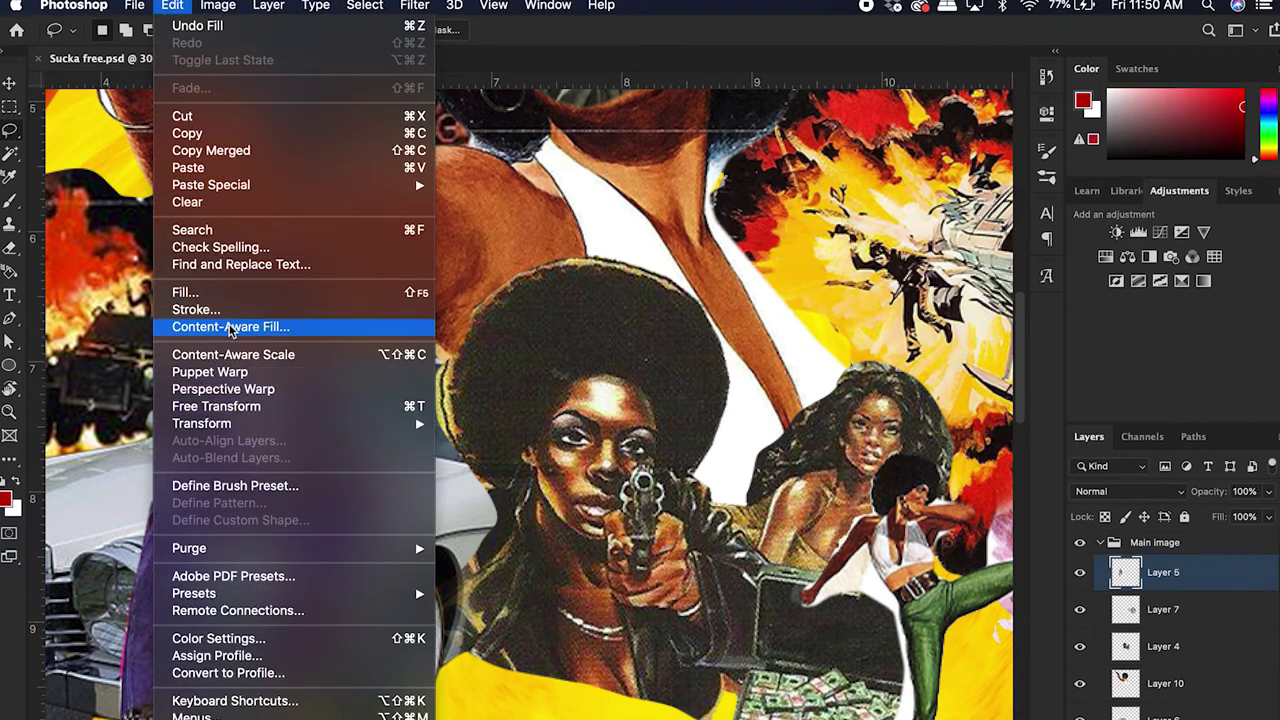
click(227, 297)
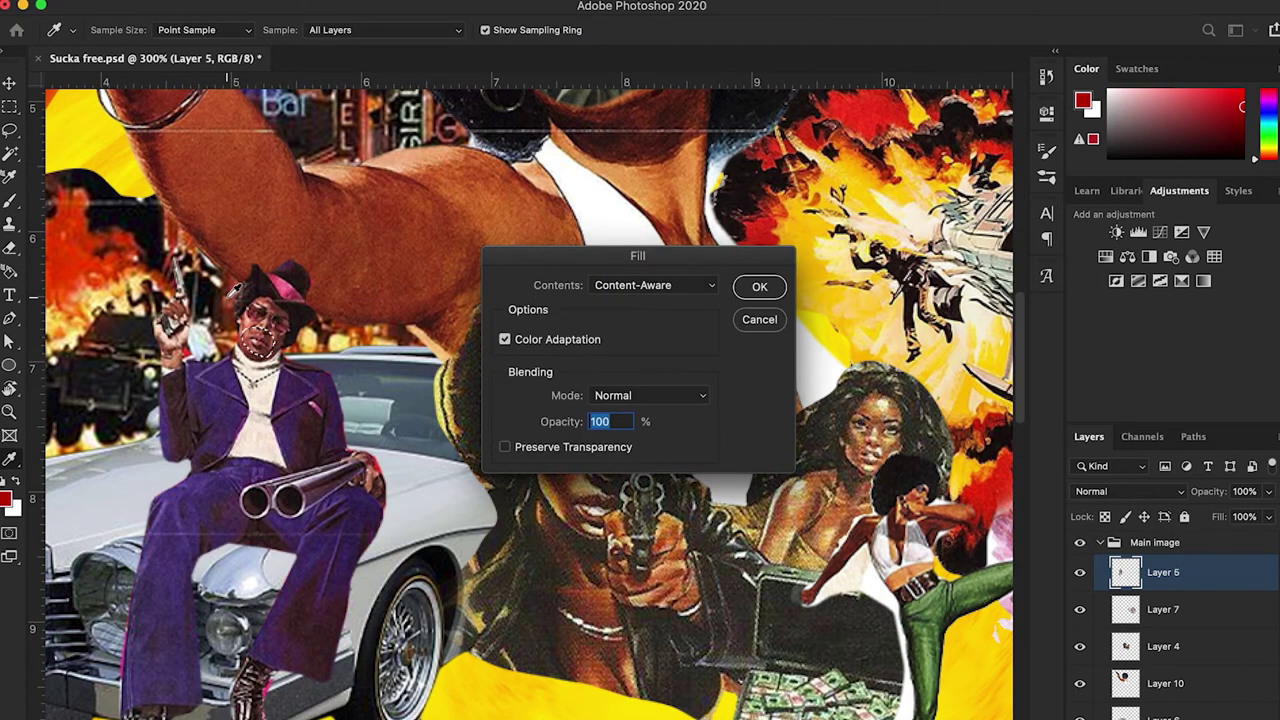
key(Return)
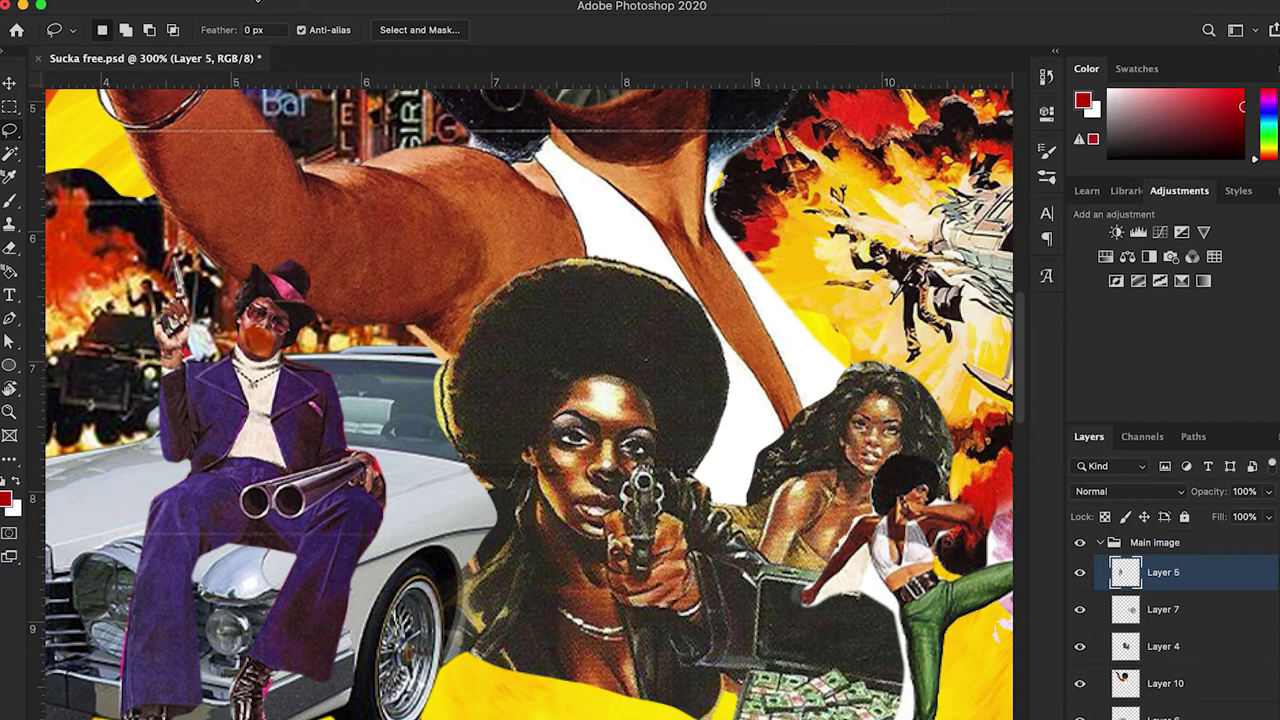
mouse_move(262, 4)
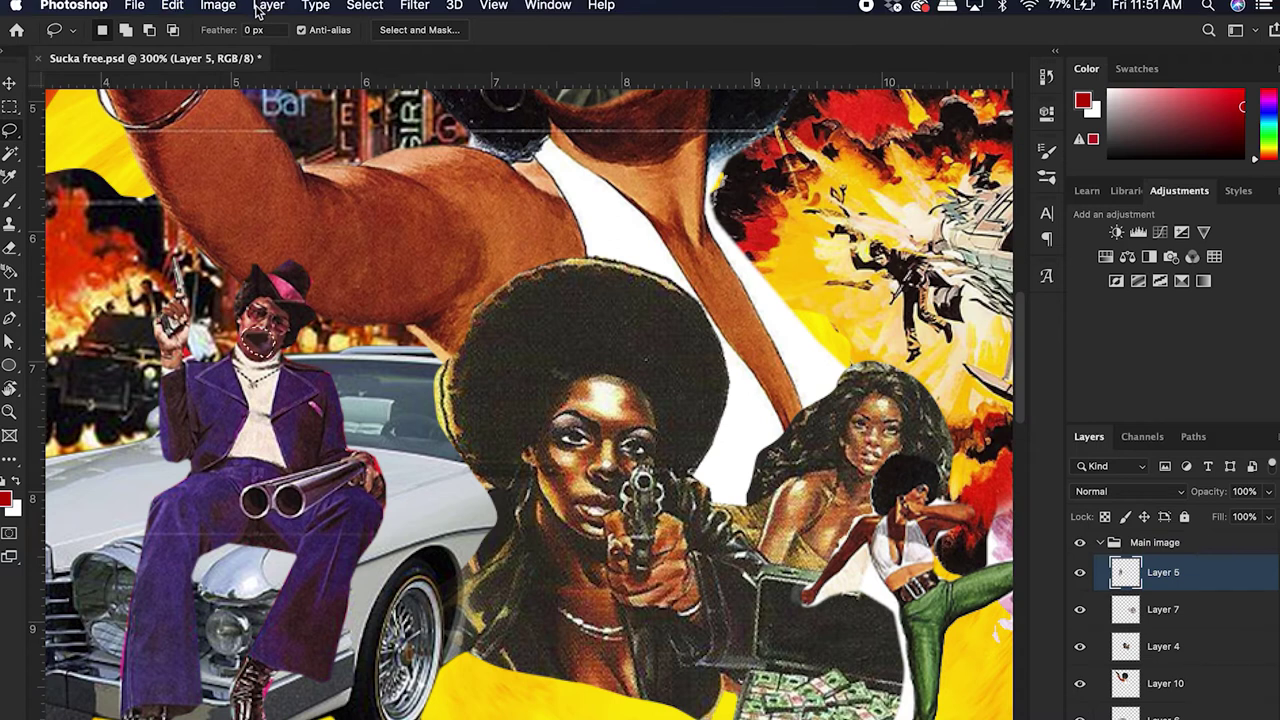
Step: Content-aware fill the mouth area, excluding chin and neck from sampling, output to a new layer
click(178, 6)
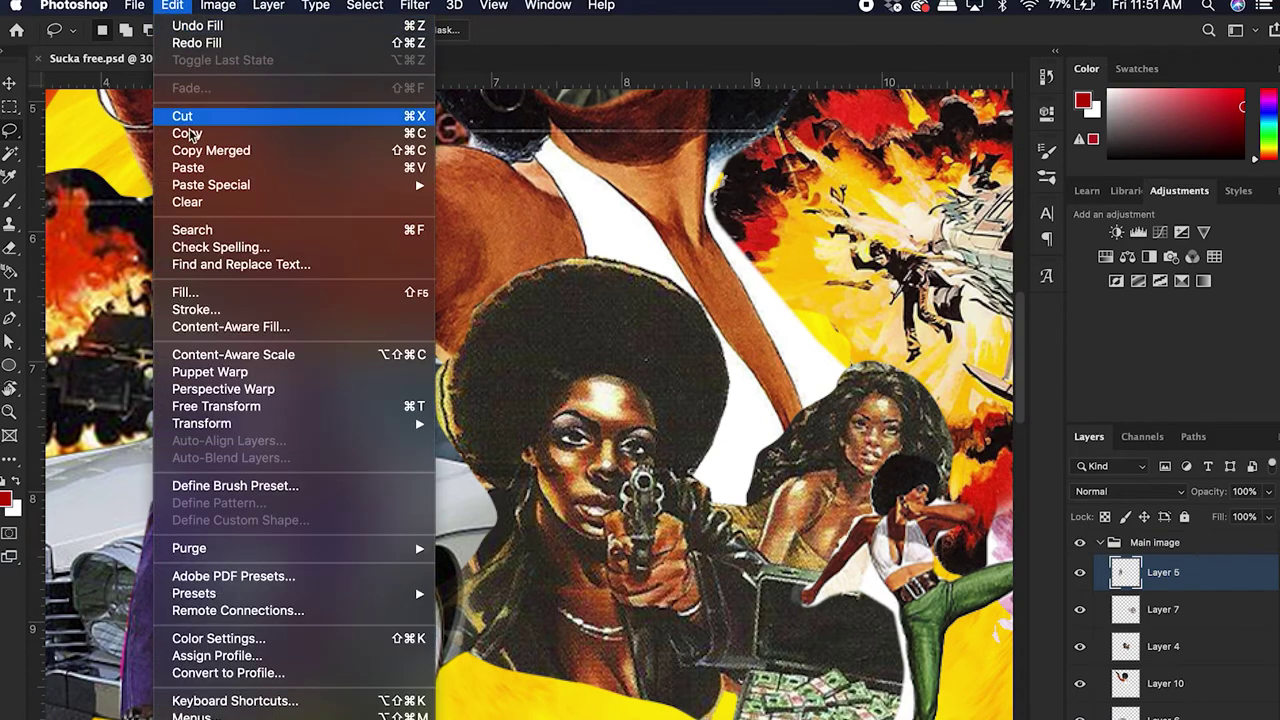
click(220, 326)
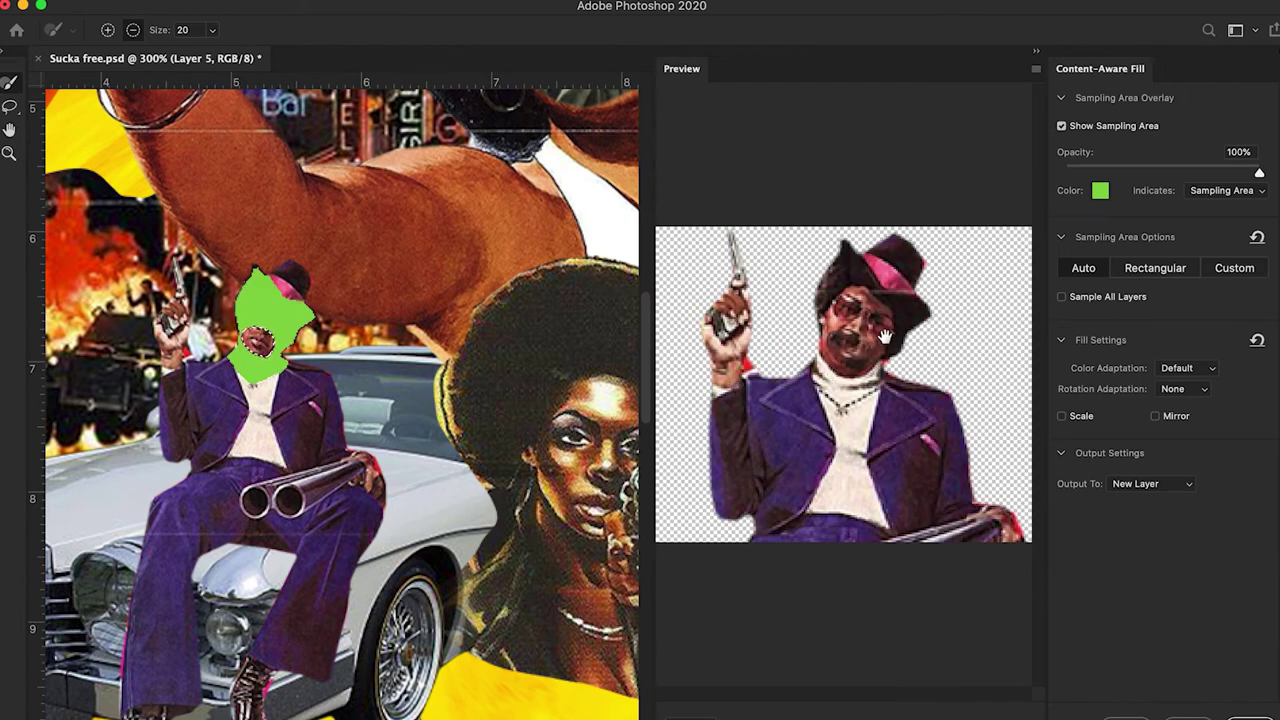
mouse_move(314, 371)
mouse_down()
mouse_move(263, 384)
mouse_move(224, 364)
mouse_move(285, 366)
mouse_move(240, 366)
mouse_move(248, 277)
mouse_move(306, 305)
mouse_move(238, 296)
mouse_move(305, 320)
mouse_up()
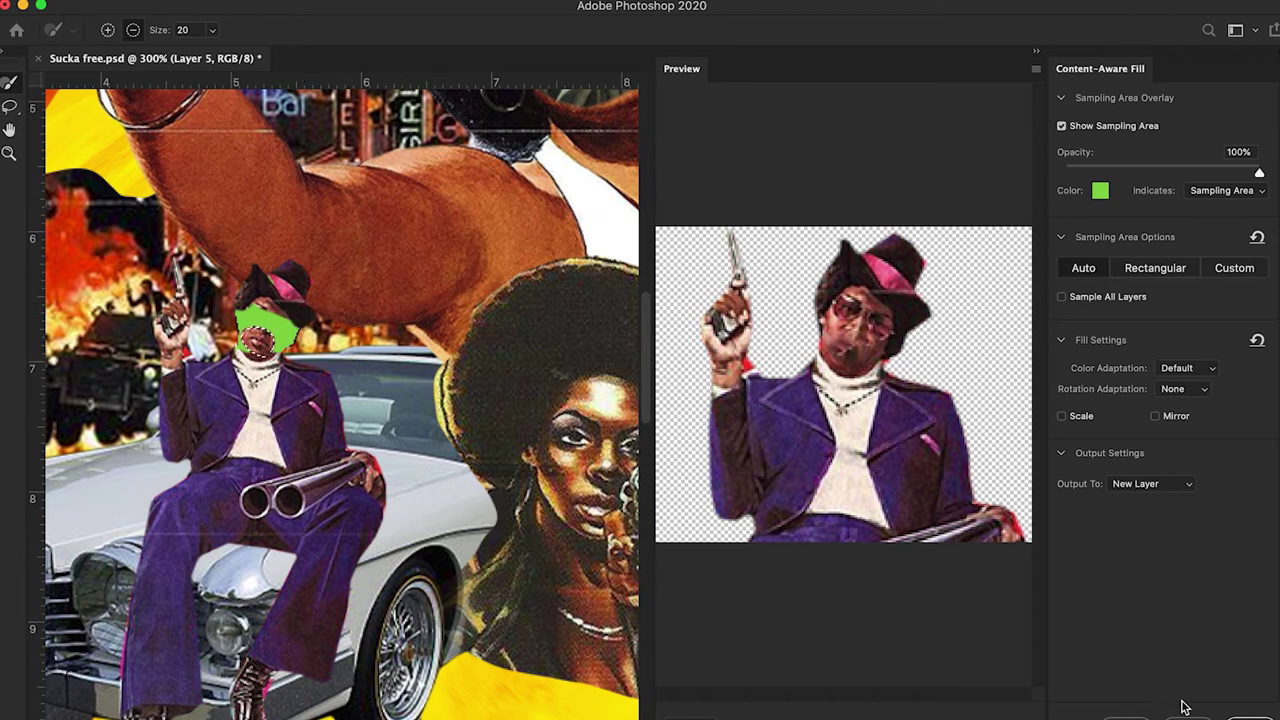
key(Return)
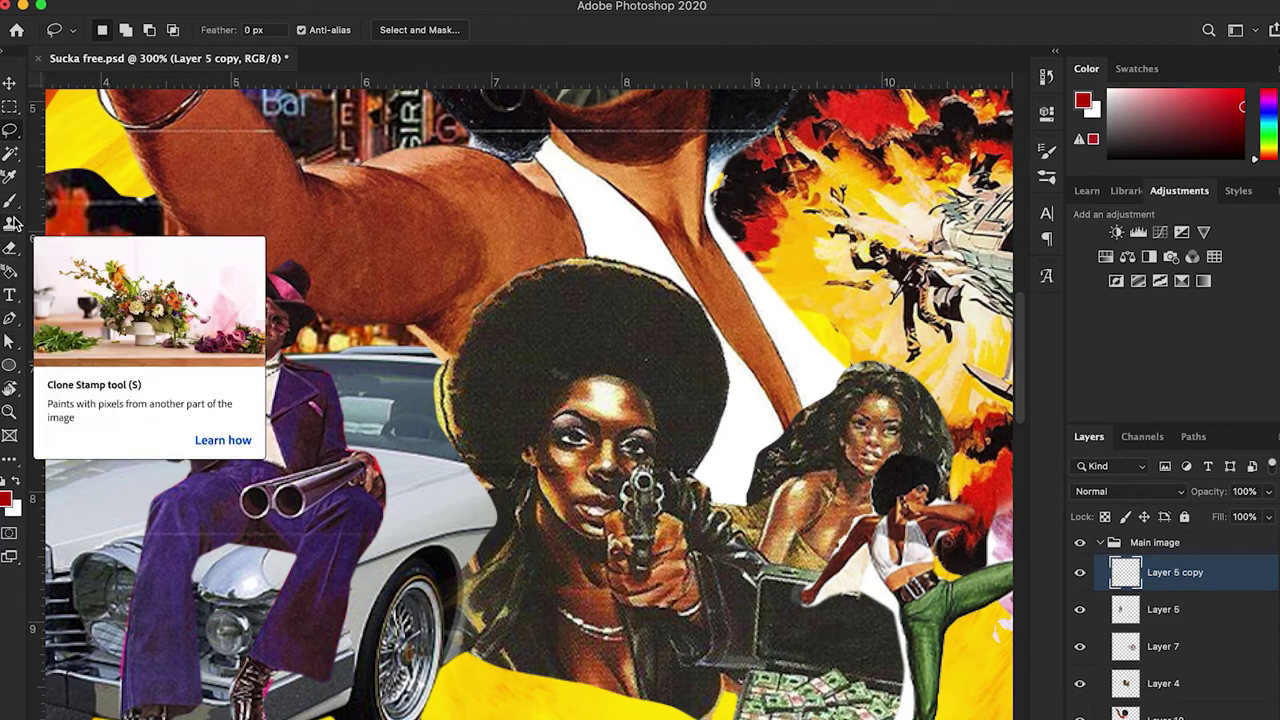
Step: Blend the patched face with a 6 px, 100% strength Smudge brush
key(w)
click(9, 457)
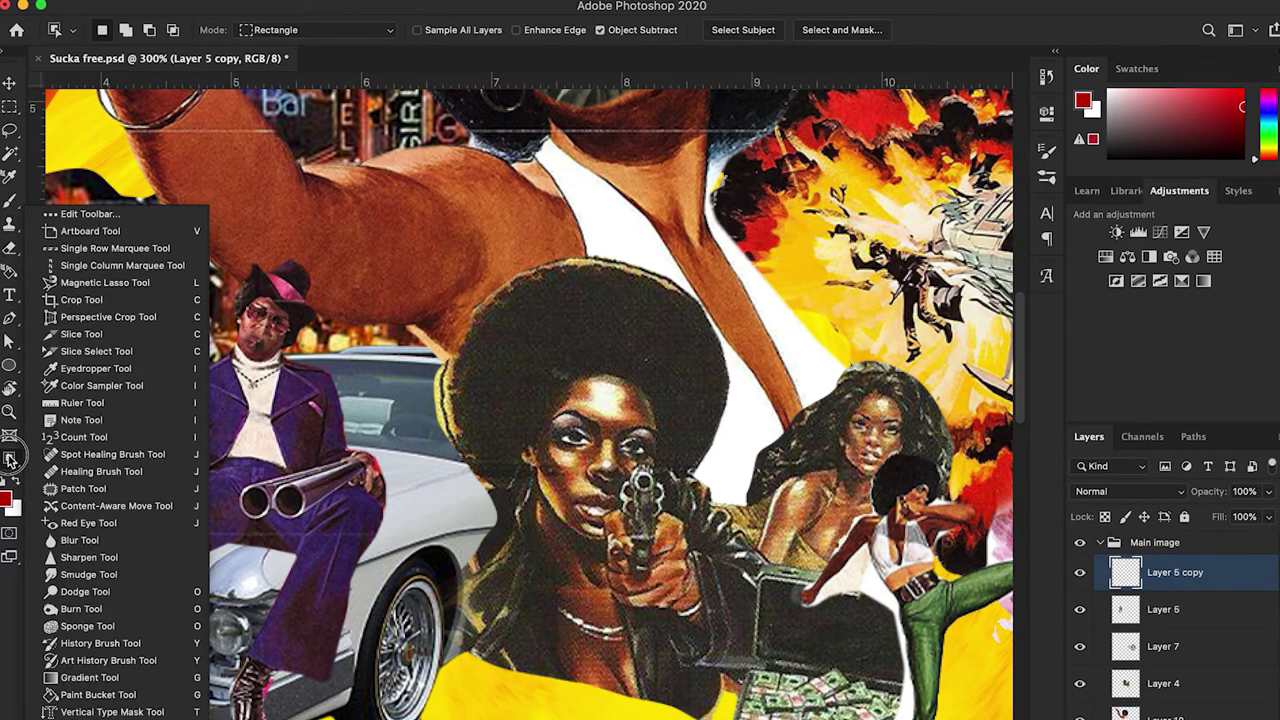
click(80, 574)
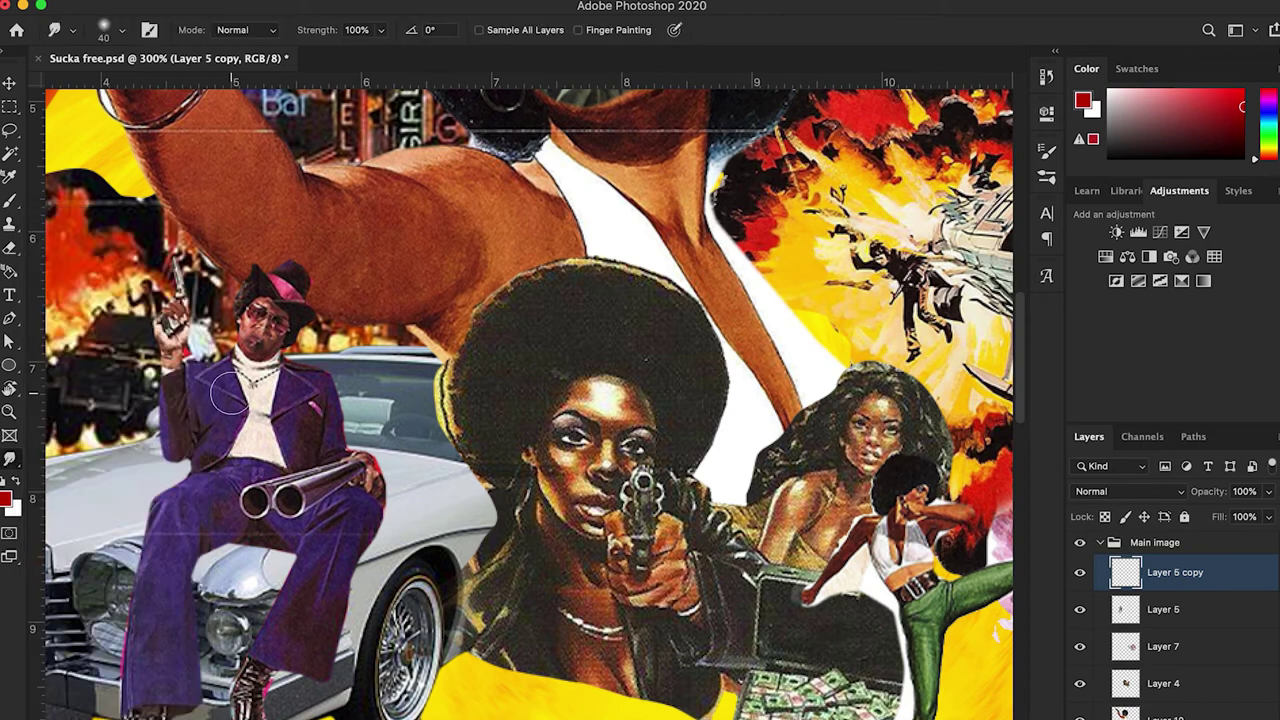
key(bracketleft)
key(bracketleft)
scroll(455, 360, right, 4)
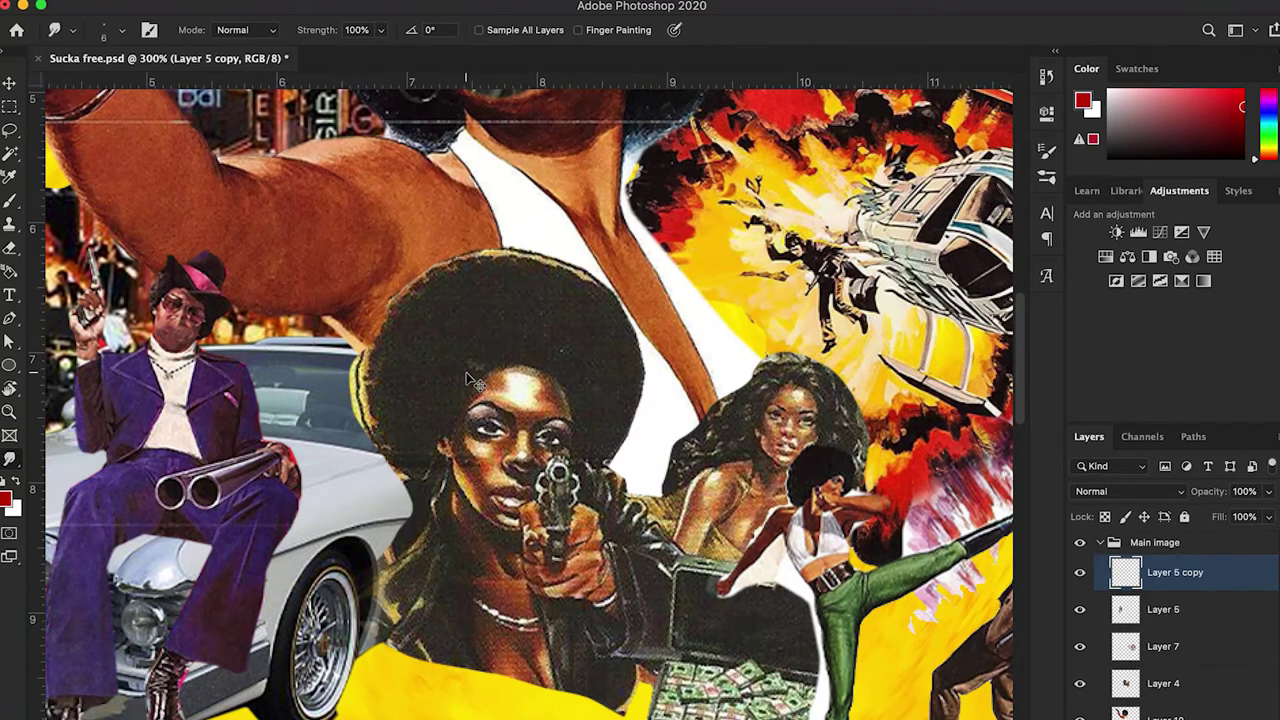
scroll(1170, 676, down, 1)
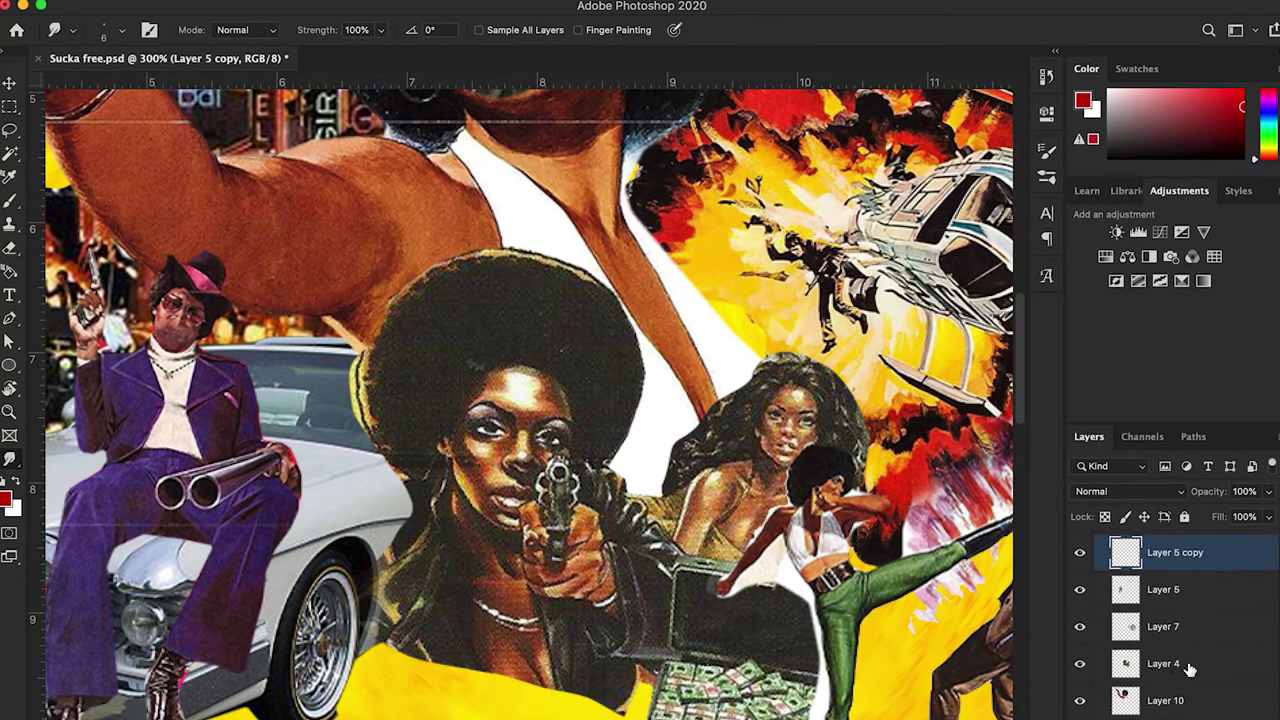
Step: Above Layer 4, draw a white-filled rectangle across the gun-pointing woman's eyes
click(1190, 668)
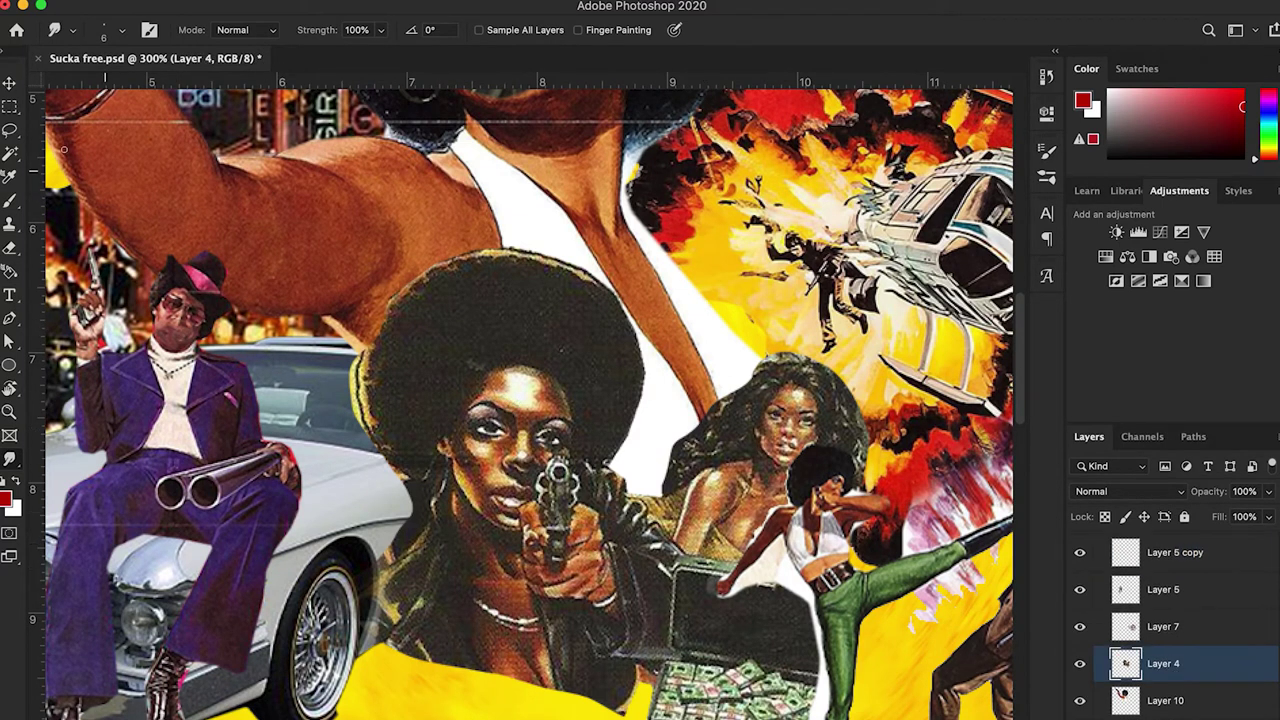
click(9, 365)
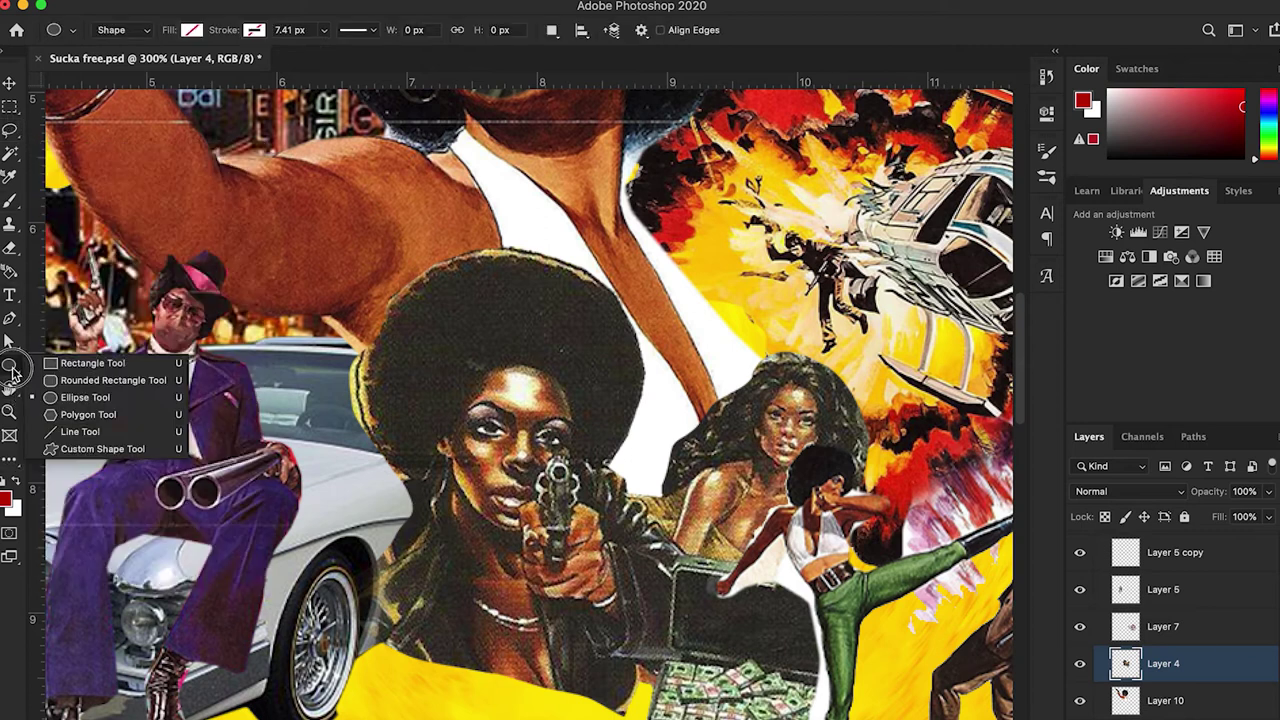
click(55, 380)
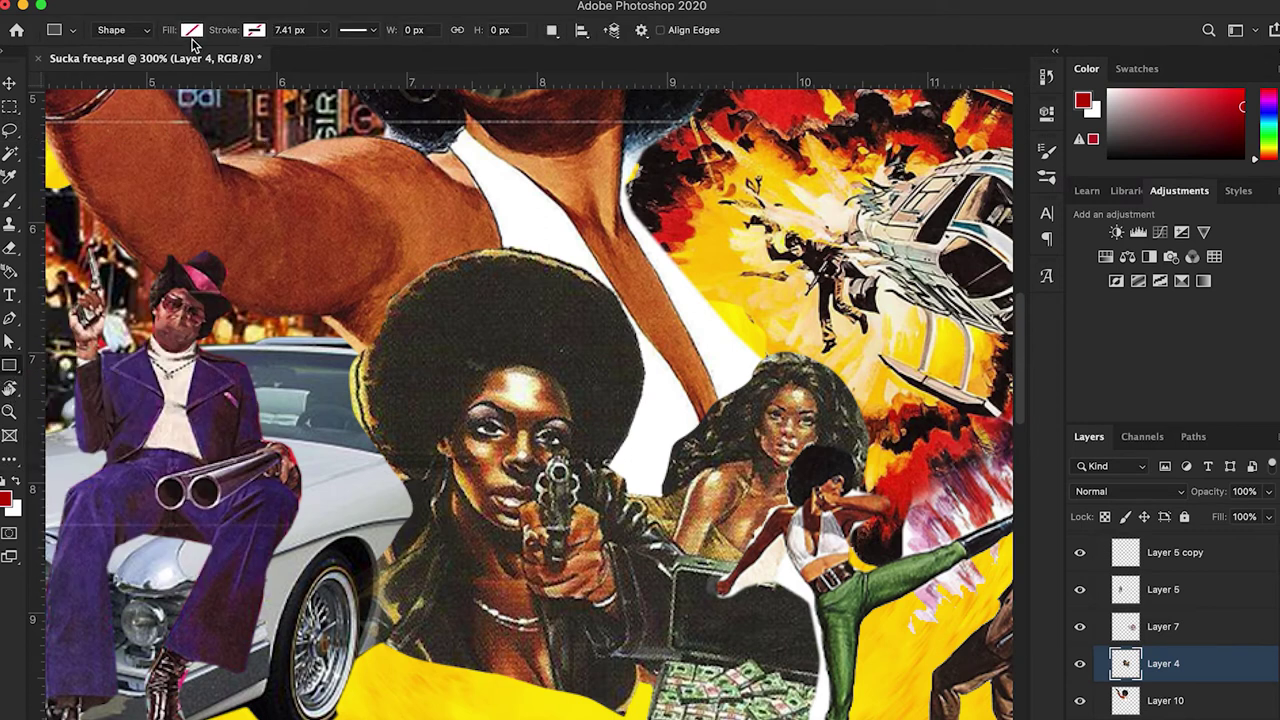
click(191, 31)
click(207, 127)
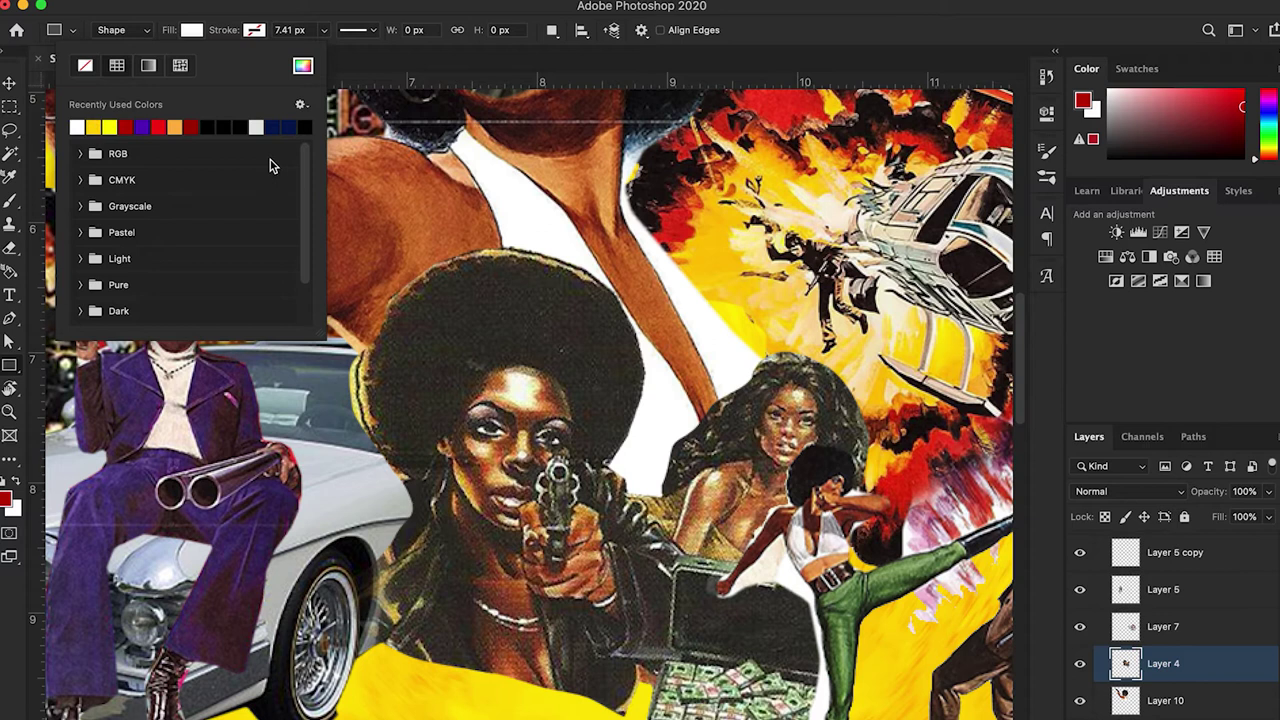
key(Return)
drag(482, 408, 538, 432)
Step: Narrow the white bar, make it slightly taller, and tilt it about 4.5 degrees
key(v)
key(ctrl+t)
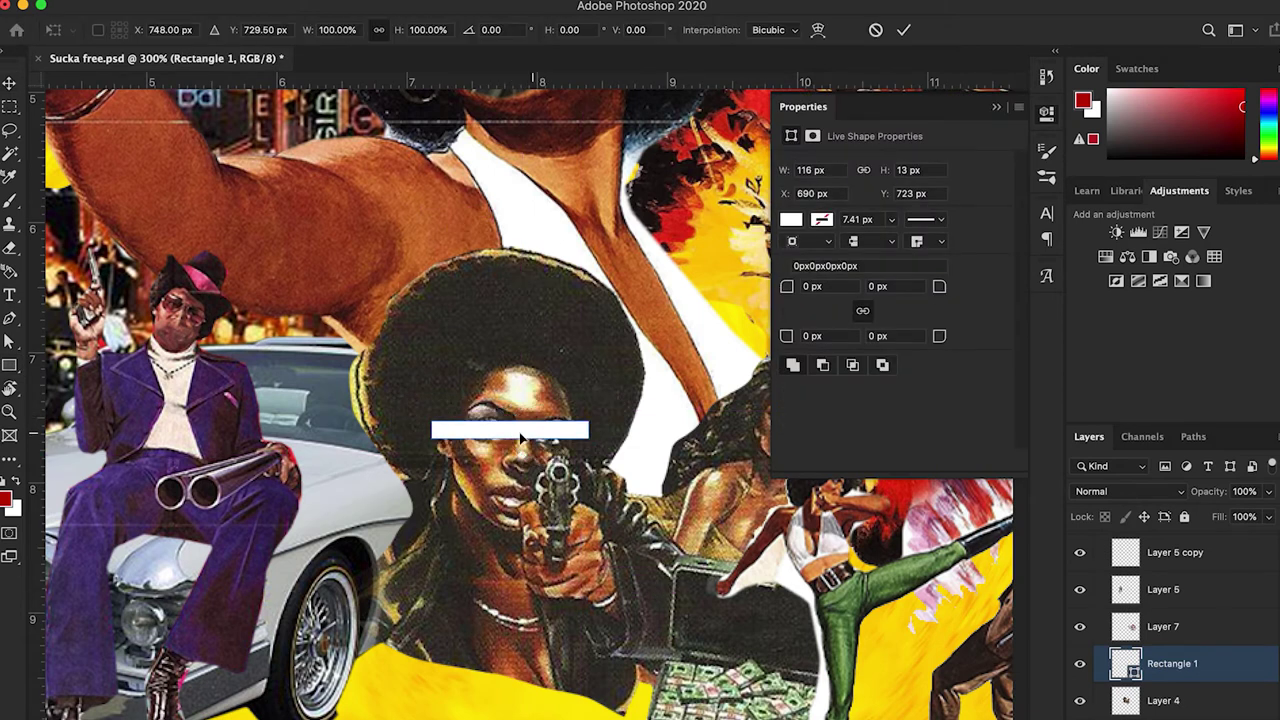
drag(428, 430, 460, 430)
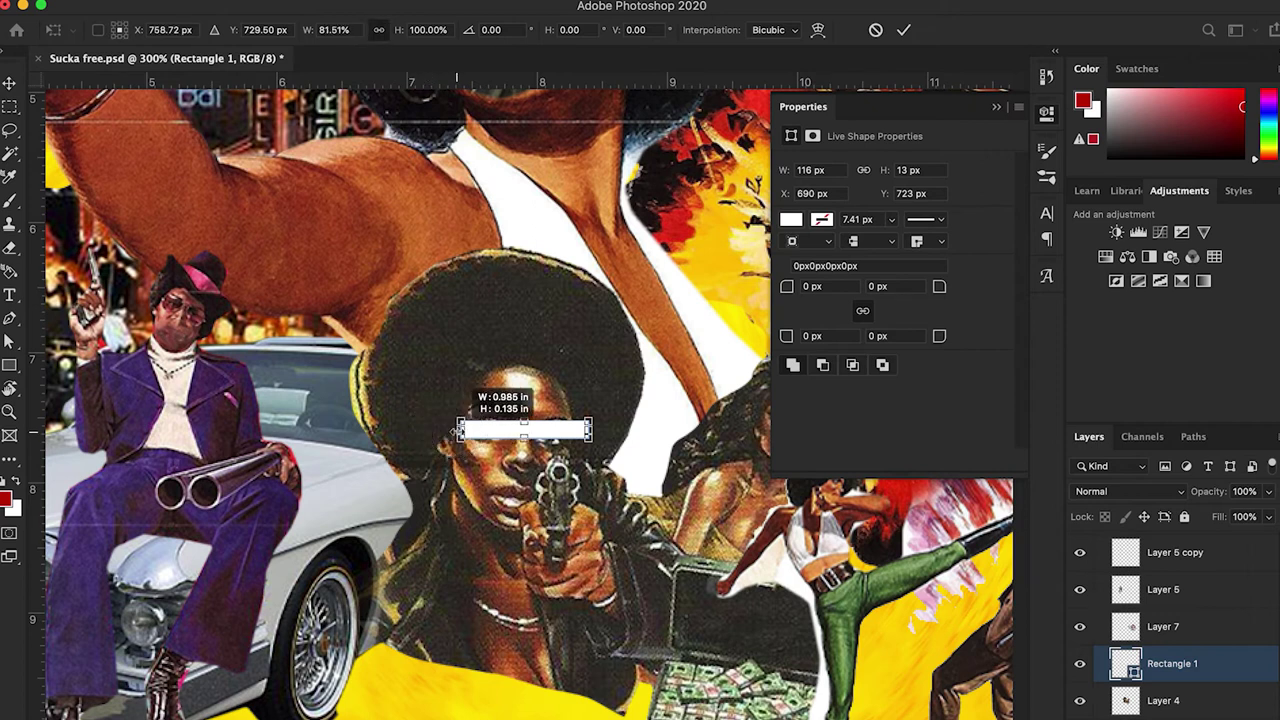
drag(590, 430, 521, 442)
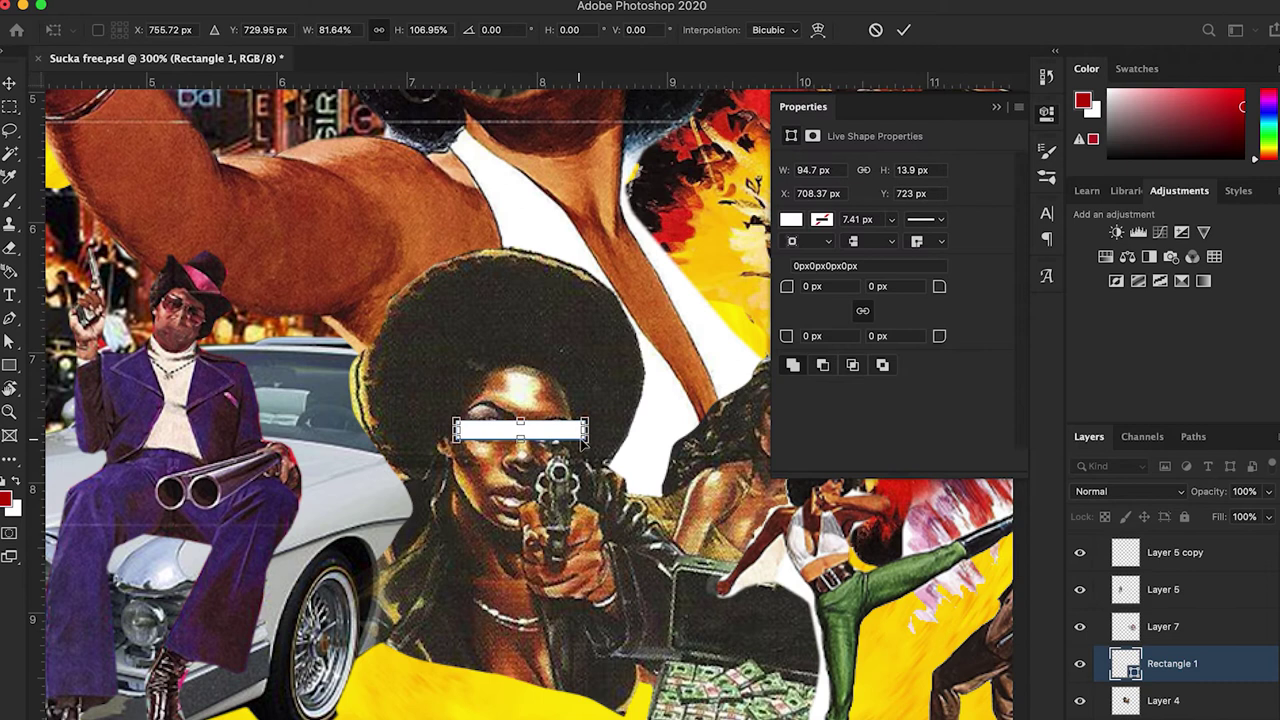
drag(596, 432, 598, 438)
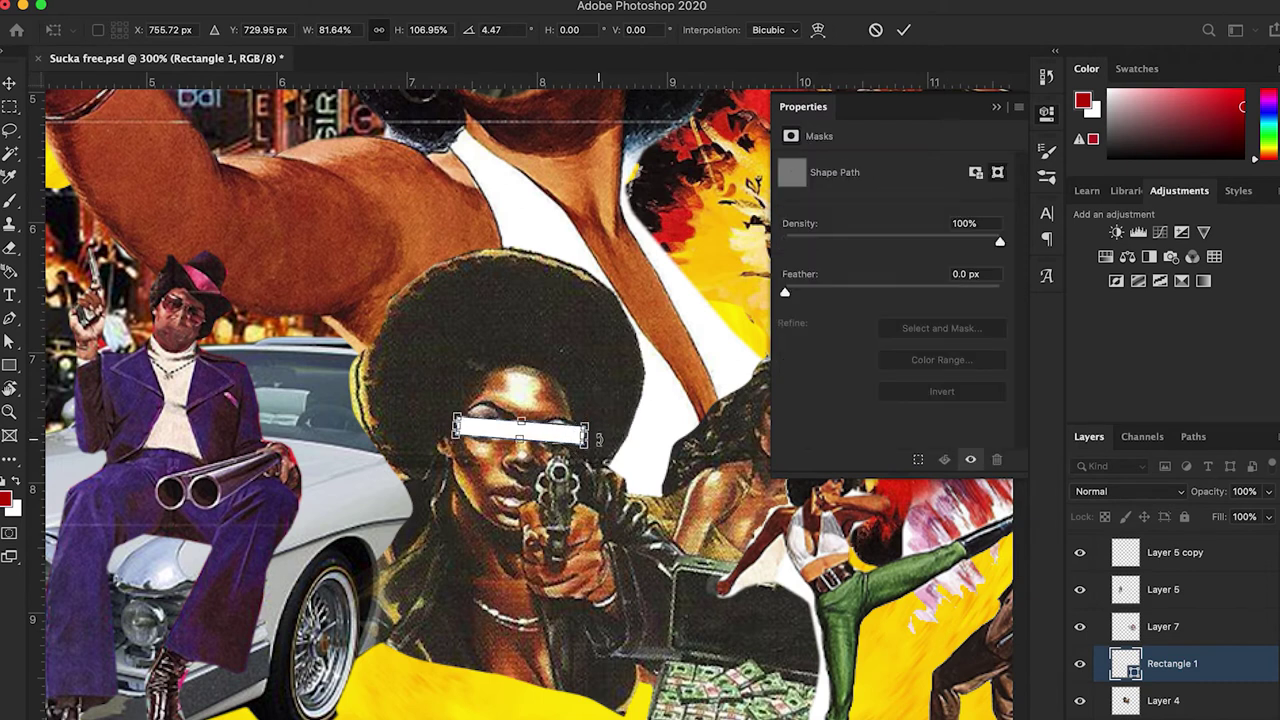
key(Return)
click(996, 106)
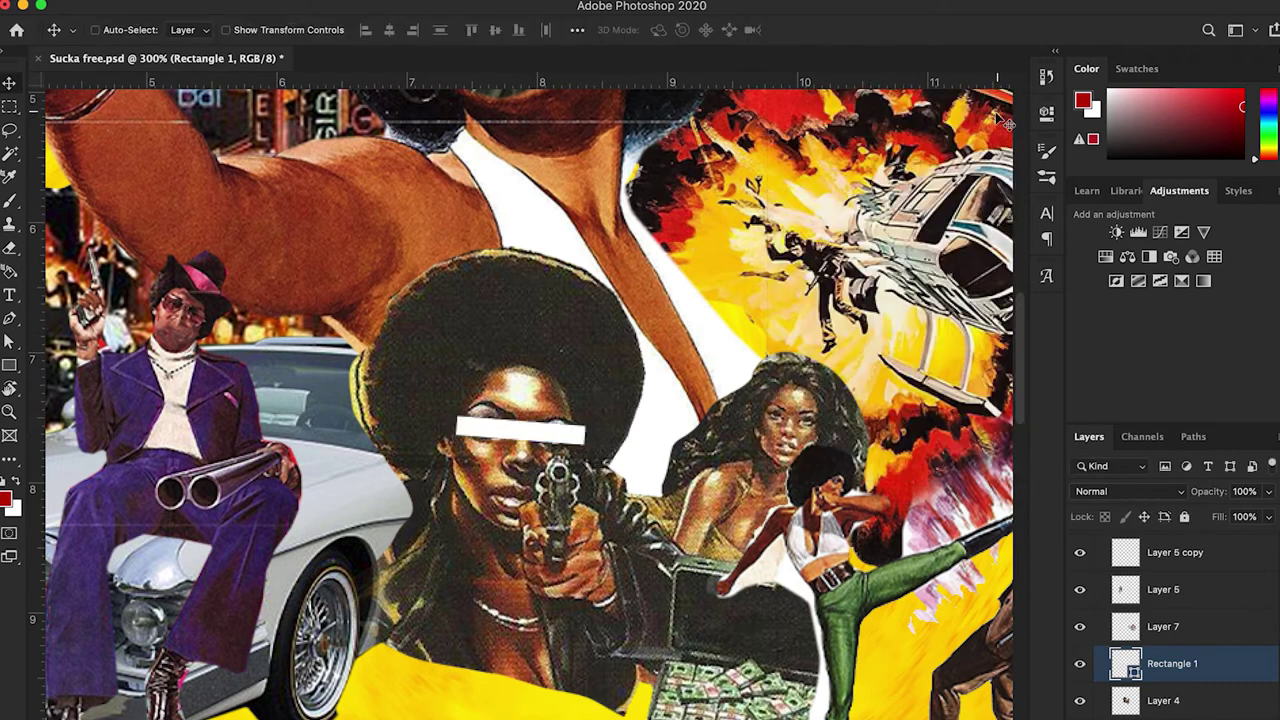
Step: Duplicate the bar, shrink it to about 60% over the second woman's eyes, and save
drag(810, 378, 671, 375)
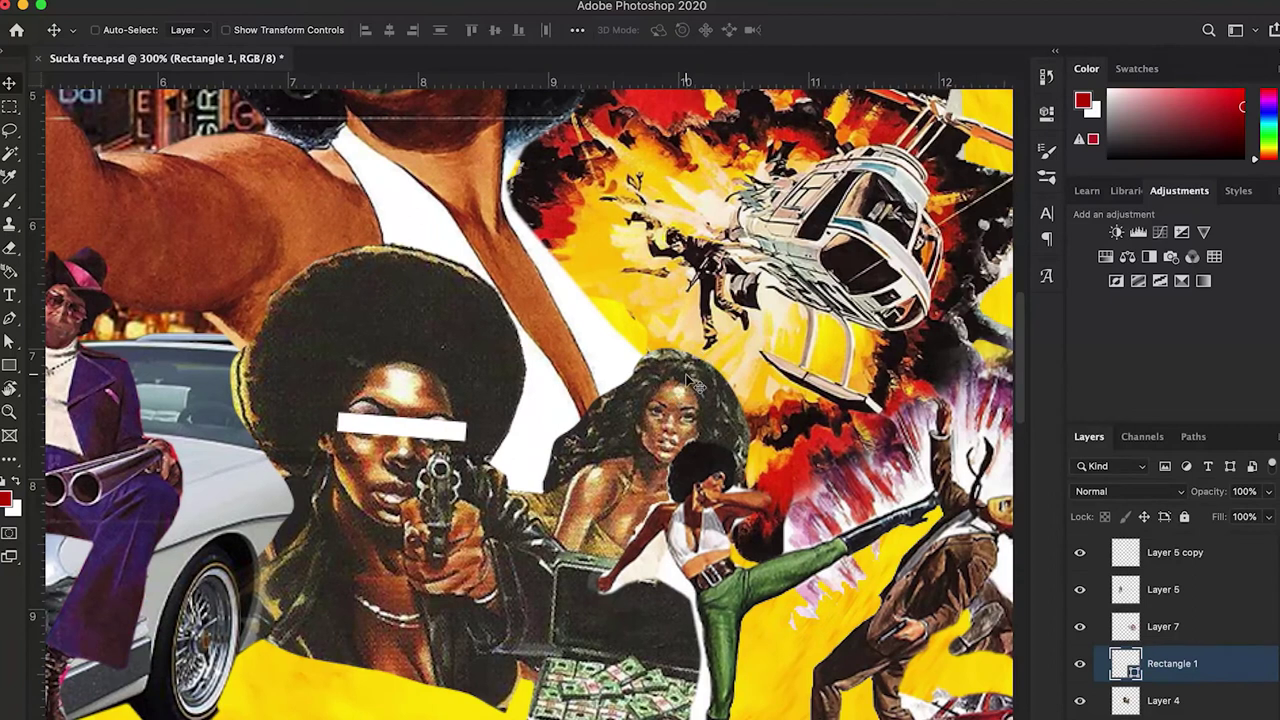
key(super+j)
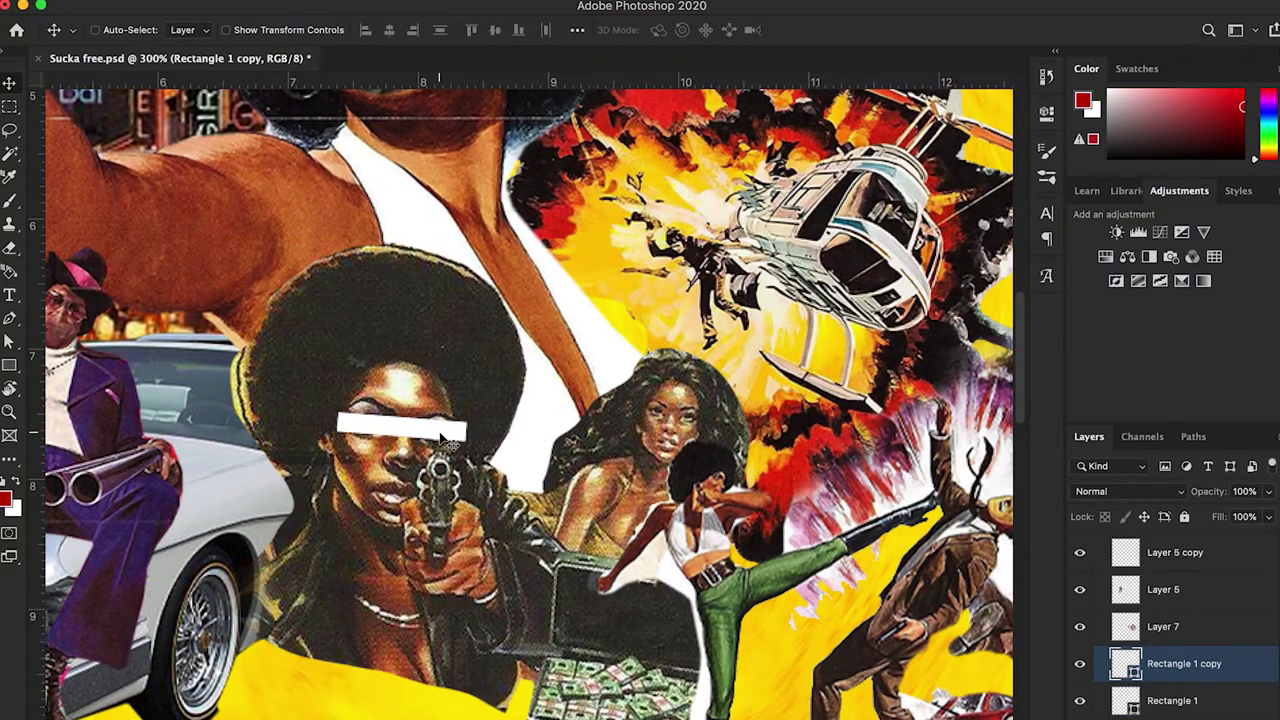
drag(440, 434, 701, 423)
key(super+t)
key(Return)
key(super+s)
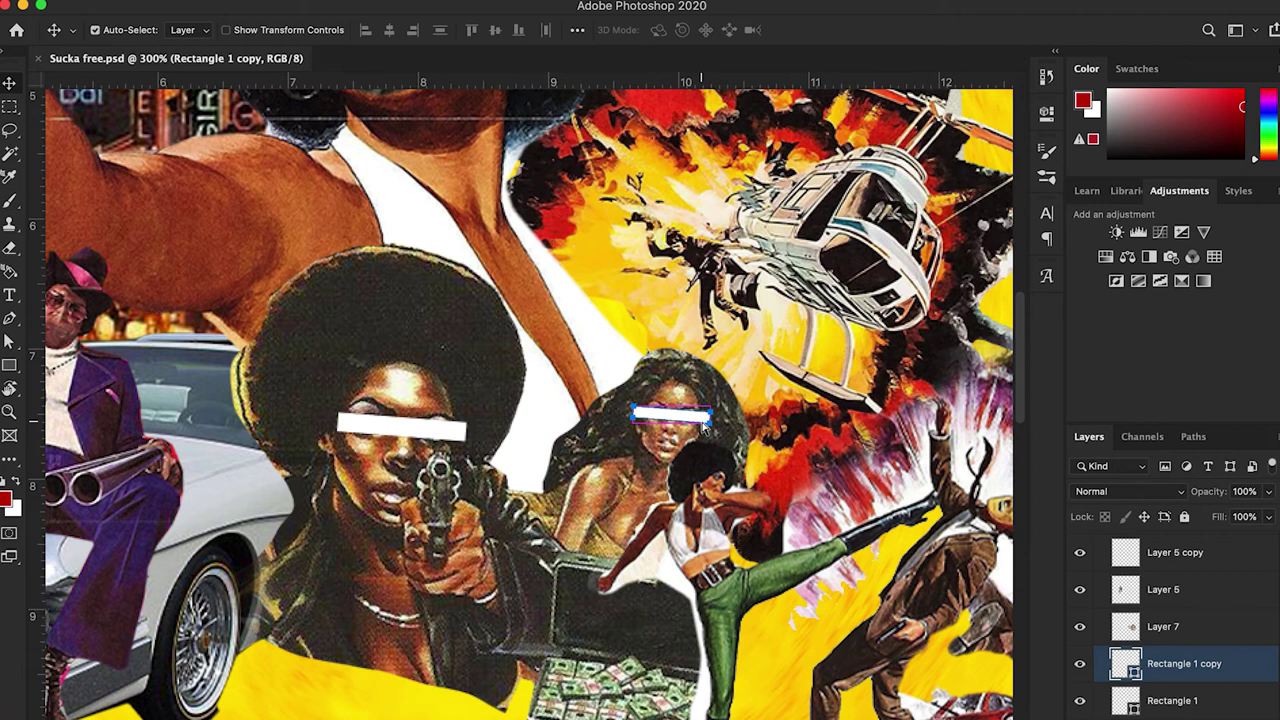
key(super+1)
drag(580, 417, 581, 415)
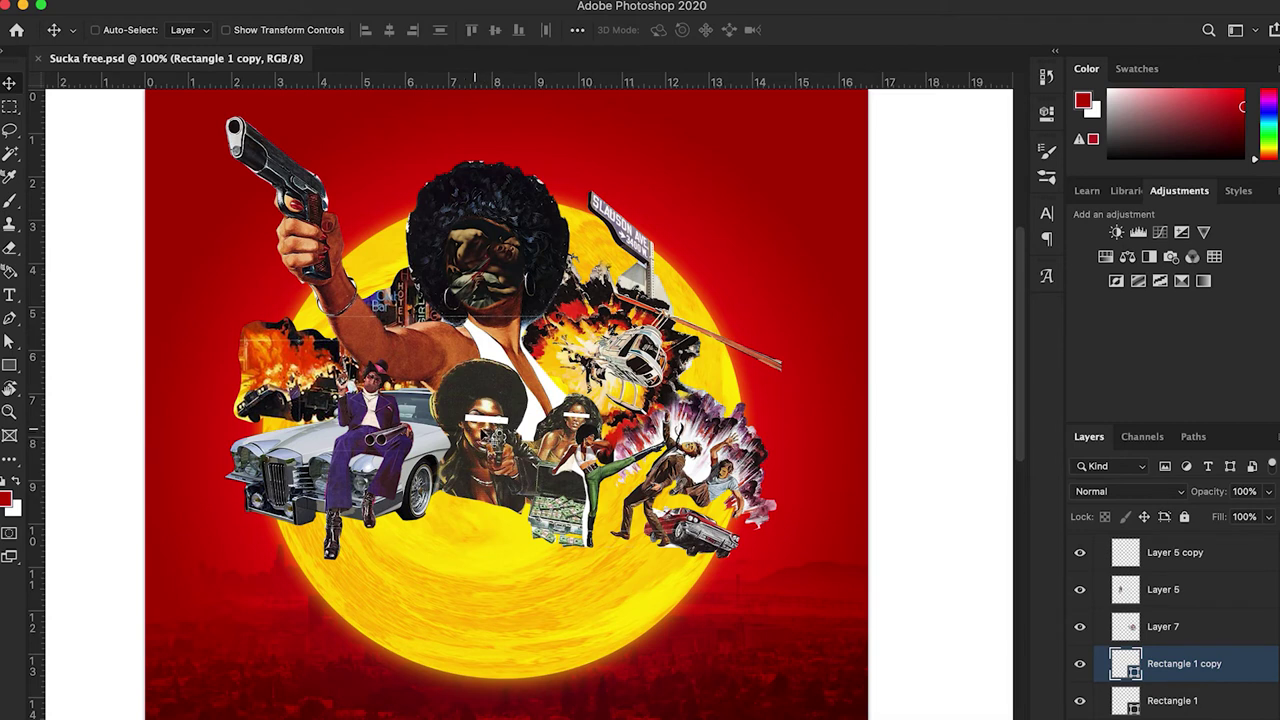
Step: Enlarge the burning-car scene, tilt it about -12 degrees, move it up-left, and save
click(275, 400)
key(super+t)
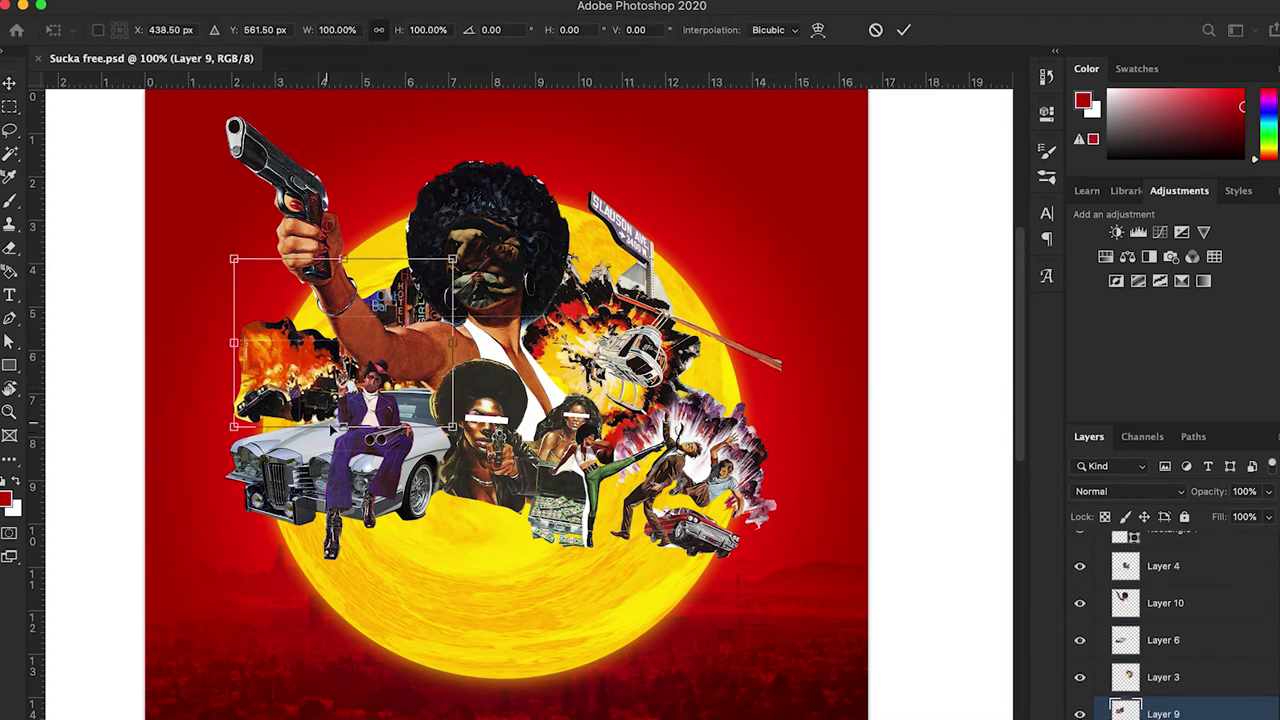
drag(355, 428, 345, 449)
drag(490, 345, 545, 300)
drag(430, 352, 420, 325)
key(Return)
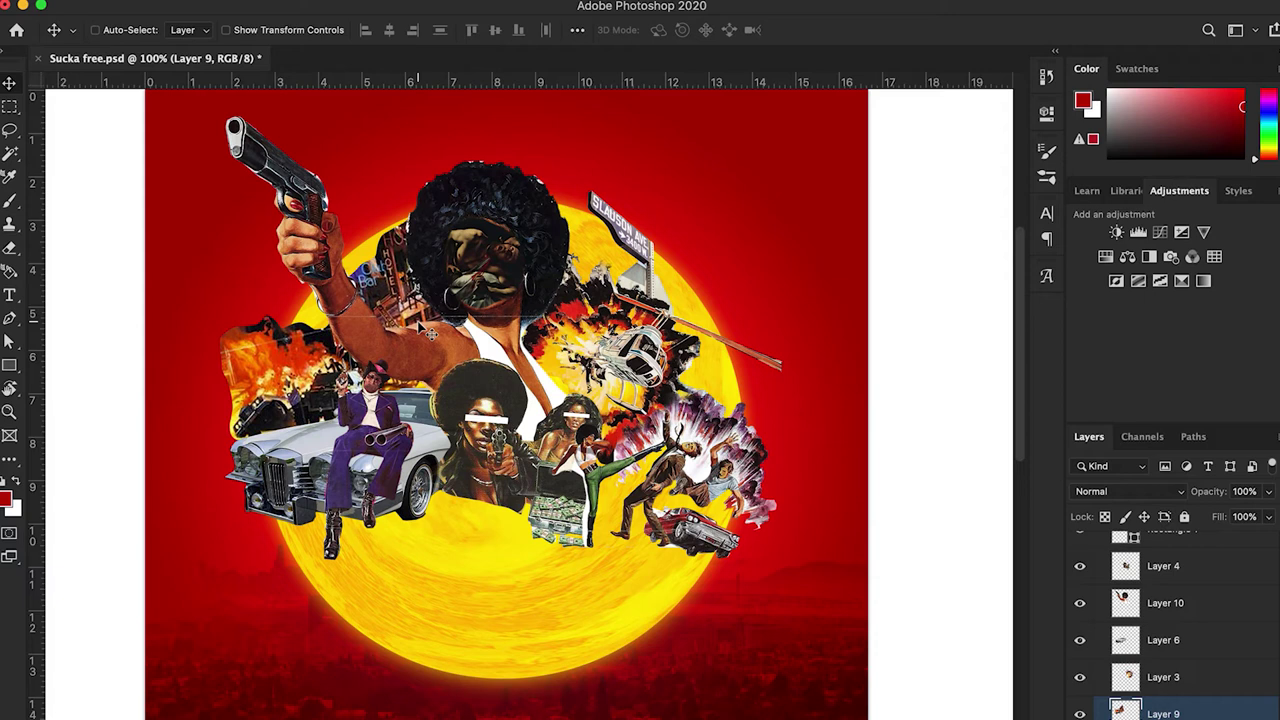
key(super+s)
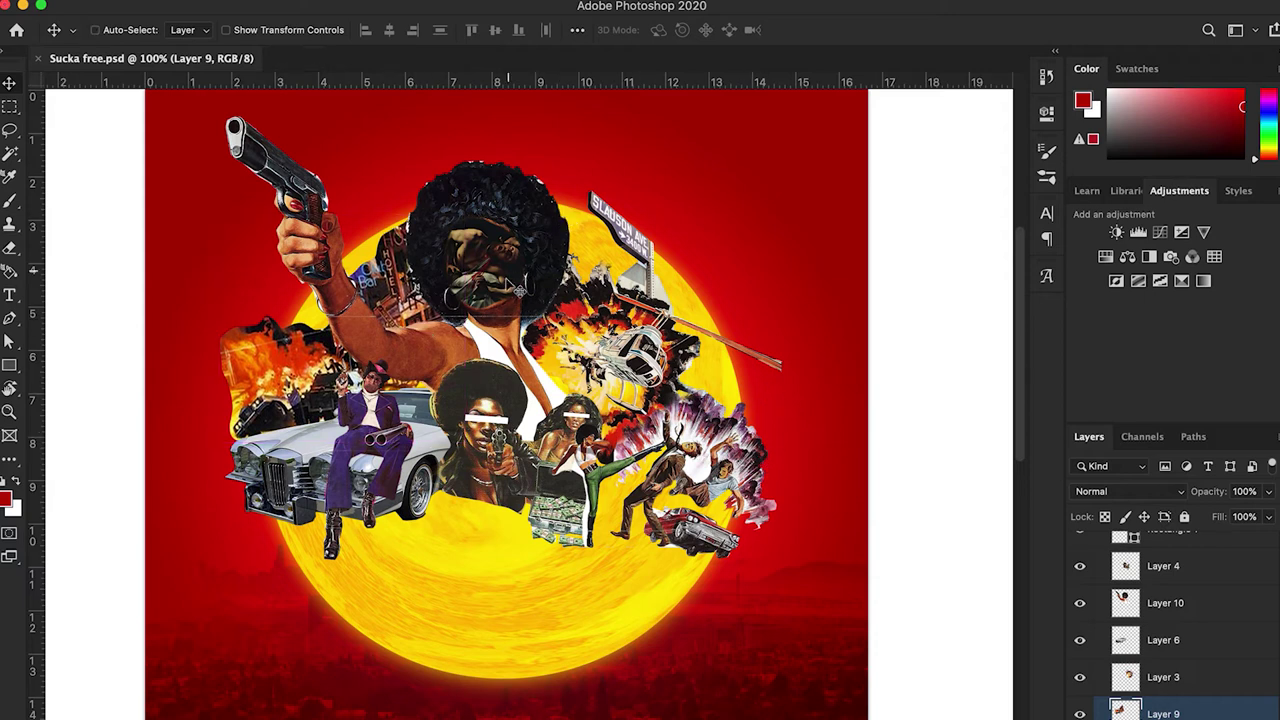
Step: Duplicate the collapsed Main image group and convert the copy to a smart object
scroll(1163, 600, up, 5)
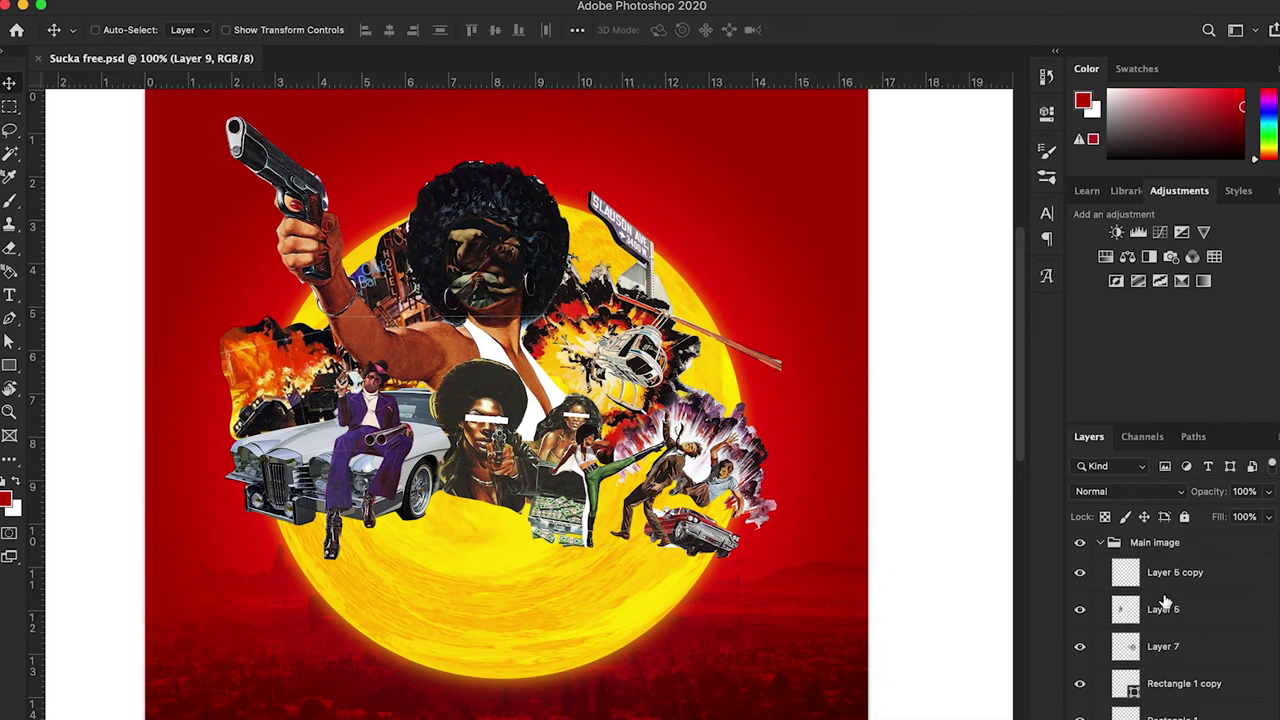
click(1099, 545)
key(super+j)
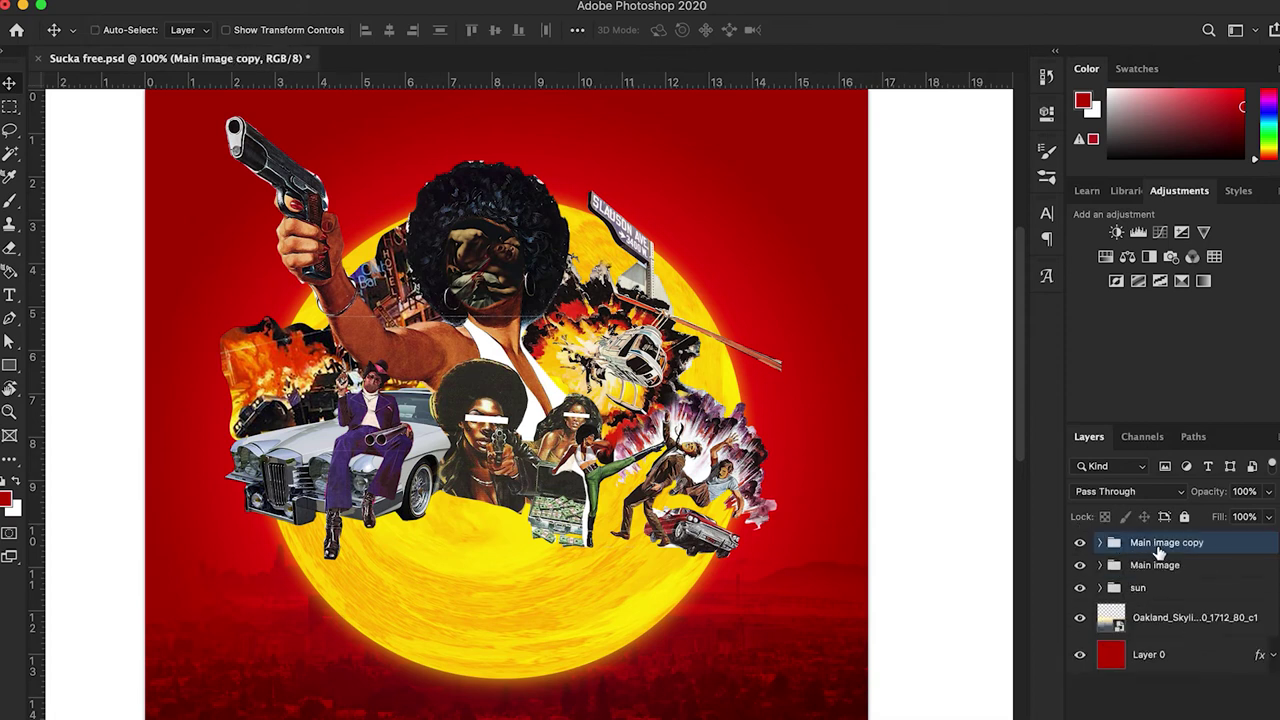
right_click(1203, 538)
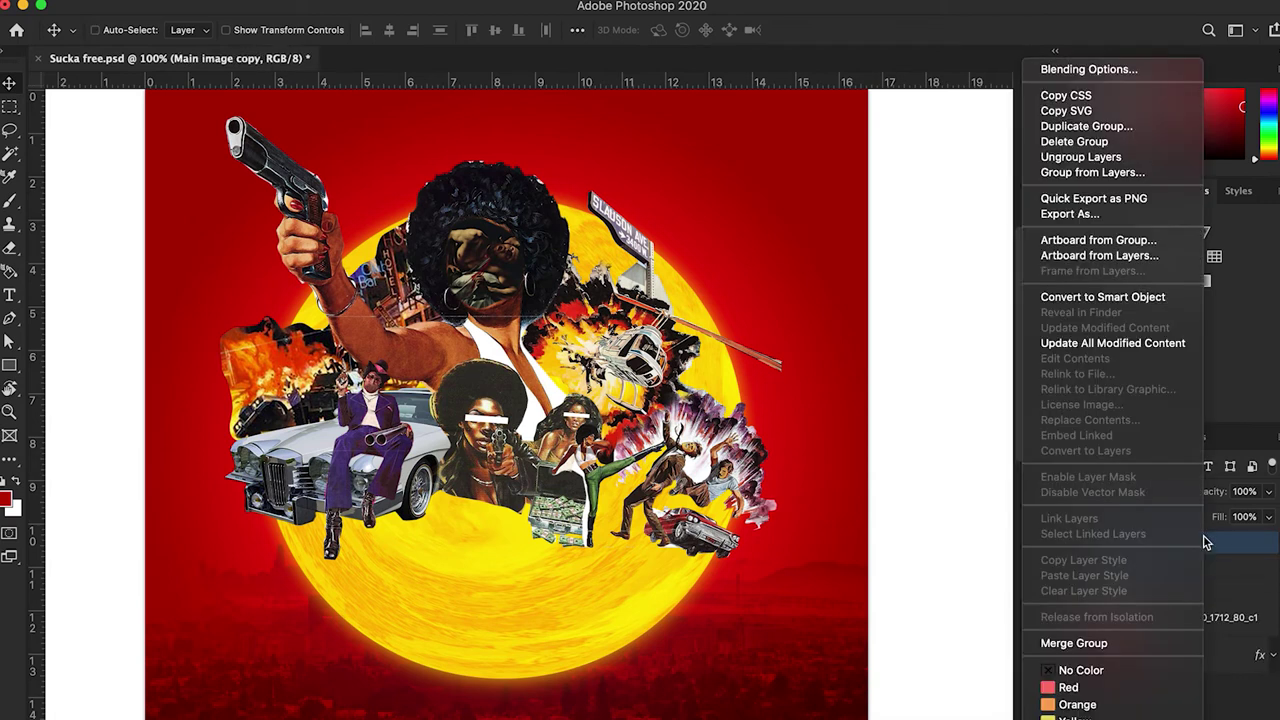
click(1091, 300)
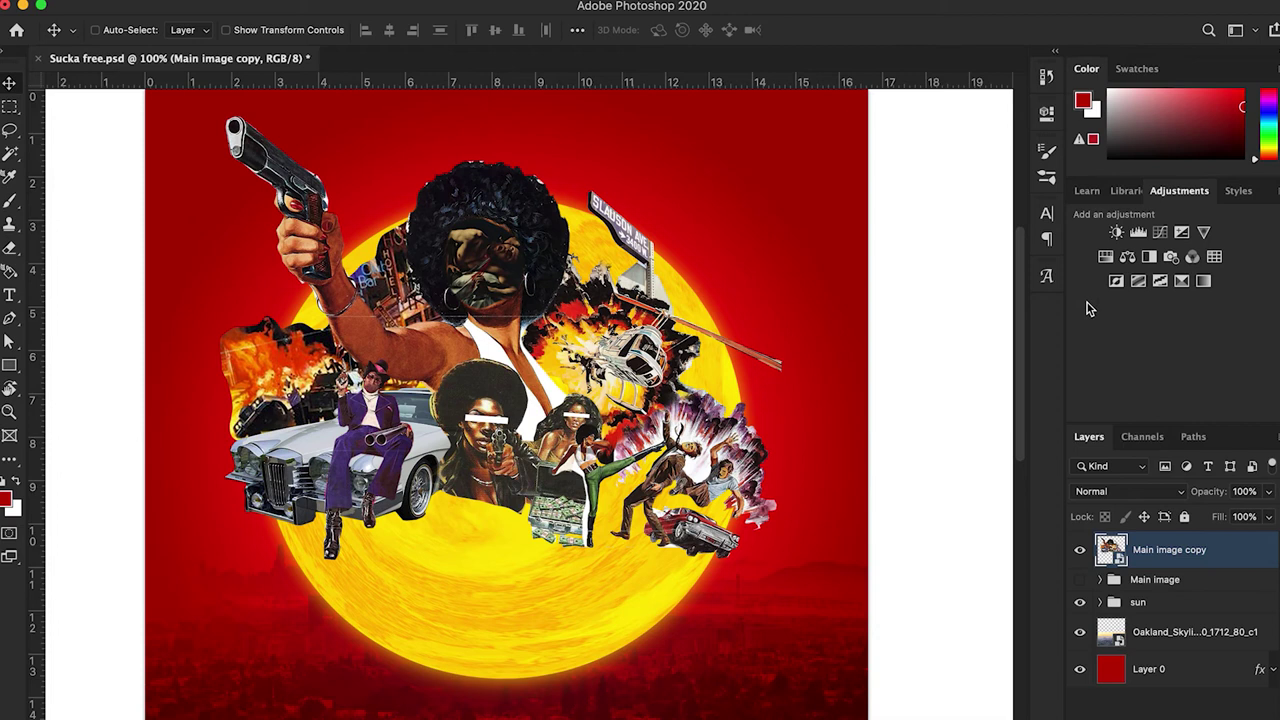
Step: Apply Filter > Stylize > Oil Paint to Main image copy with stylization lowered to 1.9
mouse_move(464, 6)
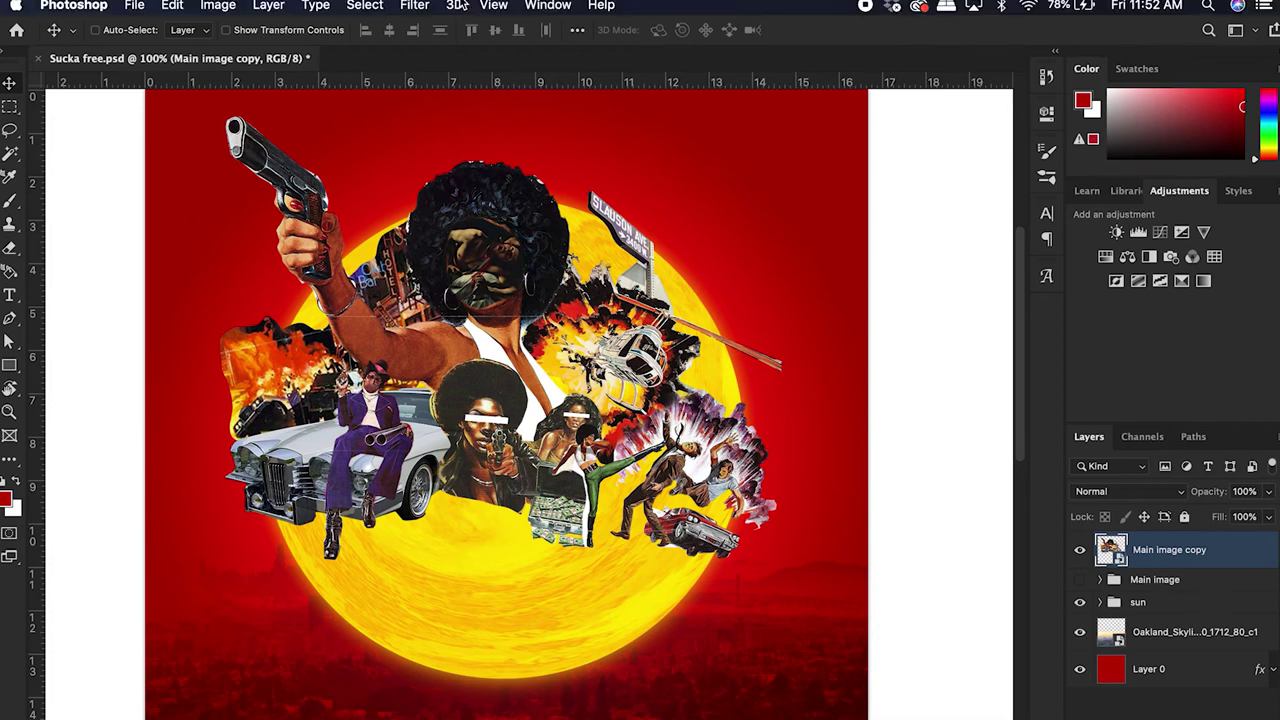
click(415, 6)
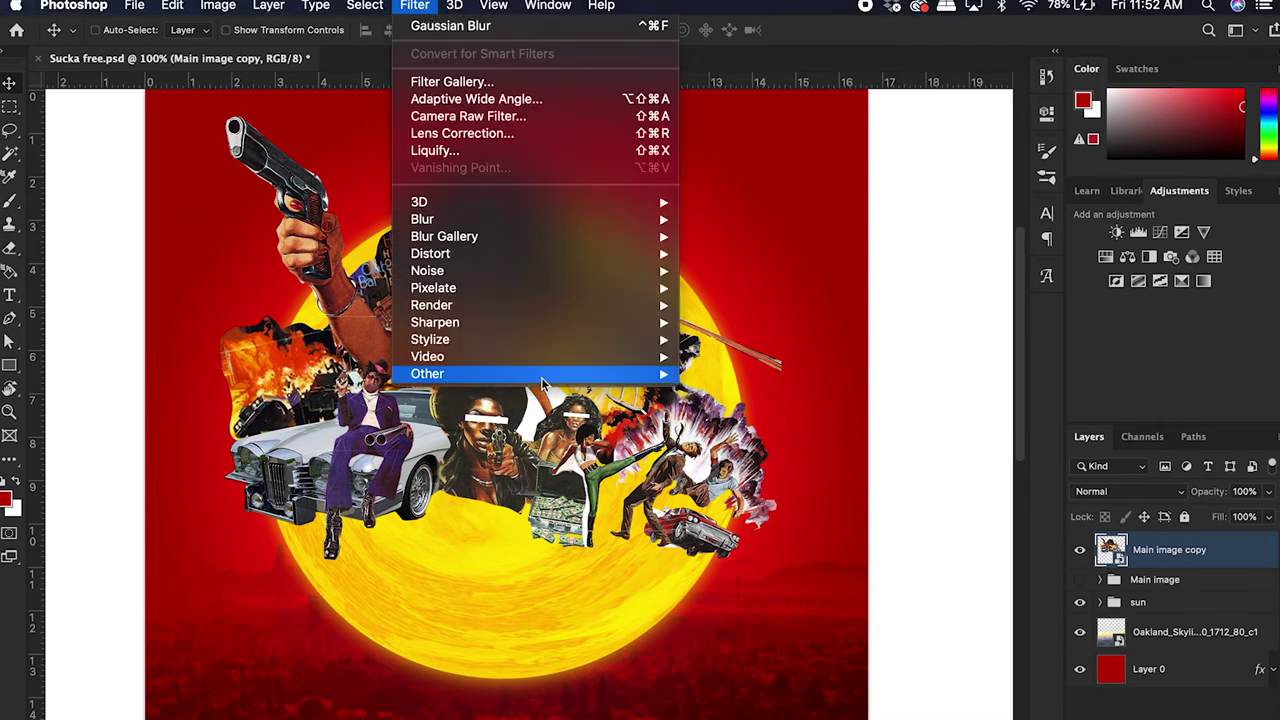
mouse_move(603, 360)
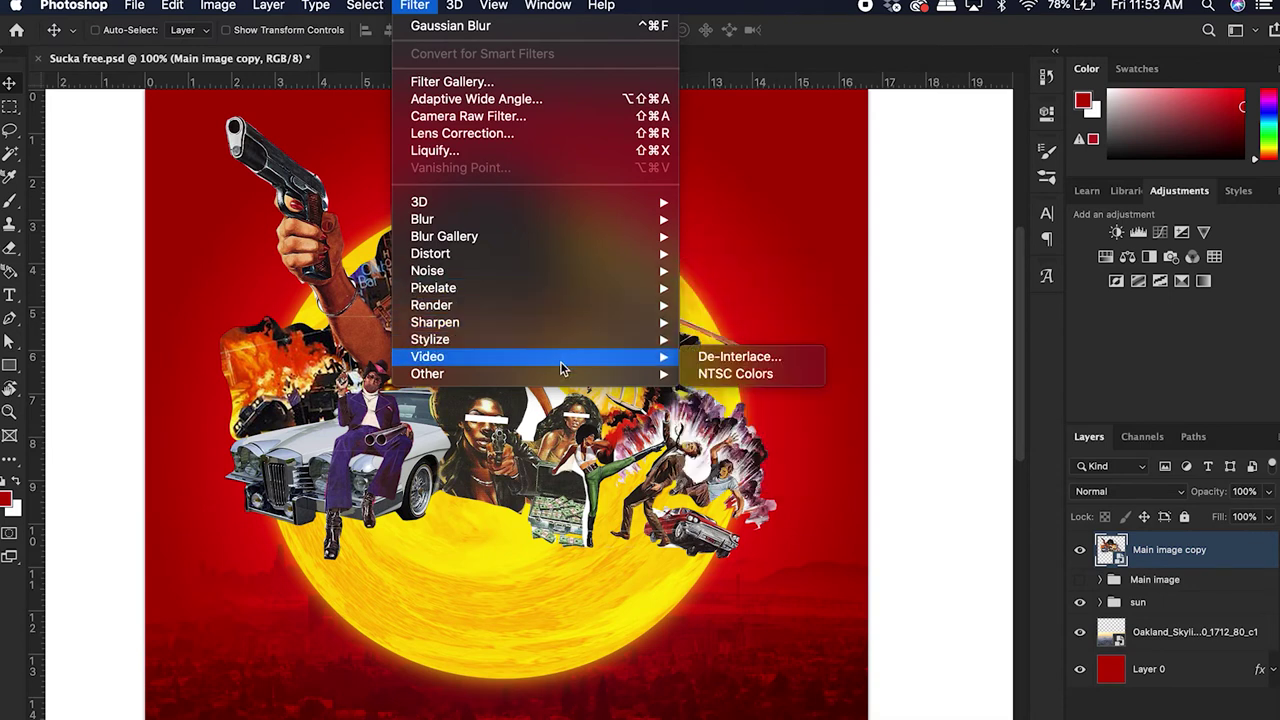
mouse_move(557, 375)
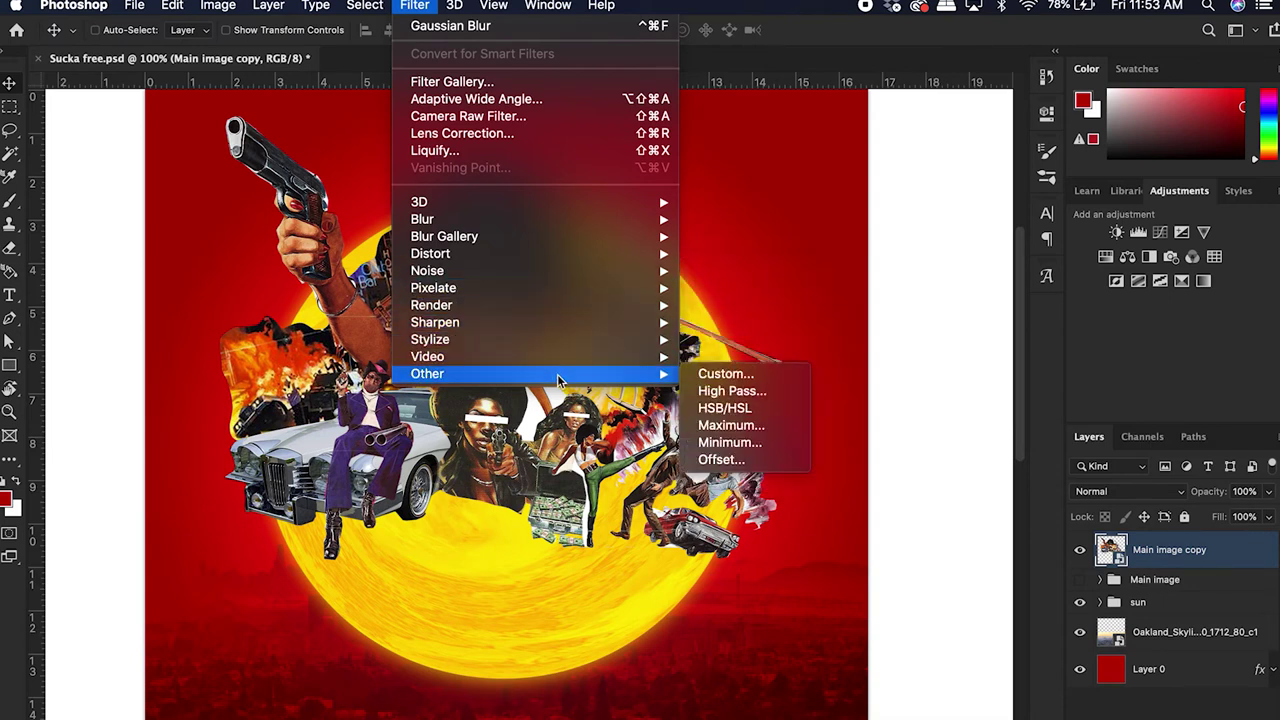
mouse_move(557, 340)
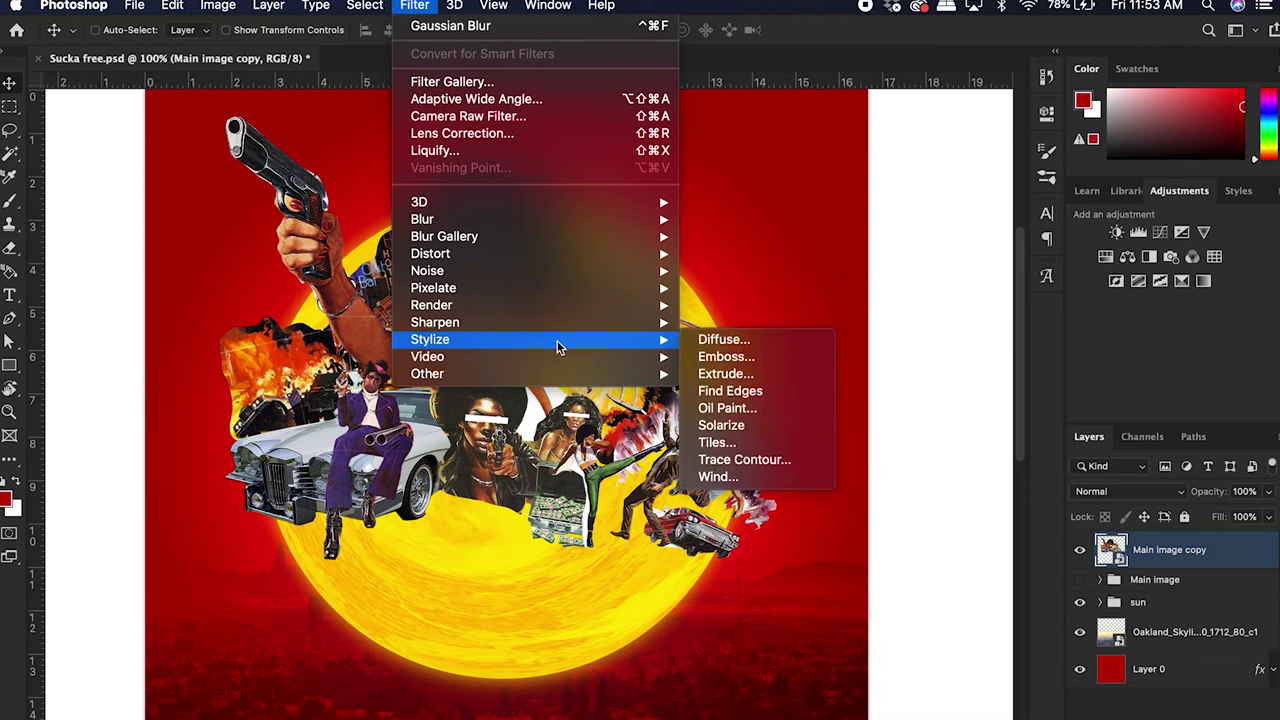
click(748, 409)
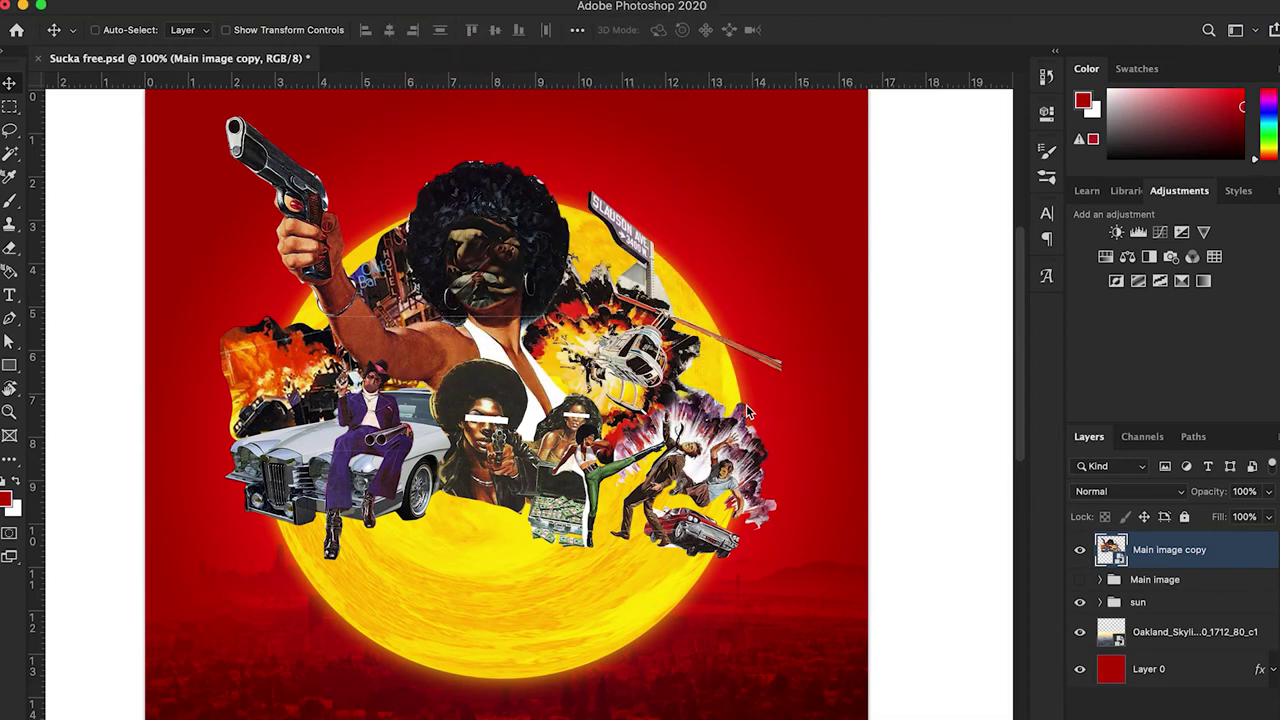
mouse_move(137, 9)
mouse_down()
mouse_move(986, 212)
mouse_move(986, 148)
mouse_move(976, 155)
mouse_up()
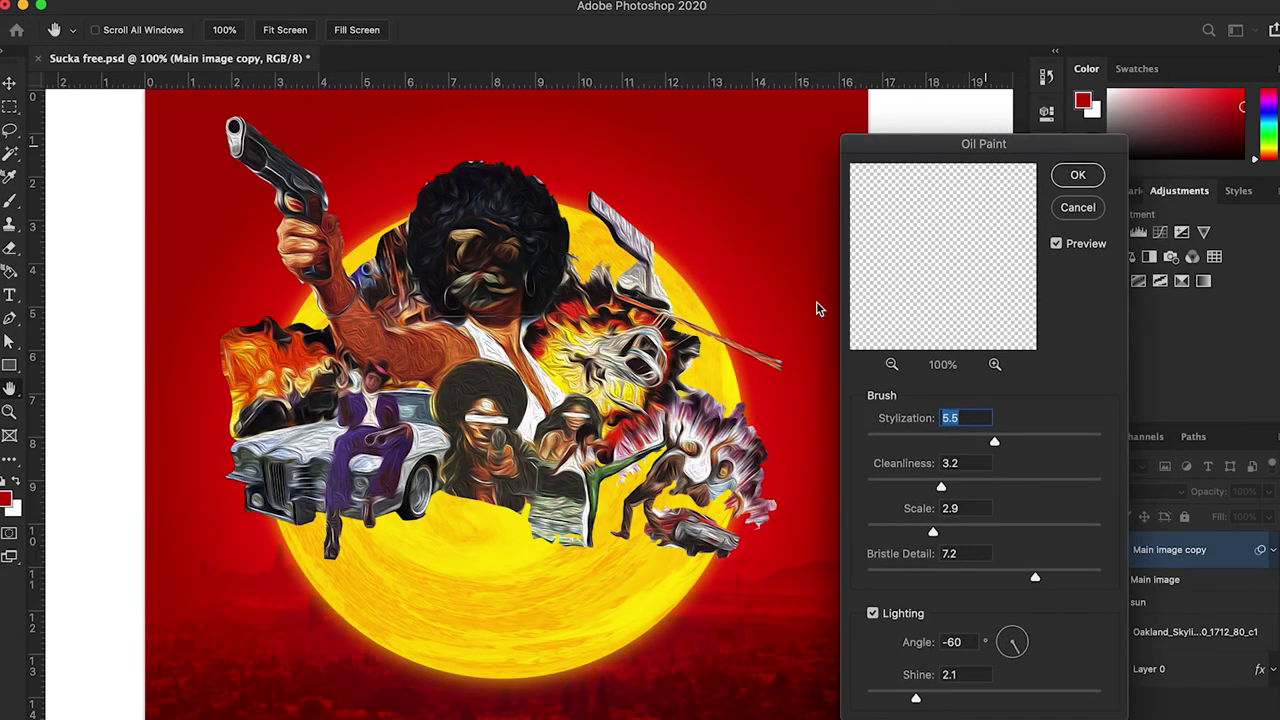
drag(994, 441, 906, 431)
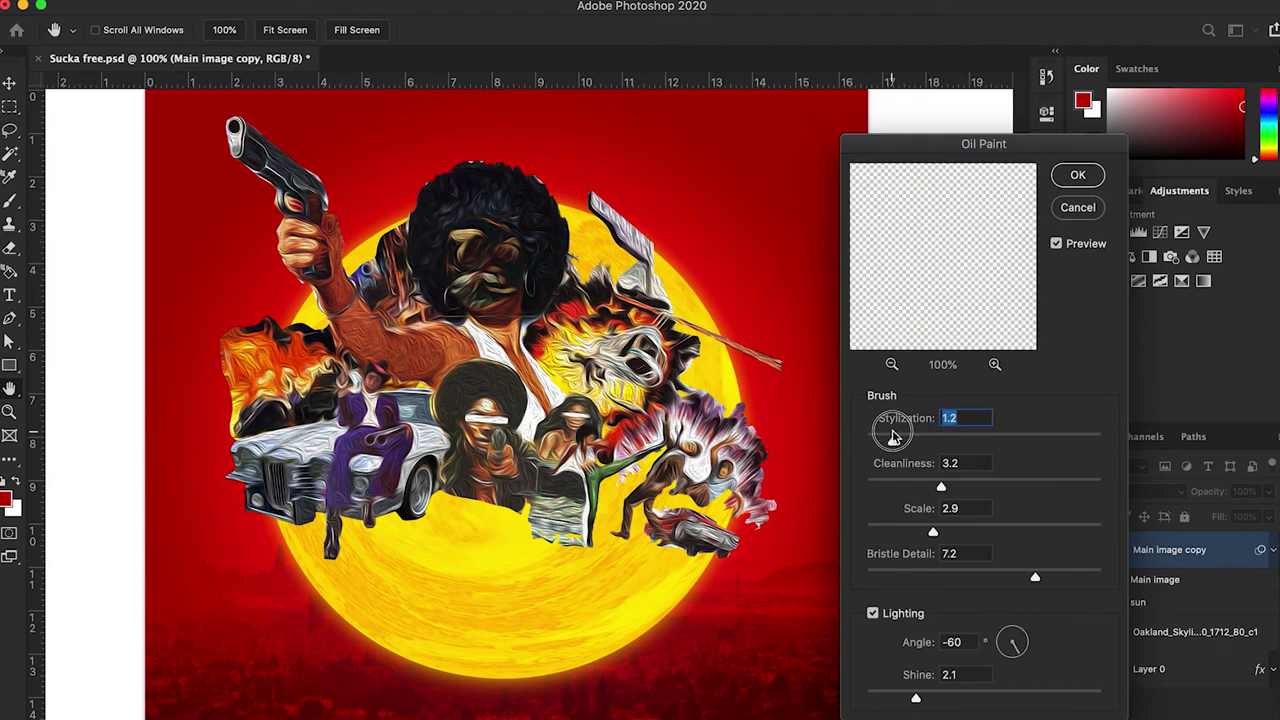
click(891, 366)
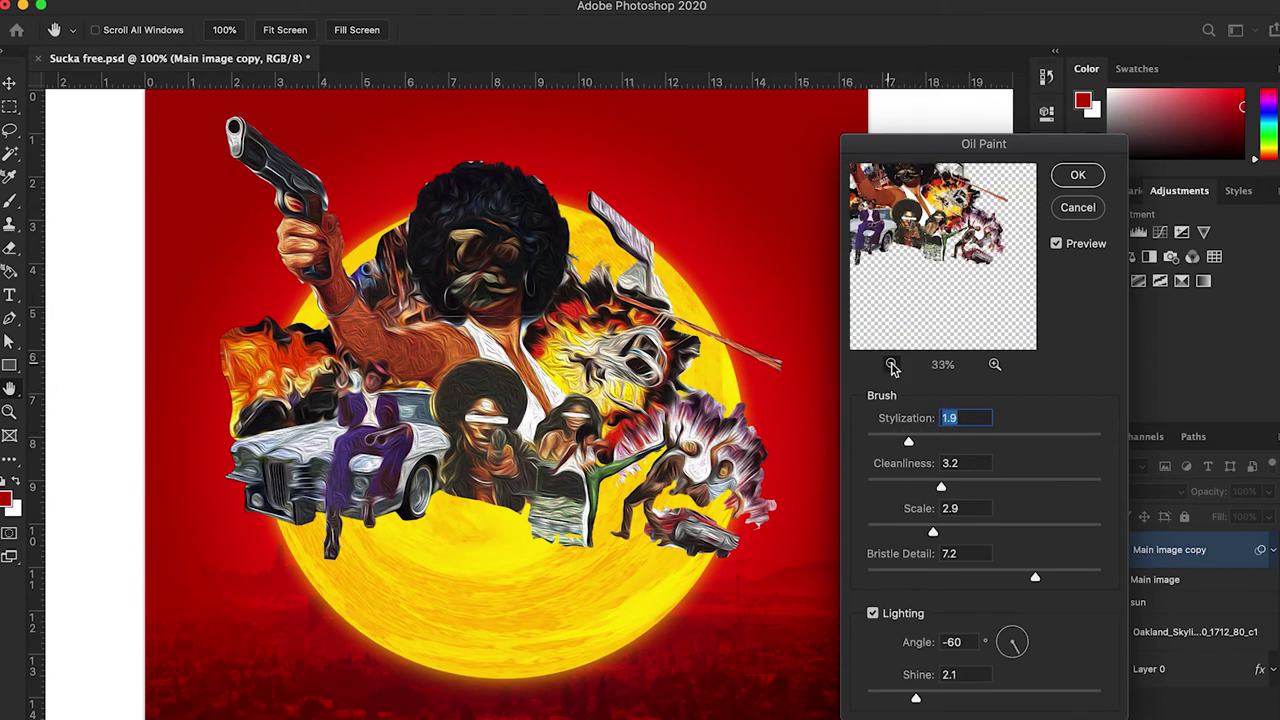
key(Return)
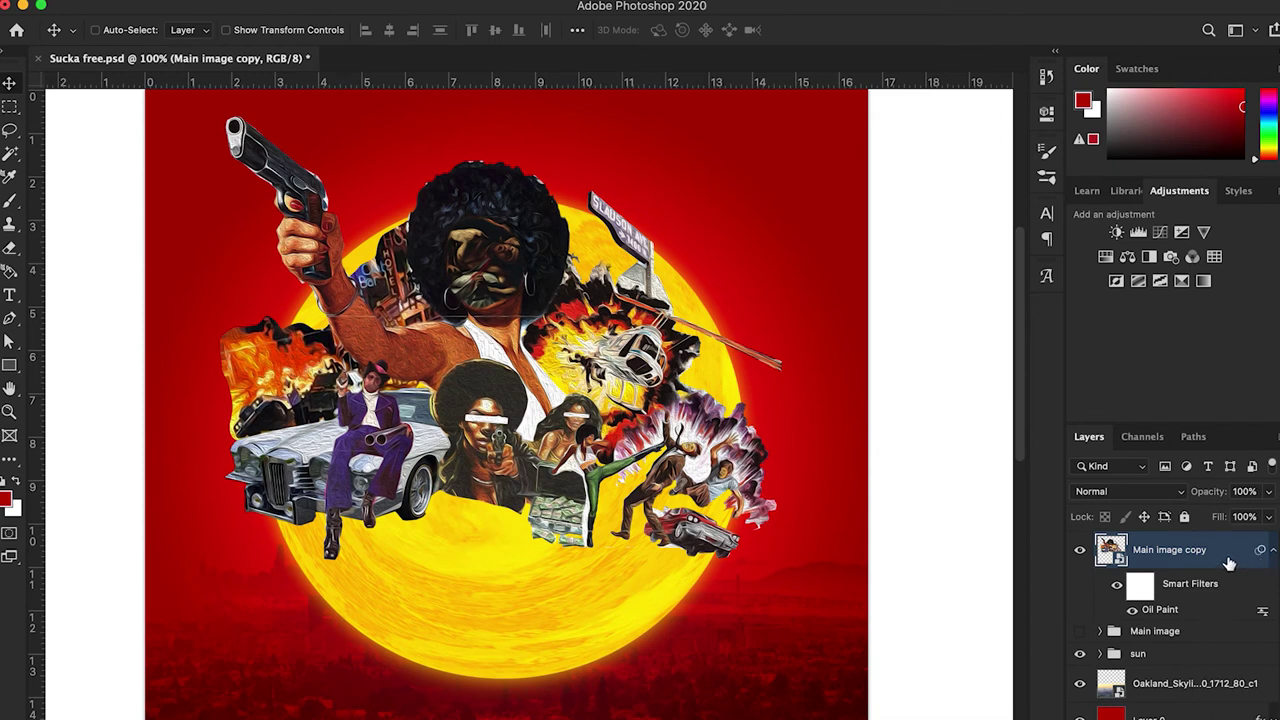
Step: Add a Screen-mode Inner Glow with colour sampled from the sun's yellow
double_click(1228, 563)
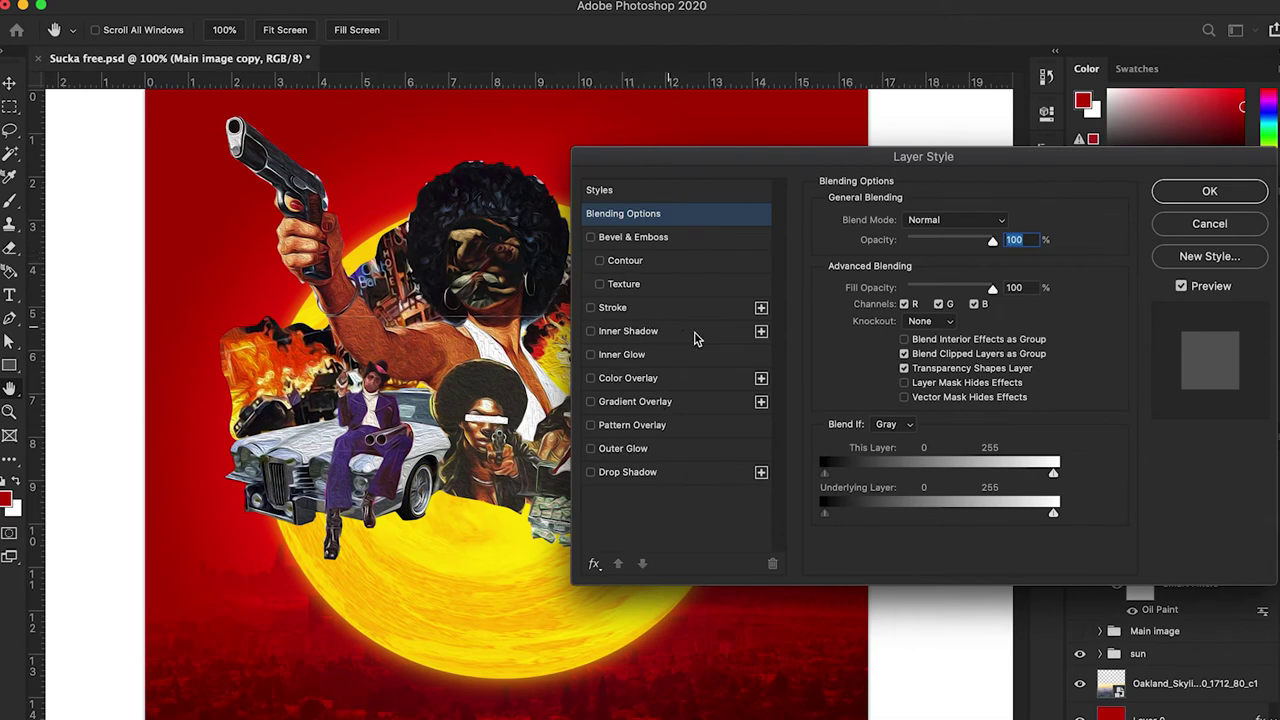
click(641, 357)
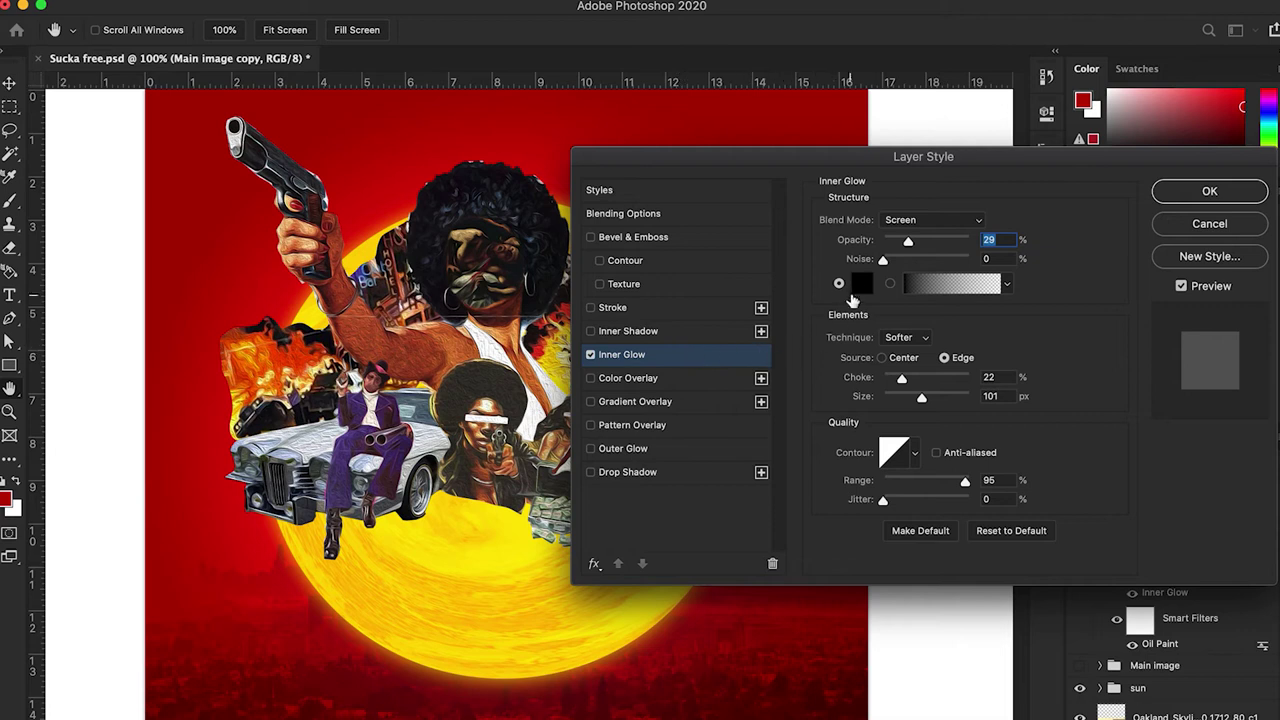
click(914, 221)
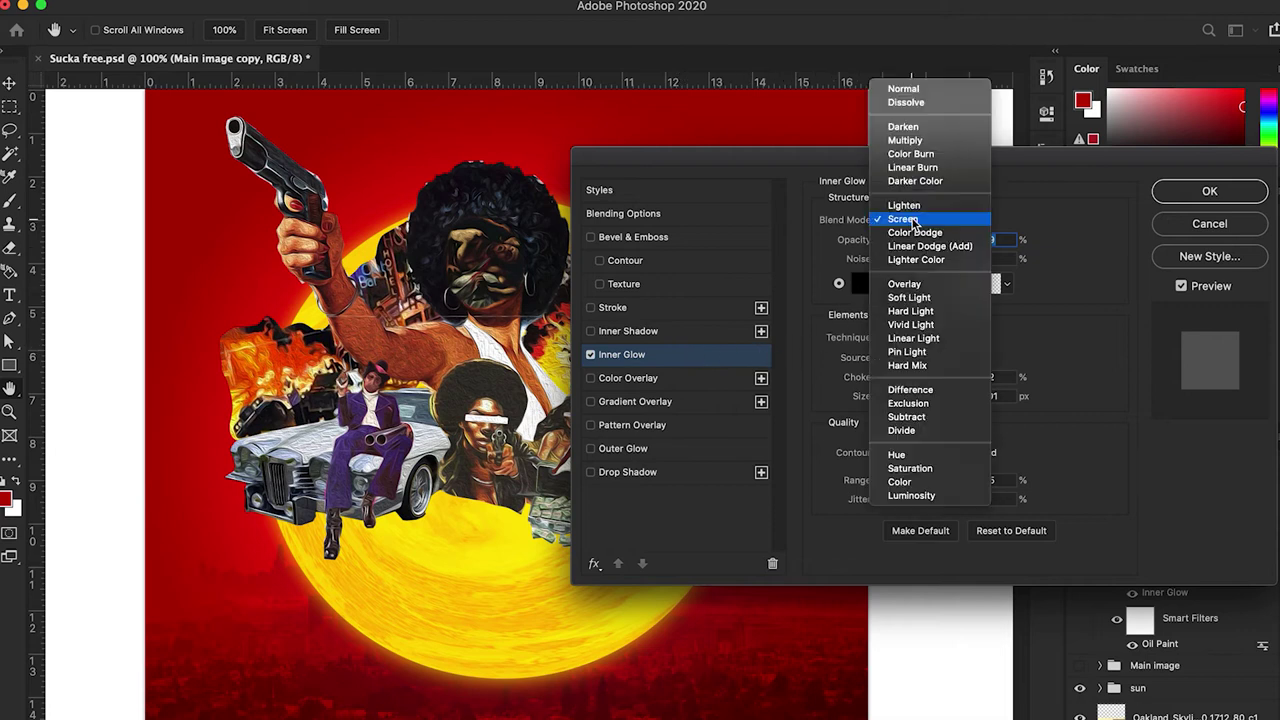
click(922, 92)
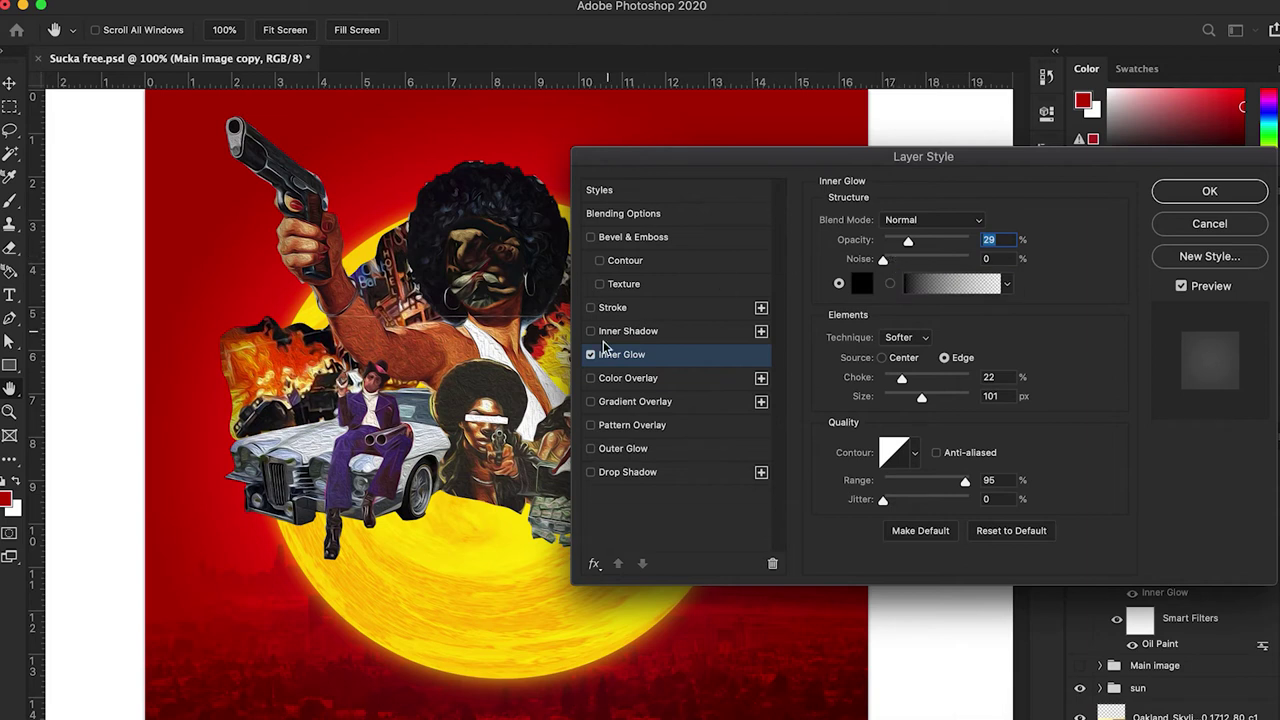
click(861, 284)
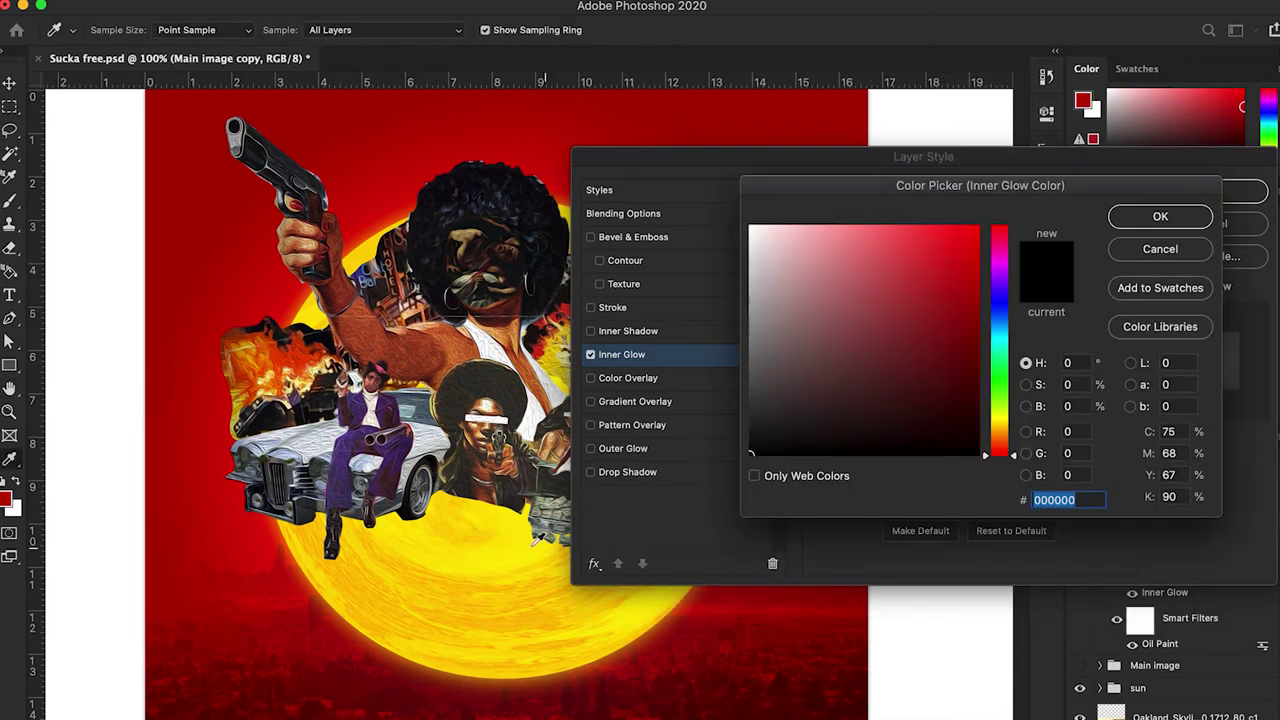
click(497, 540)
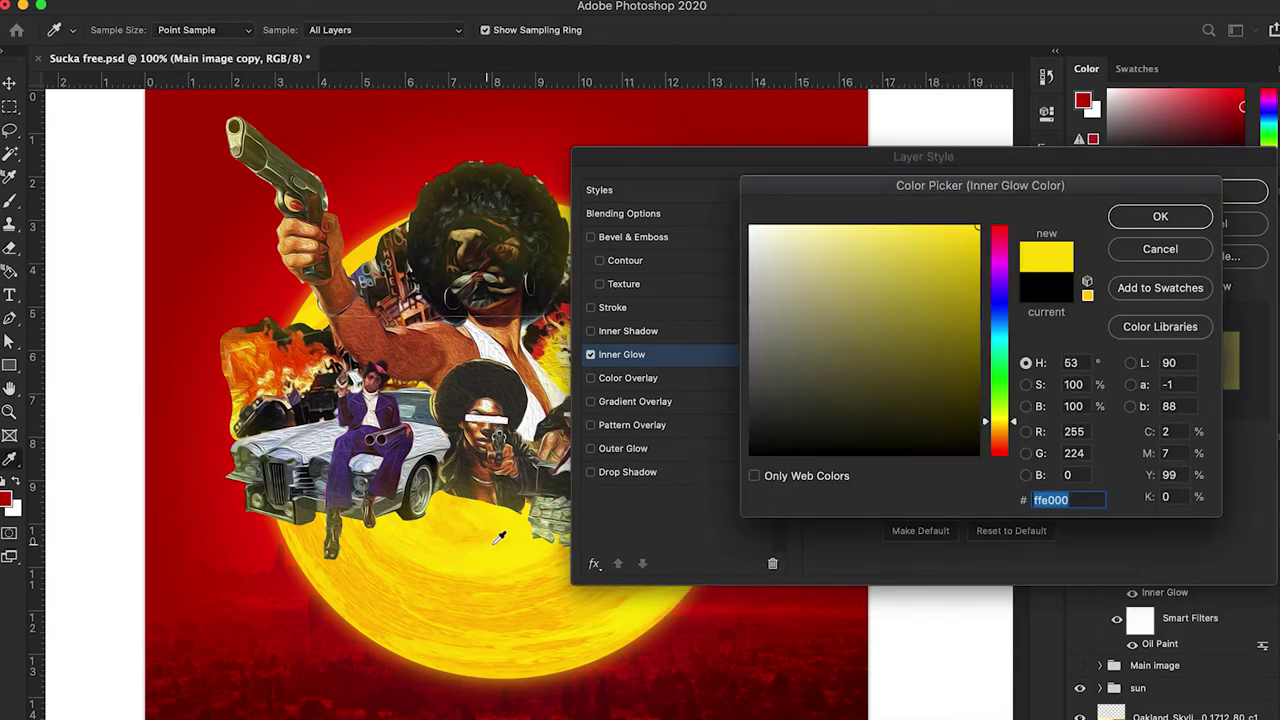
click(1160, 218)
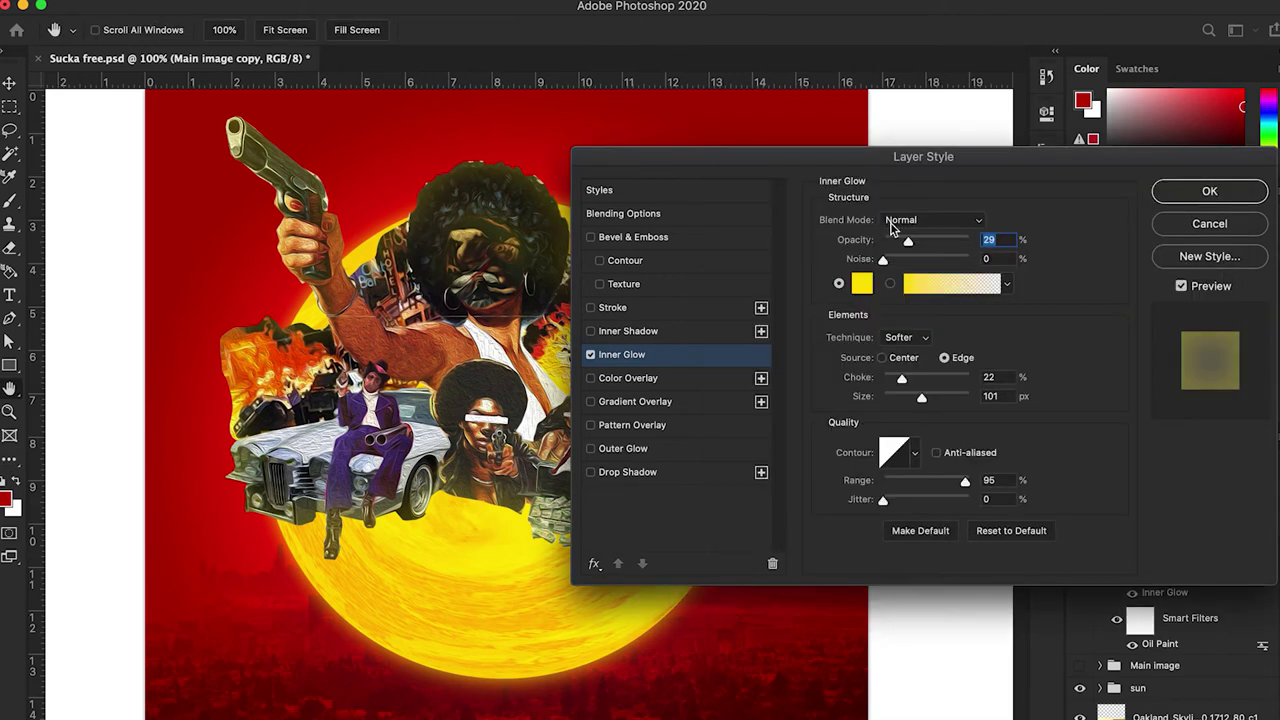
click(892, 222)
click(930, 349)
key(Return)
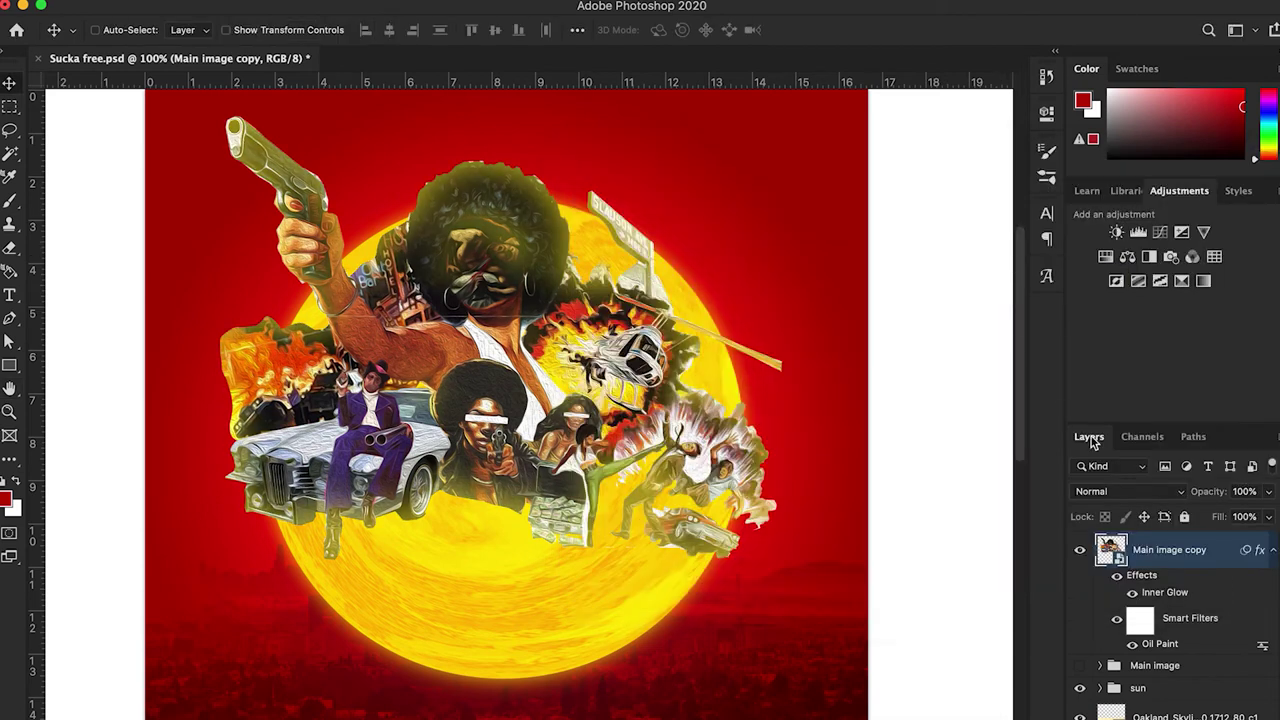
Step: Set the inner glow to Choke 5, Size 24, Range 100, and enable Outer Glow
double_click(1225, 562)
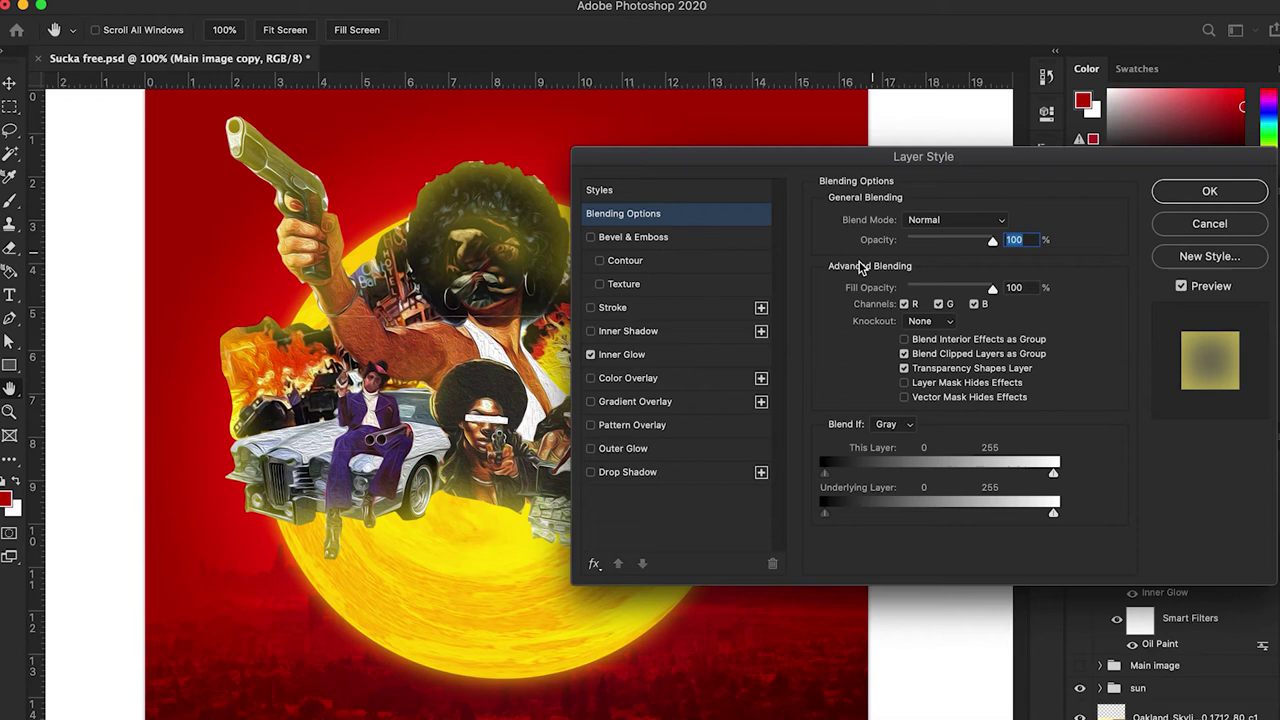
click(668, 356)
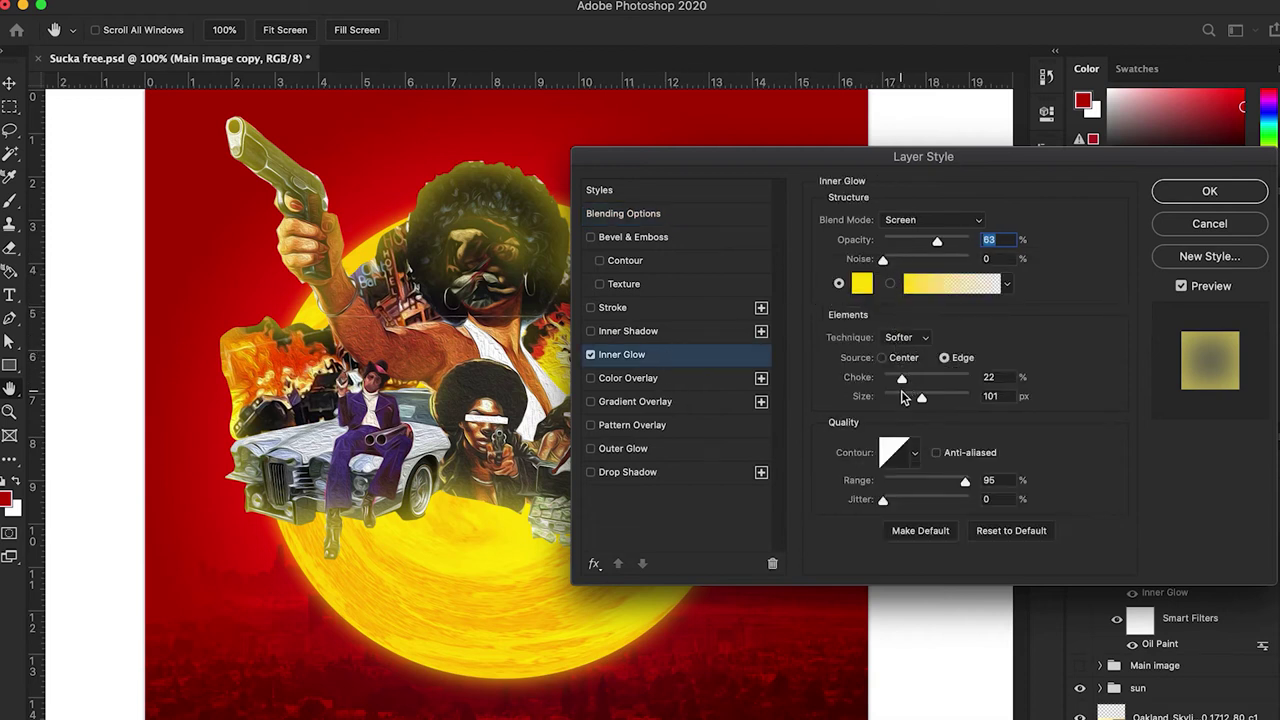
click(990, 377)
text(5)
click(1001, 397)
text(24)
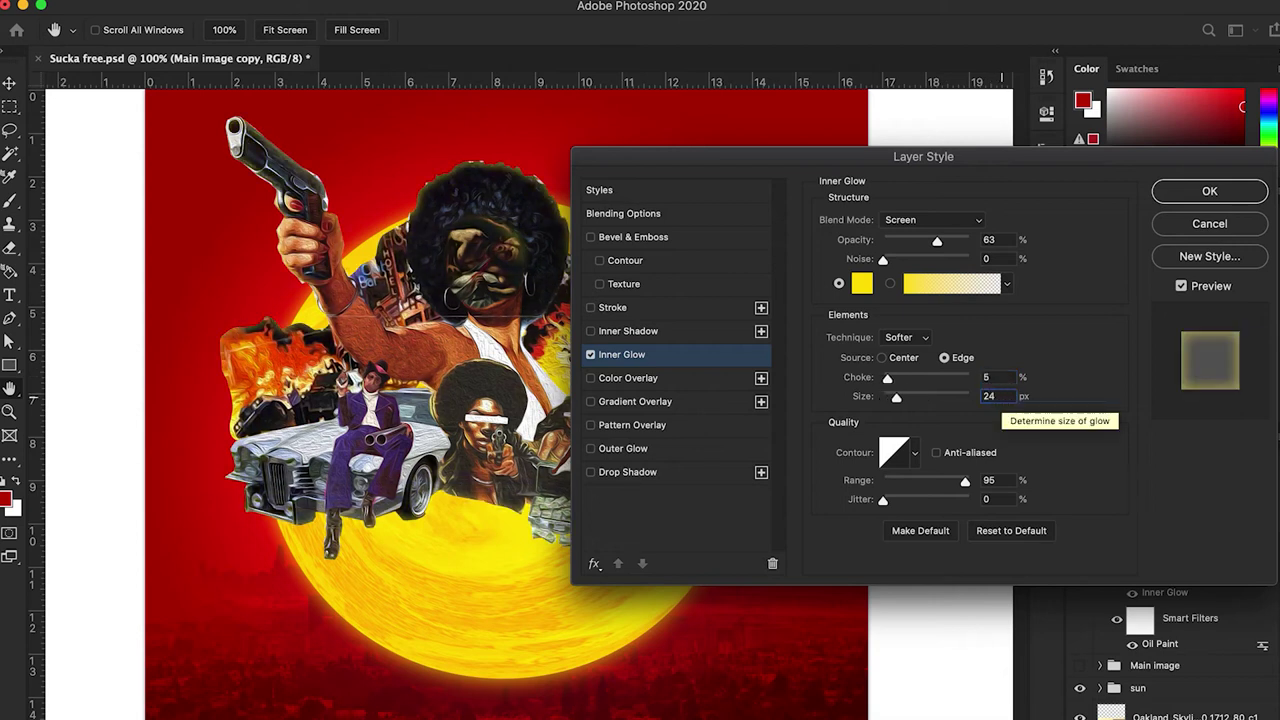
drag(965, 481, 986, 486)
click(630, 449)
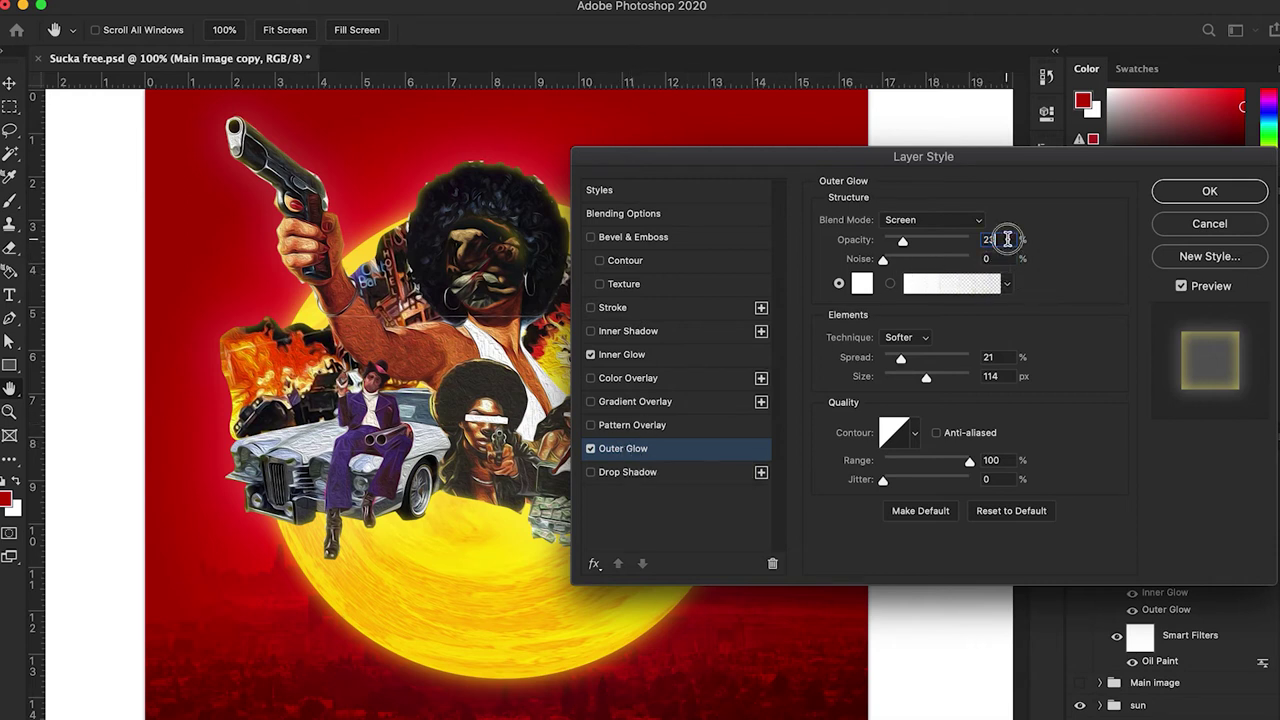
Step: Give the Outer Glow 84% opacity, the sun's yellow ffe000, spread 0 and size 40
text(84)
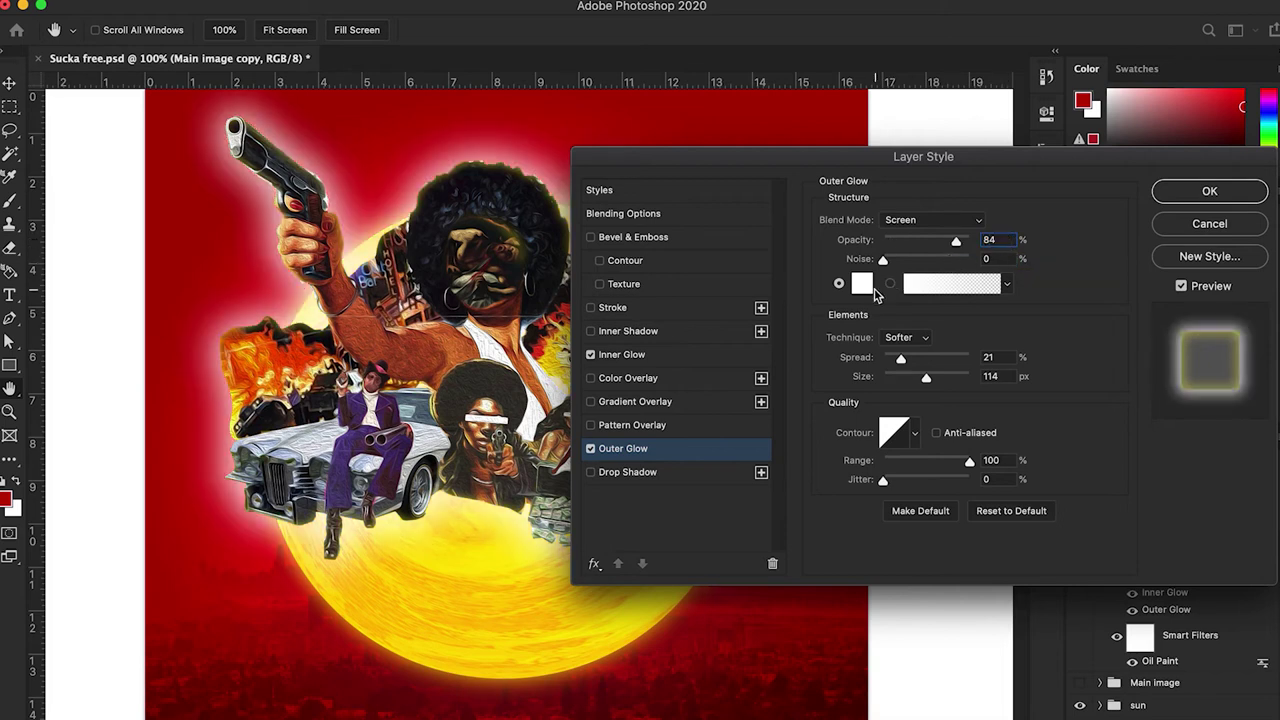
click(858, 288)
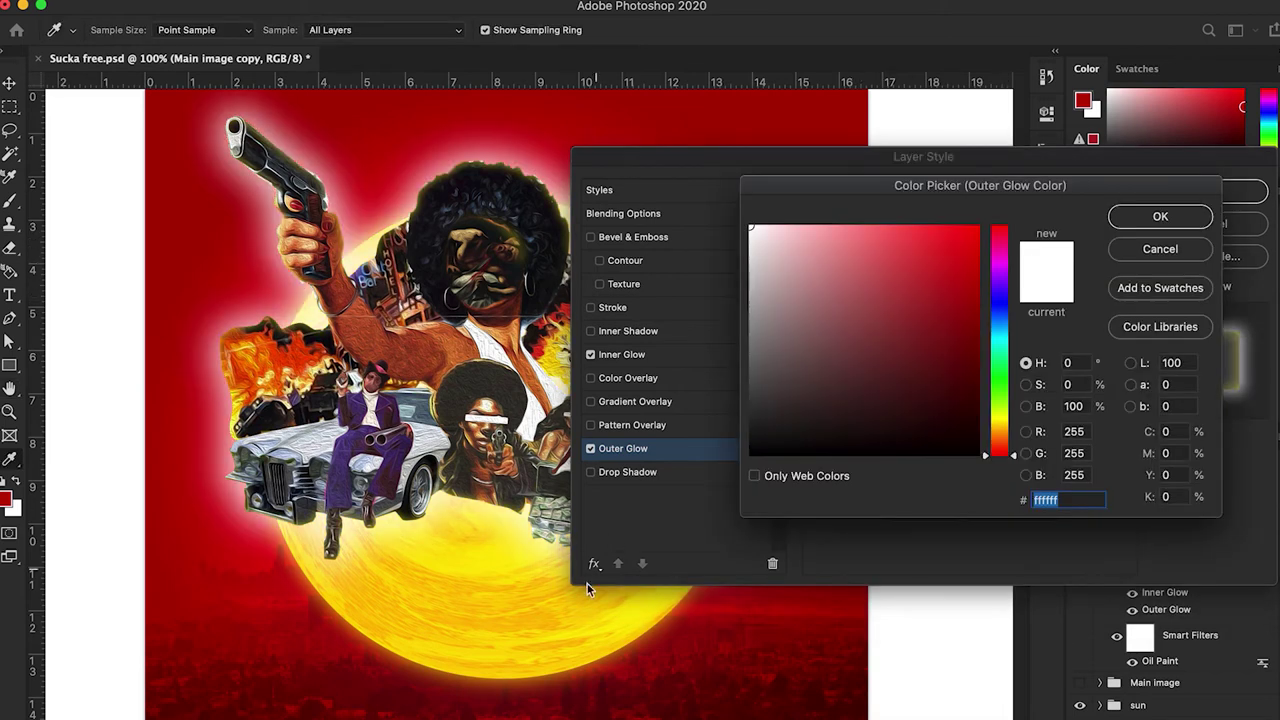
click(505, 633)
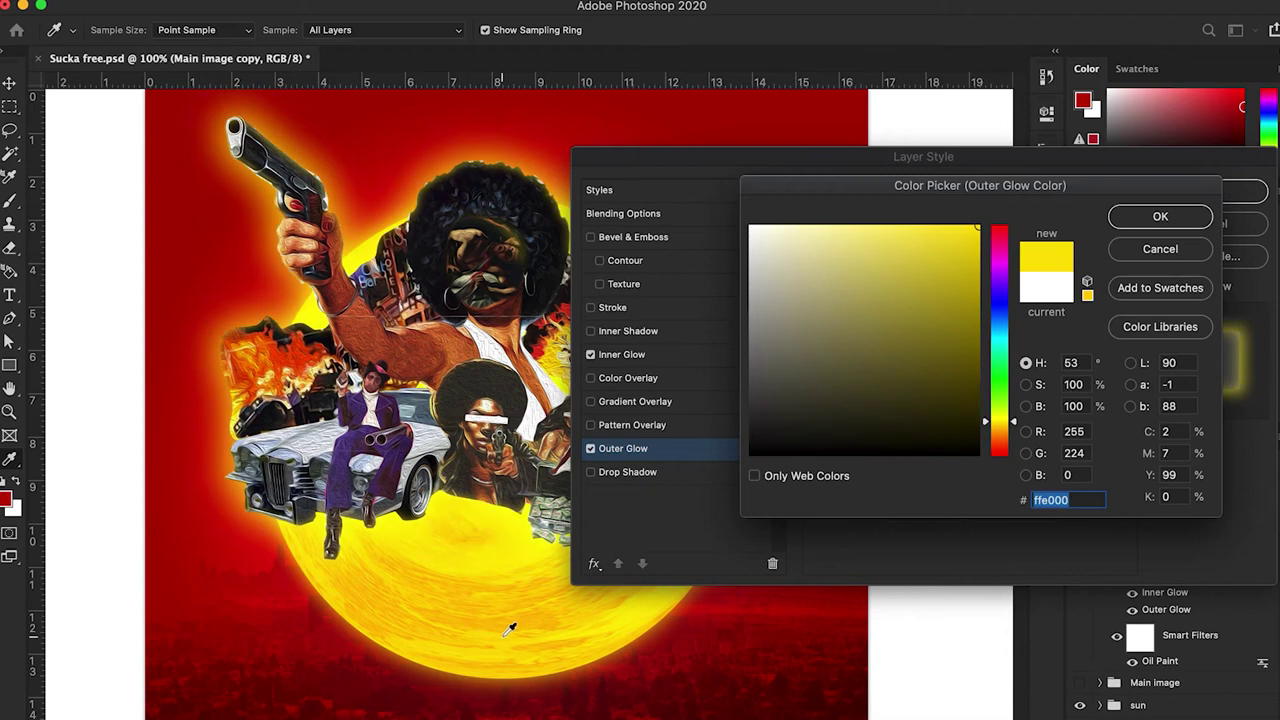
click(1160, 217)
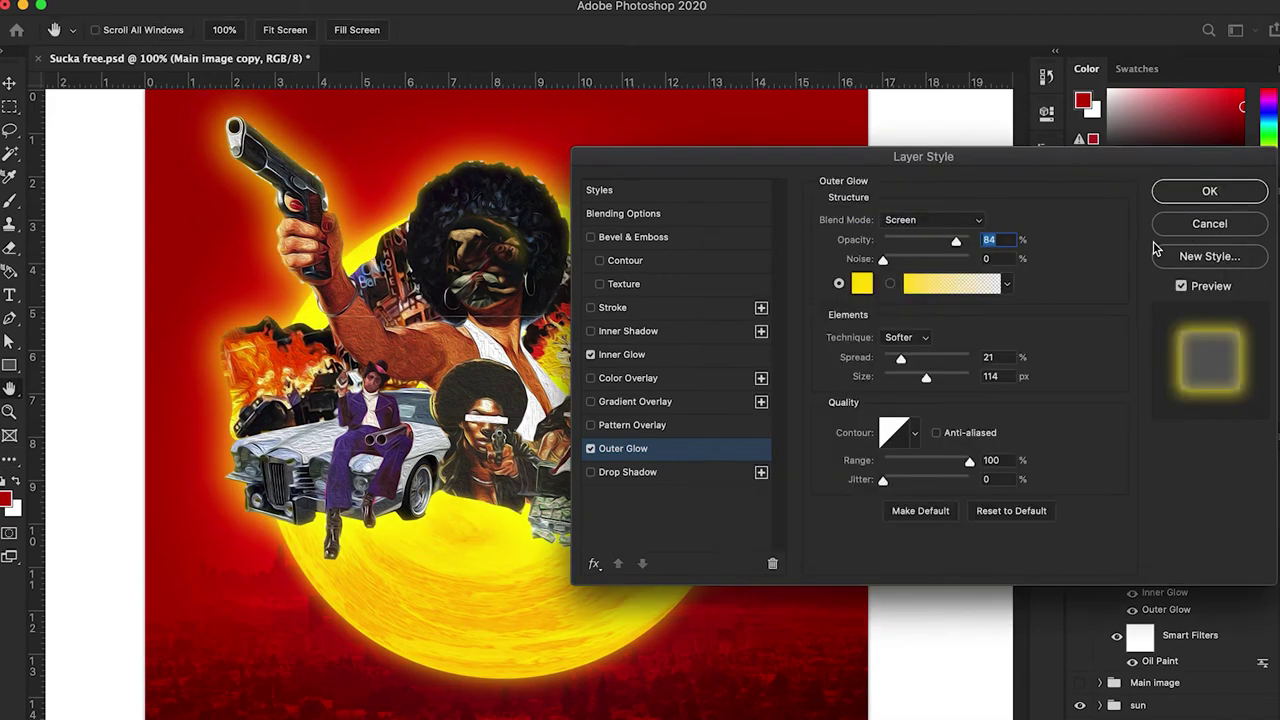
click(1004, 357)
text(0)
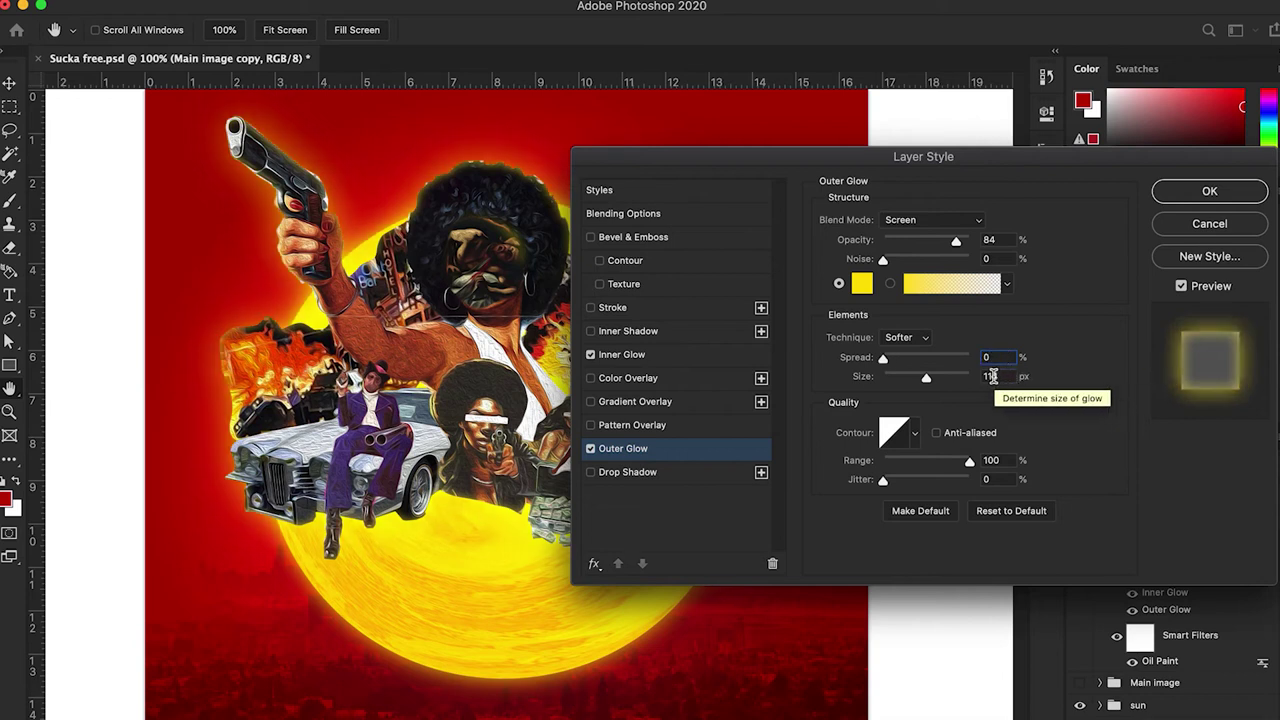
text(40)
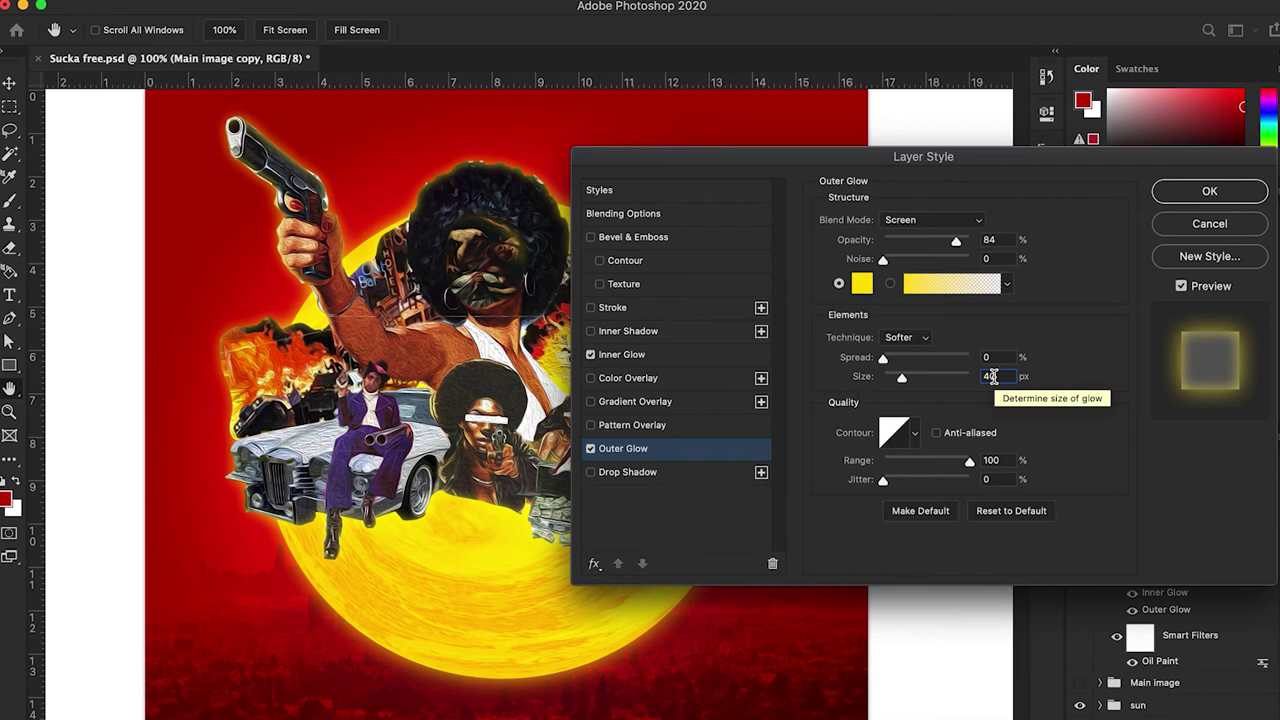
click(1192, 200)
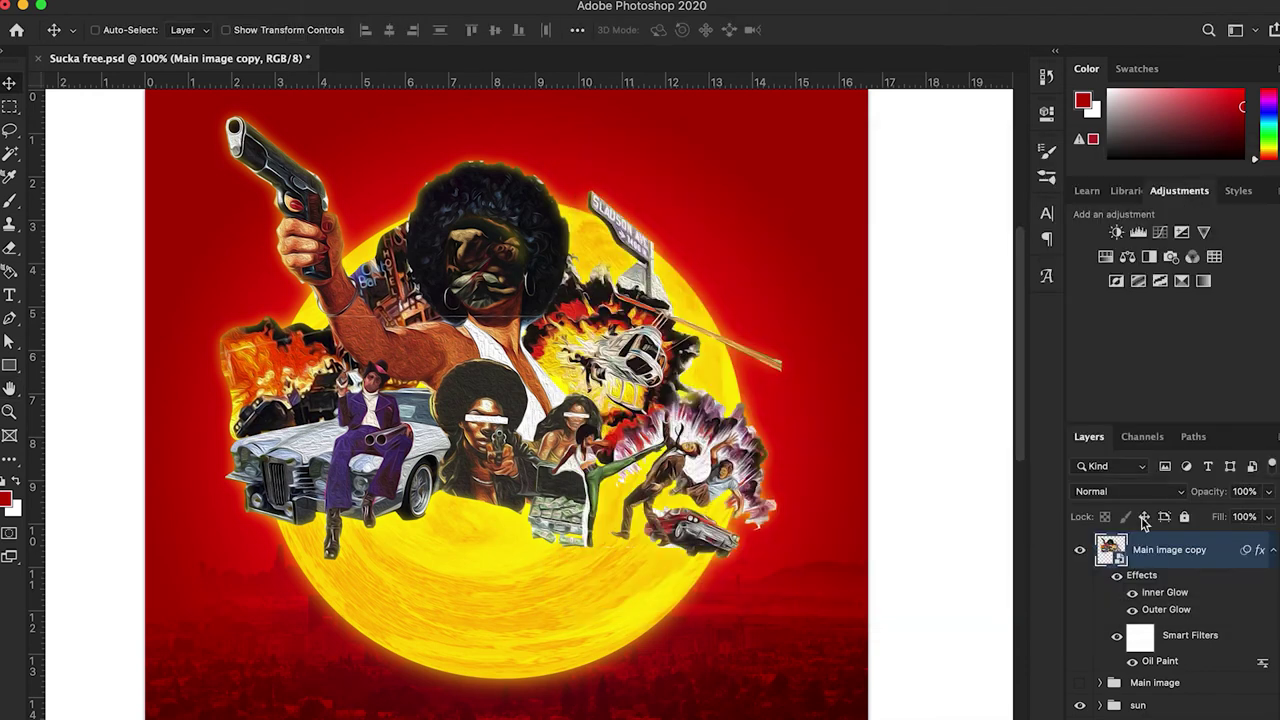
Step: Duplicate the collage layer with Cmd+J and turn off the copy's Outer Glow
click(1272, 558)
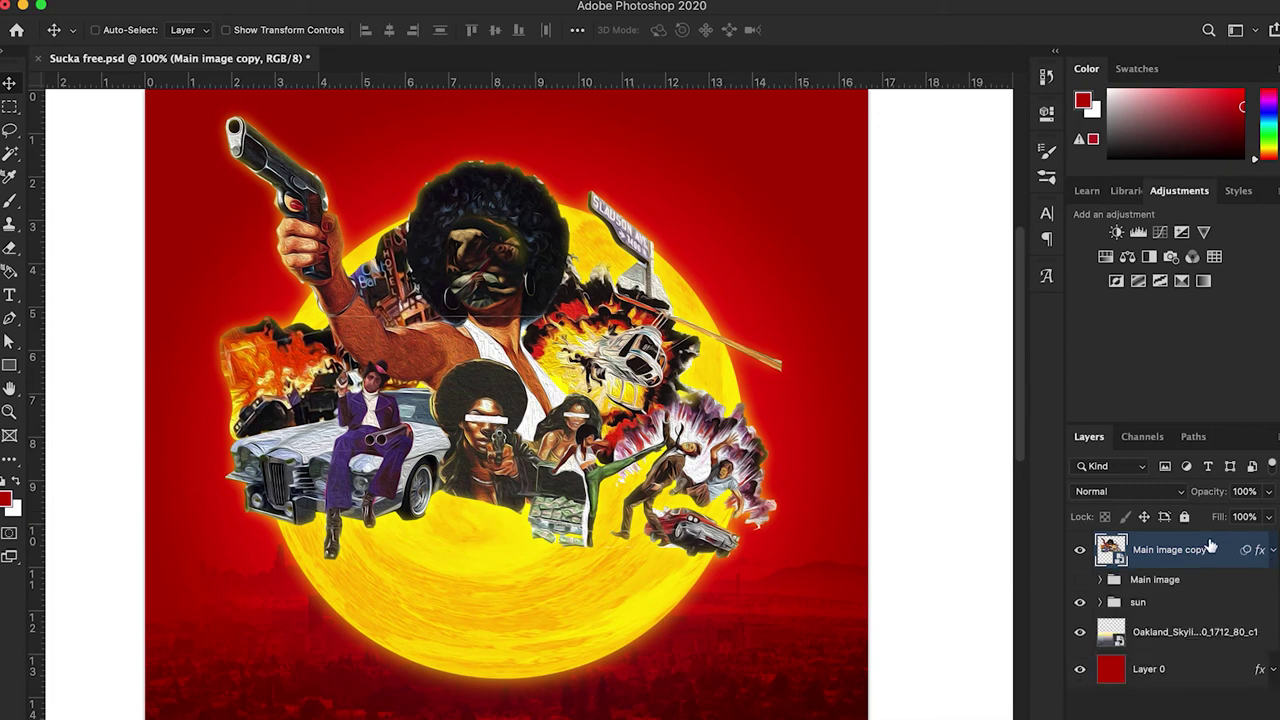
key(super+j)
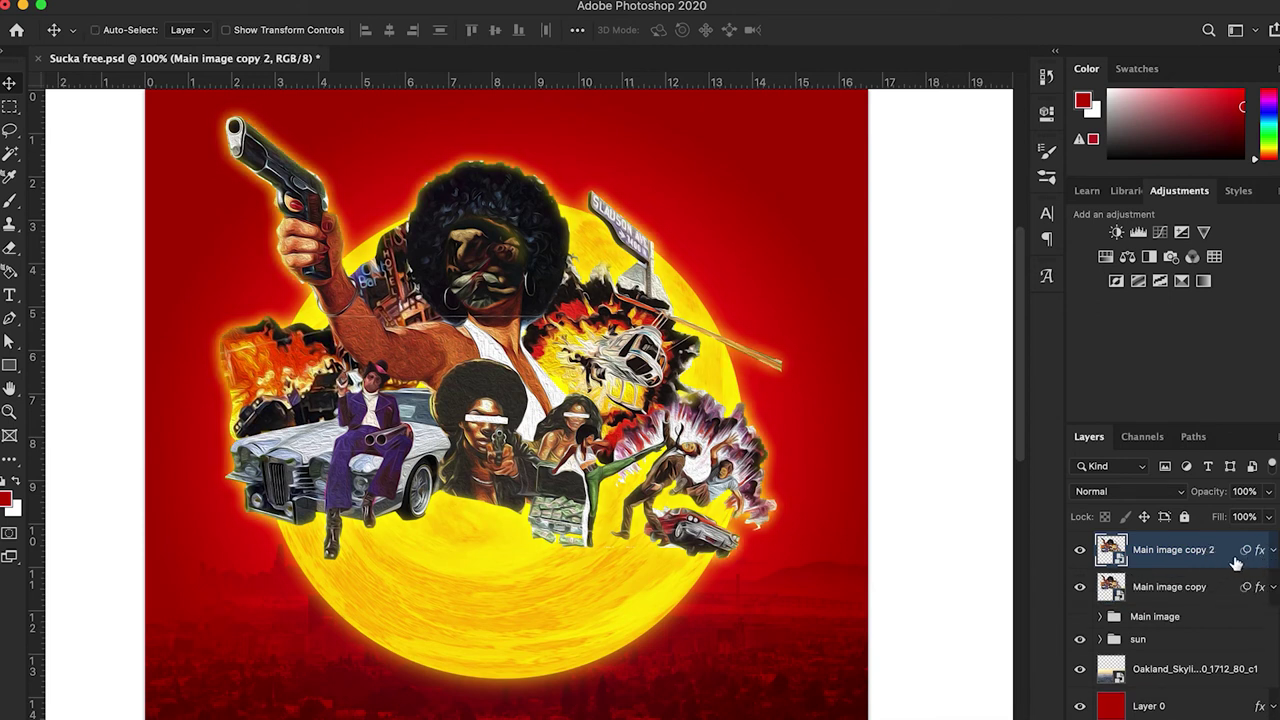
double_click(1222, 562)
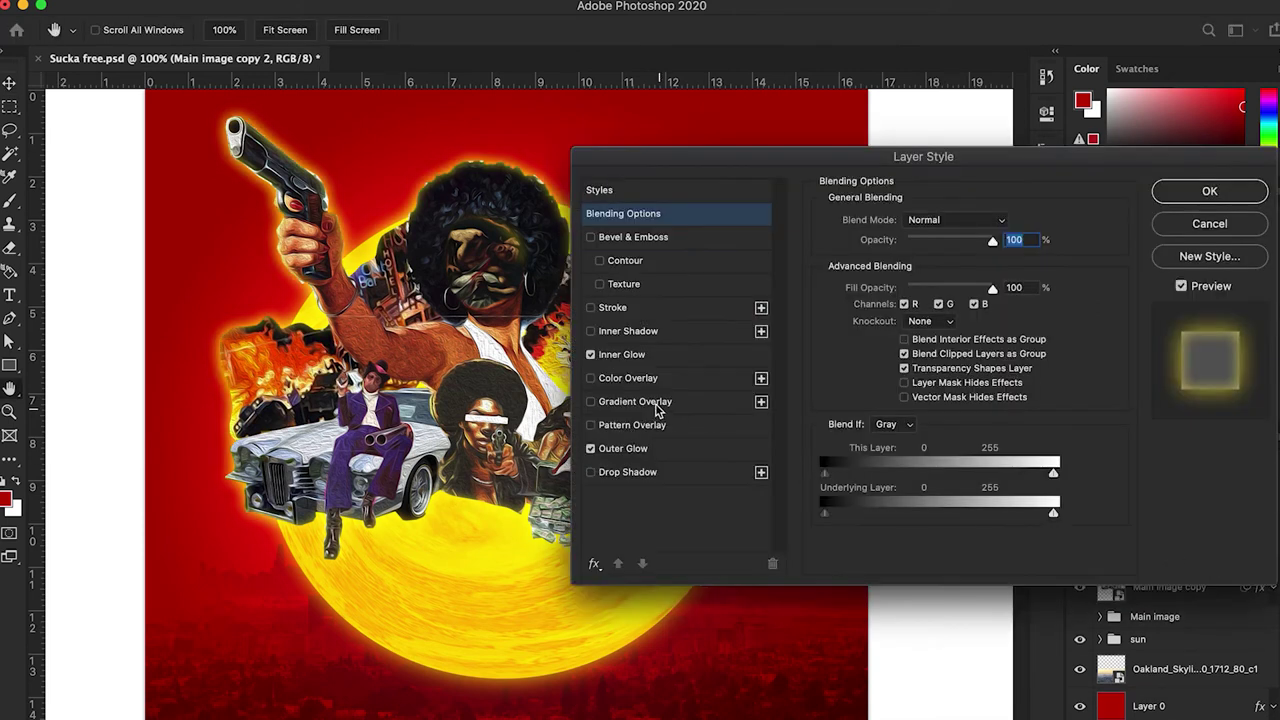
click(590, 354)
click(592, 449)
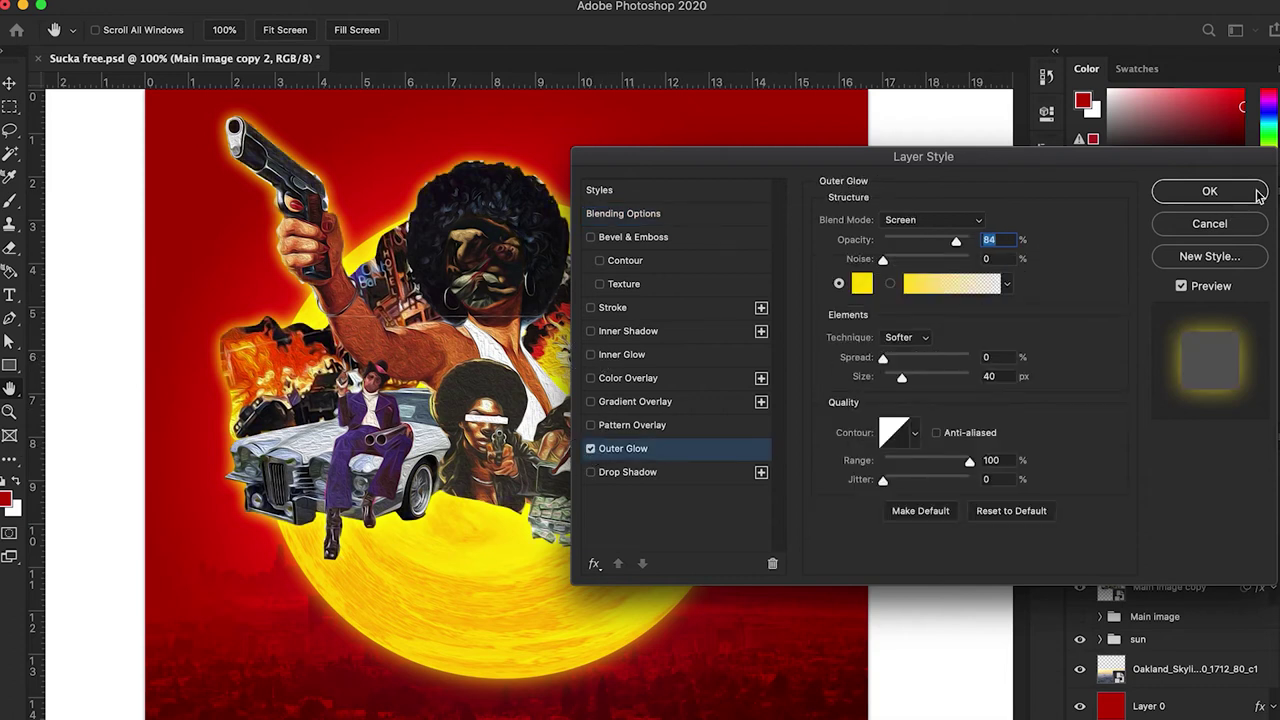
click(591, 449)
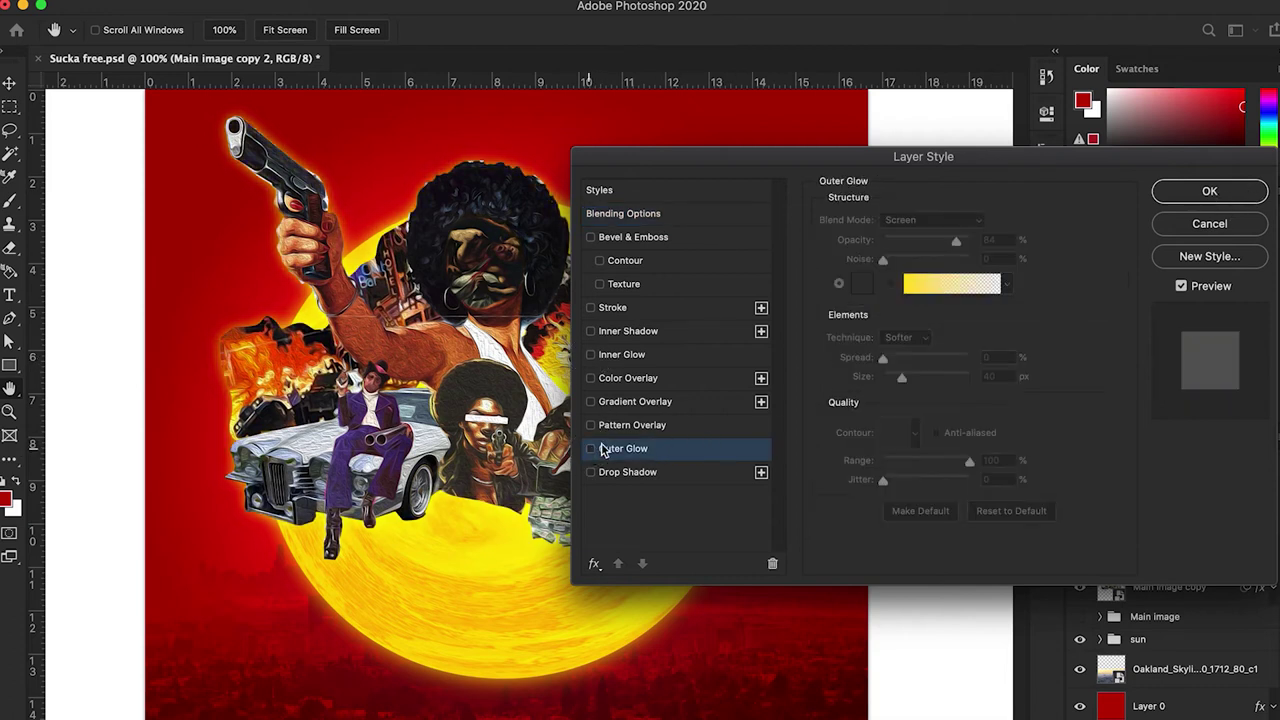
click(1212, 192)
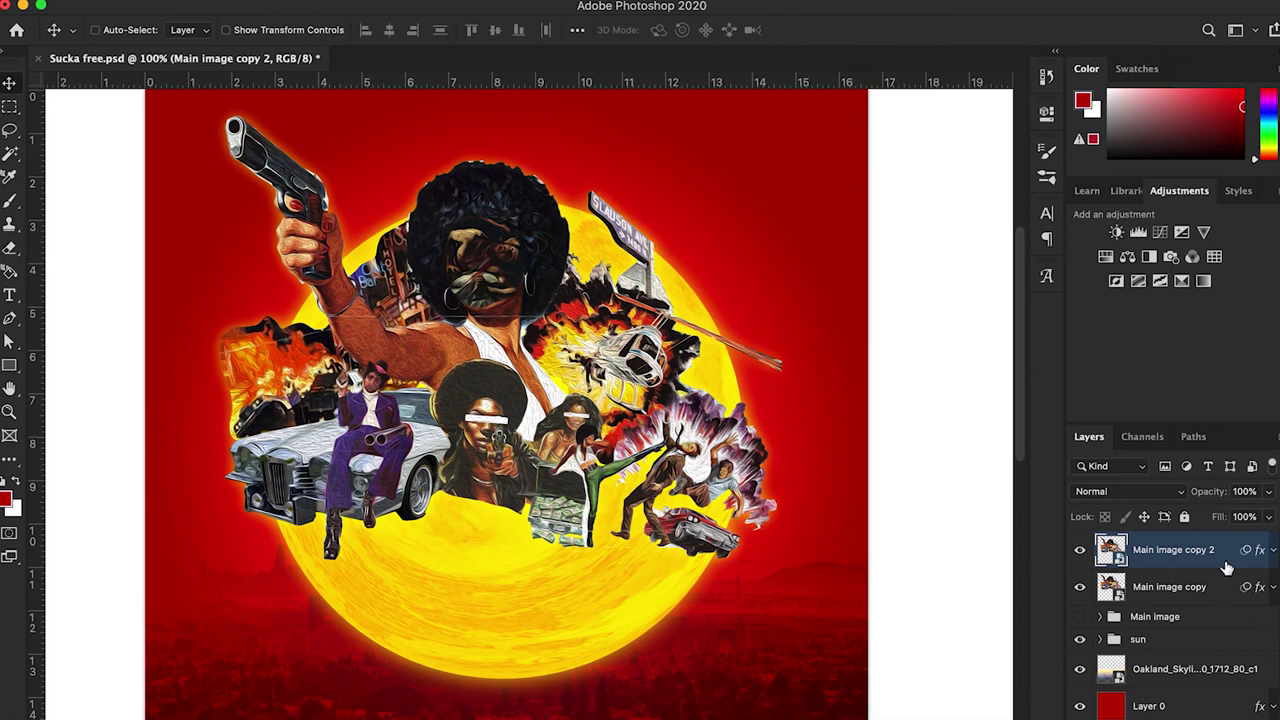
Step: Set the Main image copy 2 layer's blend mode to Luminosity
click(1160, 492)
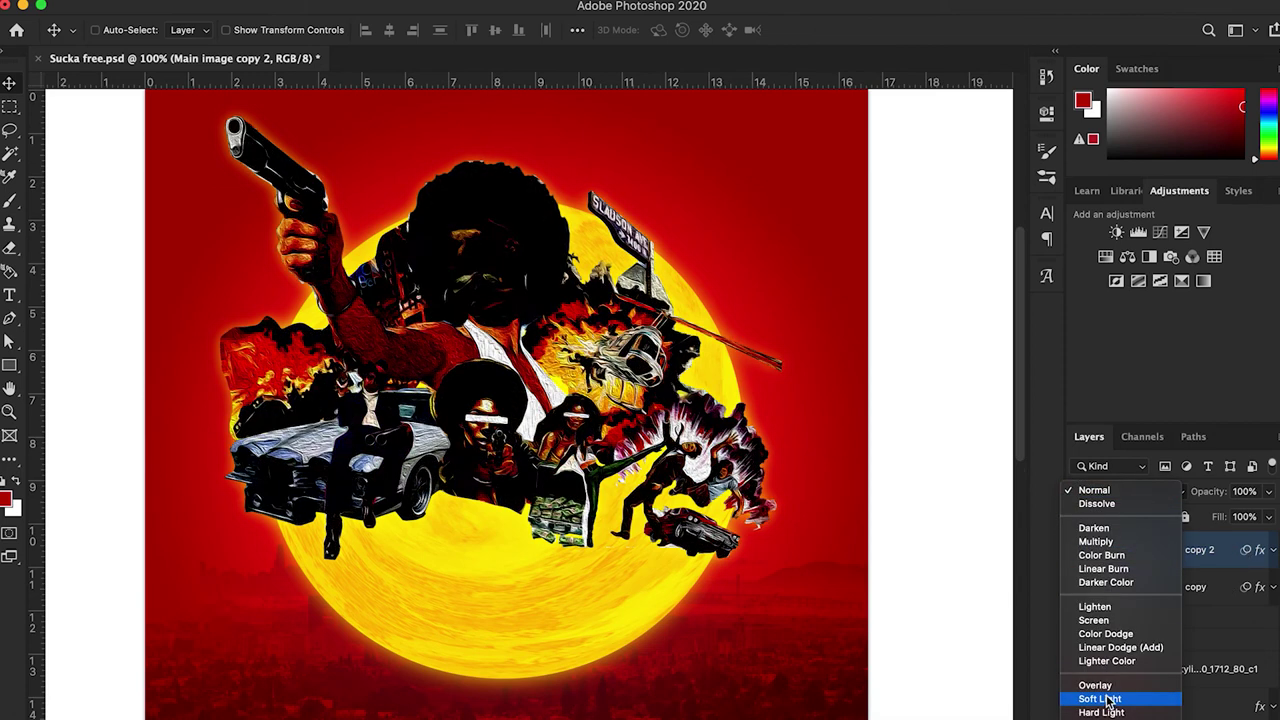
key(Return)
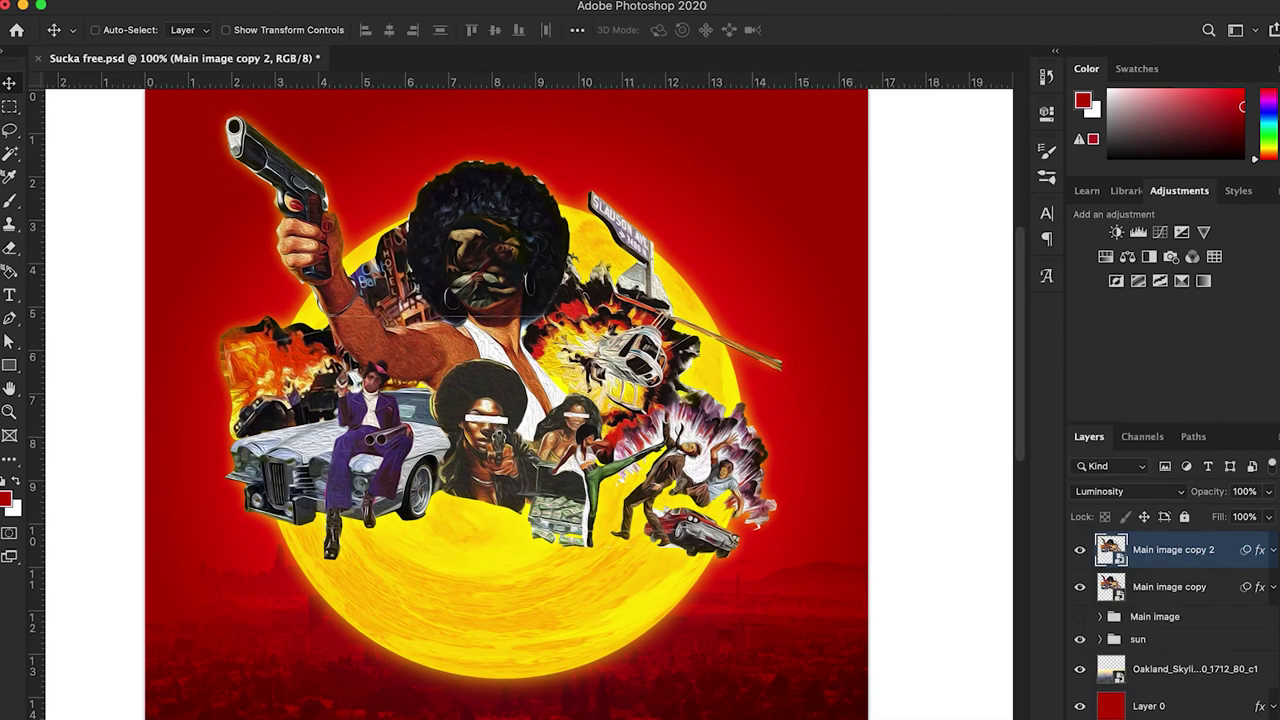
mouse_move(295, 5)
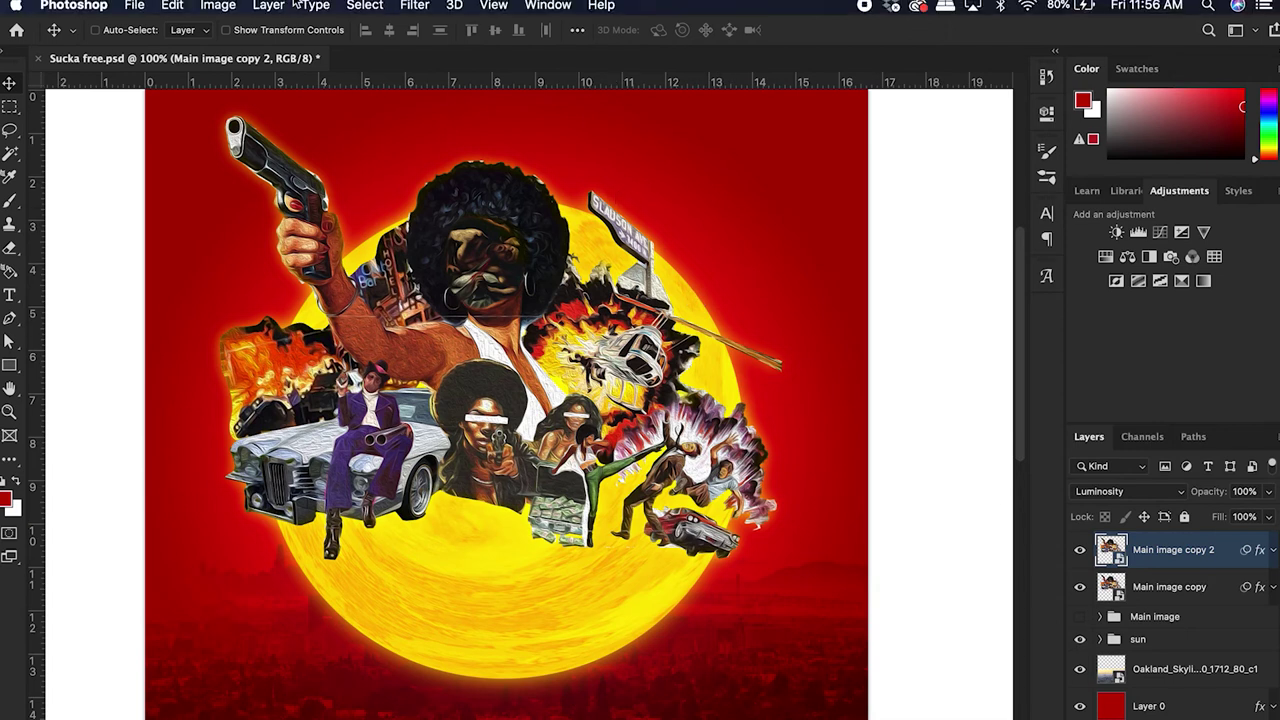
Step: Apply the Filter Gallery's Diffuse Glow filter to the Main image copy 2 collage
click(430, 8)
click(432, 86)
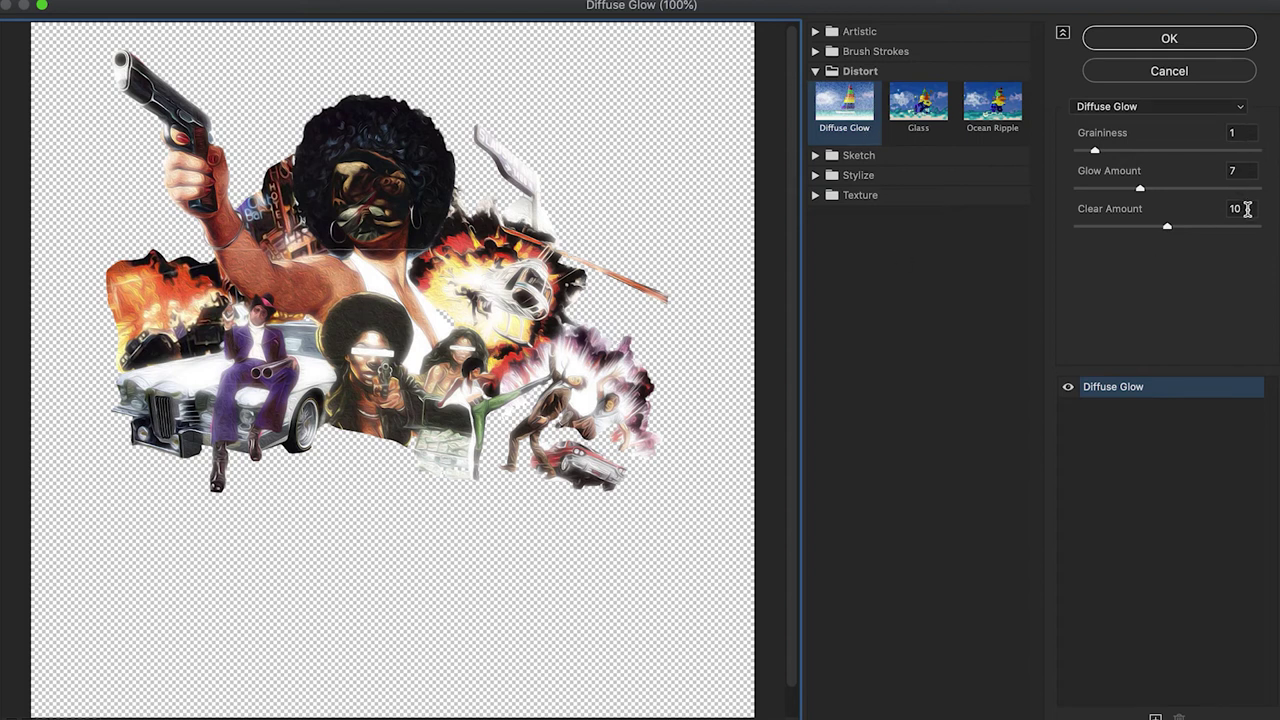
click(1145, 38)
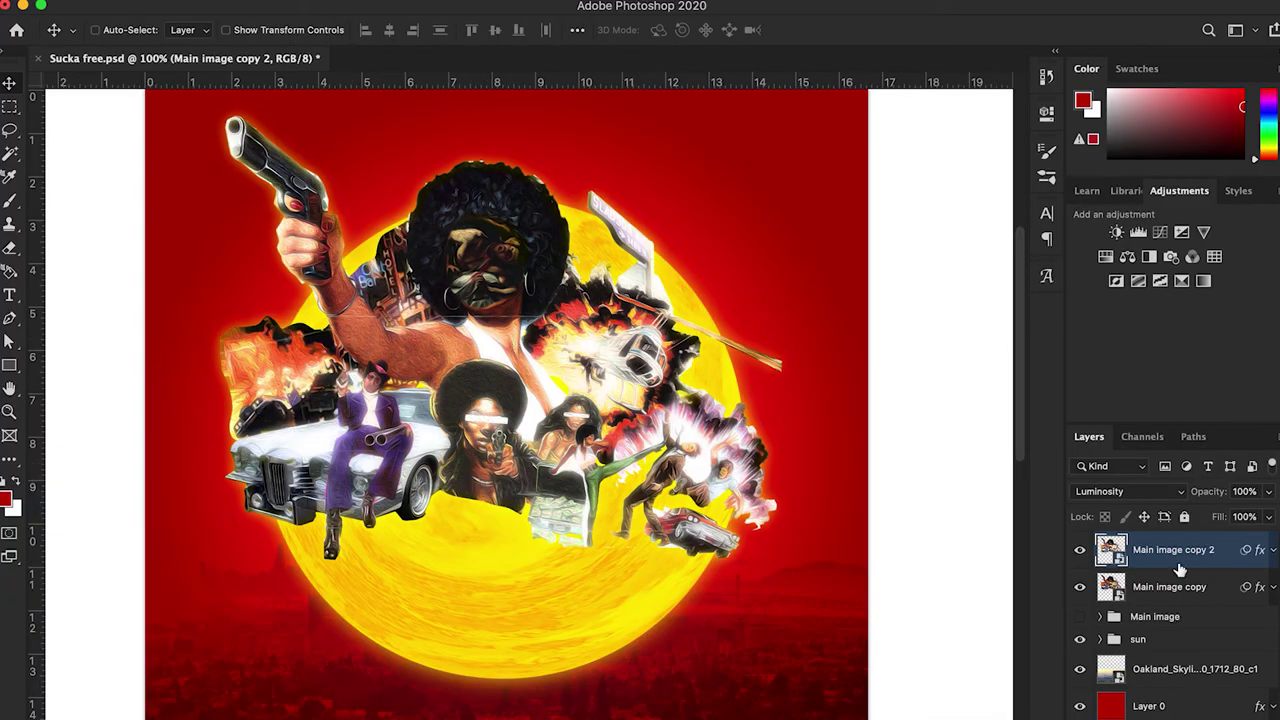
Step: Lower the collage layer's opacity to 80% and save the file
drag(1220, 498, 1198, 498)
mouse_move(1205, 497)
mouse_down()
mouse_move(1190, 499)
mouse_move(1222, 496)
mouse_up()
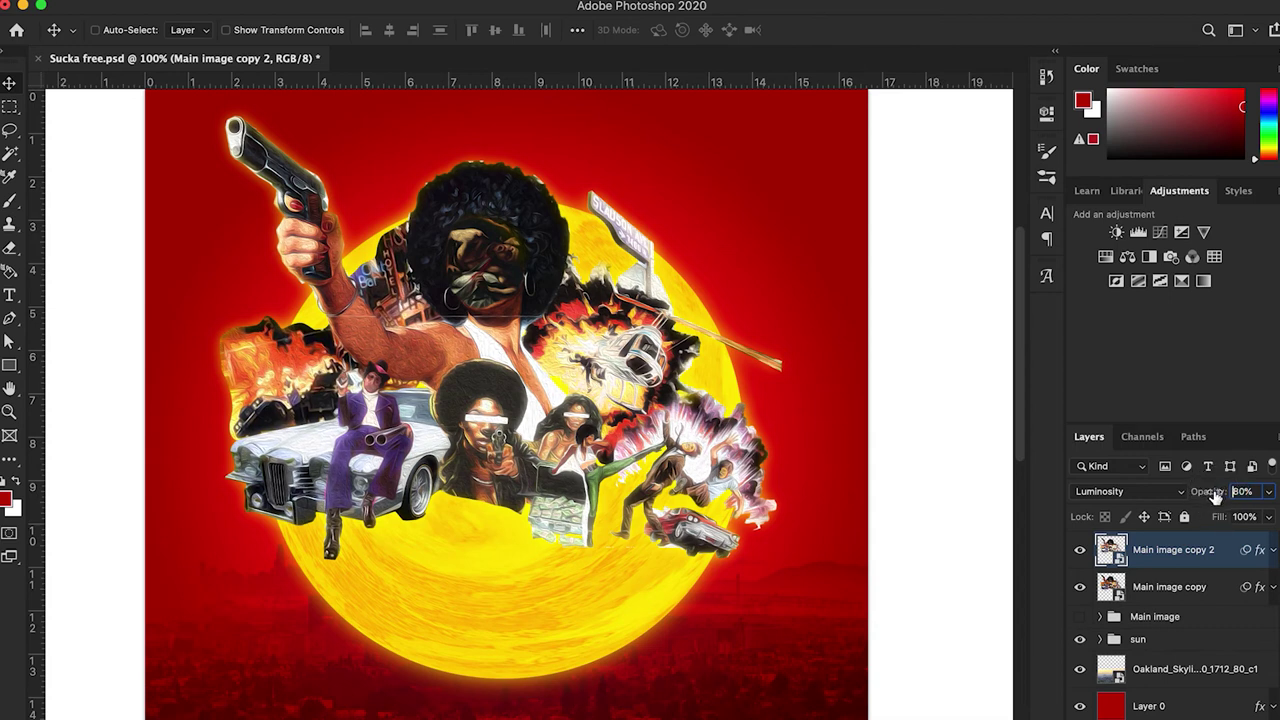
key(super+s)
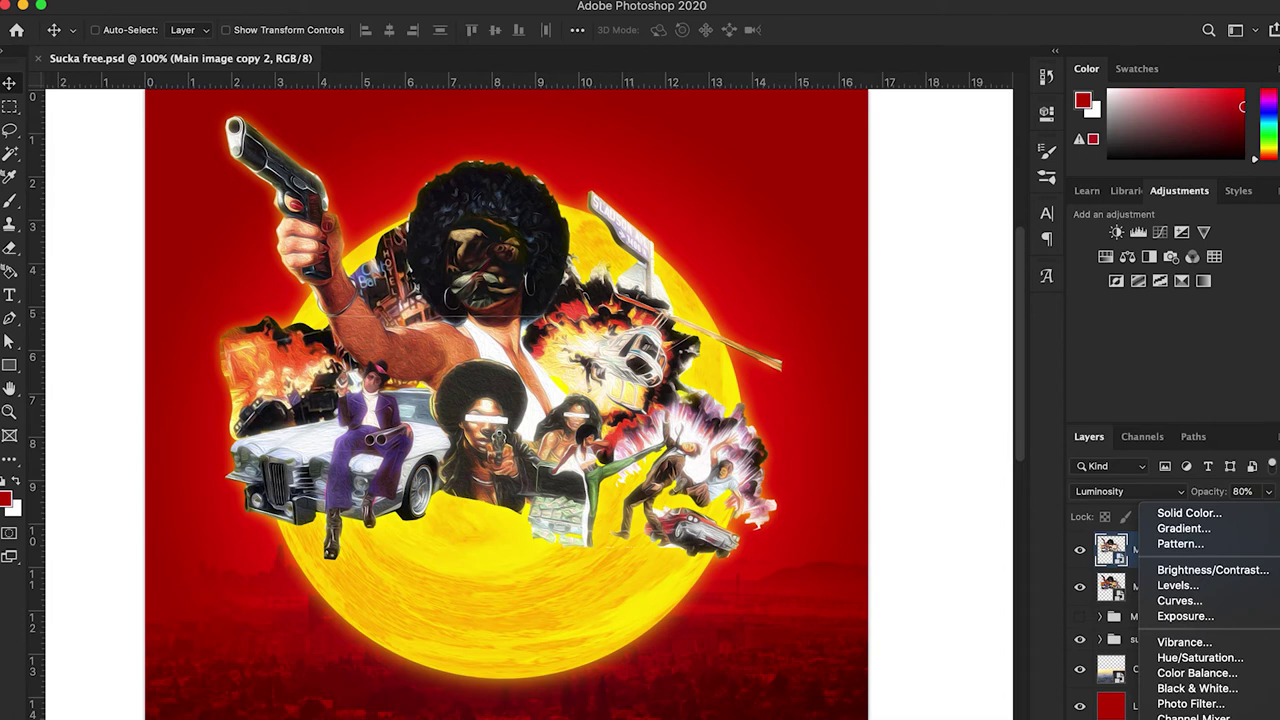
Step: Add a Gradient Map adjustment layer above the collage
scroll(1209, 600, down, 2)
scroll(1209, 600, down, 1)
click(1226, 568)
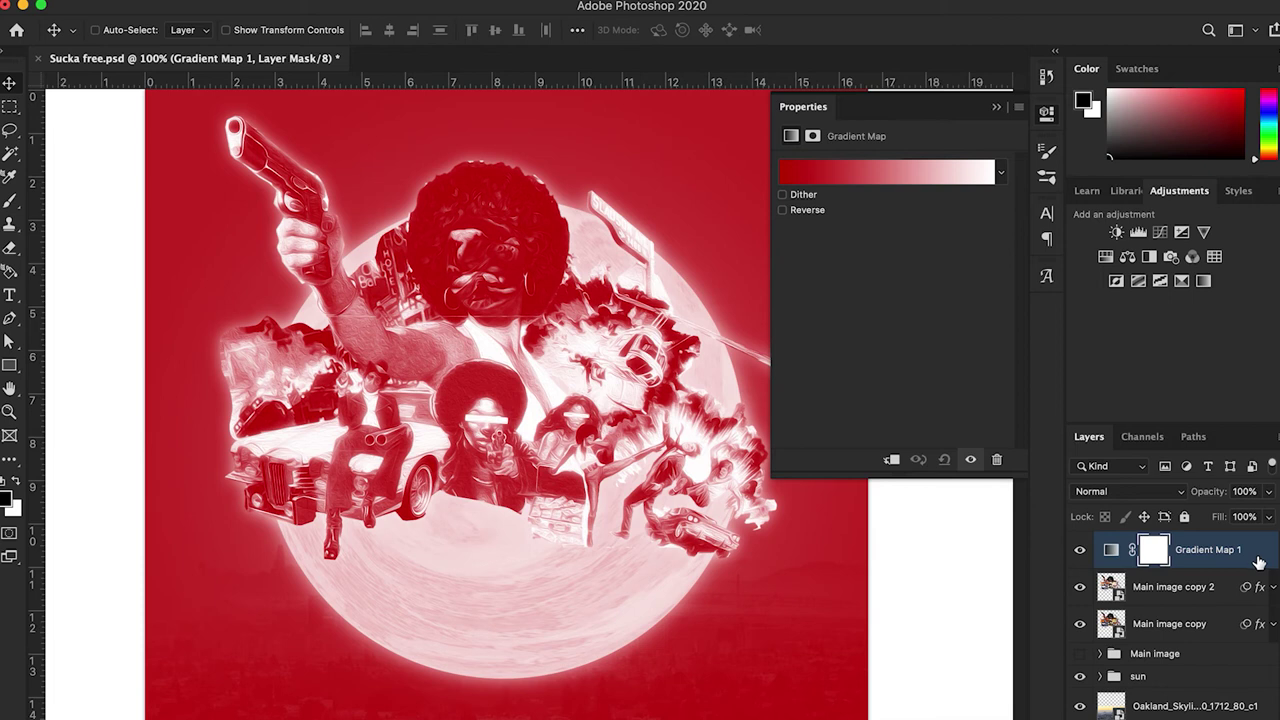
Step: Group both Main image copy layers as 'manin image 2' and clip Gradient Map 1 to it
click(1226, 598)
shift+click(1209, 624)
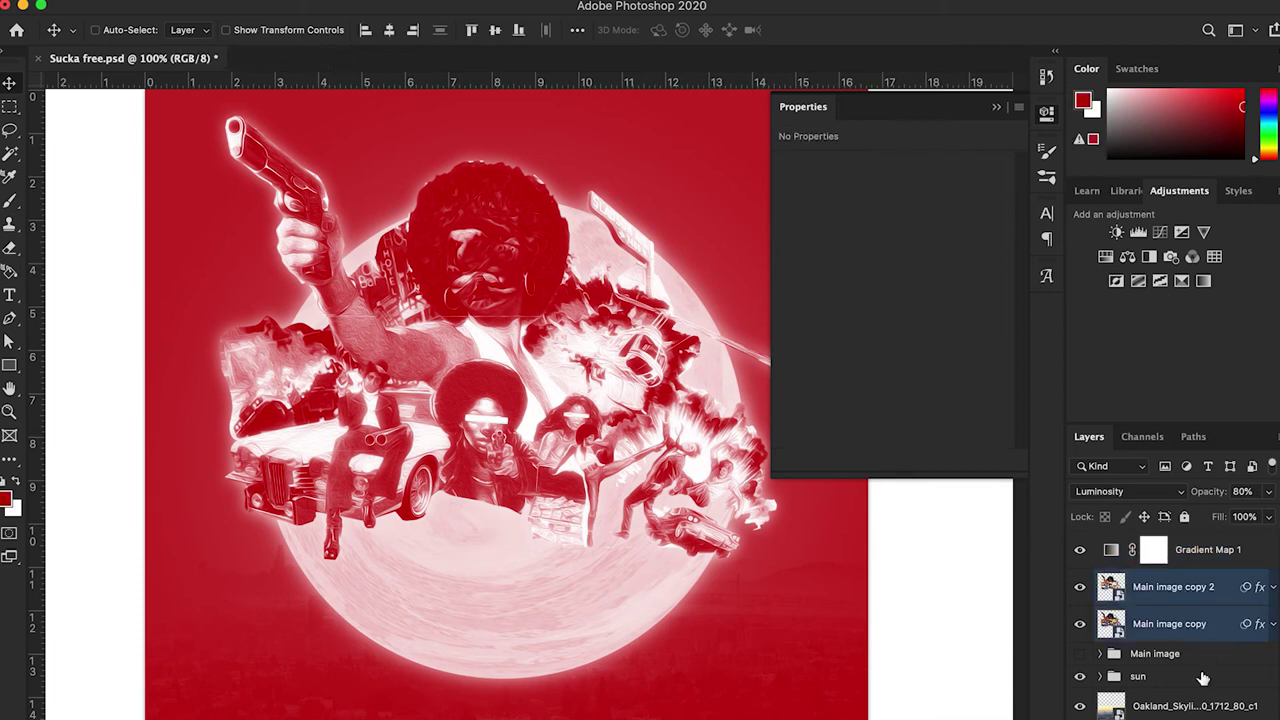
key(super+g)
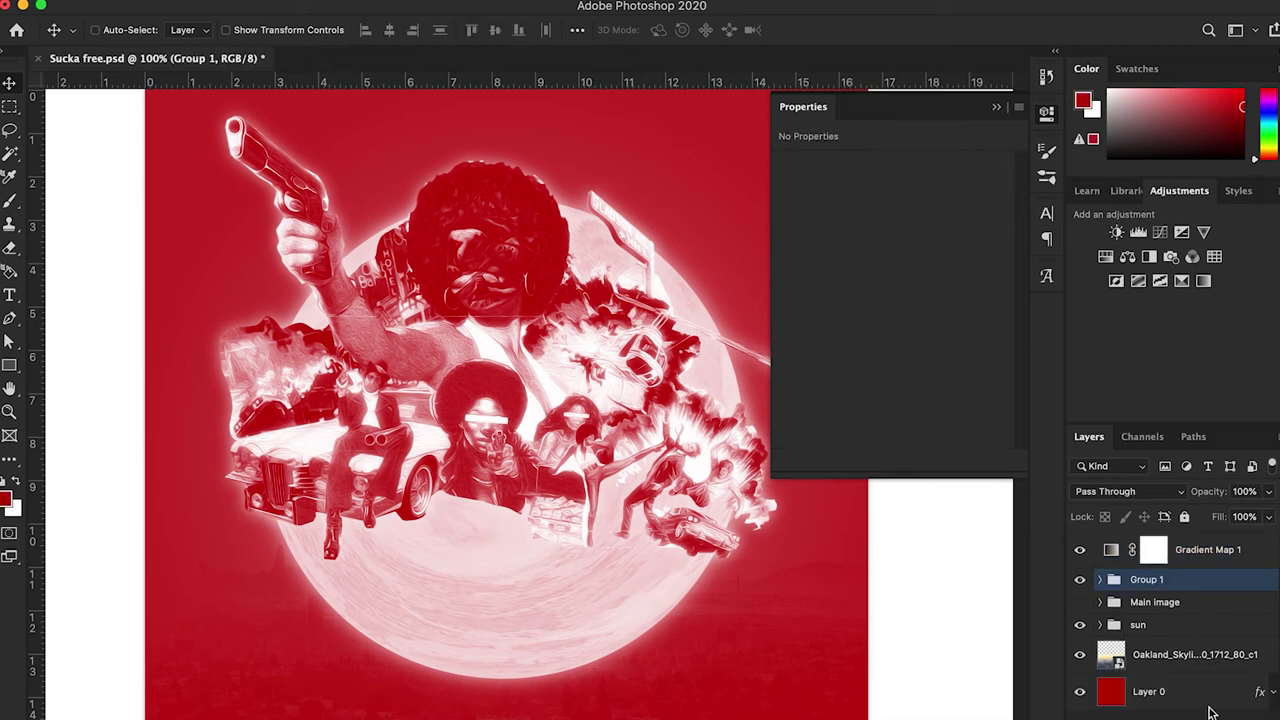
double_click(1140, 586)
text(manin image 2)
key(Return)
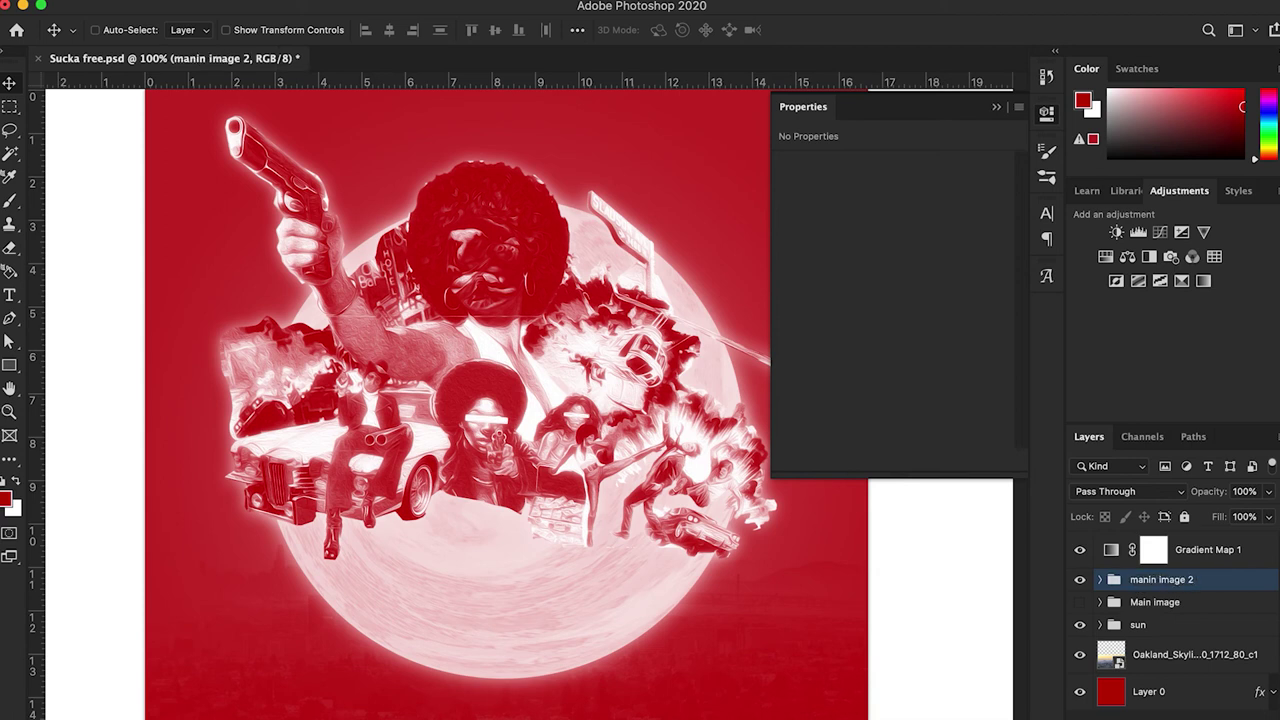
right_click(1232, 554)
click(1052, 365)
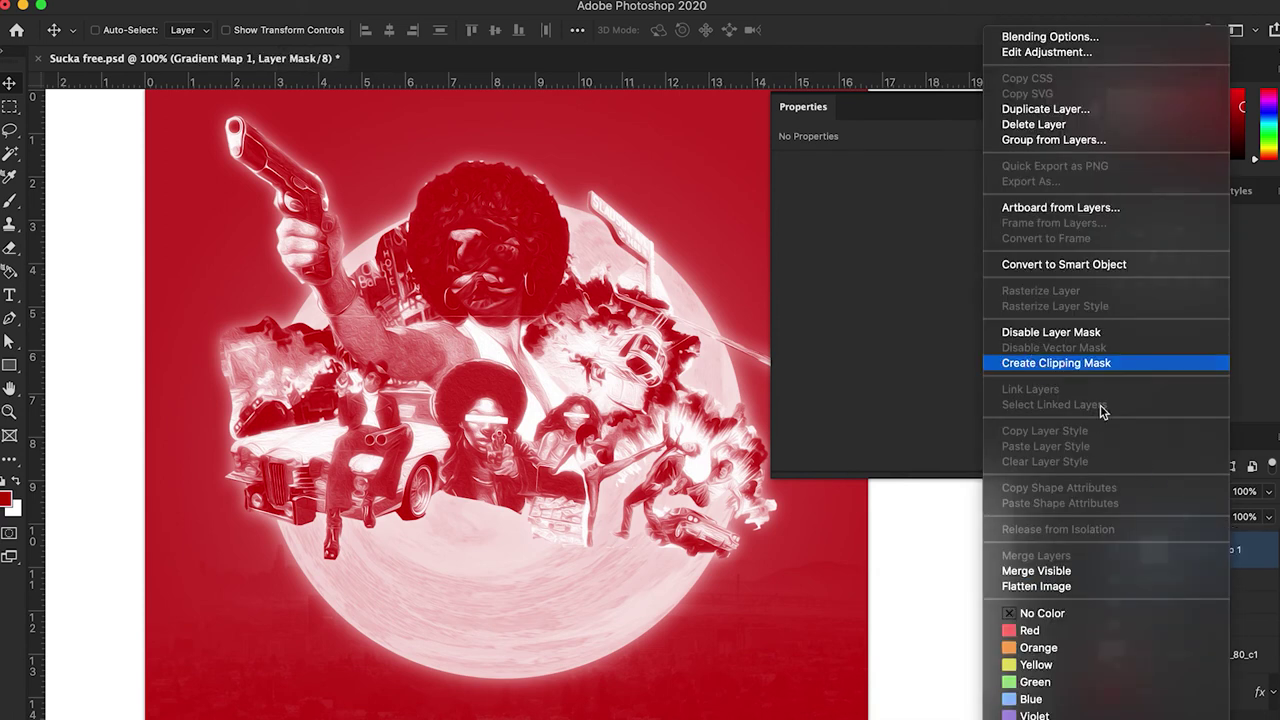
Step: Apply the Reds > Red_07 gradient preset to the gradient map and reverse it
click(894, 178)
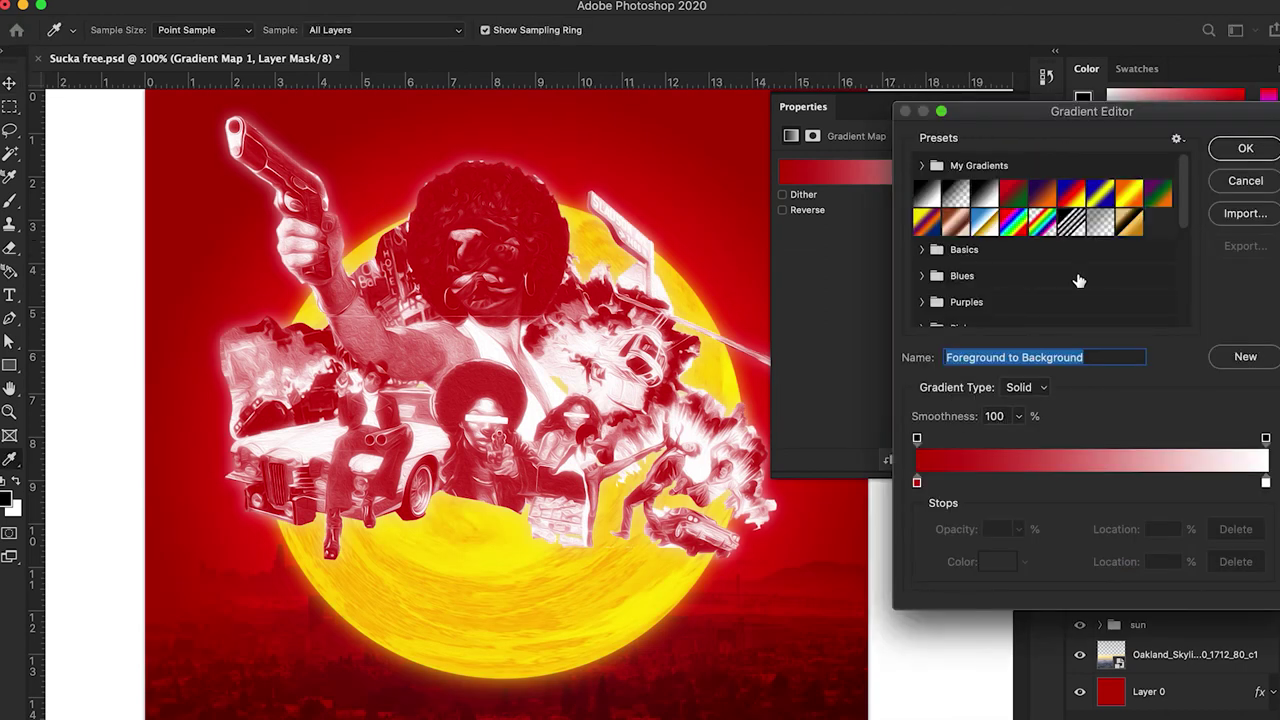
click(1070, 195)
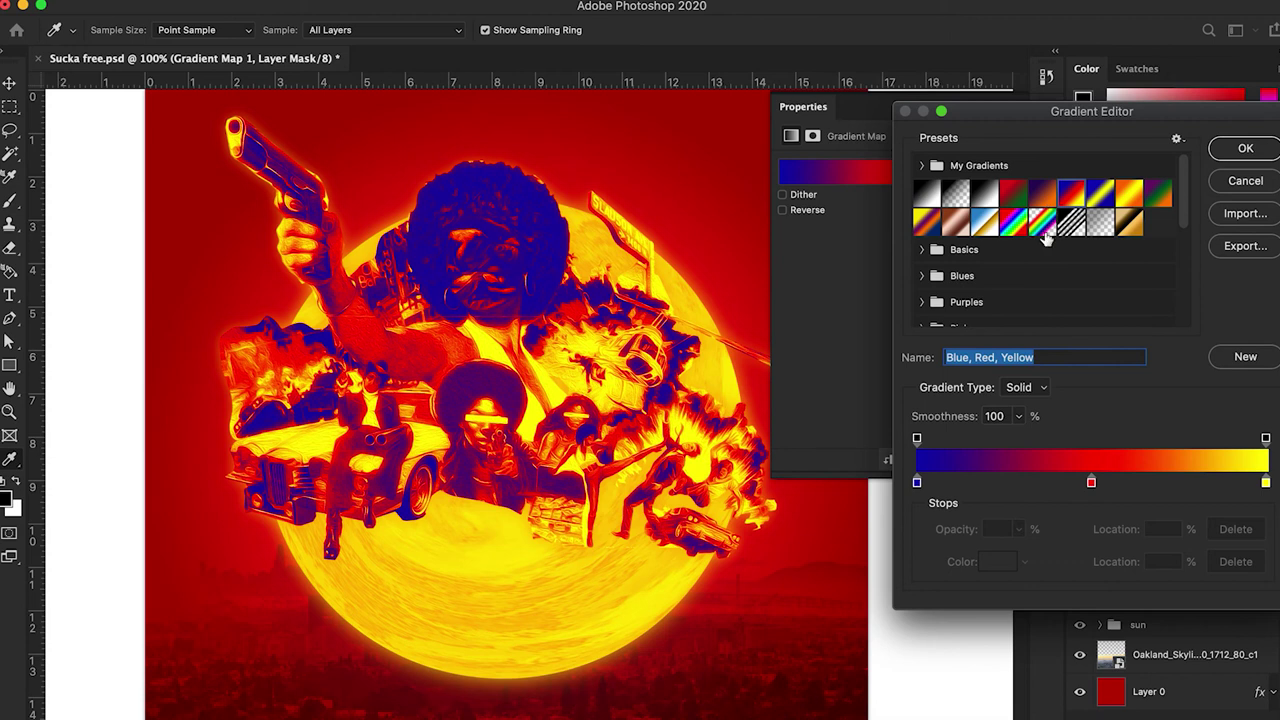
scroll(1000, 250, down, 3)
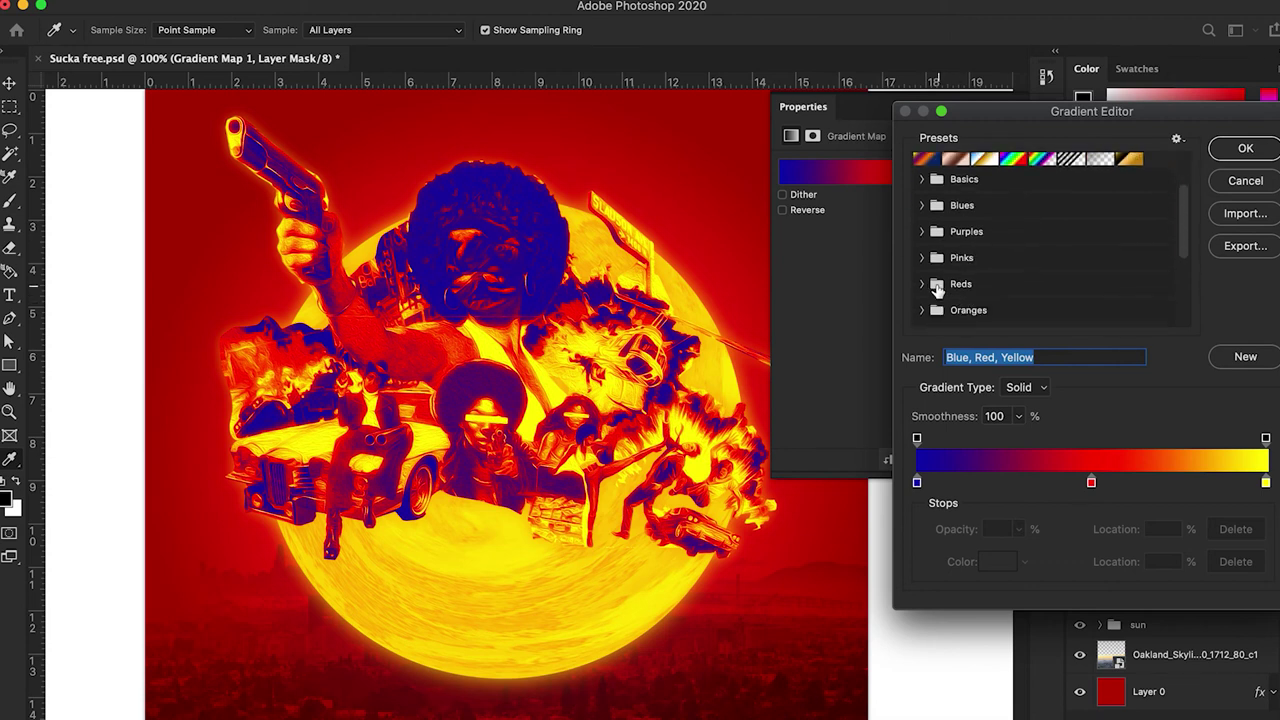
click(937, 288)
scroll(1046, 286, down, 2)
click(1120, 226)
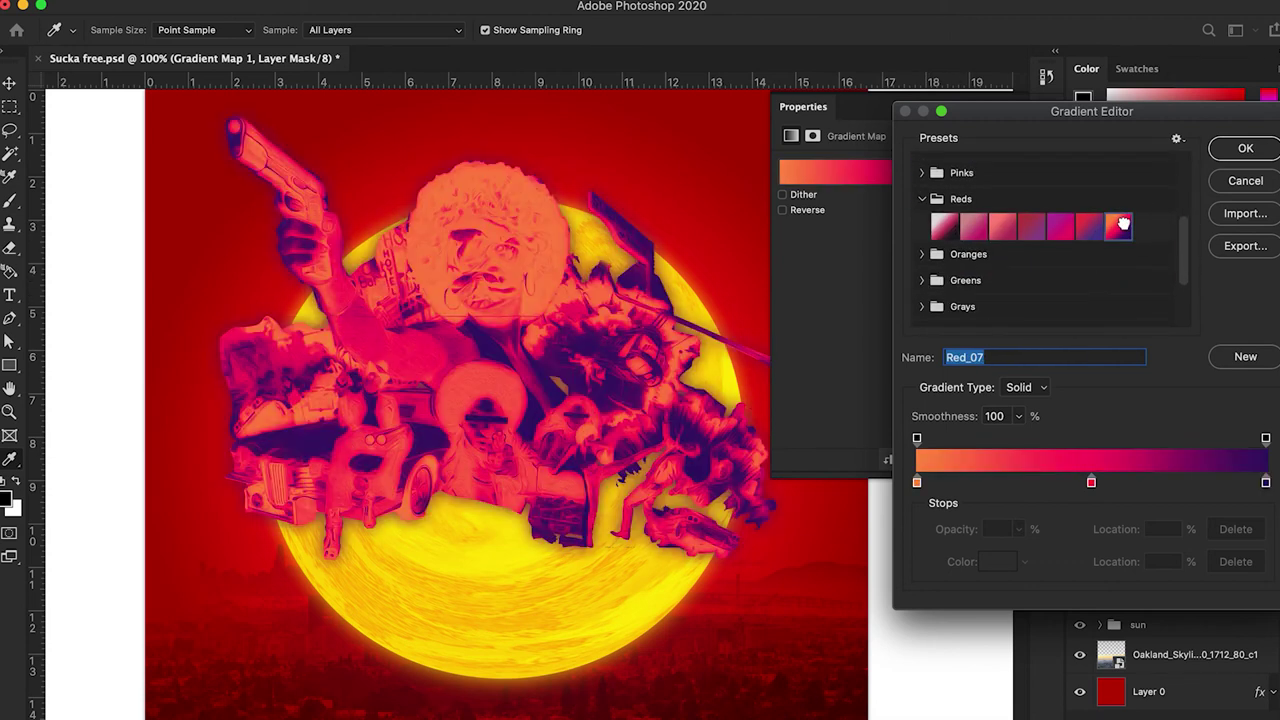
click(1242, 152)
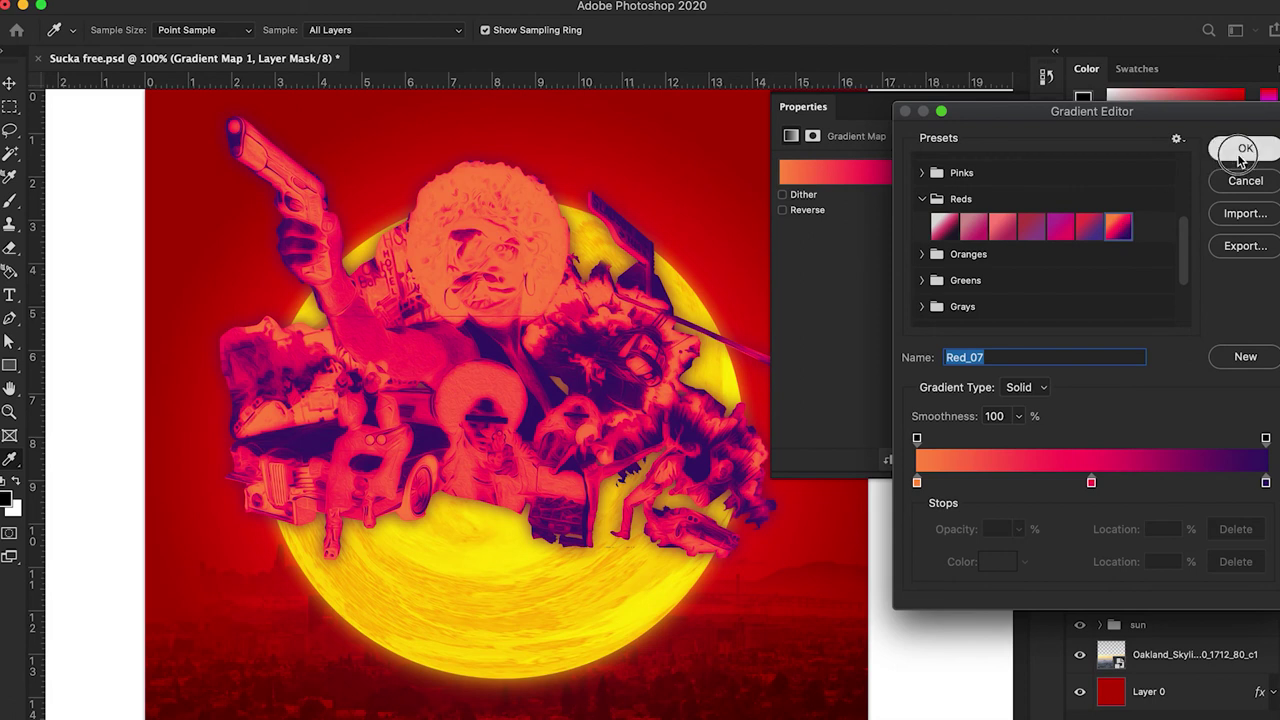
click(802, 211)
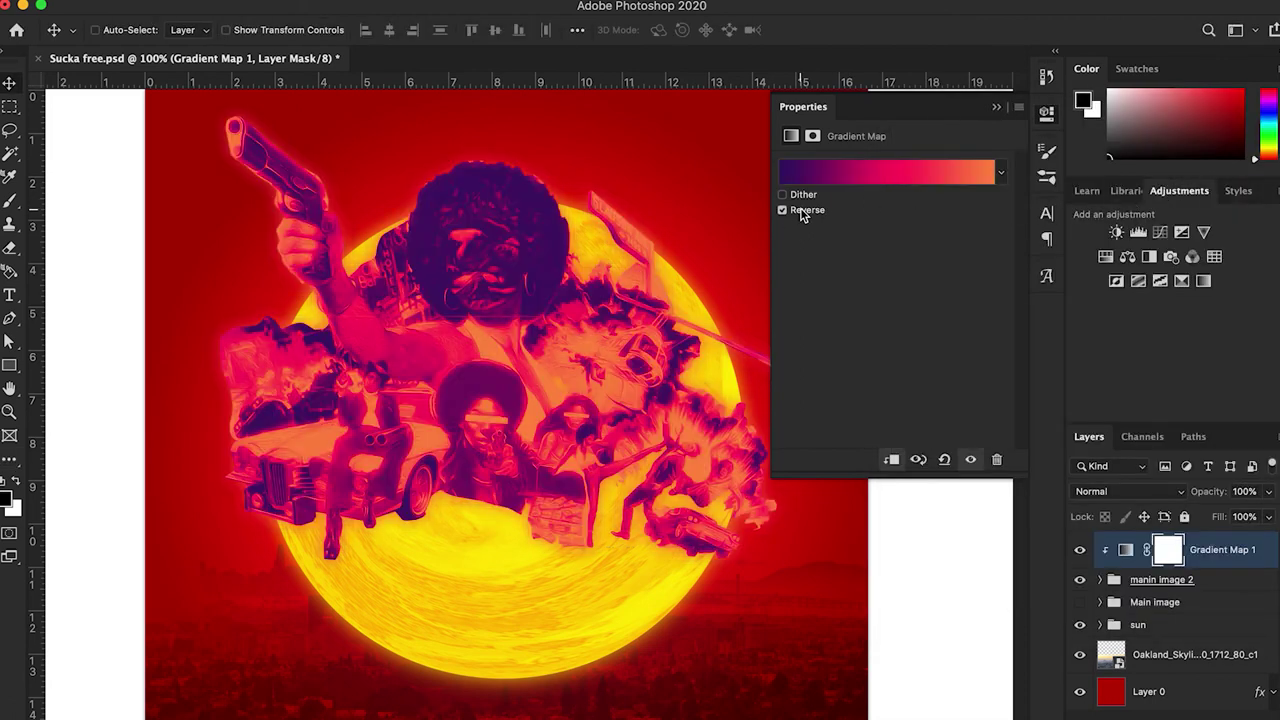
Step: Recolour the gradient's end stop to dark red #6a1212 and its middle stop to red
click(885, 182)
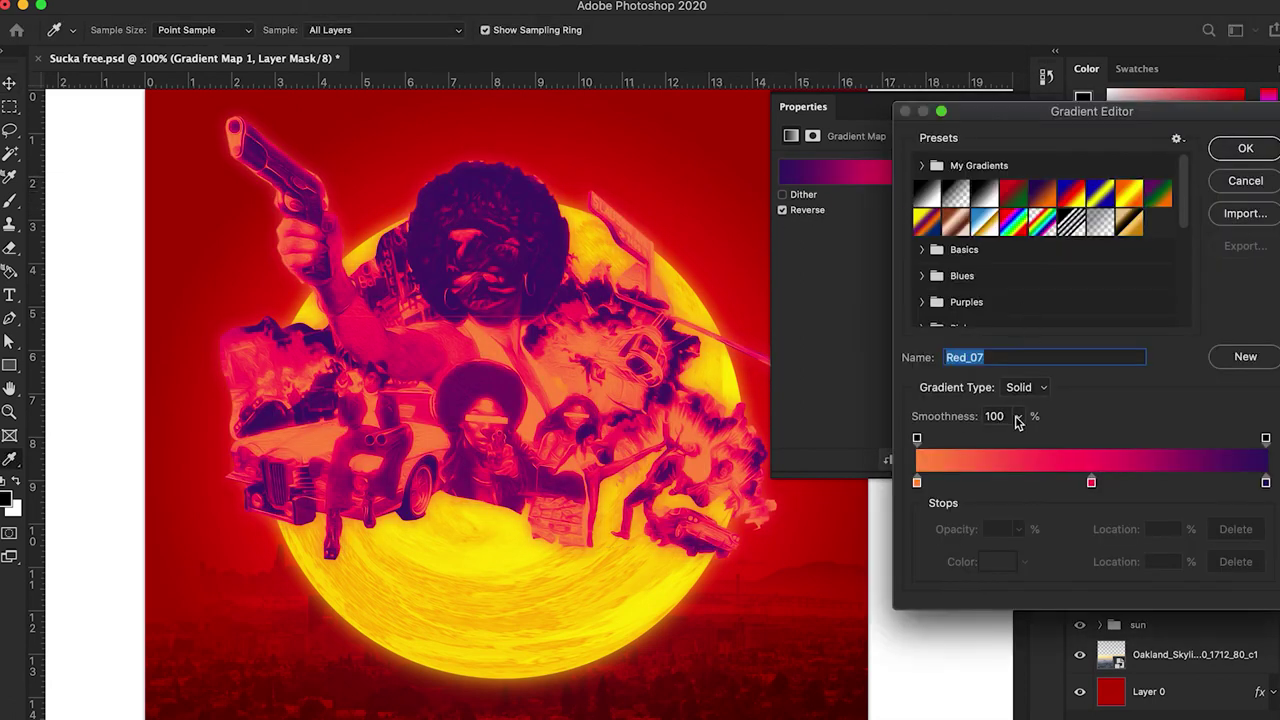
click(1265, 483)
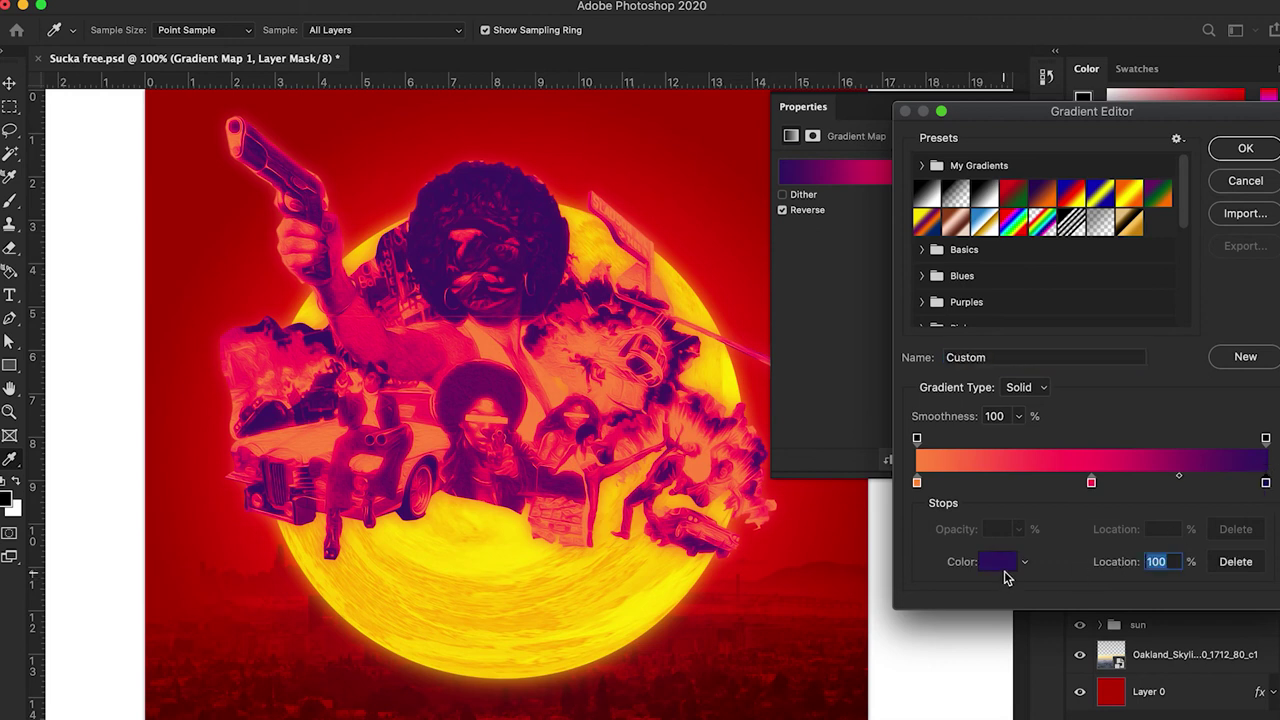
click(1003, 566)
click(999, 230)
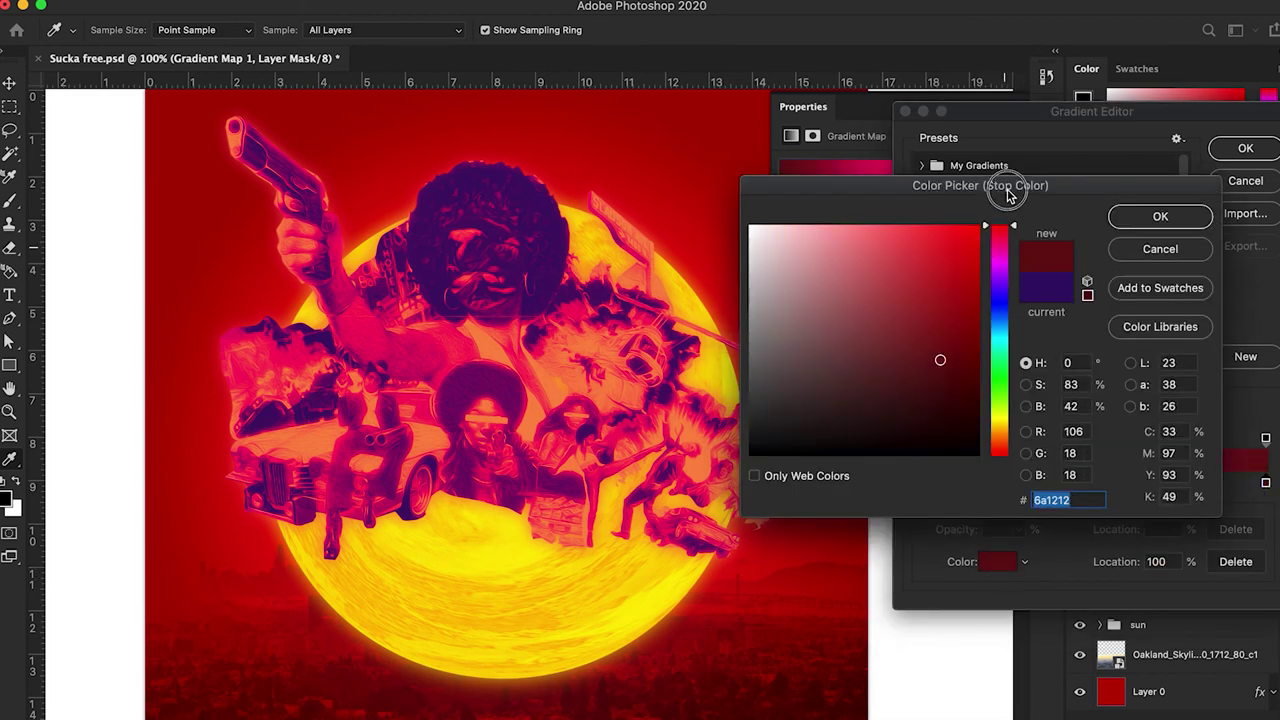
click(1159, 216)
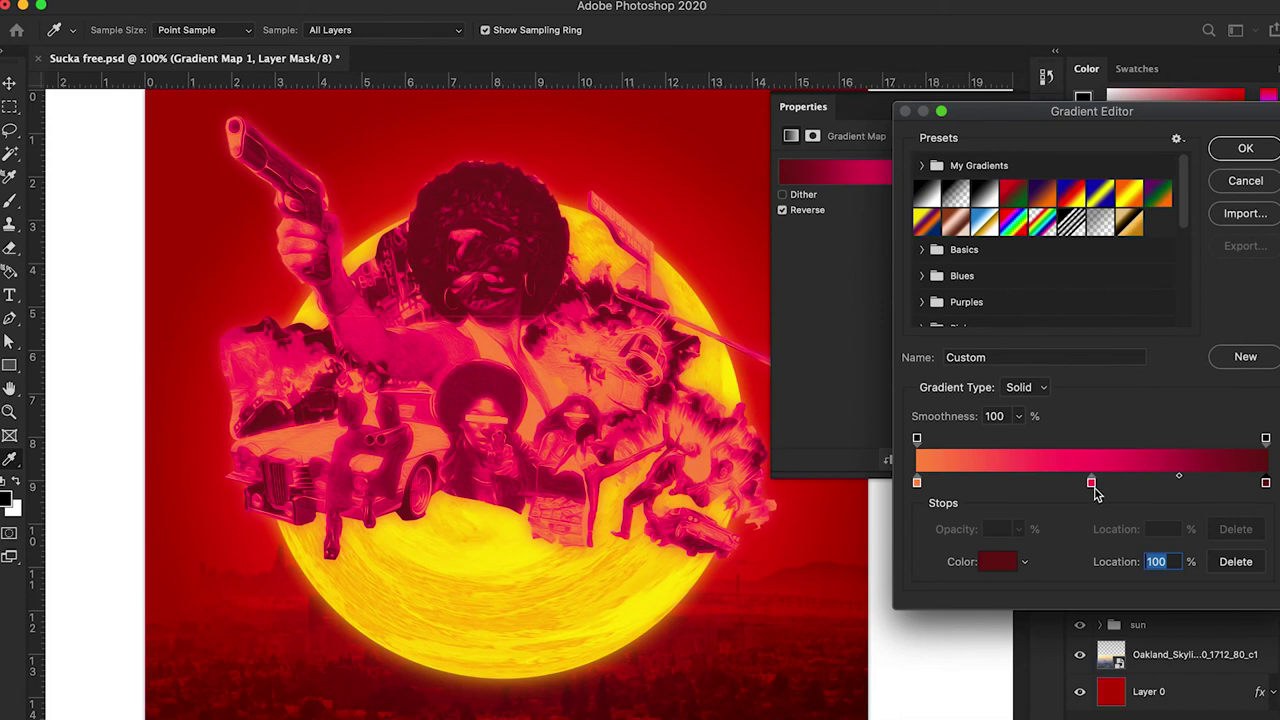
click(1091, 484)
click(1000, 563)
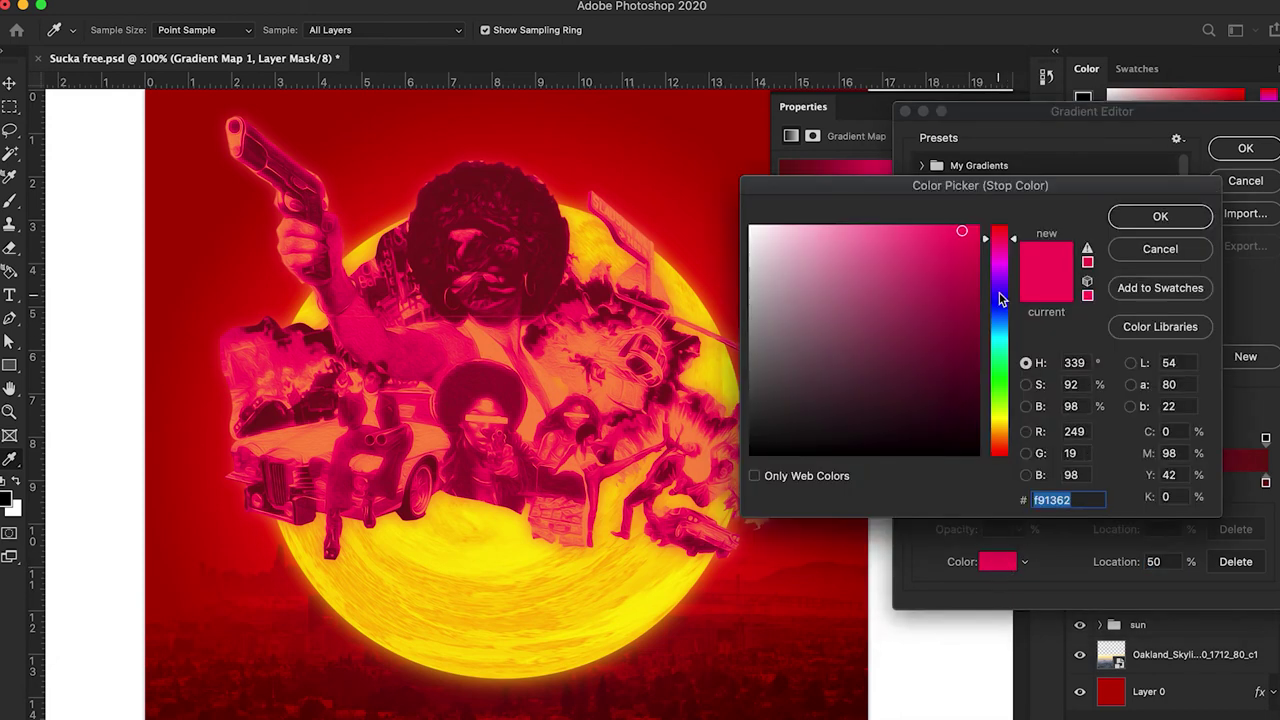
click(1000, 230)
click(1160, 216)
click(1245, 148)
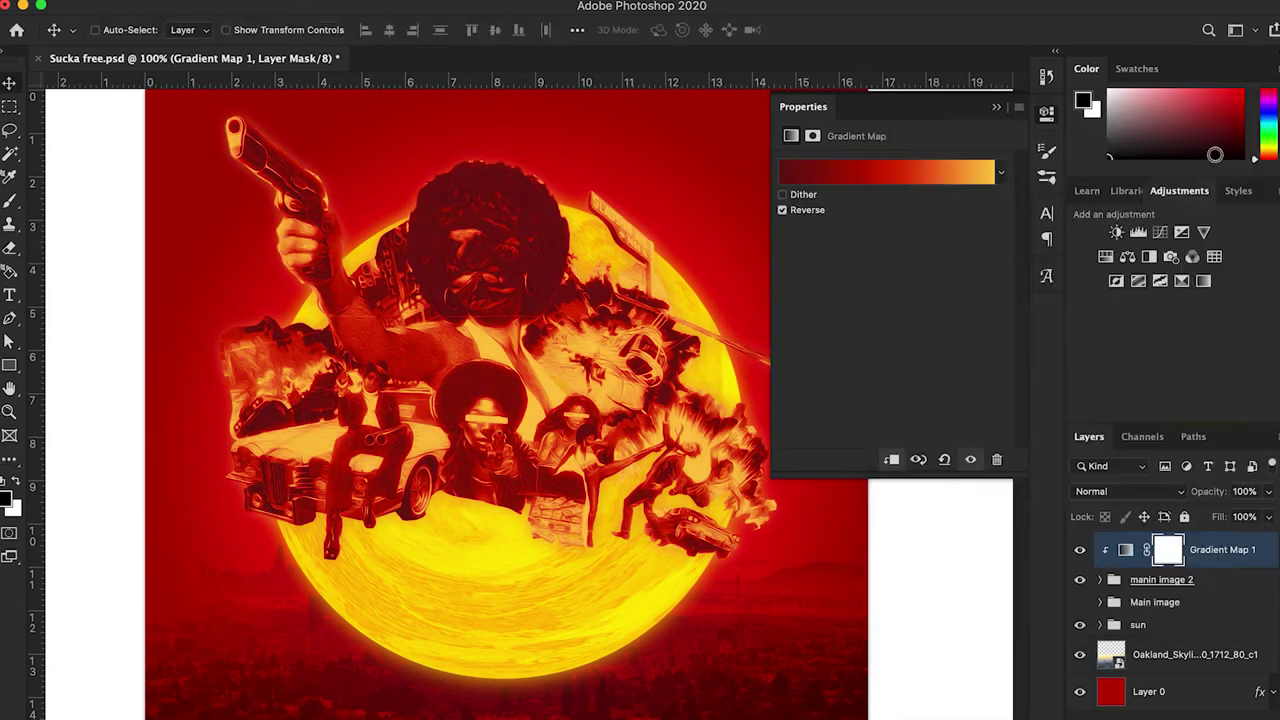
click(996, 106)
click(1120, 491)
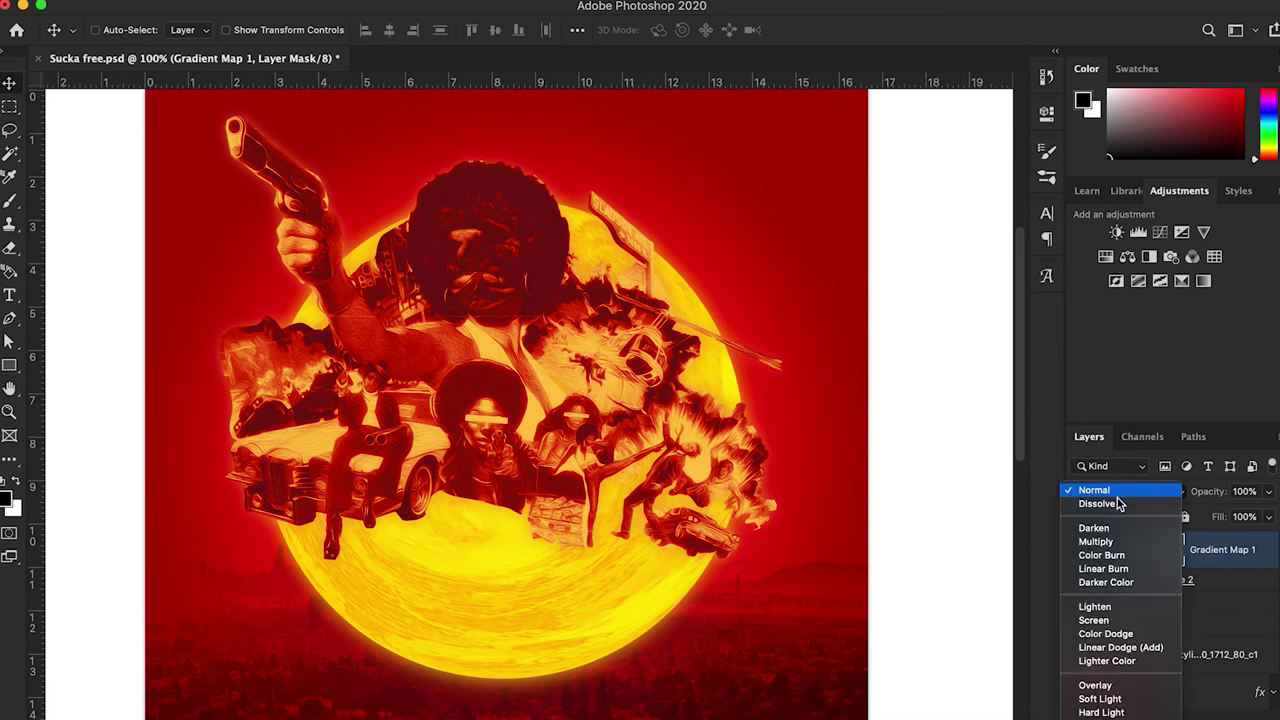
Step: Blend Gradient Map 1 in Soft Light at 78% opacity
scroll(1120, 645, down, 1)
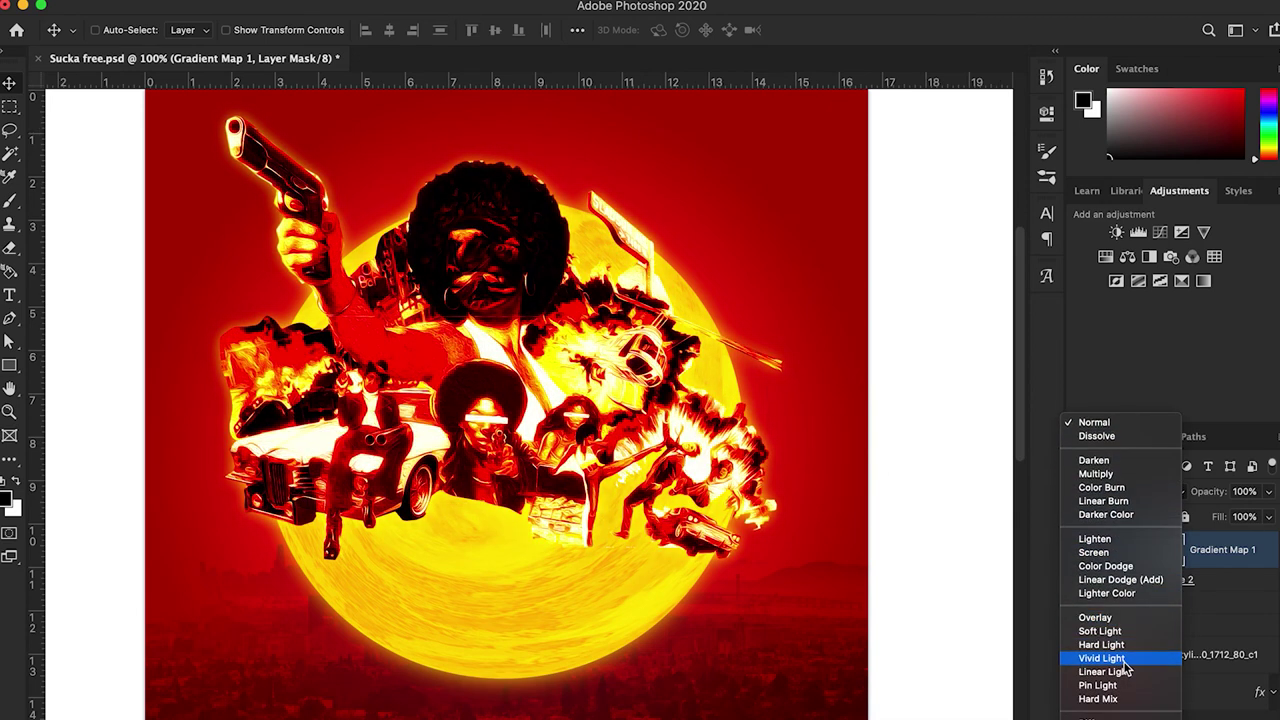
click(1112, 633)
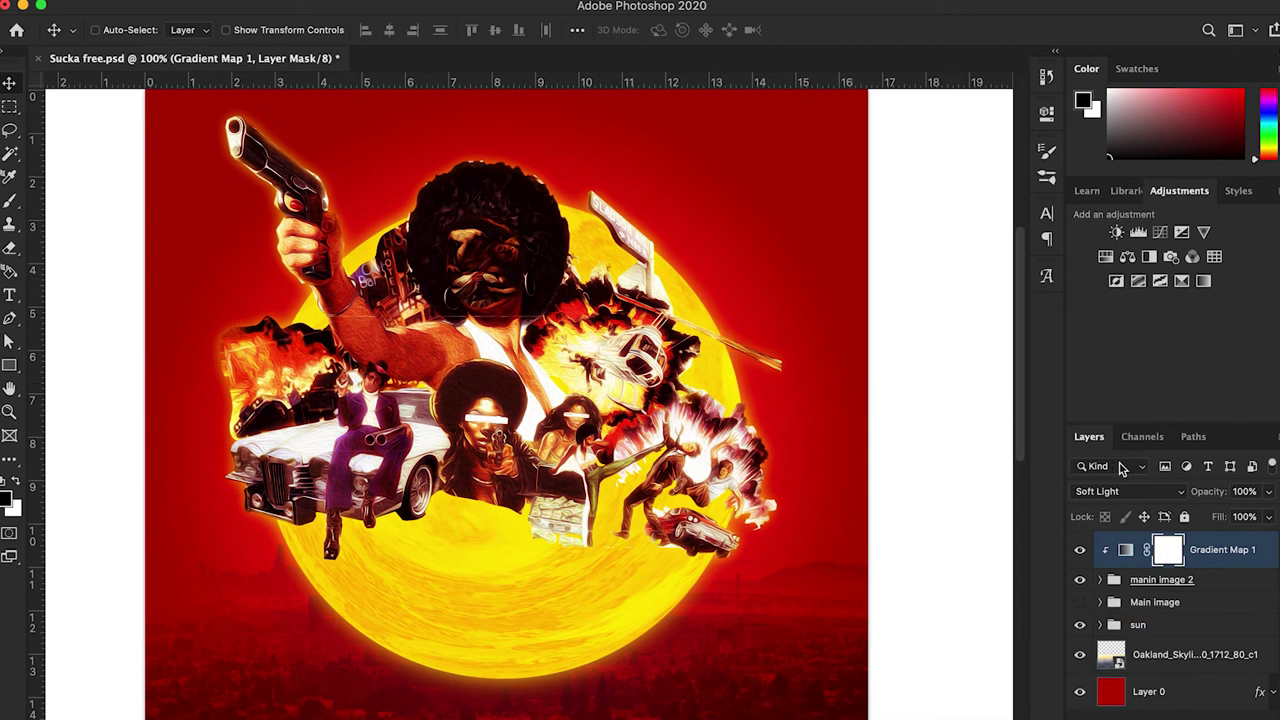
drag(1207, 494, 1165, 494)
click(1158, 491)
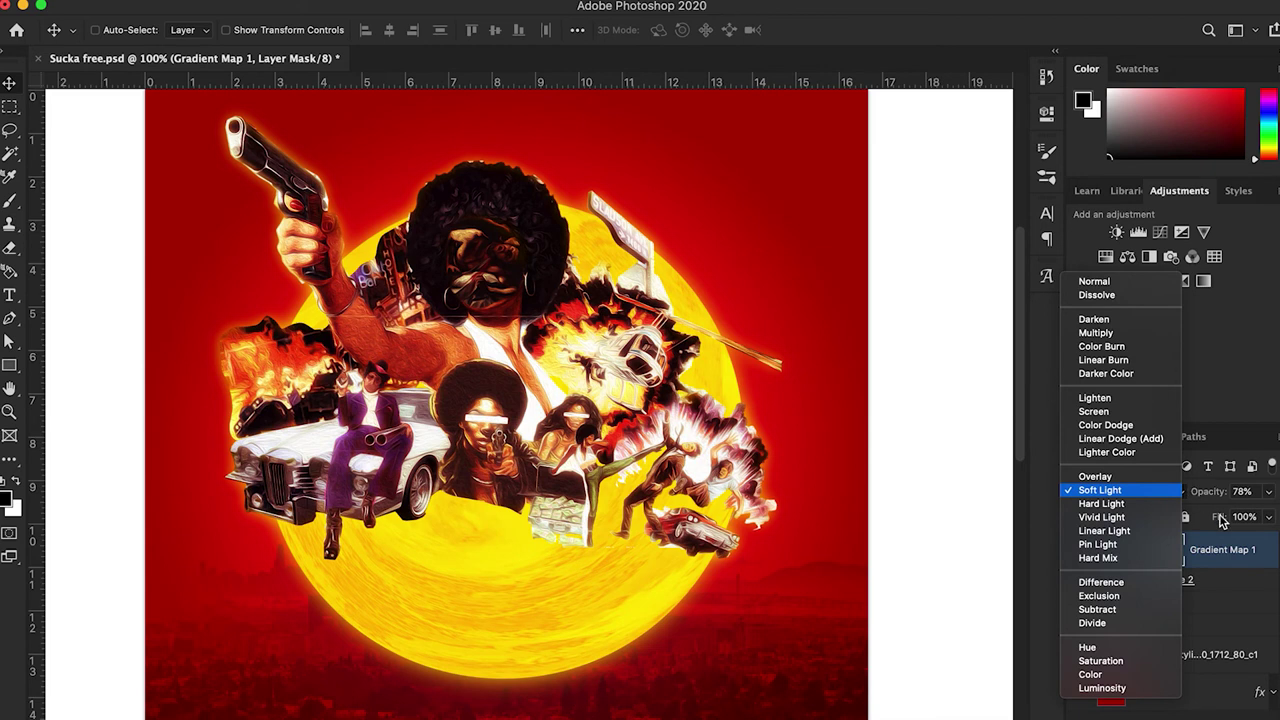
Step: Add a Hue/Saturation adjustment layer above the gradient map
click(1247, 540)
click(1190, 716)
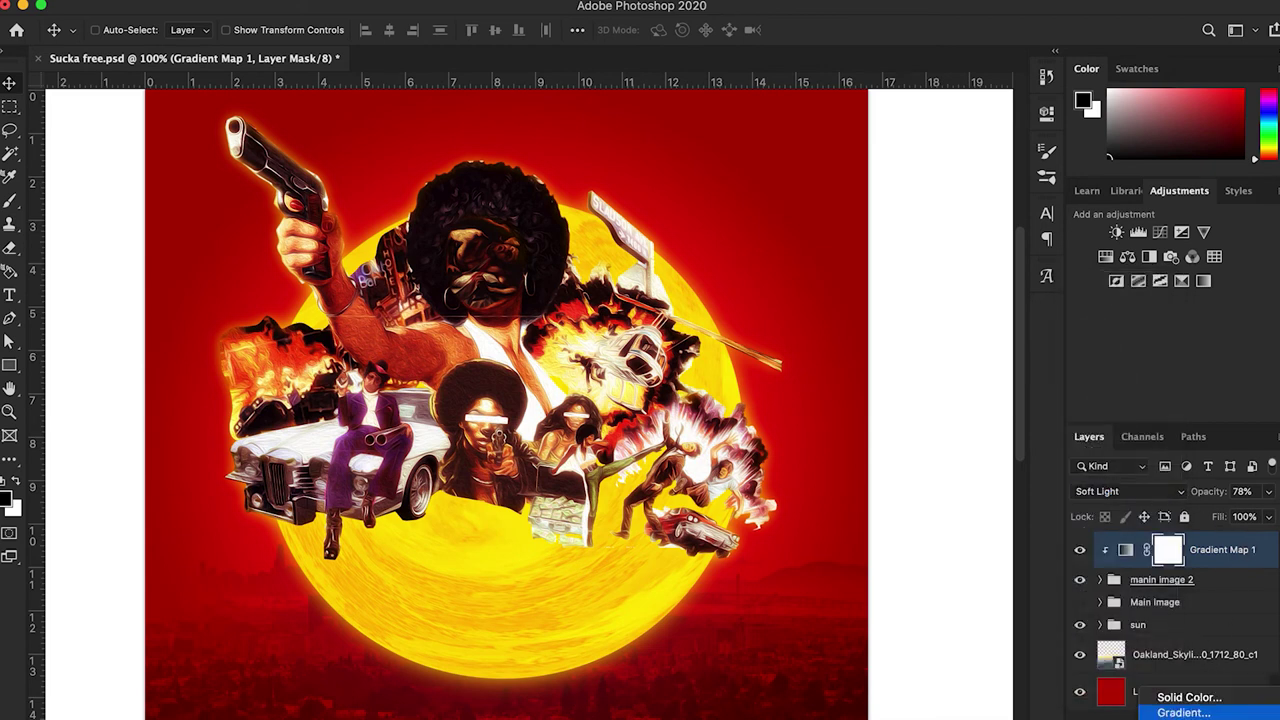
click(1197, 627)
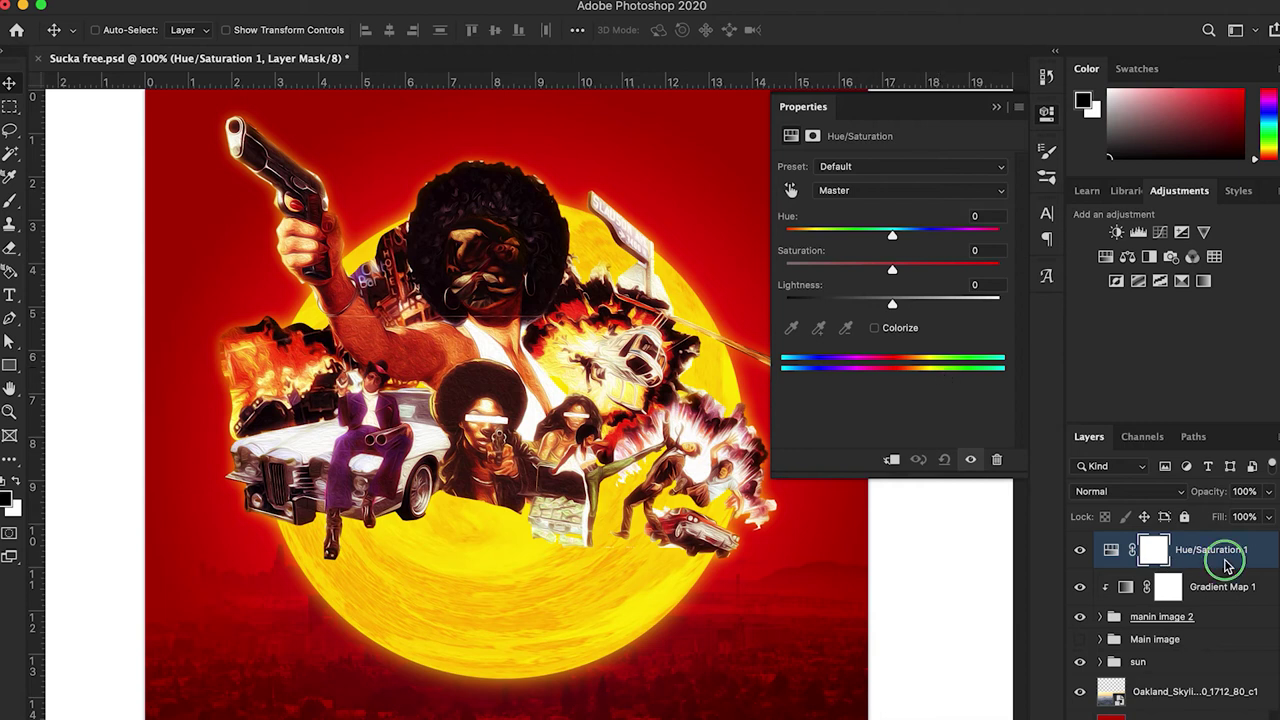
Step: Clip Hue/Saturation 1 to the collage and set Hue -5, Saturation +19, Colorize off
right_click(1228, 565)
click(1040, 364)
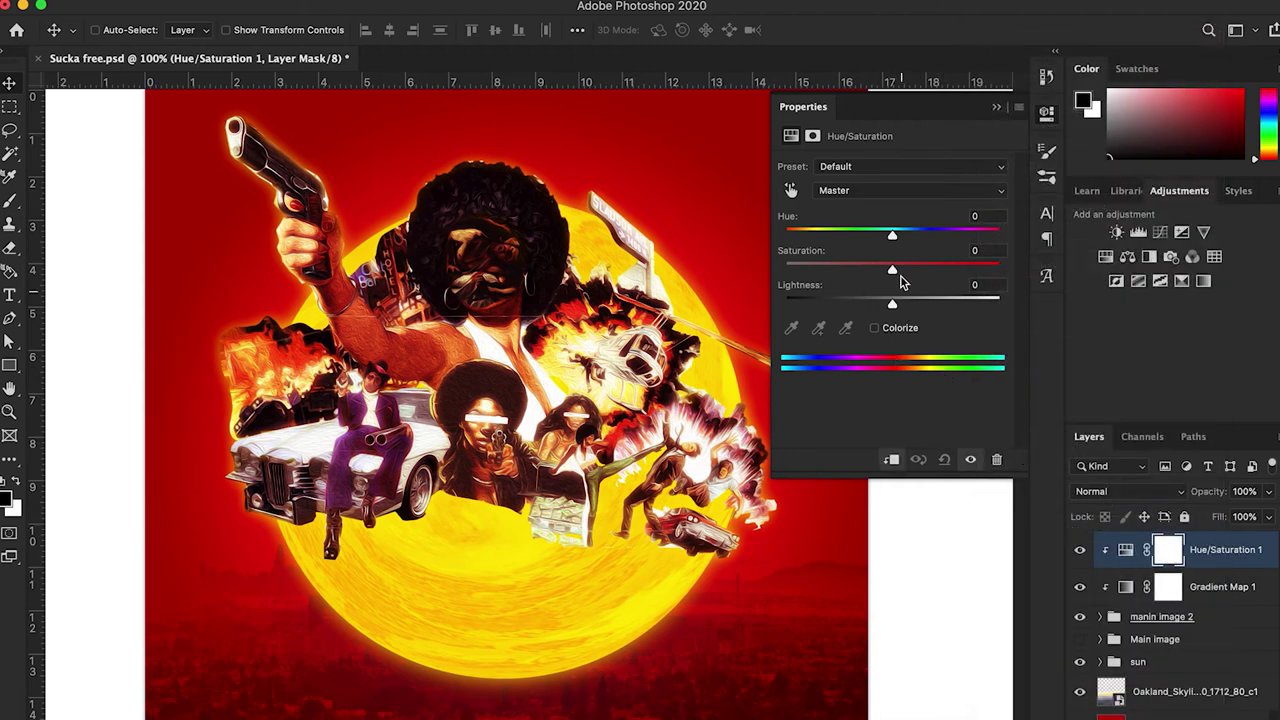
drag(892, 237, 912, 269)
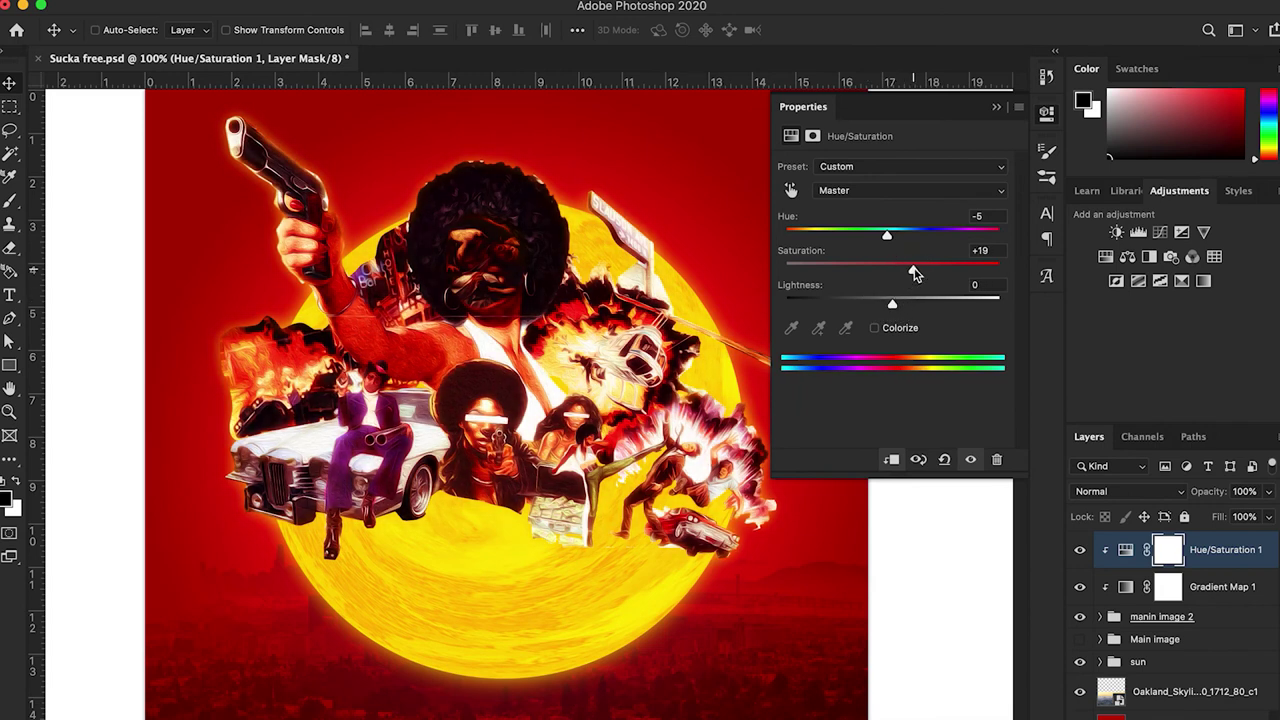
click(875, 329)
click(875, 329)
click(996, 106)
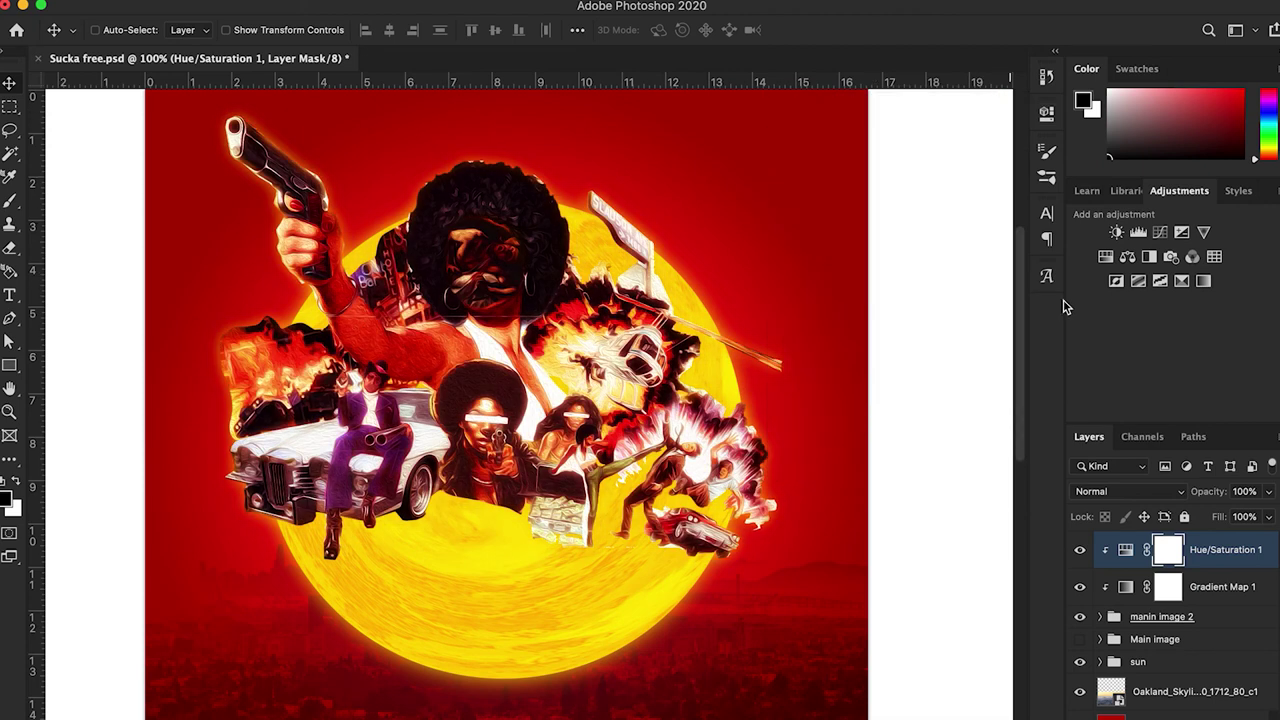
Step: Save the document and create a new empty layer above Hue/Saturation 1
key(super+s)
key(super+minus)
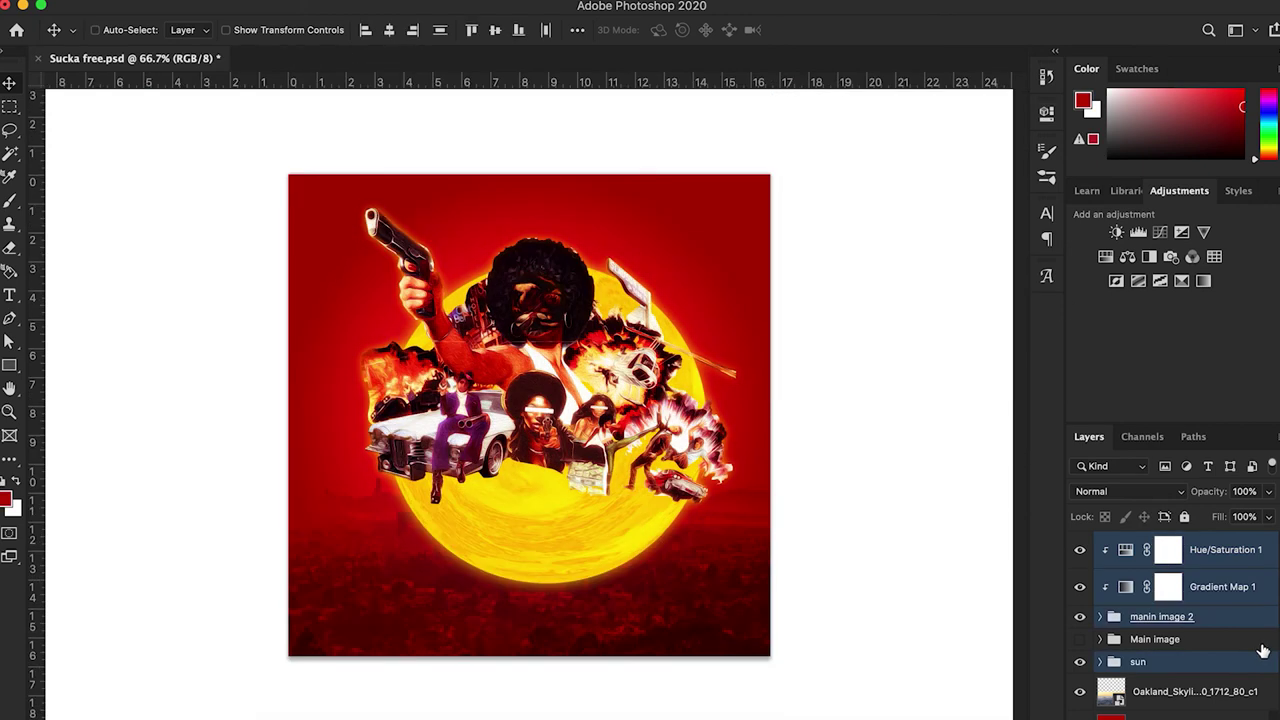
click(1262, 649)
key(super+s)
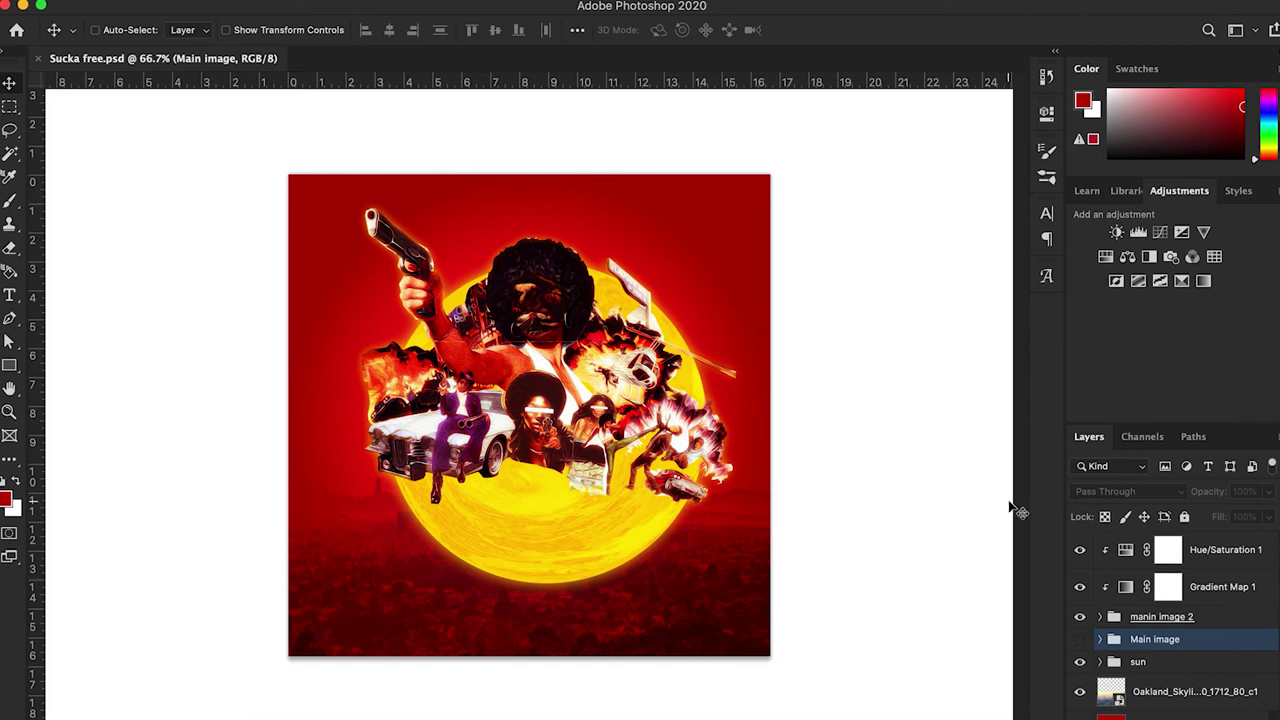
click(1262, 556)
key(super+shift+alt+n)
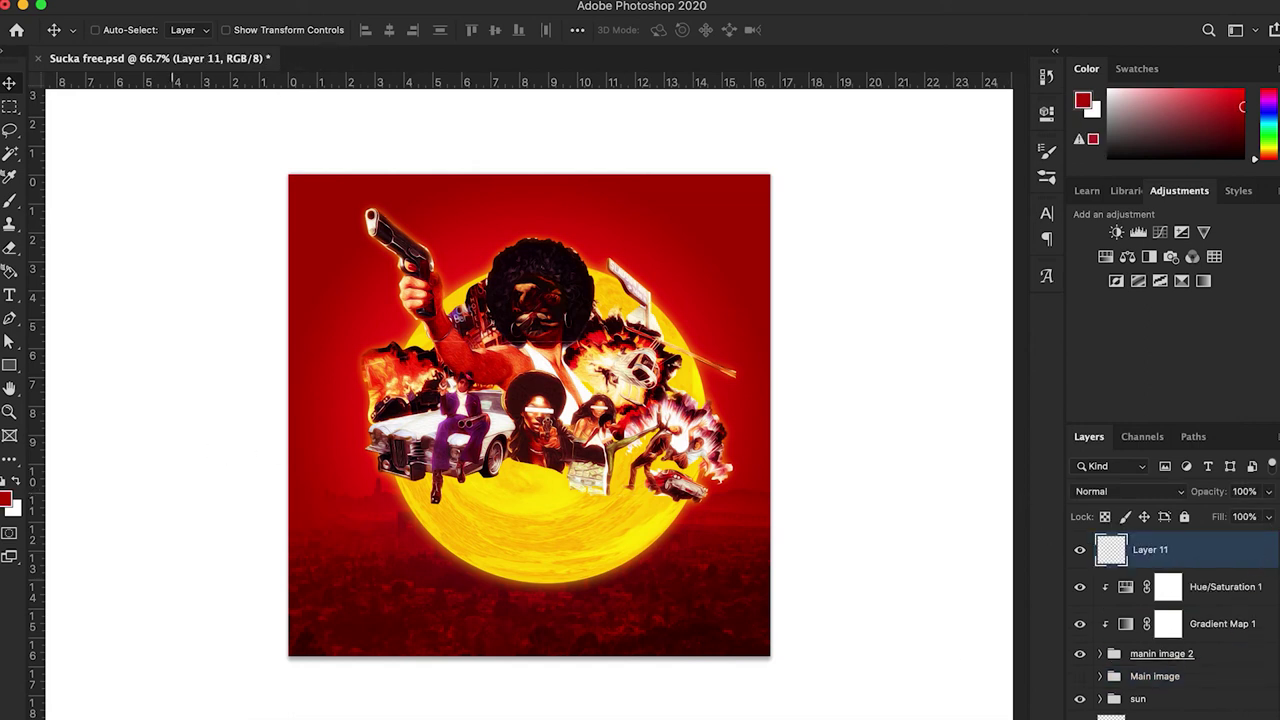
Step: Fill the new layer with a grey foreground colour using the Paint Bucket
click(8, 506)
drag(680, 365, 746, 374)
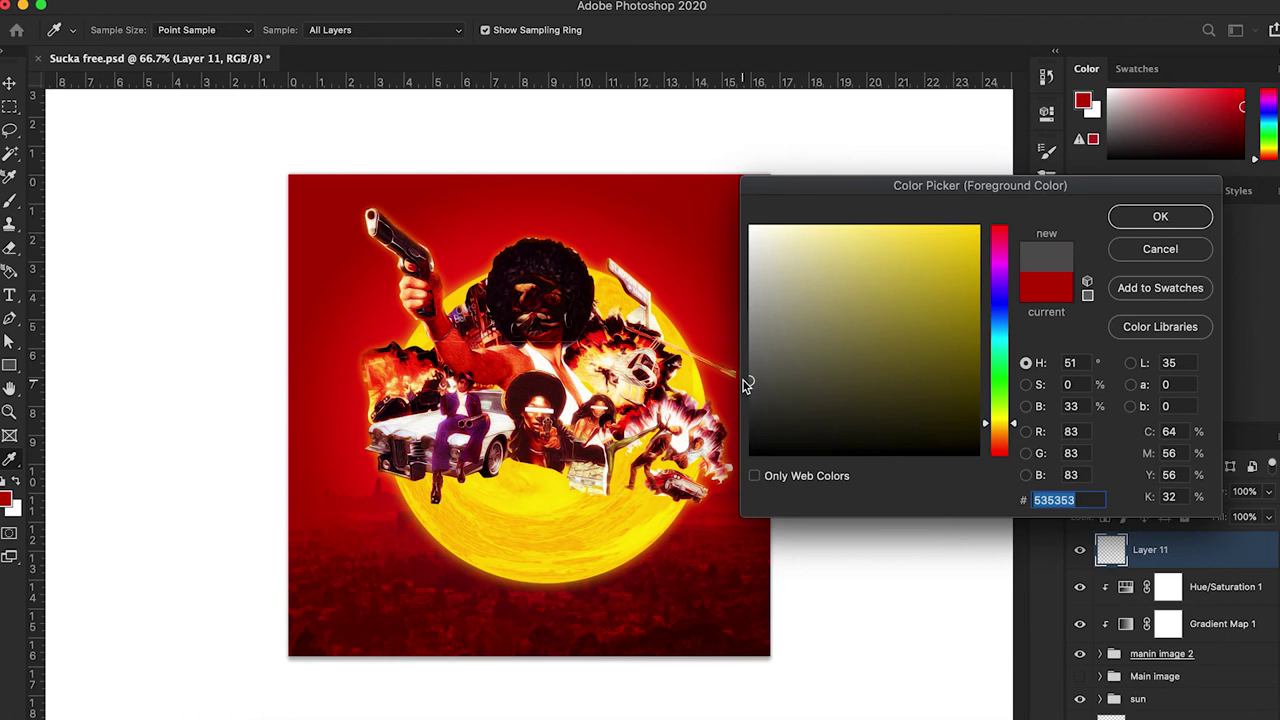
key(Return)
key(g)
click(520, 378)
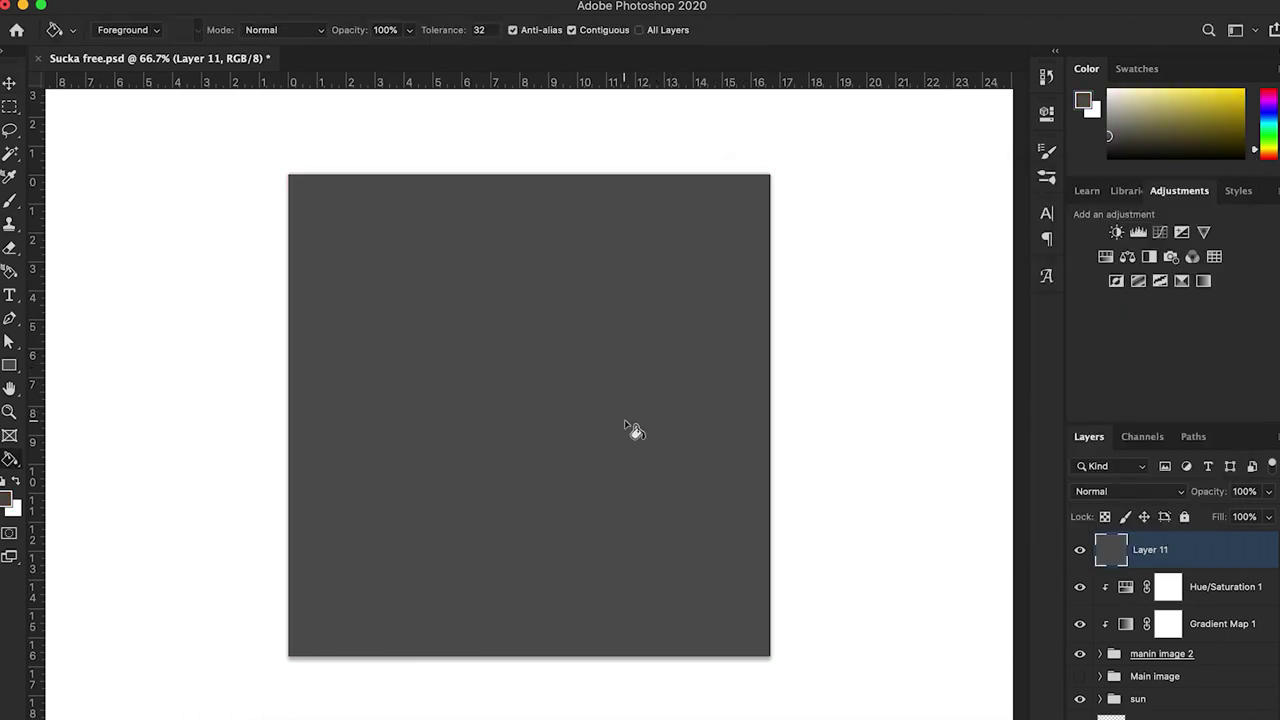
key(v)
Step: Add 21.27% noise to the grey layer with Filter > Noise > Add Noise
mouse_move(327, 5)
click(401, 5)
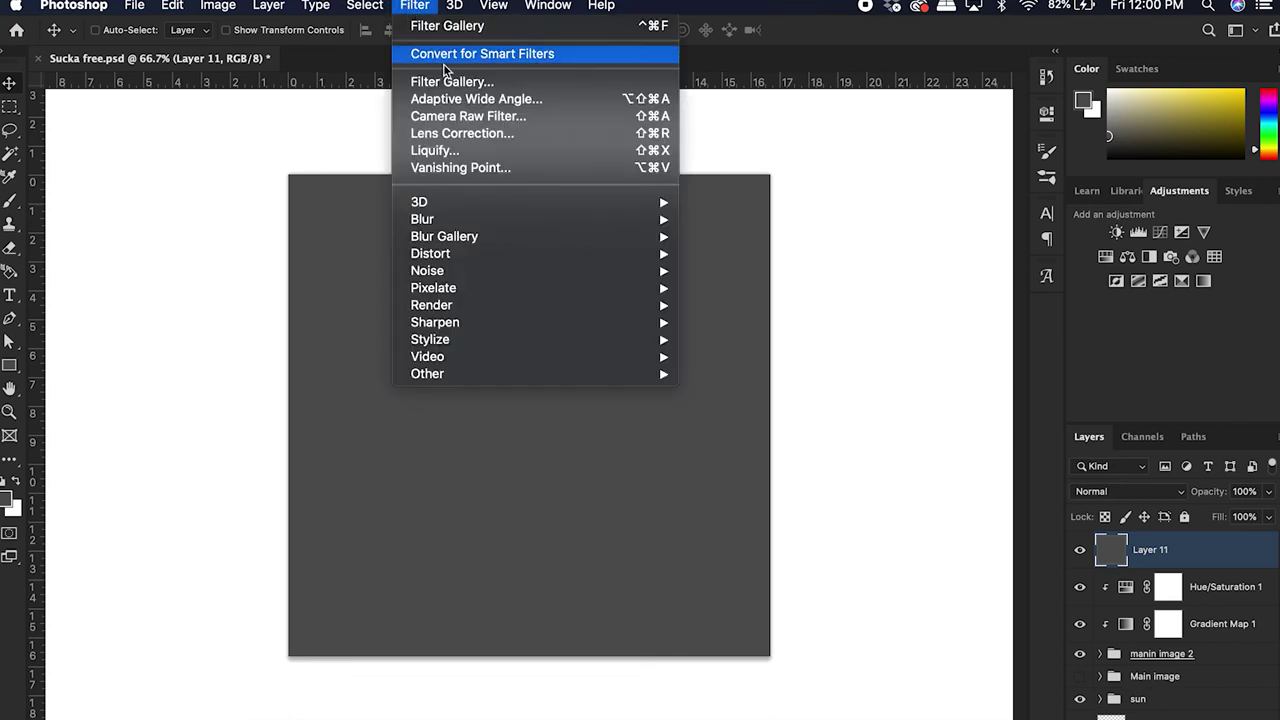
mouse_move(474, 271)
click(694, 276)
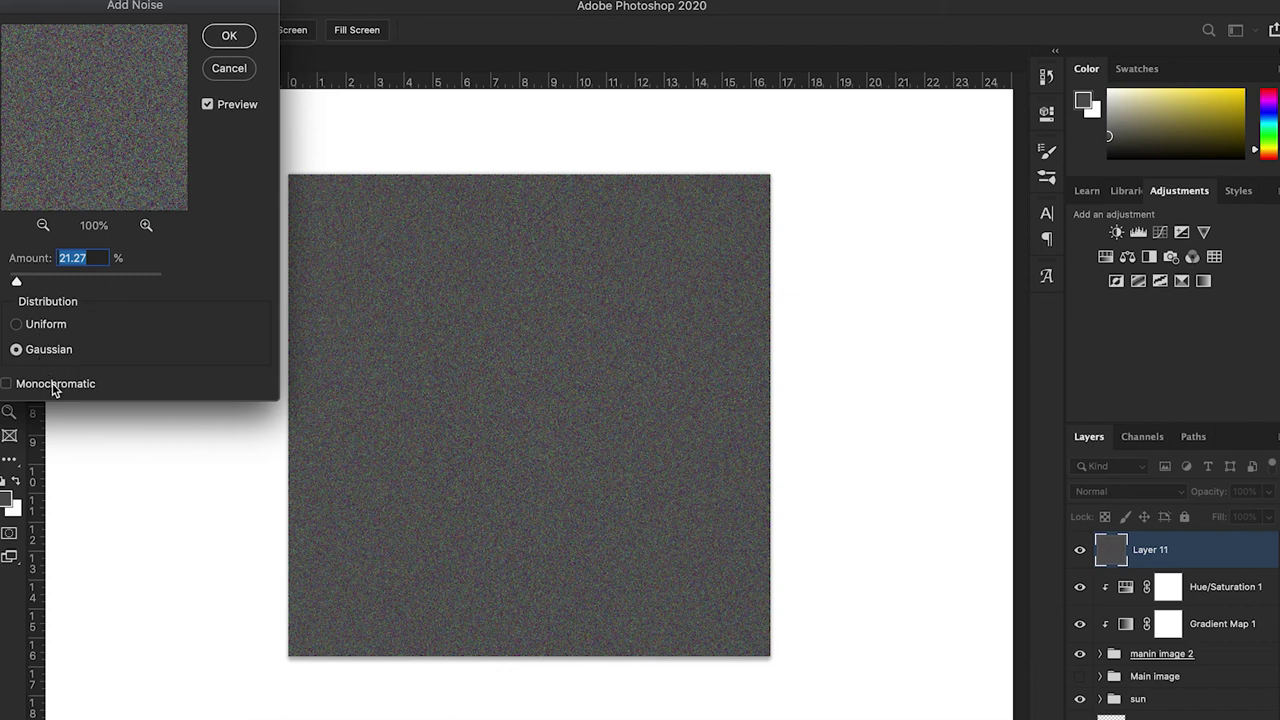
click(229, 35)
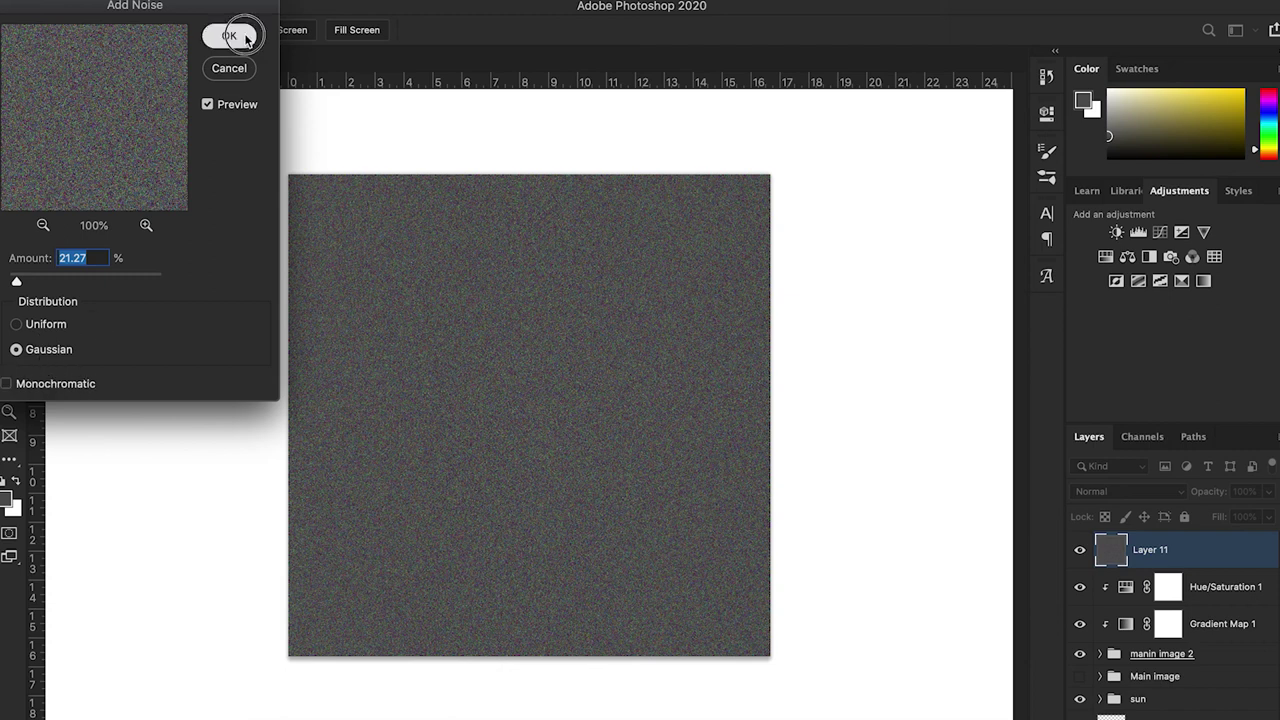
Step: Blend the noise layer as Overlay at 75% opacity and save the document
click(1130, 495)
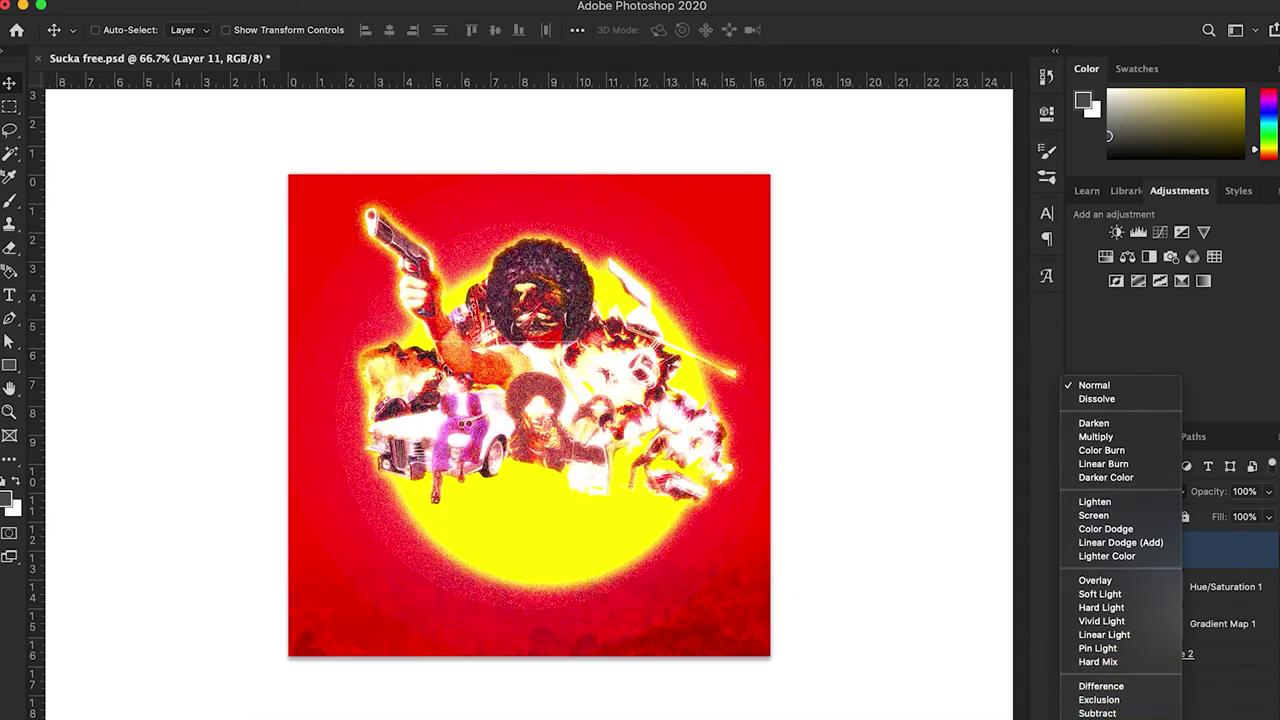
click(1095, 580)
click(1243, 491)
text(75)
key(Return)
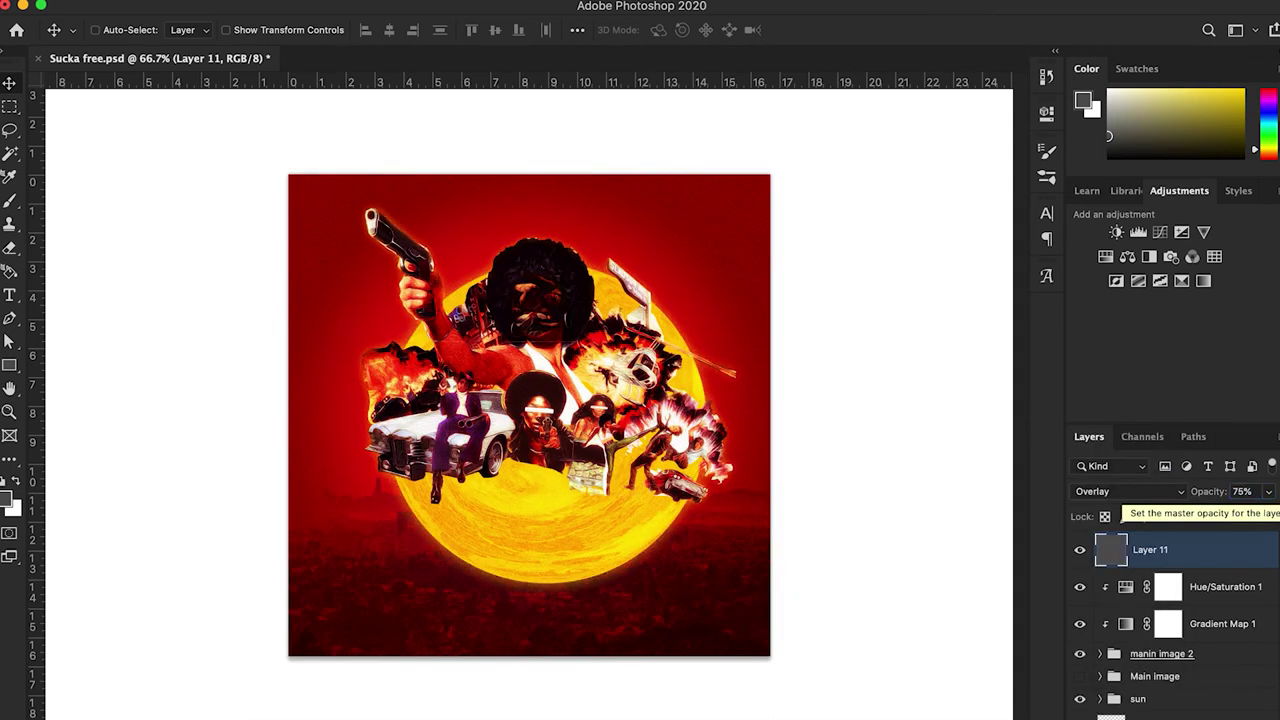
key(cmd+s)
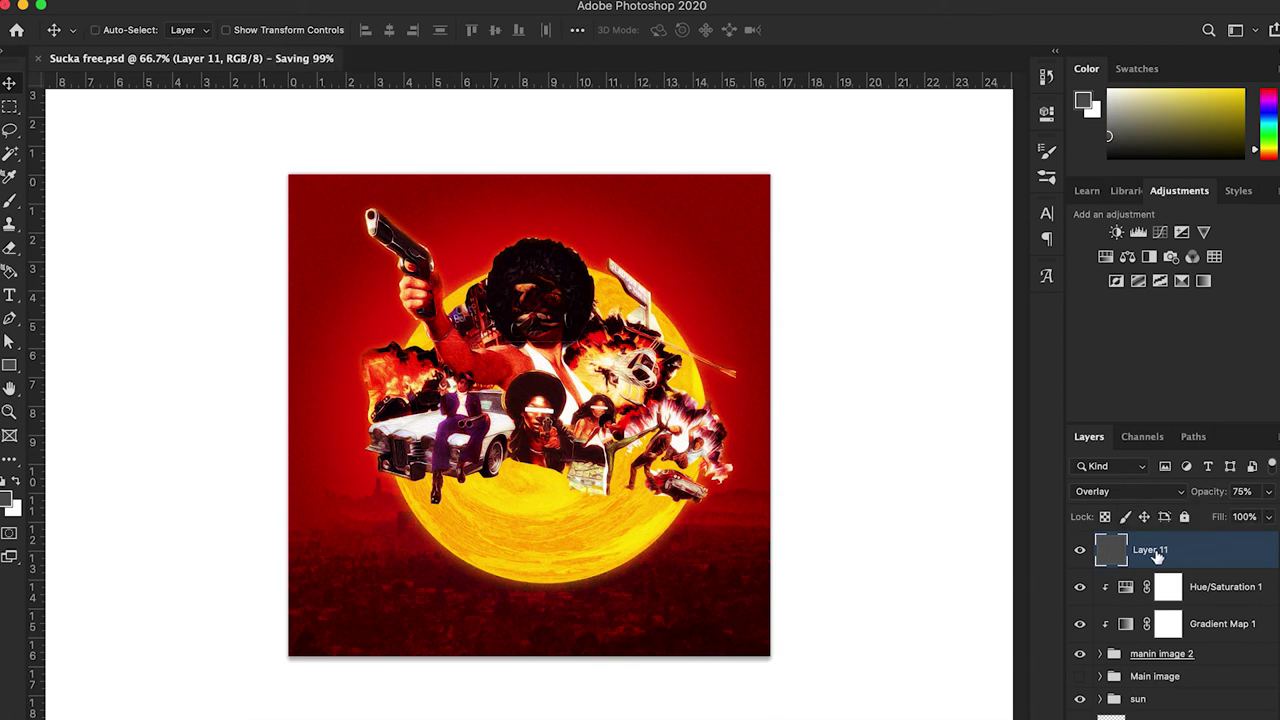
double_click(1146, 549)
Step: Name the noise layer 'grain' and copy the black folded-paper texture image from Google Images
text(grain)
key(Return)
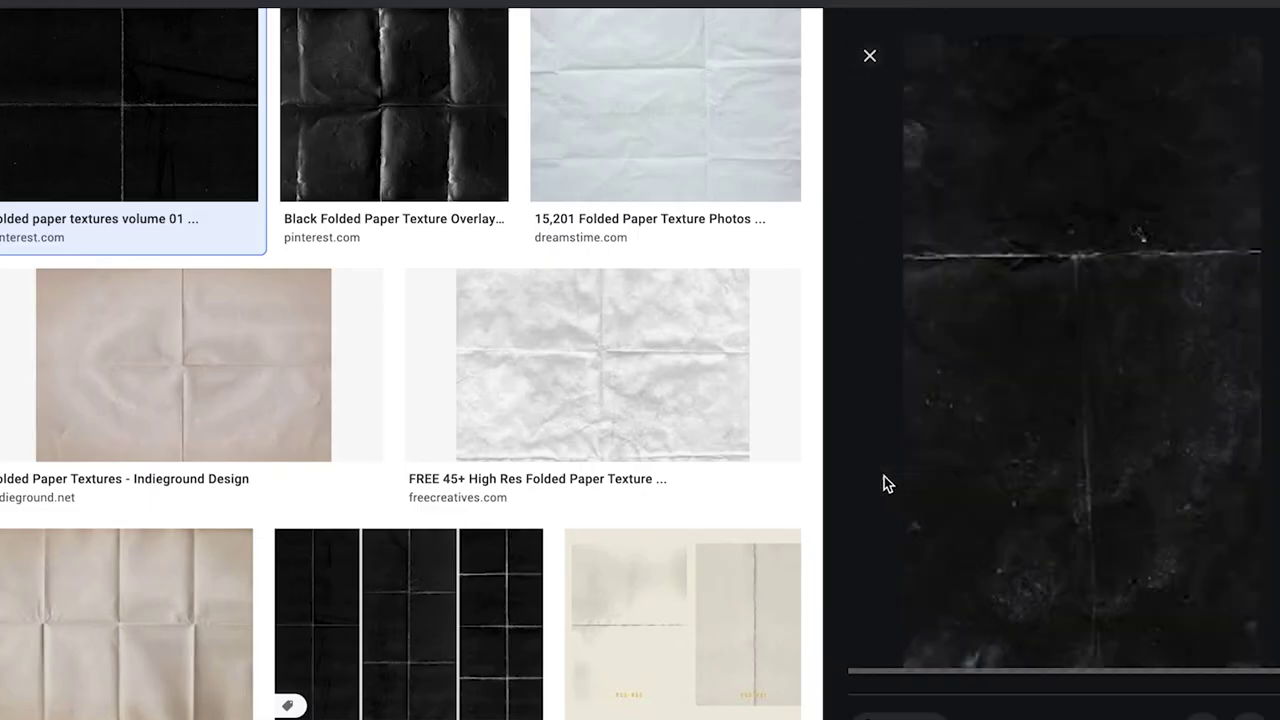
right_click(1004, 338)
click(1088, 524)
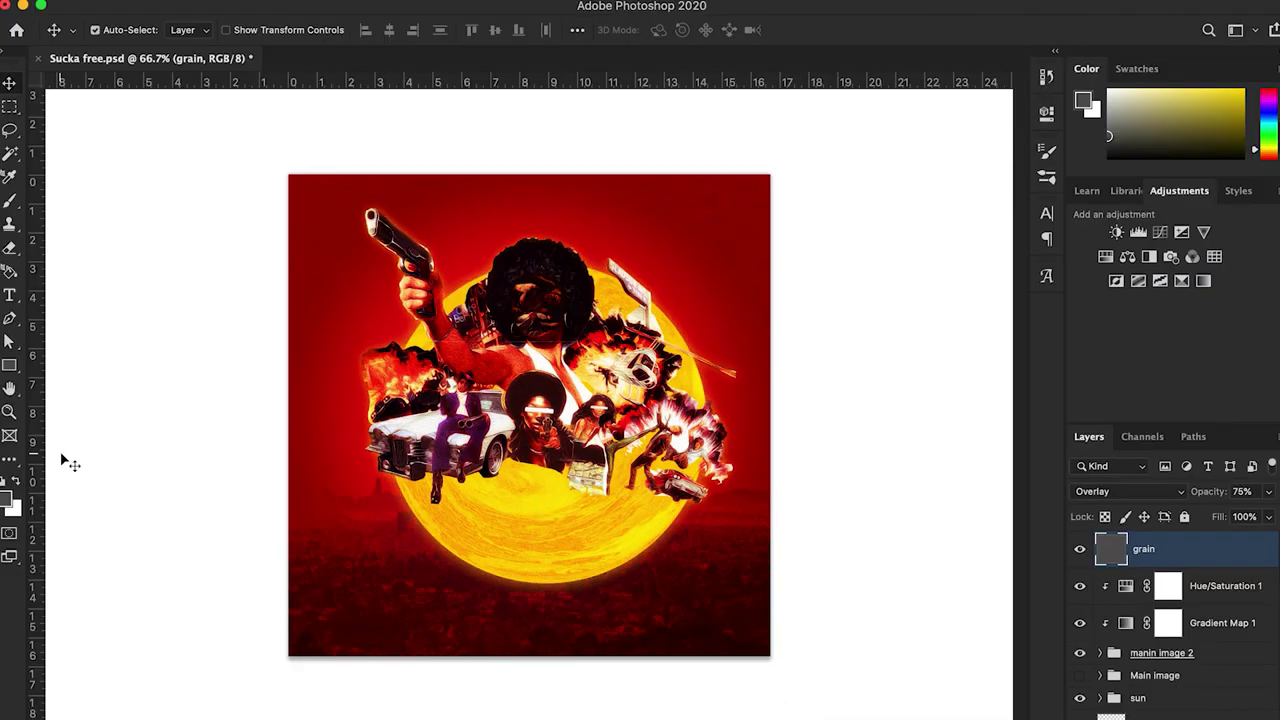
Step: Paste the folded-paper texture and stretch it across the whole poster
key(super+v)
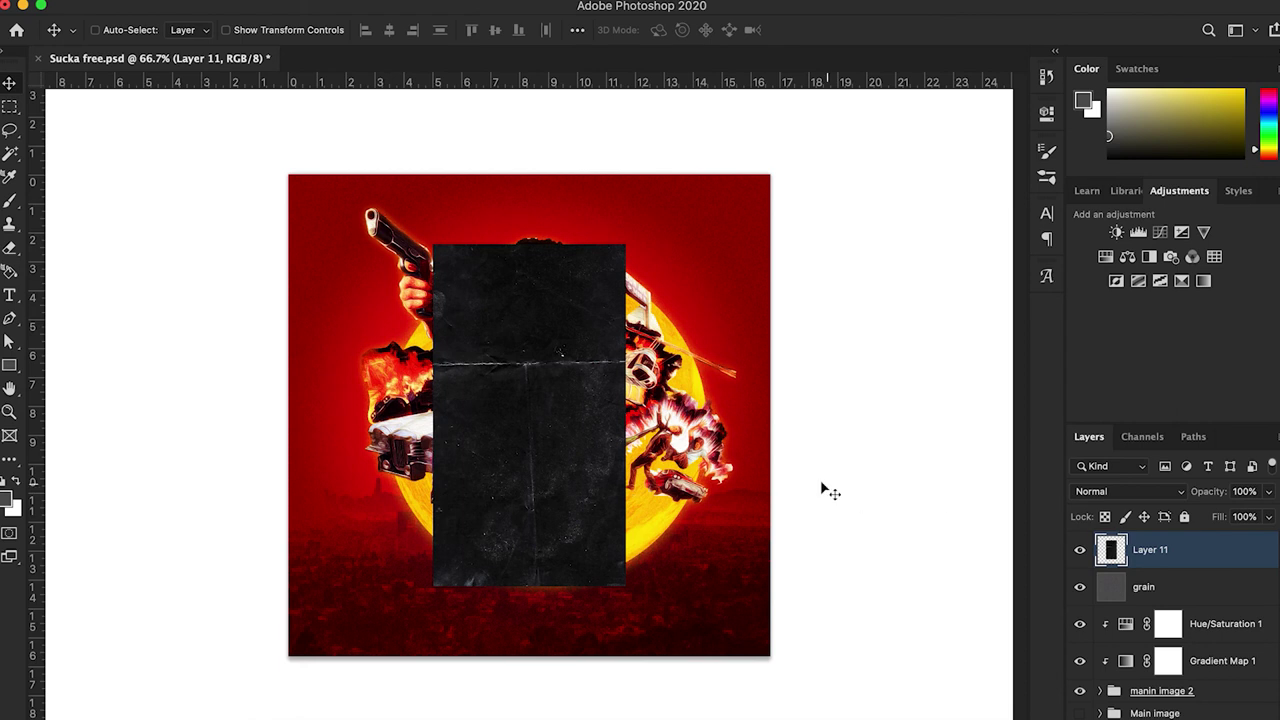
key(super+t)
drag(433, 414, 270, 440)
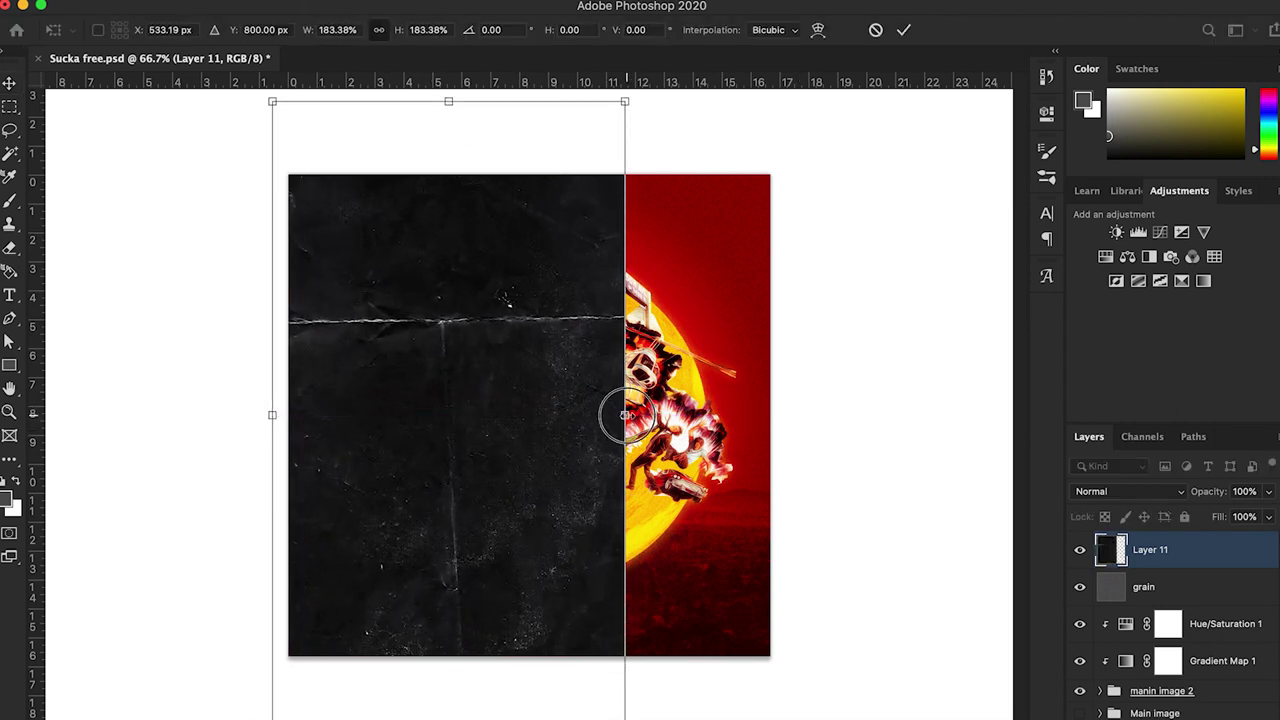
drag(624, 414, 780, 414)
key(Return)
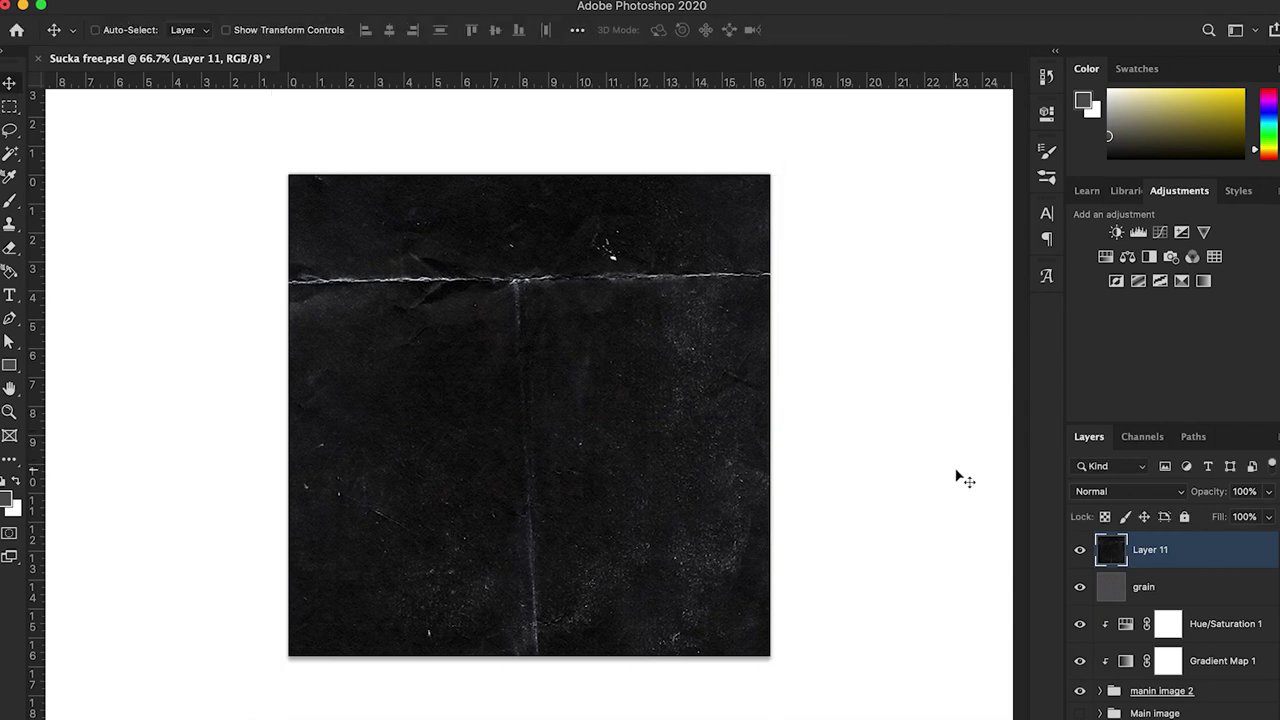
Step: Blend the texture layer in Soft Light at 40% opacity
click(1094, 492)
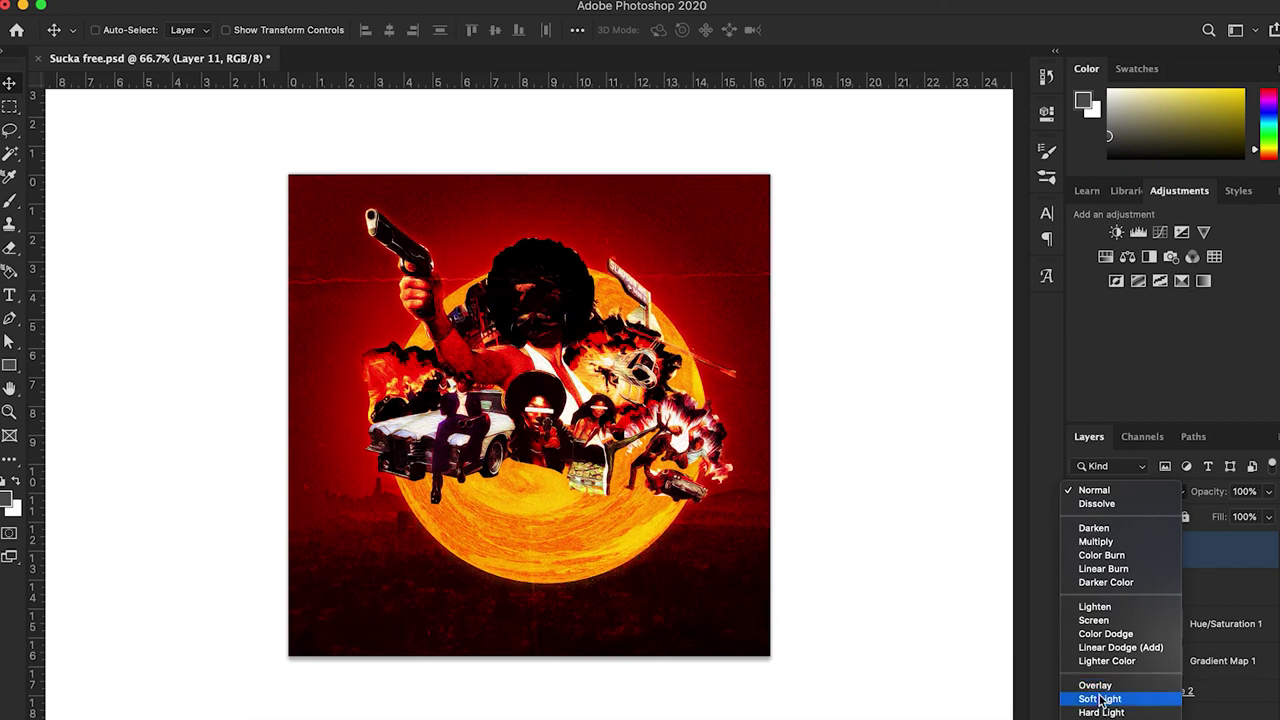
click(1100, 699)
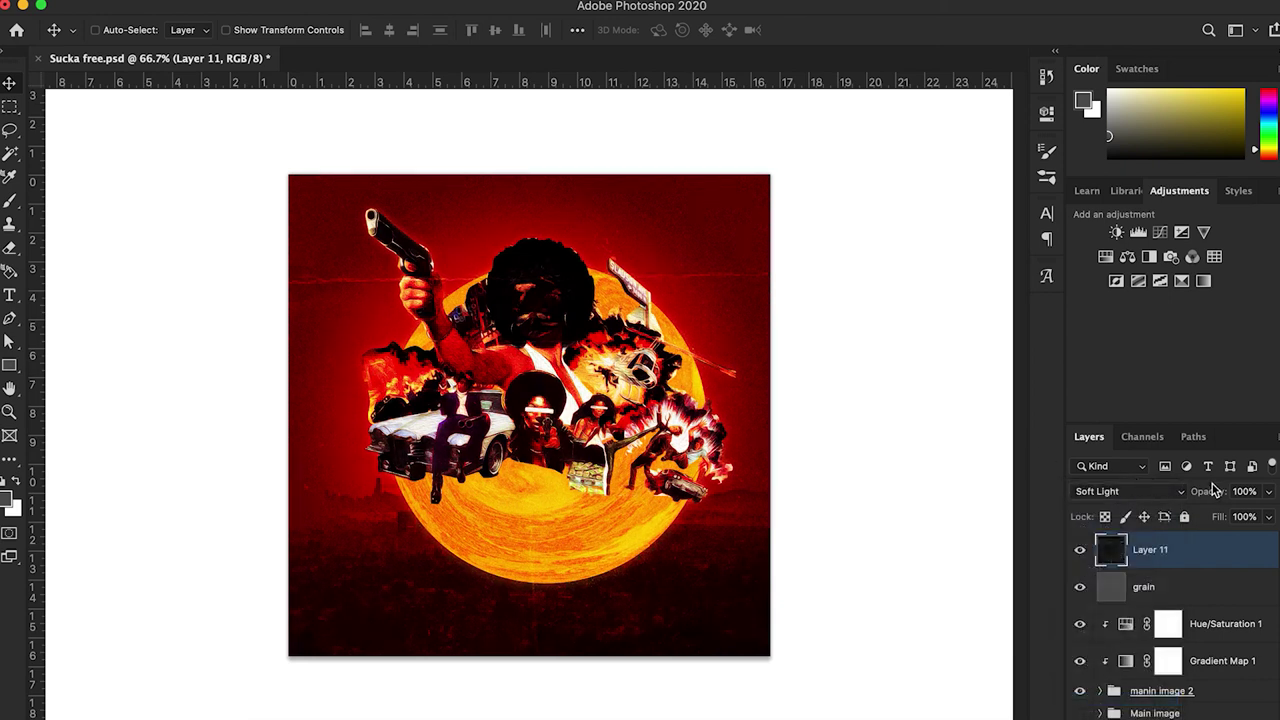
click(1248, 493)
text(40)
key(Return)
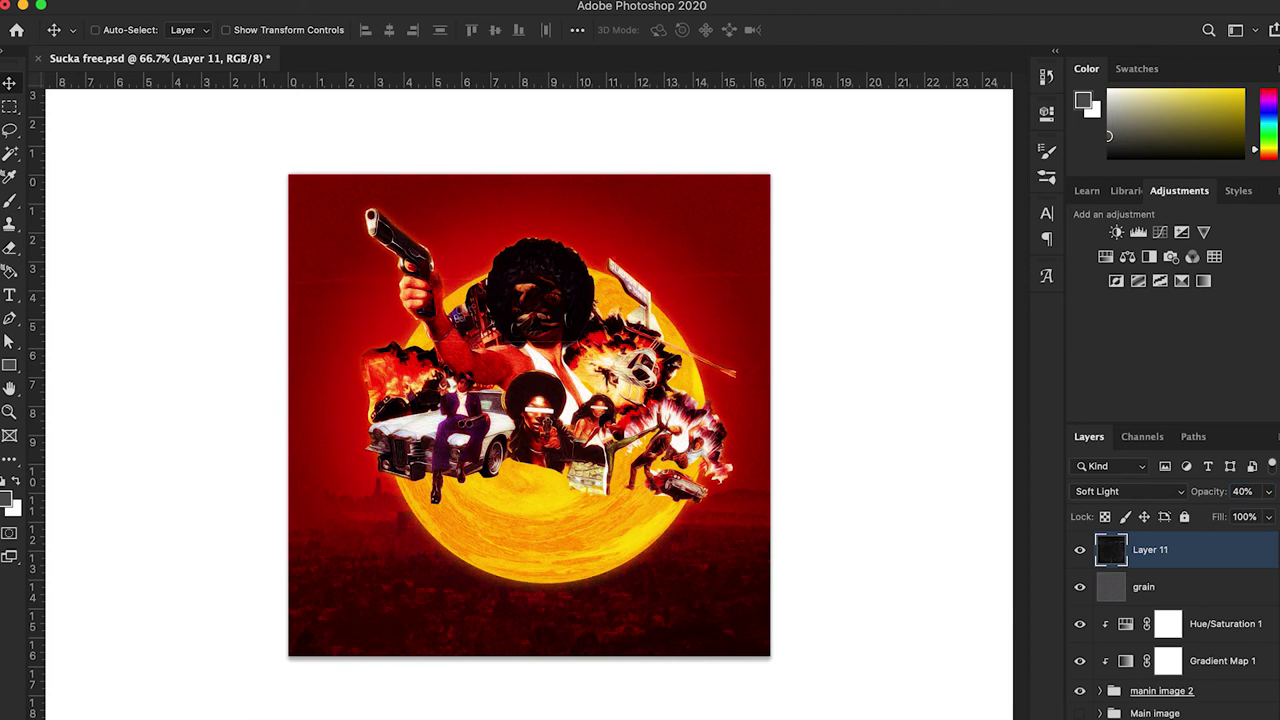
drag(556, 306, 566, 350)
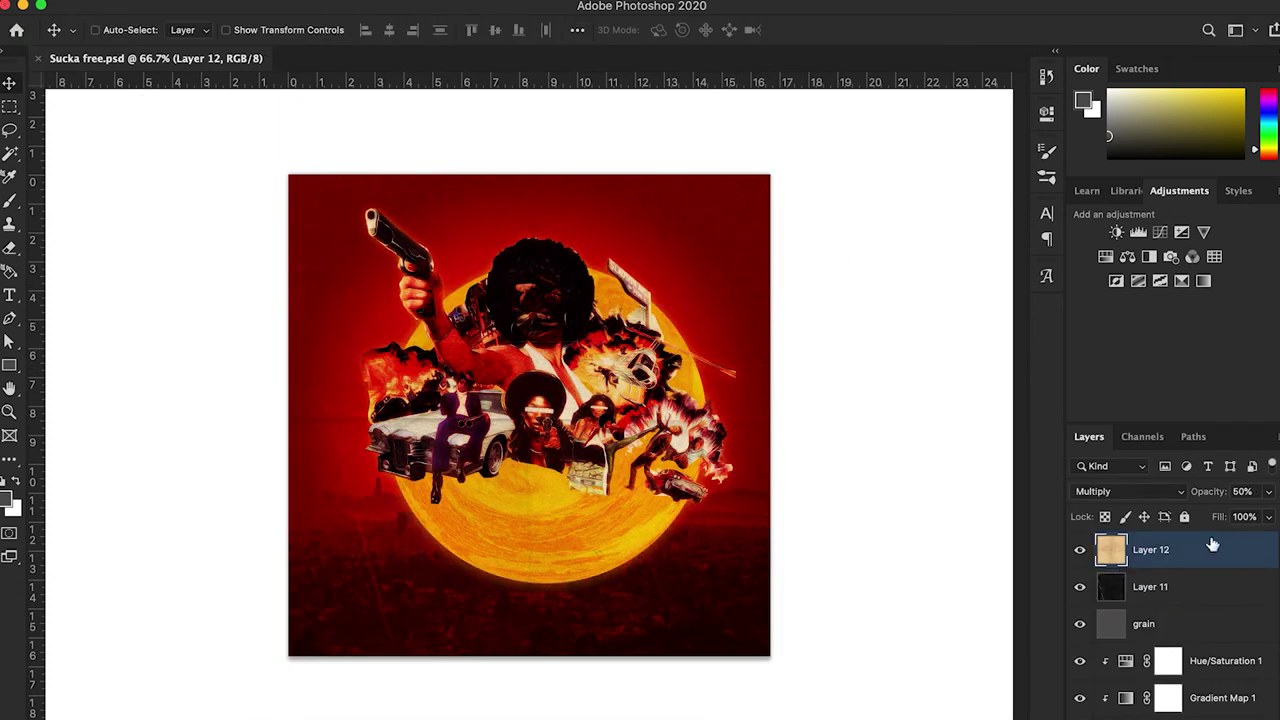
Step: Pick the 820 px star brush from the Star Brushes by freeject set
click(1232, 620)
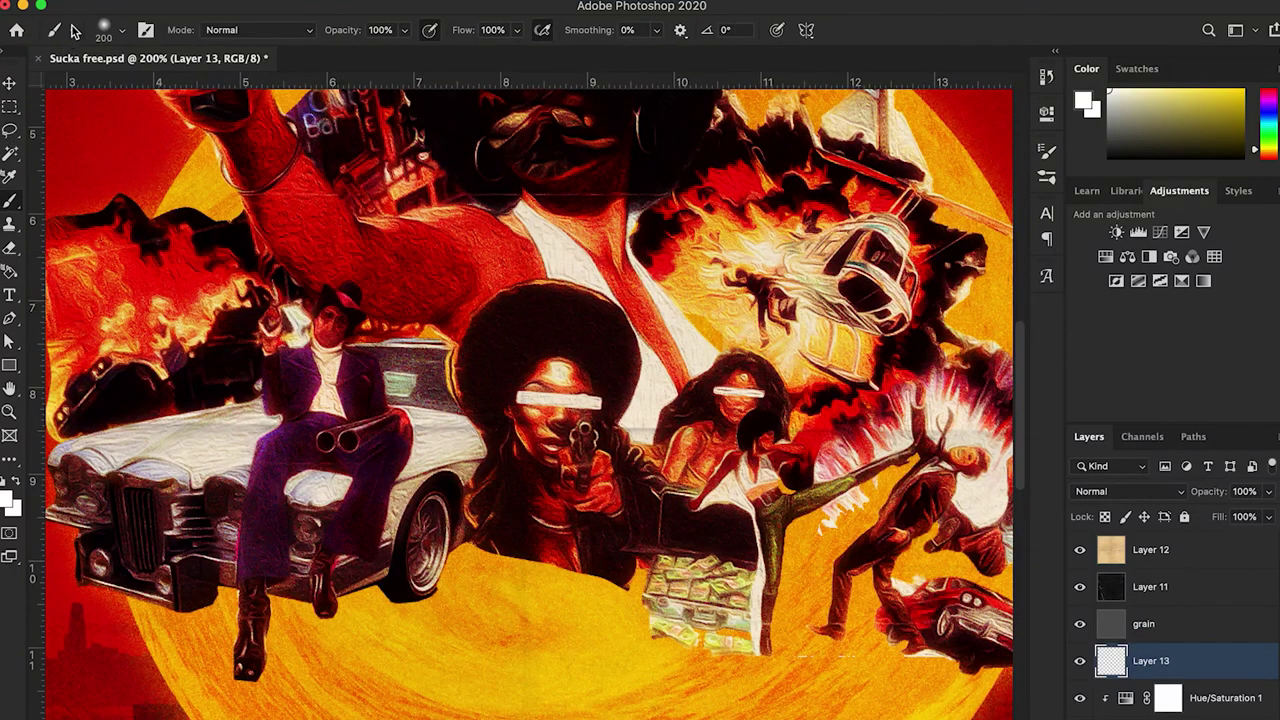
click(105, 28)
scroll(214, 277, down, 15)
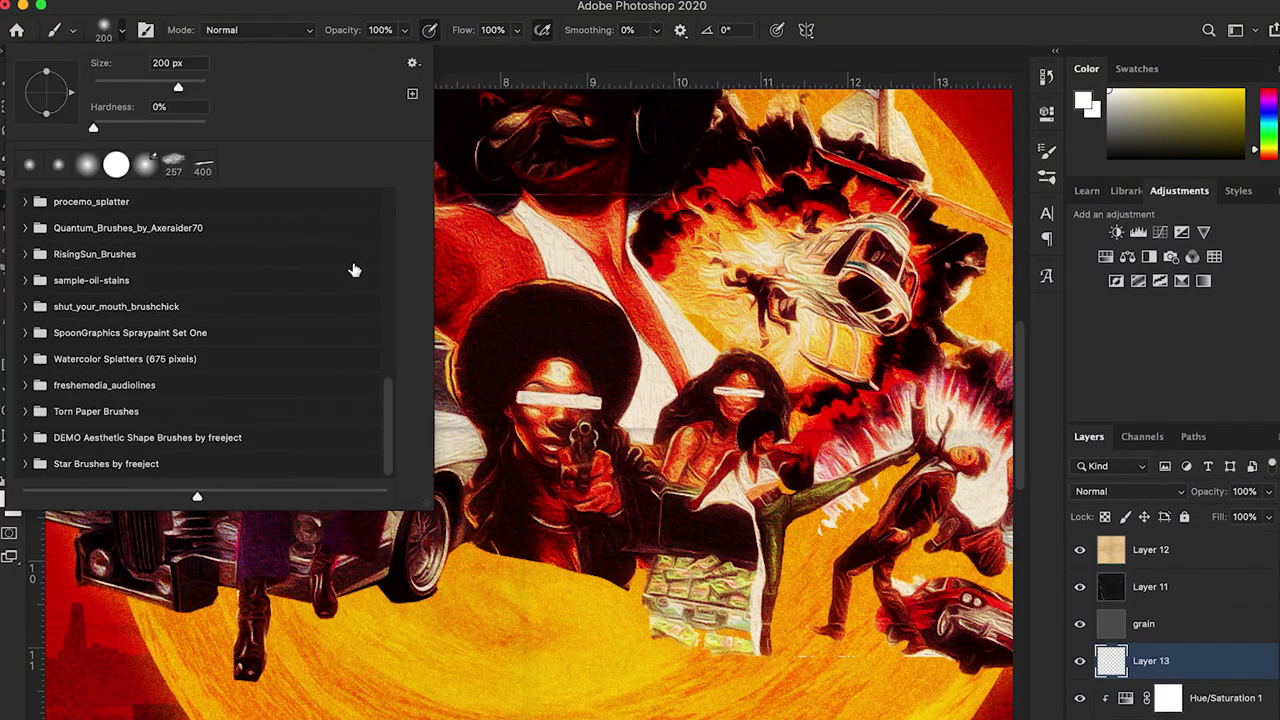
click(20, 464)
scroll(178, 424, down, 5)
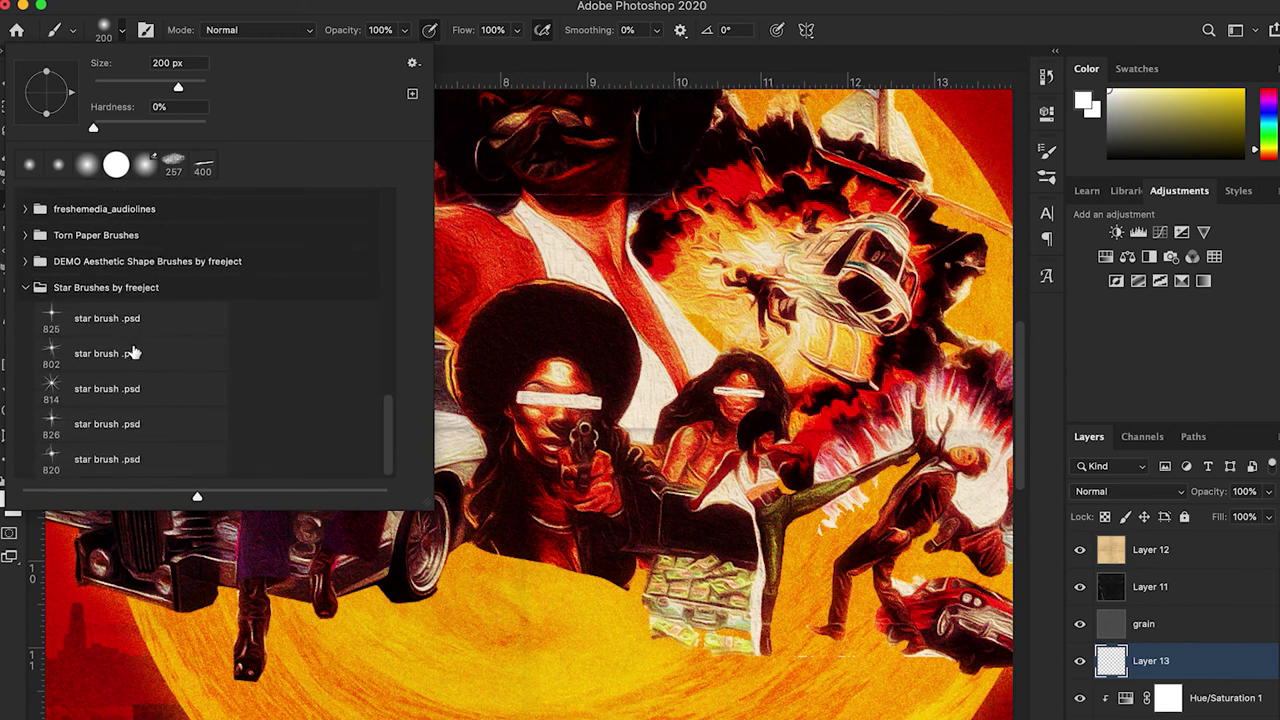
click(78, 458)
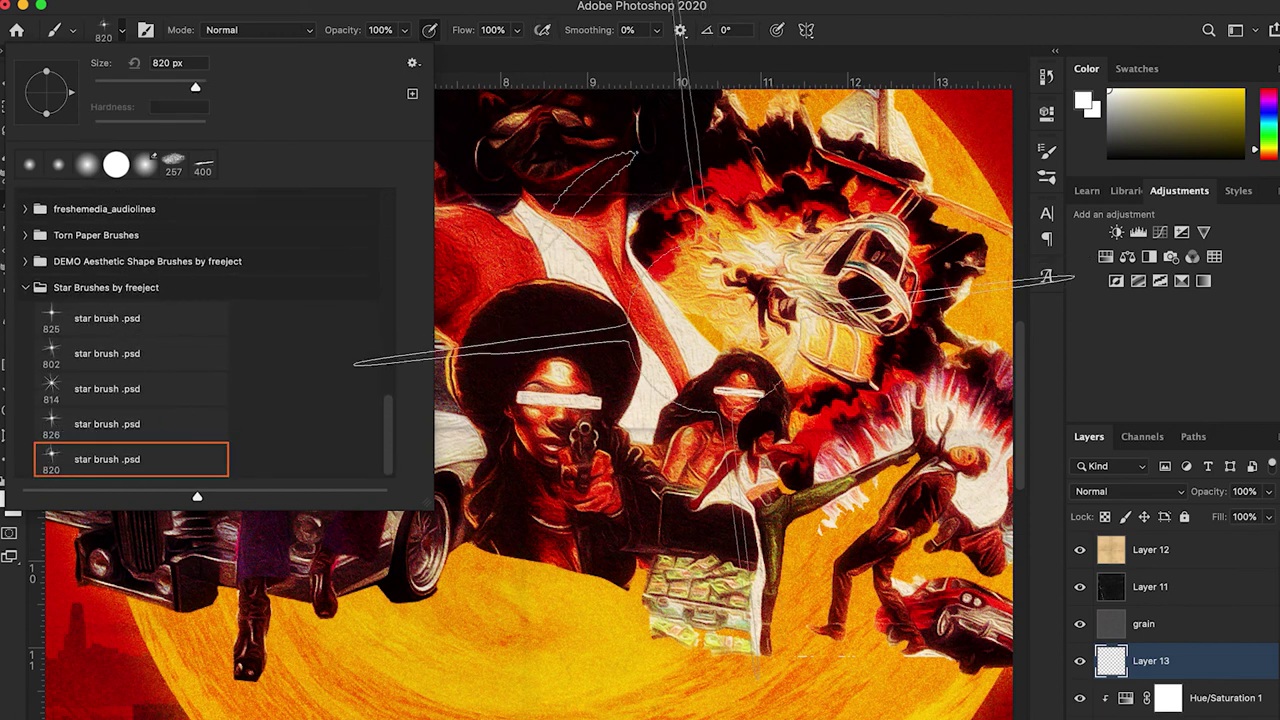
Step: Shrink the star brush to about 200 px and stamp white star glints on the car's front wheel and collage
key(Escape)
key(bracketleft)
key(bracketleft)
key(bracketleft)
key(bracketleft)
key(bracketleft)
key(bracketleft)
key(bracketleft)
key(bracketleft)
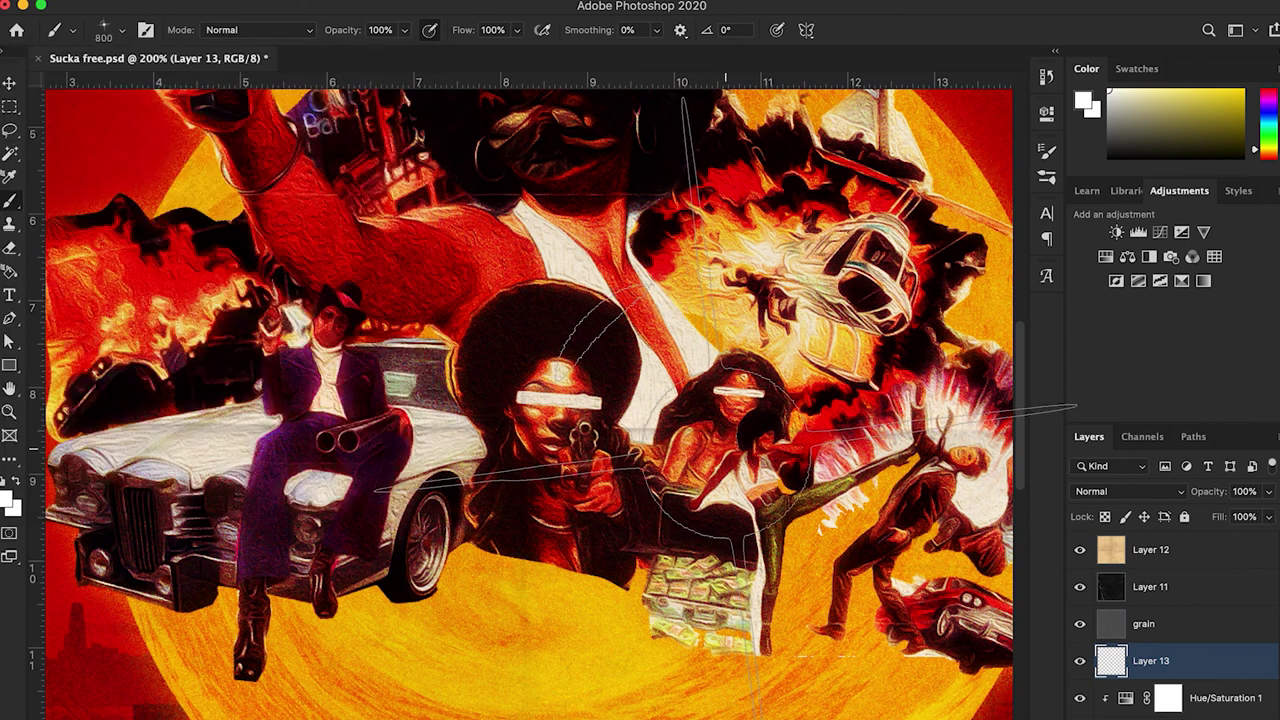
key(bracketleft)
key(bracketleft)
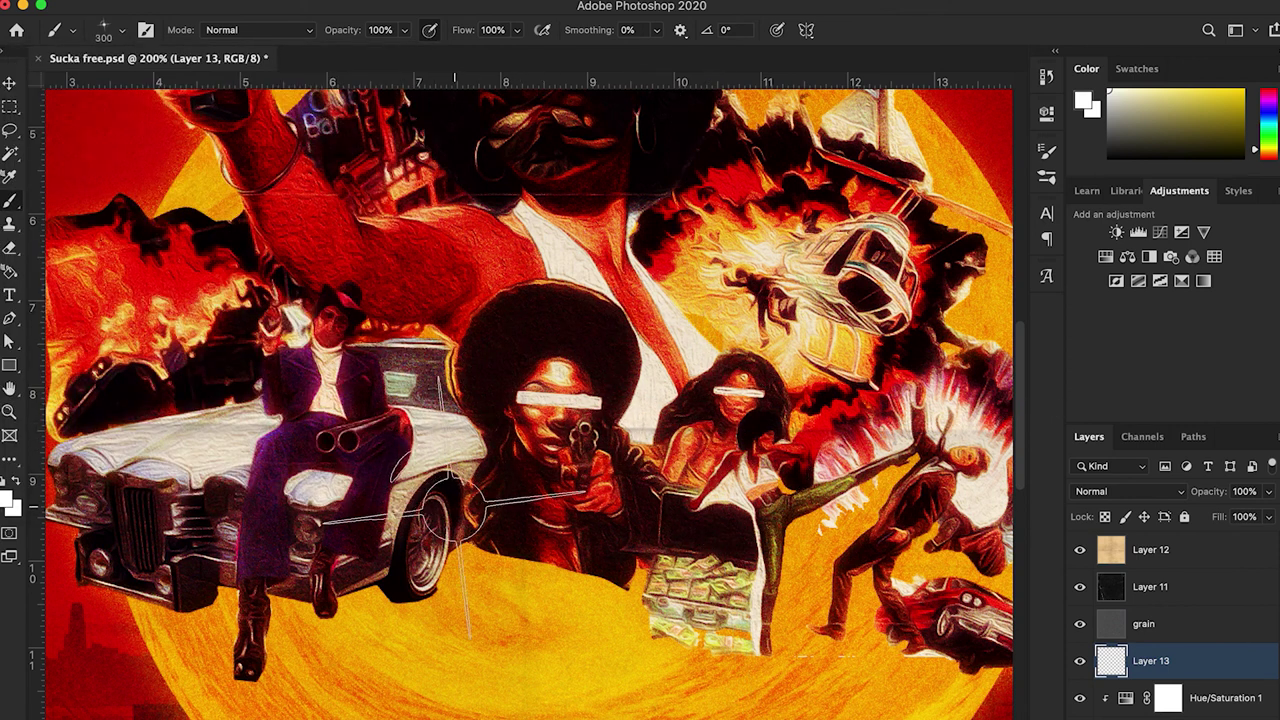
click(423, 555)
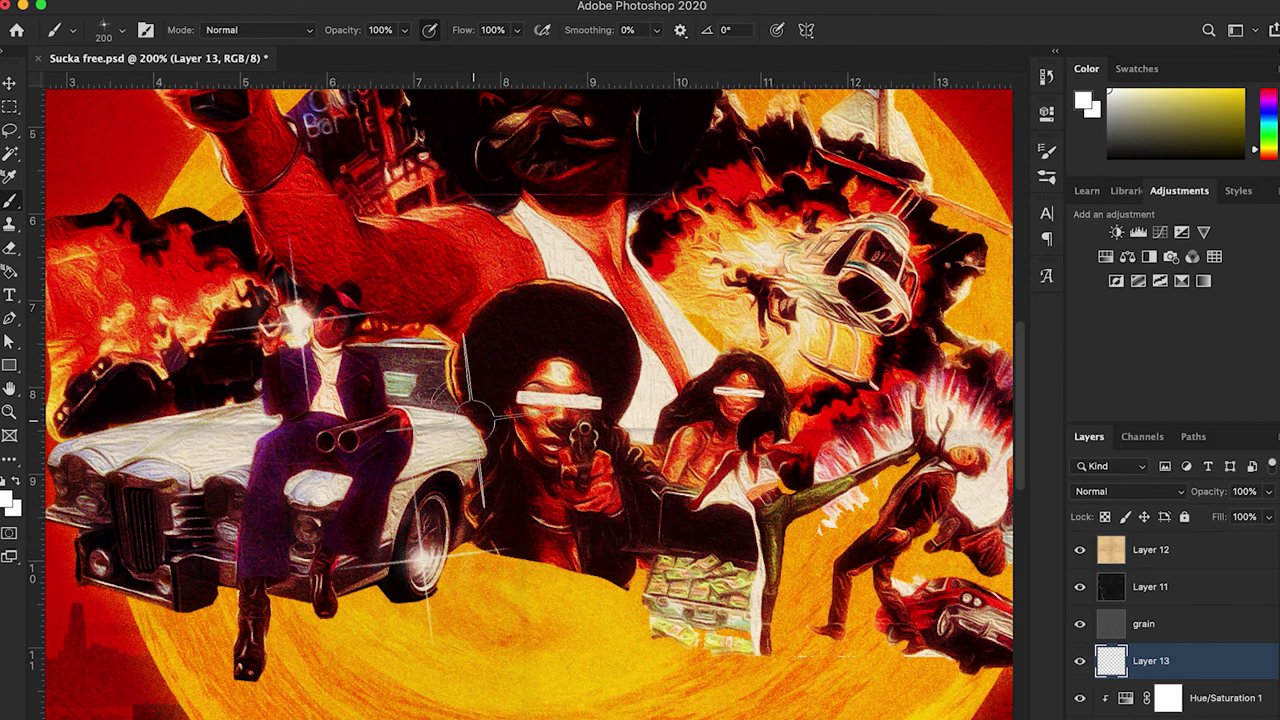
scroll(480, 420, up, 4)
scroll(480, 420, right, 5)
key(bracketright)
key(bracketright)
key(bracketright)
key(bracketright)
key(bracketright)
scroll(407, 296, down, 3)
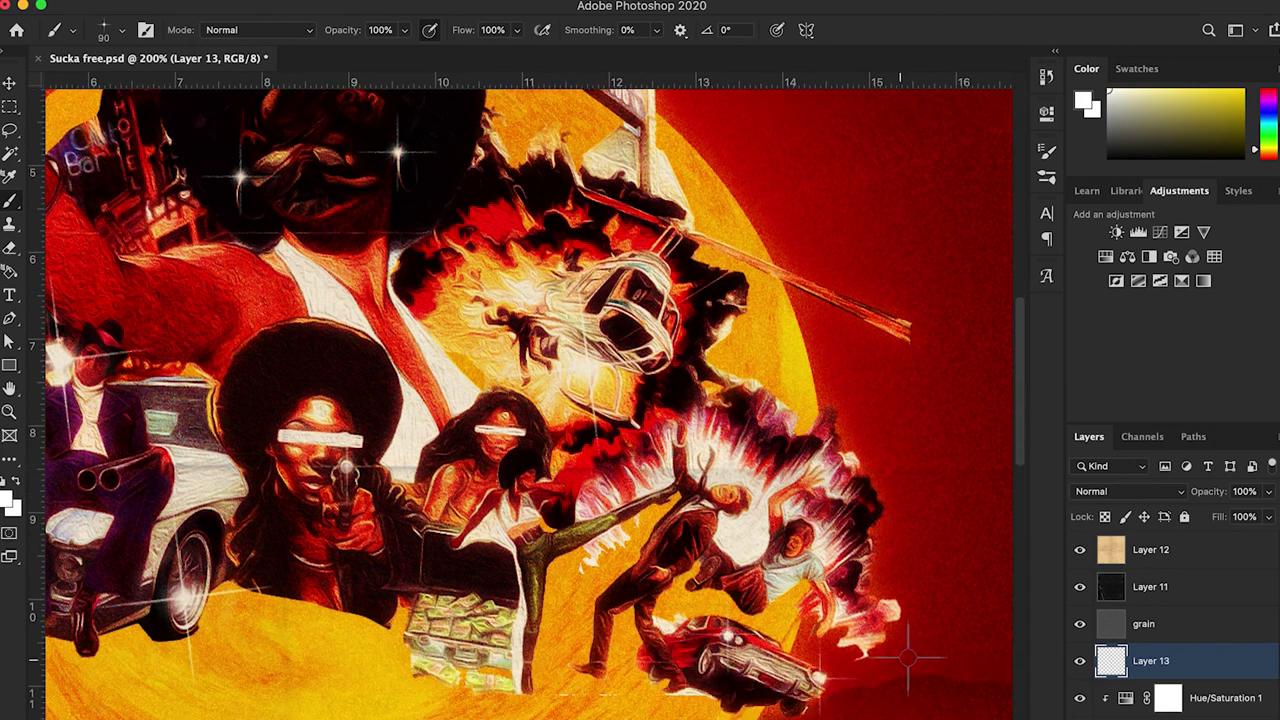
scroll(407, 296, up, 3)
key(v)
key(super+minus)
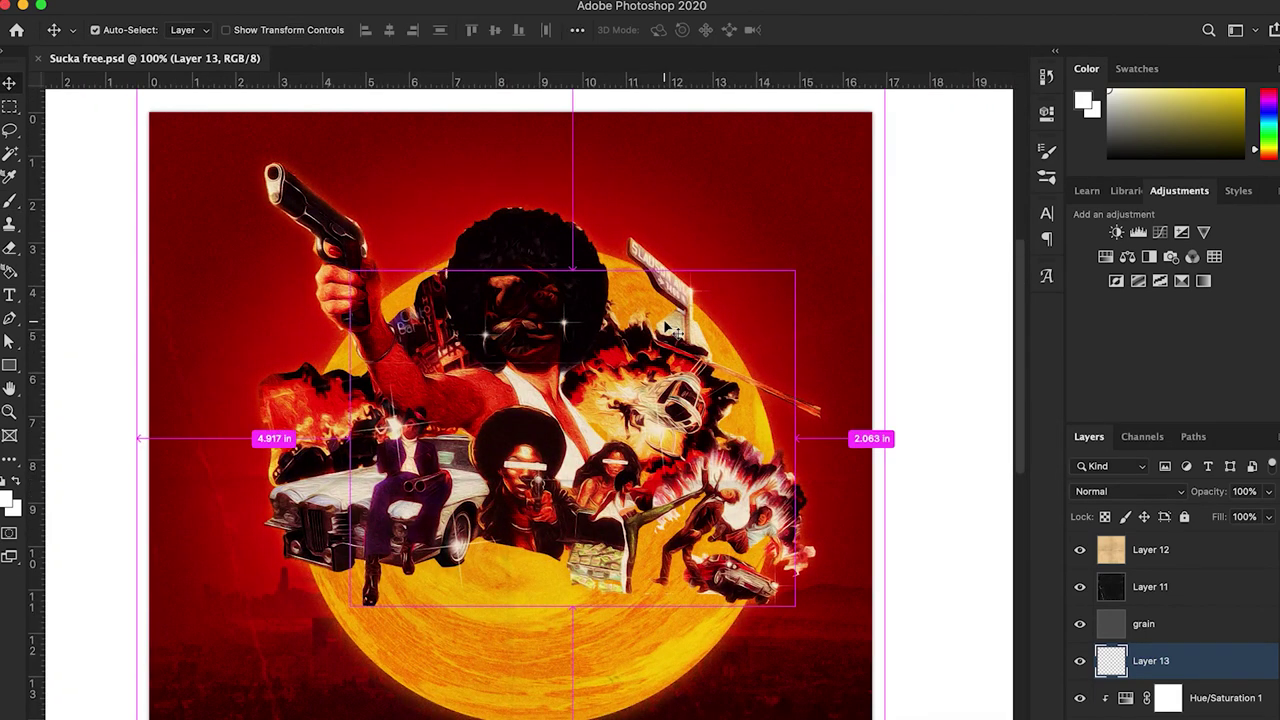
Step: Add an Exposure adjustment above Layer 12 with raised exposure, tweaked offset and gamma, then save
key(super+minus)
click(1222, 553)
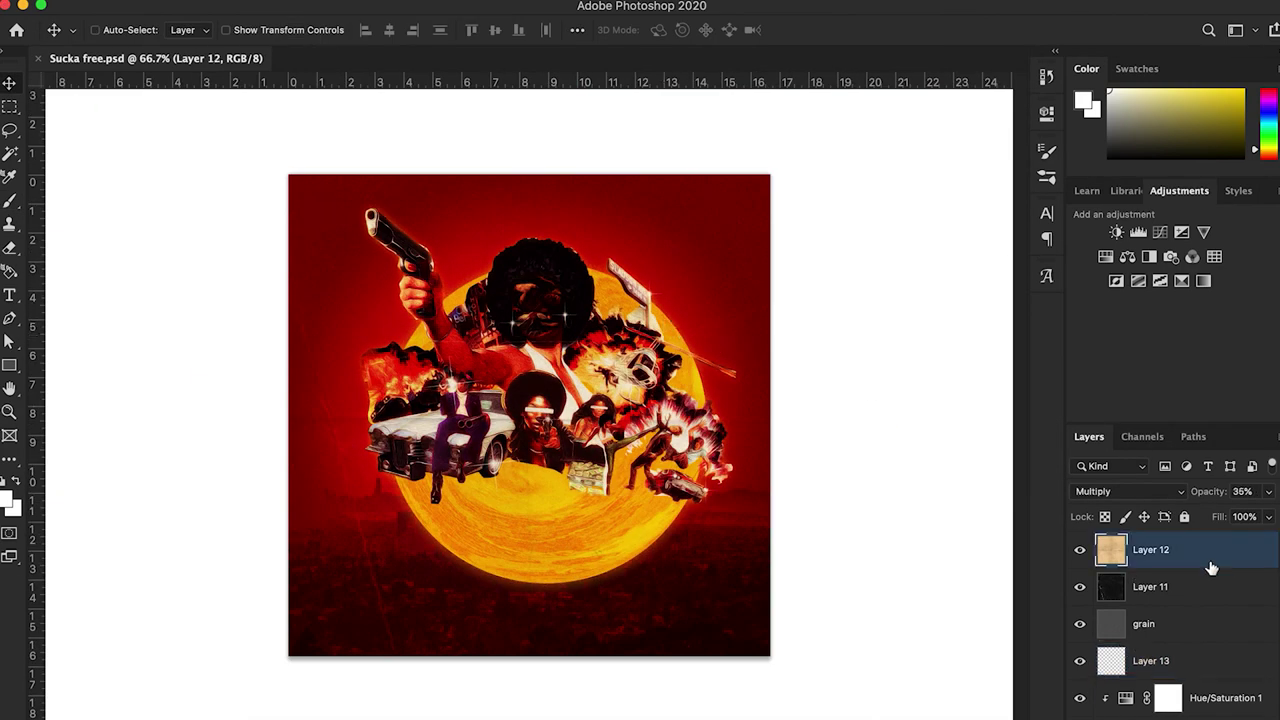
click(1150, 718)
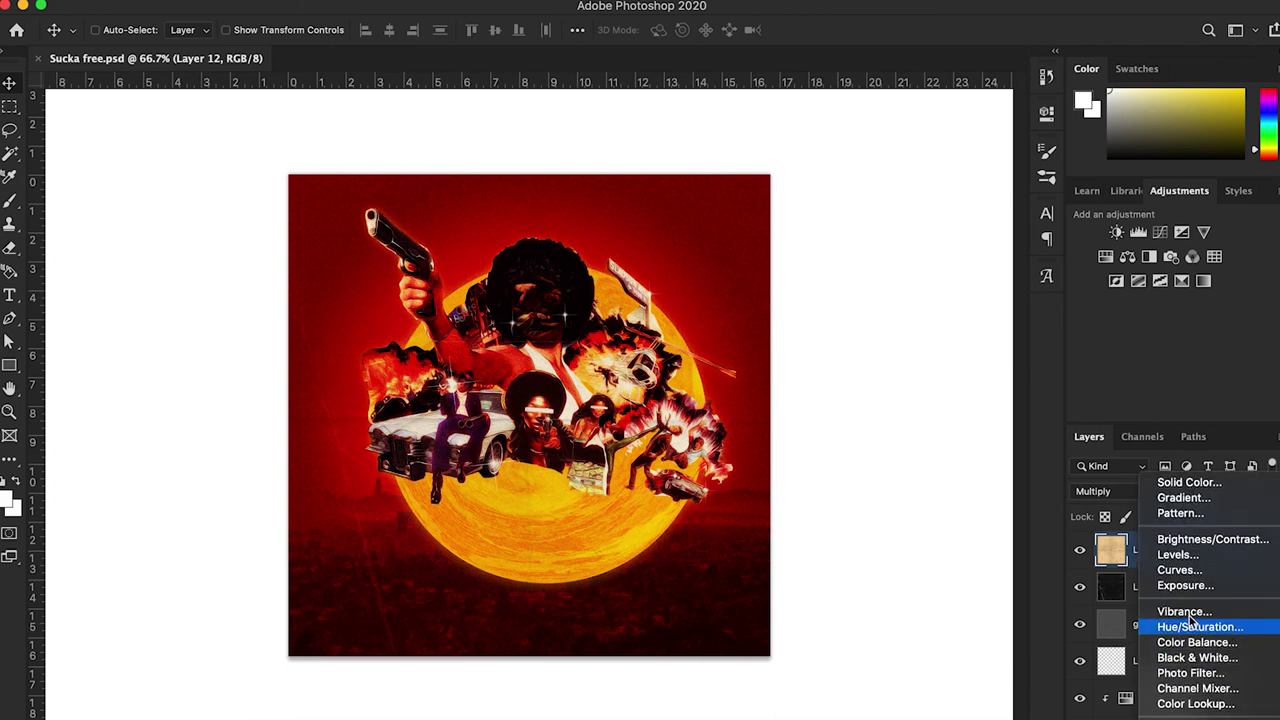
click(1186, 586)
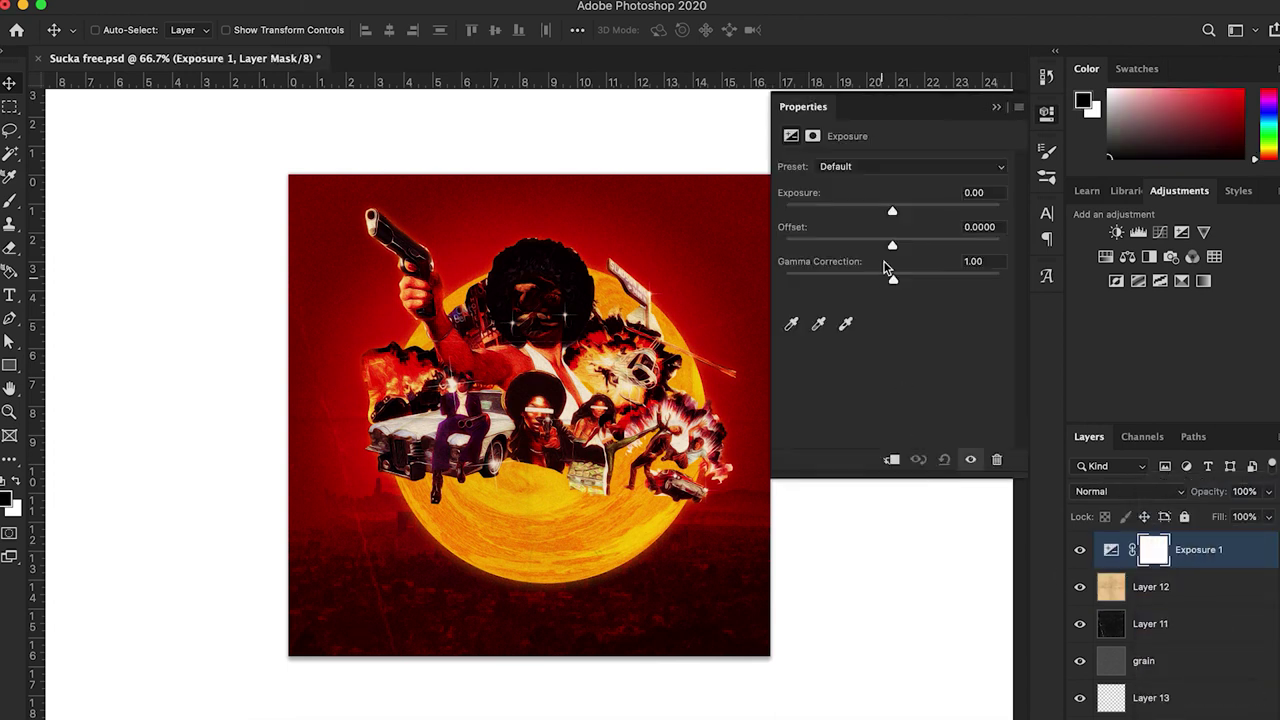
drag(895, 214, 905, 281)
click(1199, 553)
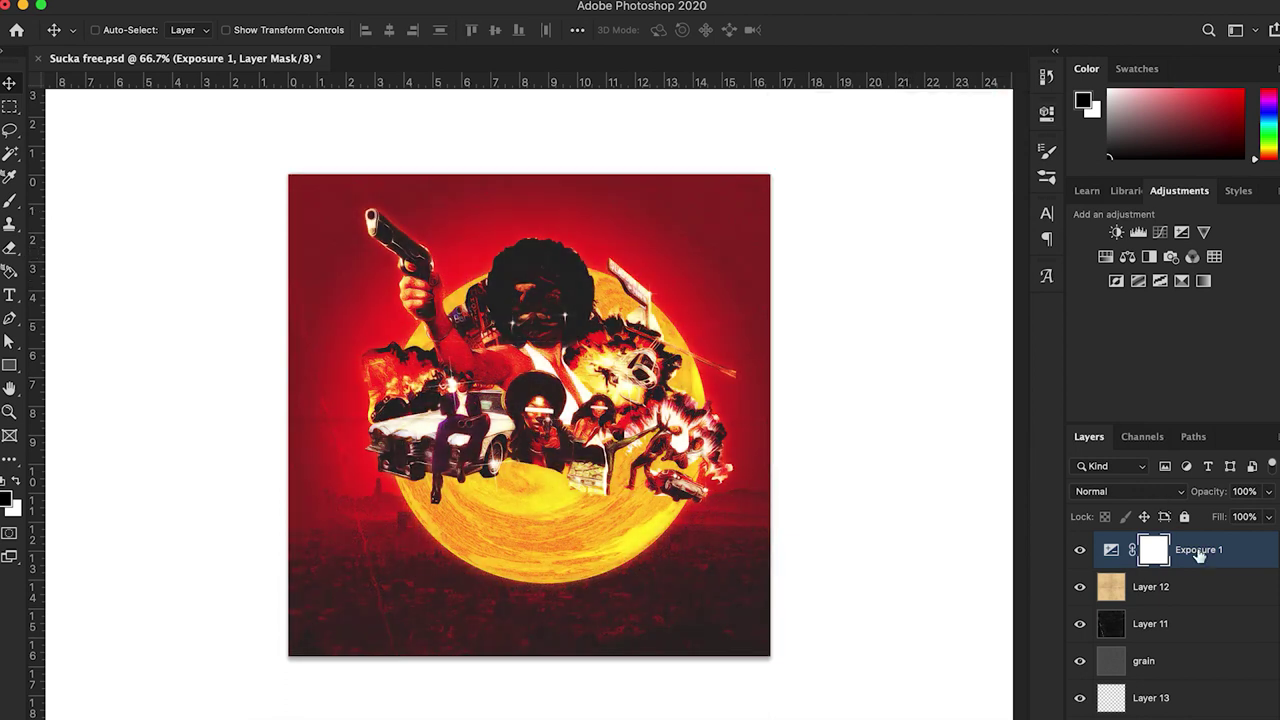
key(super+s)
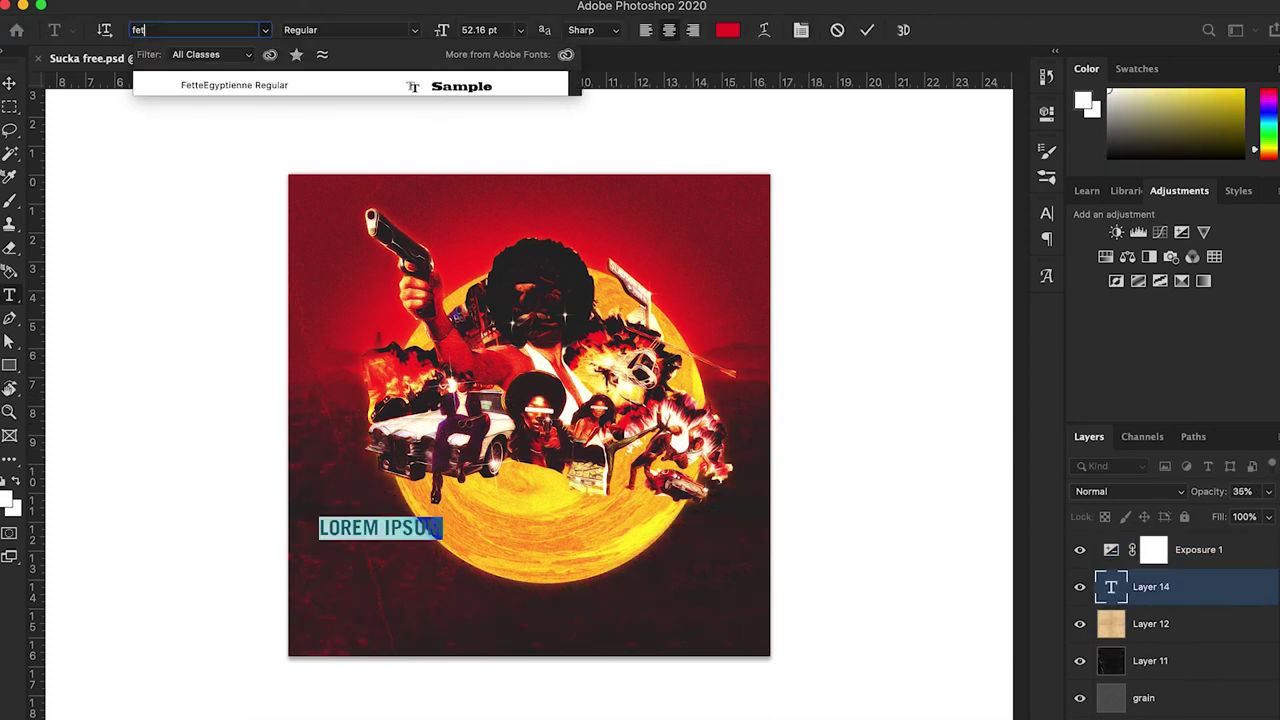
Step: Set the placeholder text to FetteEgyptienne and move it onto the sun's centre
key(Down)
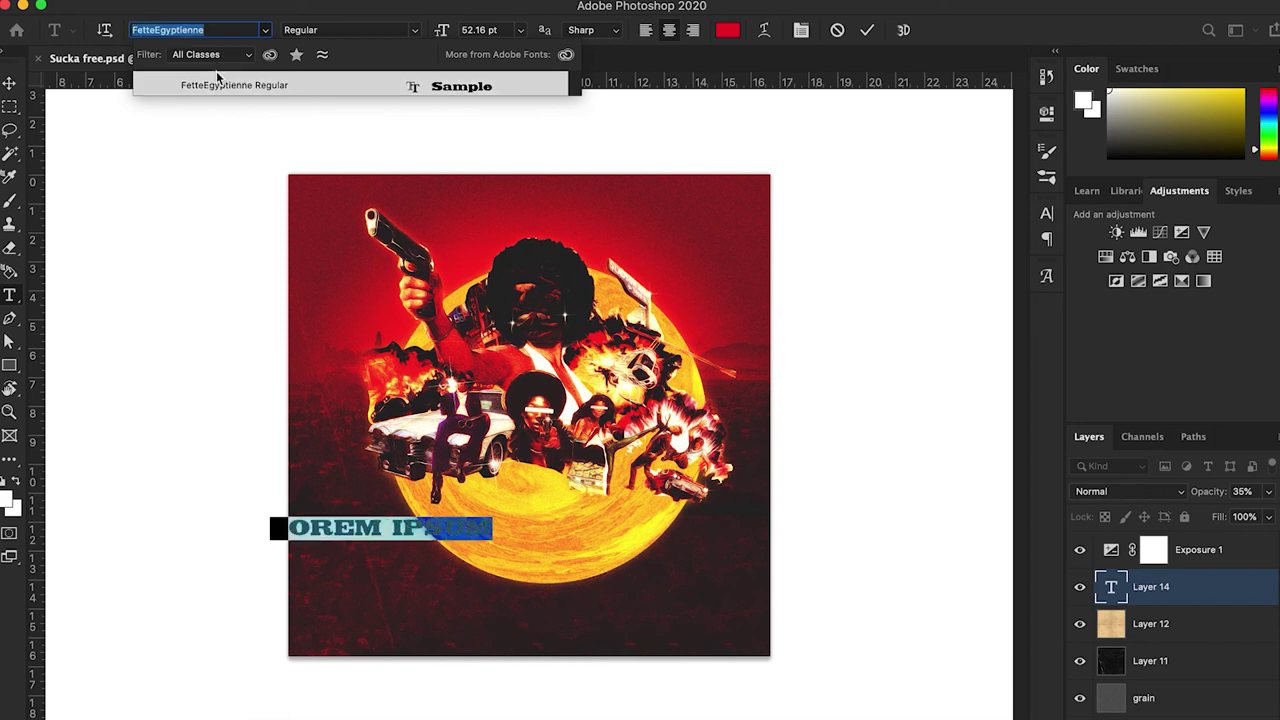
click(216, 86)
click(12, 86)
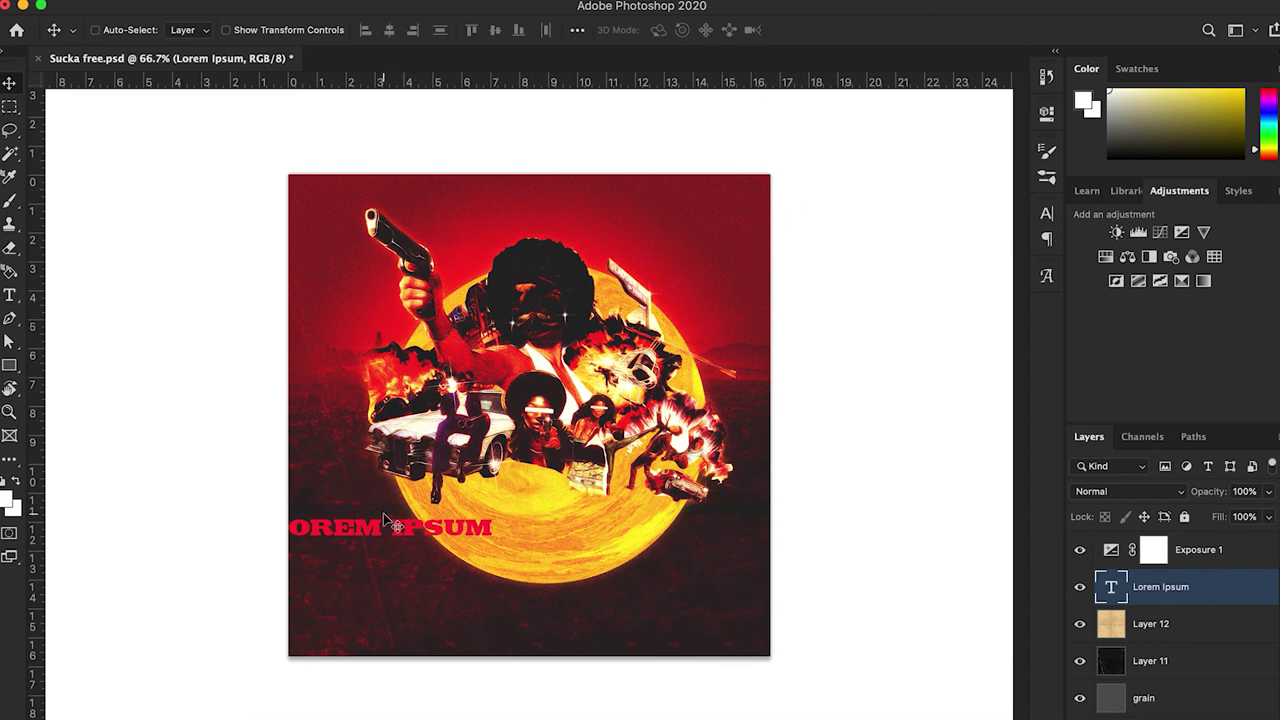
drag(380, 522, 557, 521)
Step: Colour the text with yellow sampled from the sun
key(t)
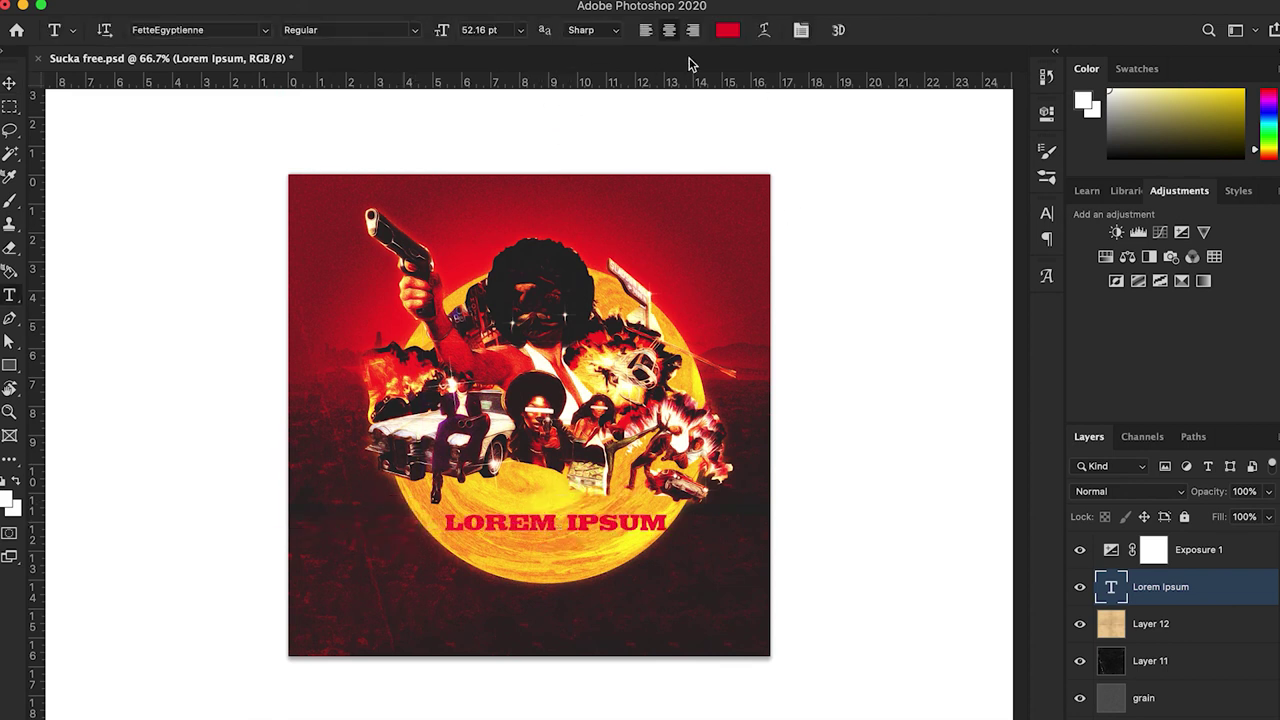
click(727, 31)
click(536, 497)
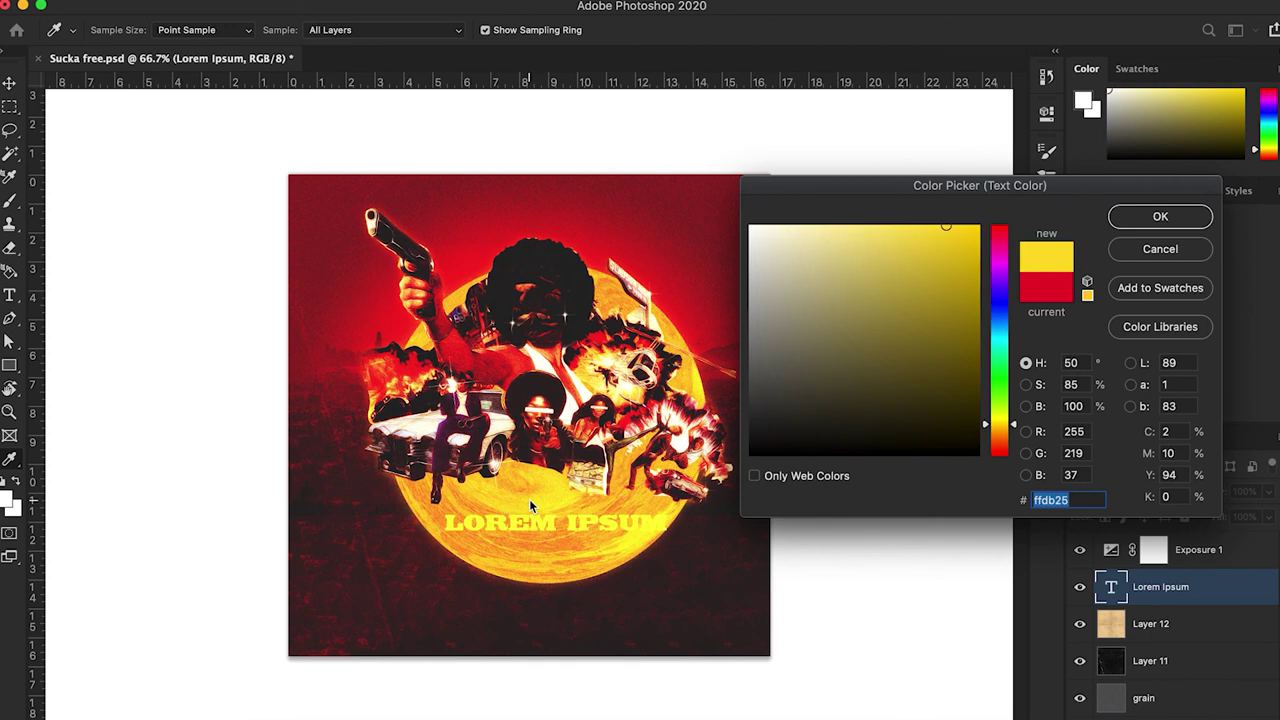
click(1134, 218)
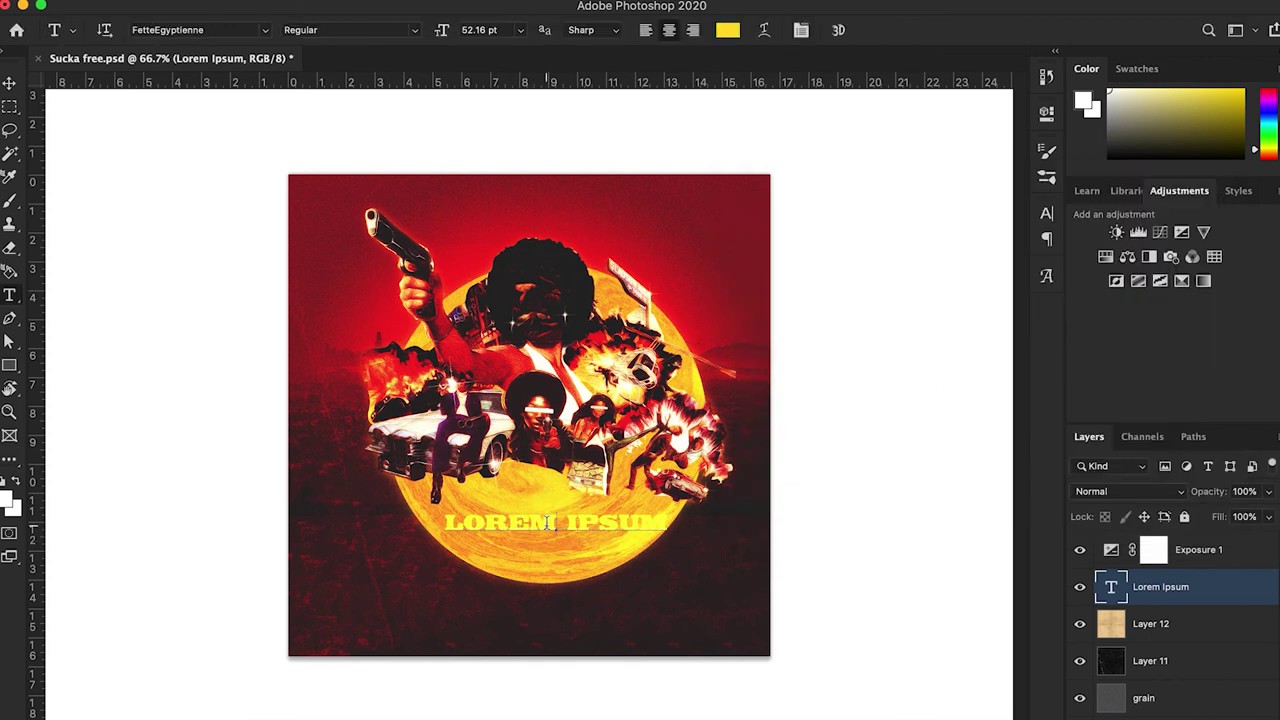
Step: Replace the placeholder words with the title 'SUCKA FREE'
double_click(546, 522)
key(super+a)
key(BackSpace)
text(S)
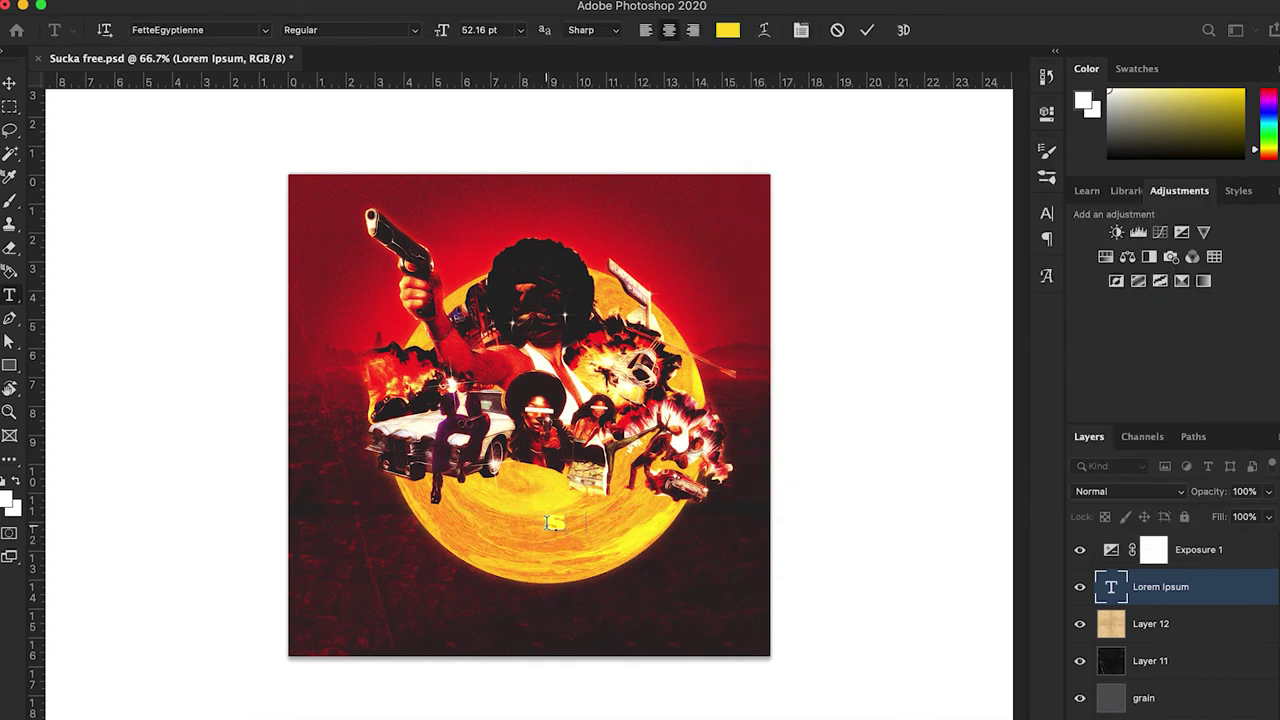
text(UCKA FREE)
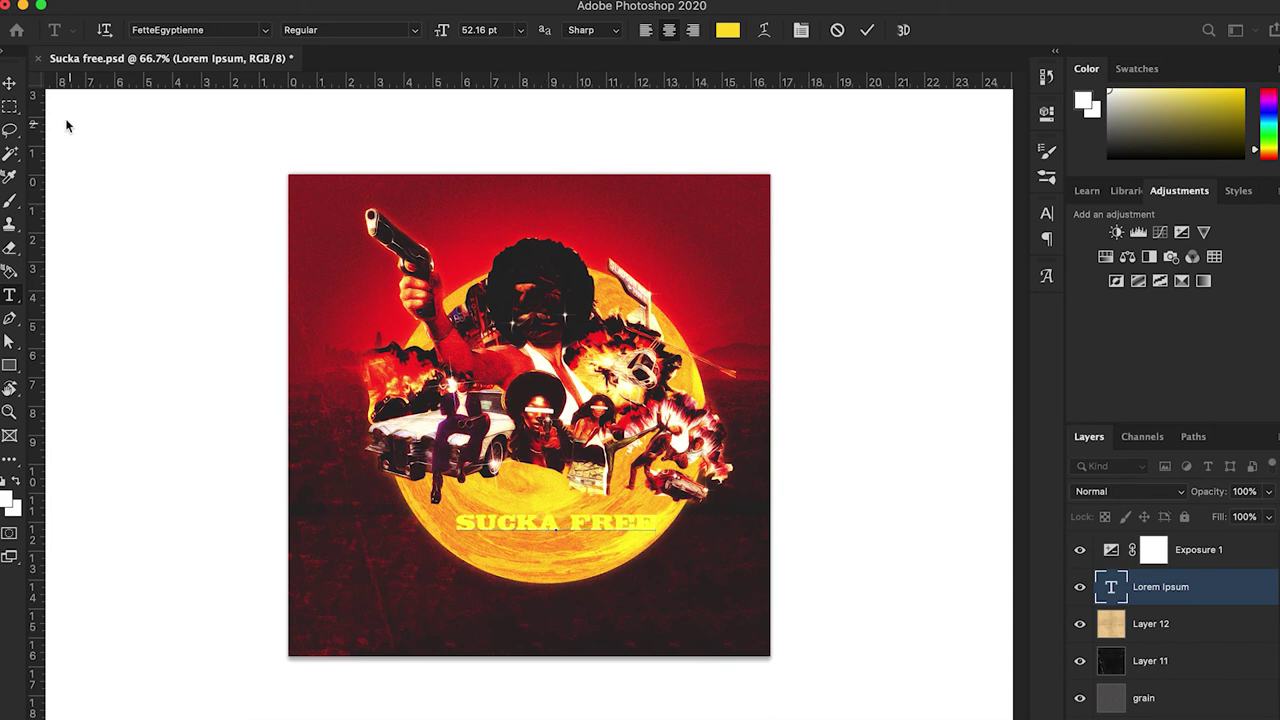
key(ctrl+Return)
Step: Scale the SUCKA FREE title to fit the poster width and centre it across the lower sun
key(ctrl+t)
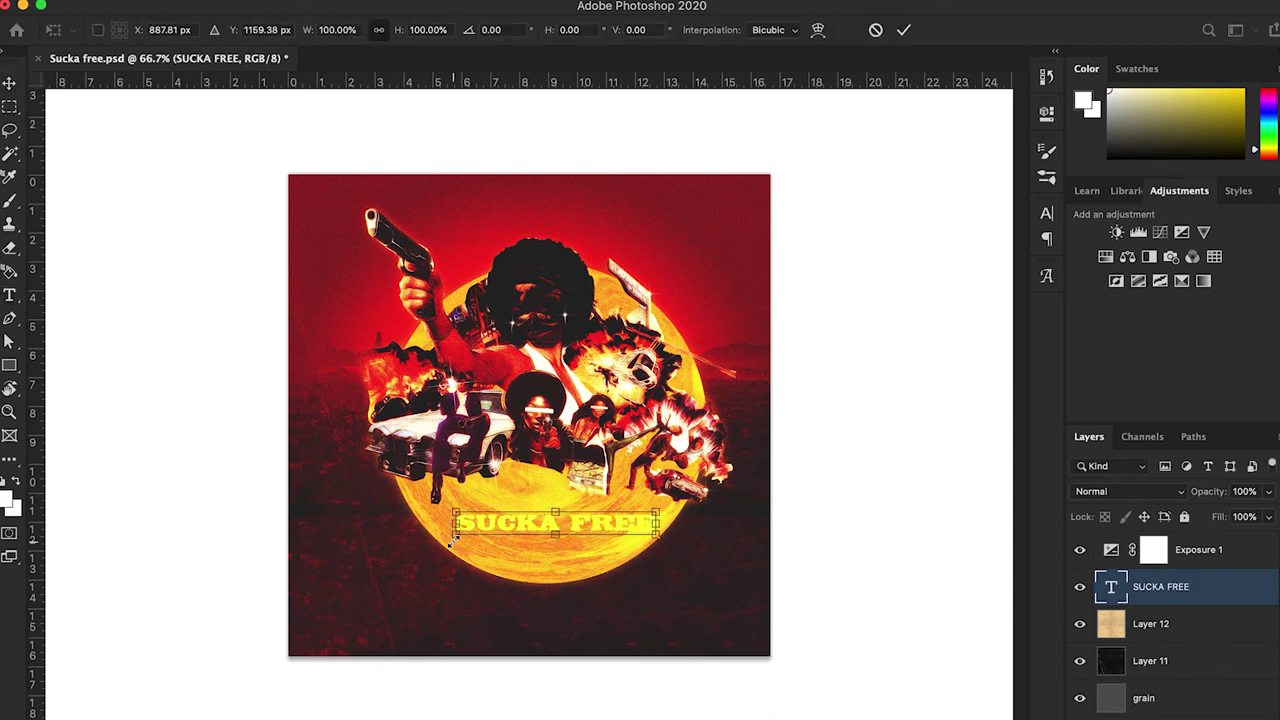
drag(452, 540, 166, 590)
key(Return)
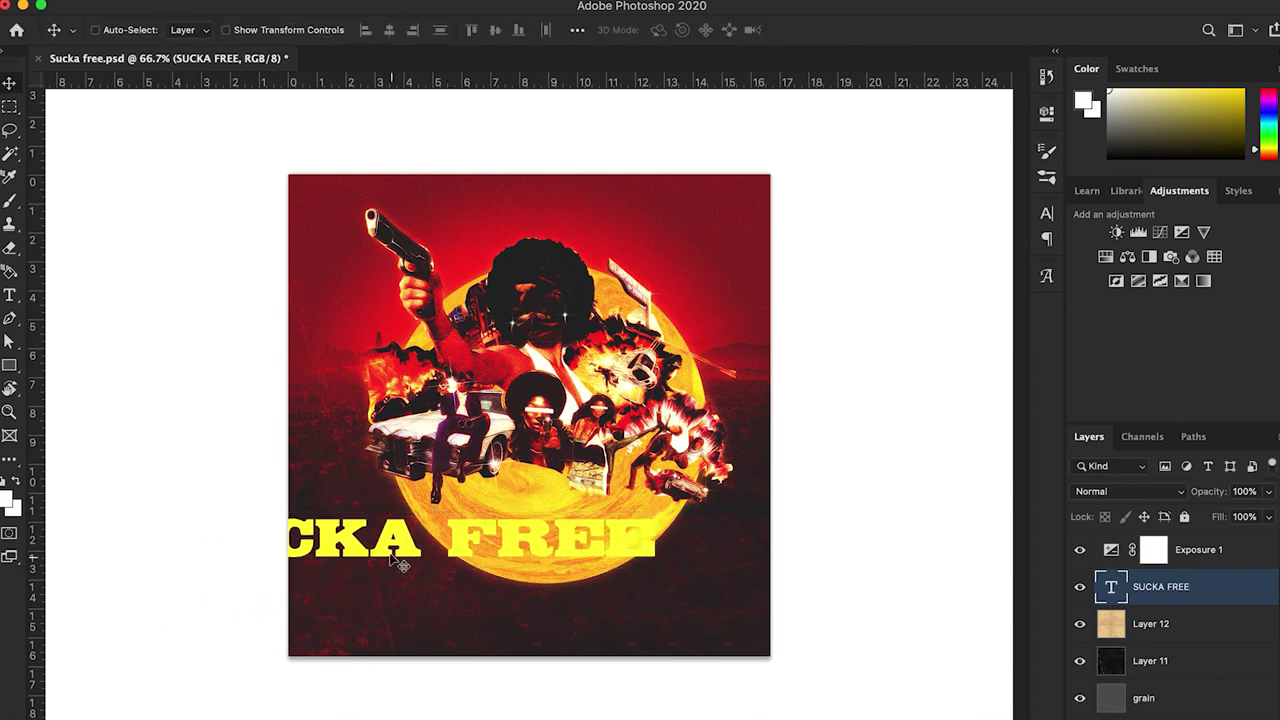
drag(398, 565, 490, 568)
key(ctrl+t)
drag(289, 549, 337, 549)
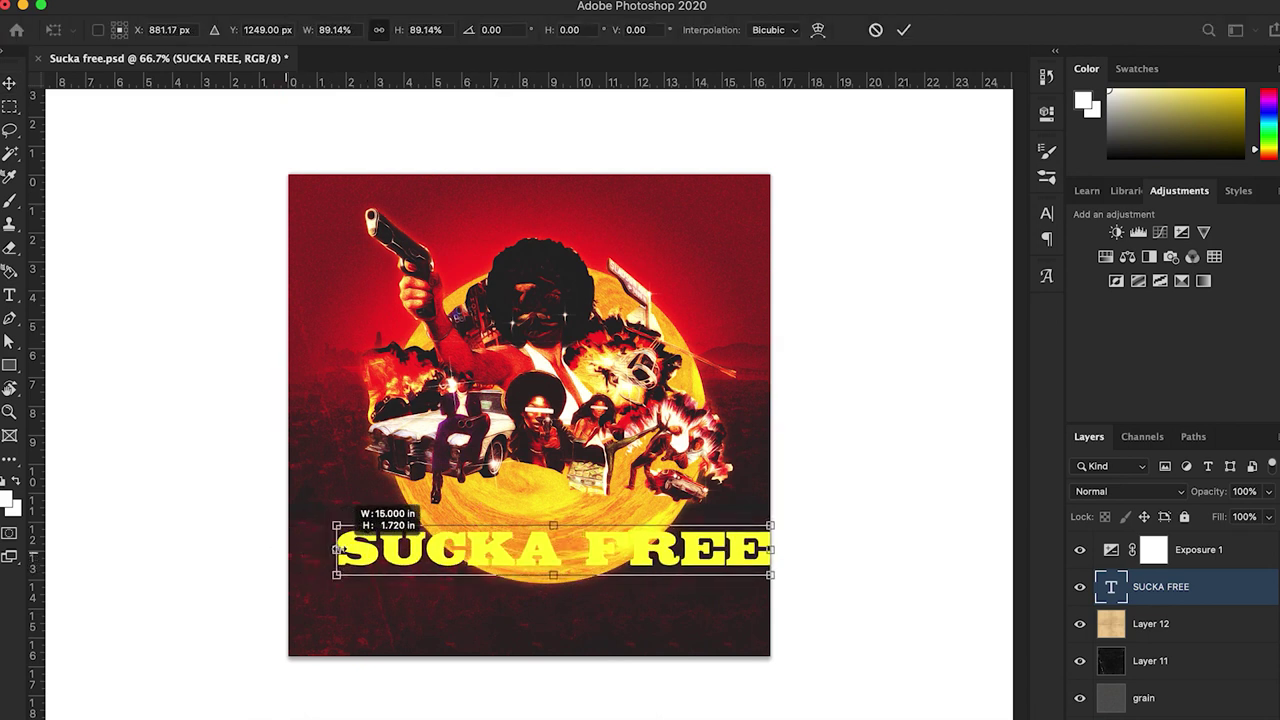
key(Return)
mouse_move(525, 558)
mouse_down()
mouse_move(506, 560)
mouse_move(547, 560)
mouse_up()
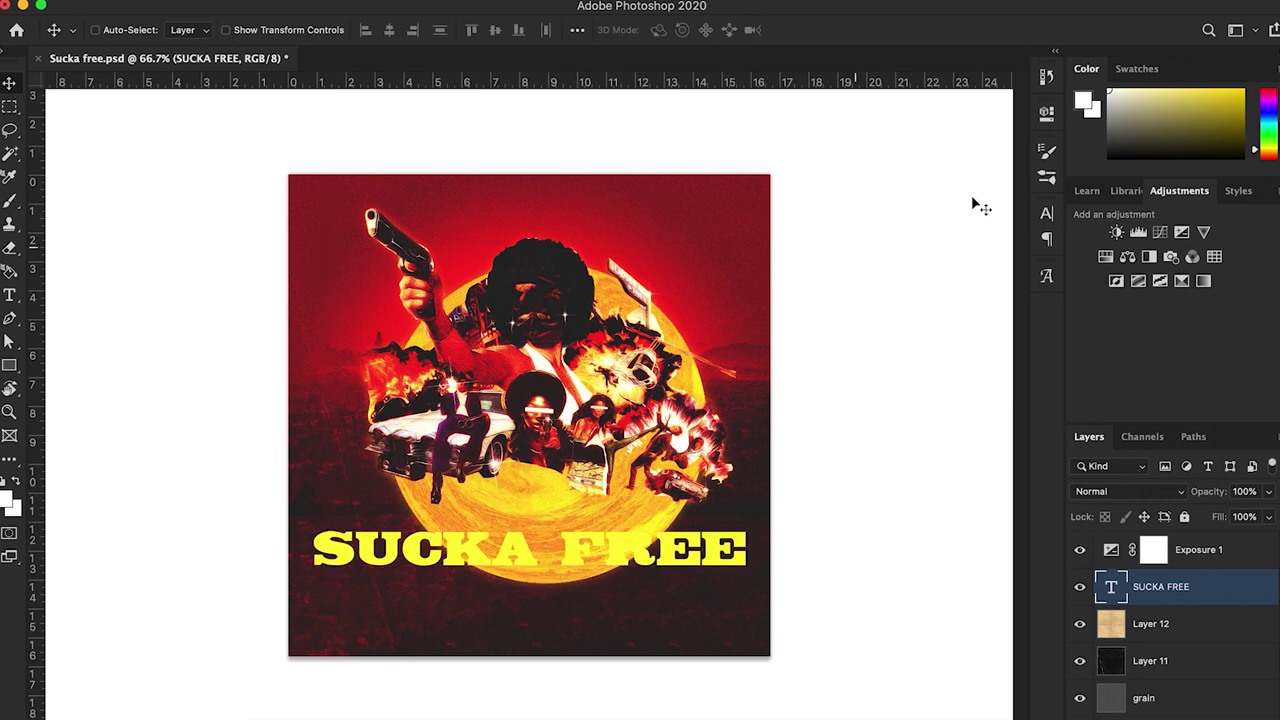
Step: Show the Actions panel from the Window menu
click(1046, 78)
click(1046, 80)
mouse_move(393, 4)
click(490, 5)
mouse_move(540, 5)
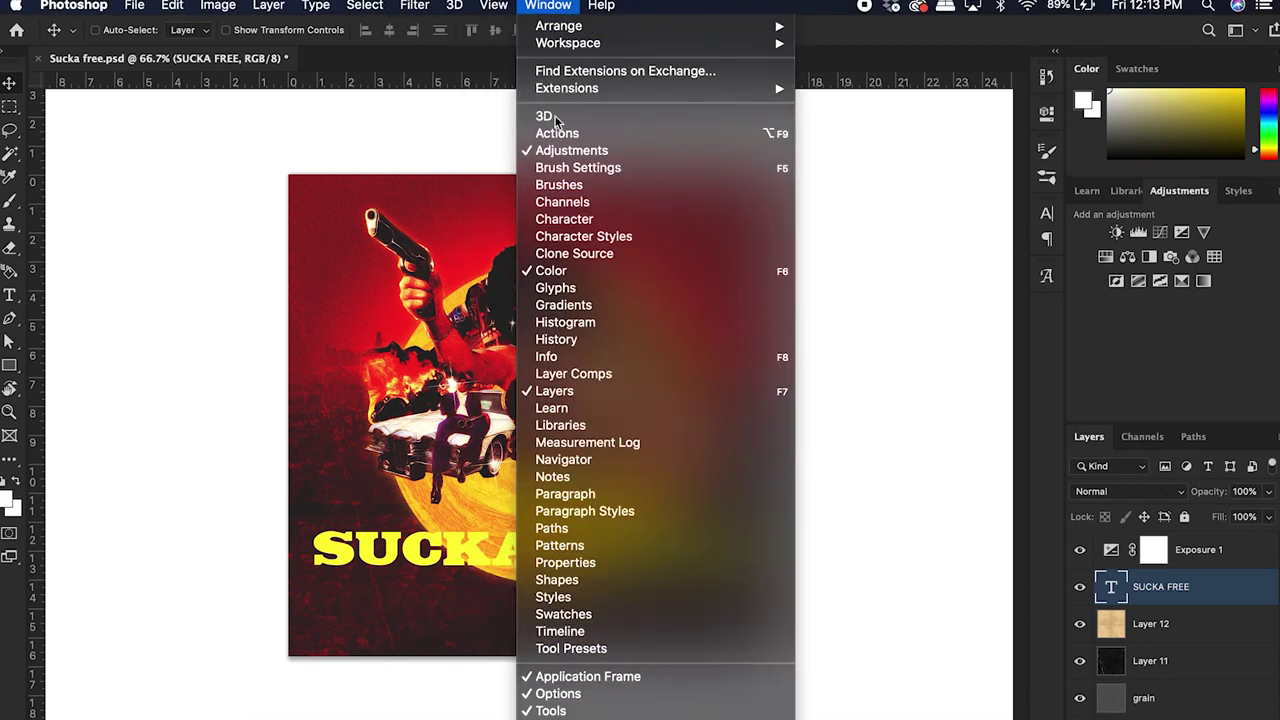
click(556, 133)
Step: Record an EXTRUDE action that duplicates the title, moves the copy beneath and nudges it down, then run it
click(970, 316)
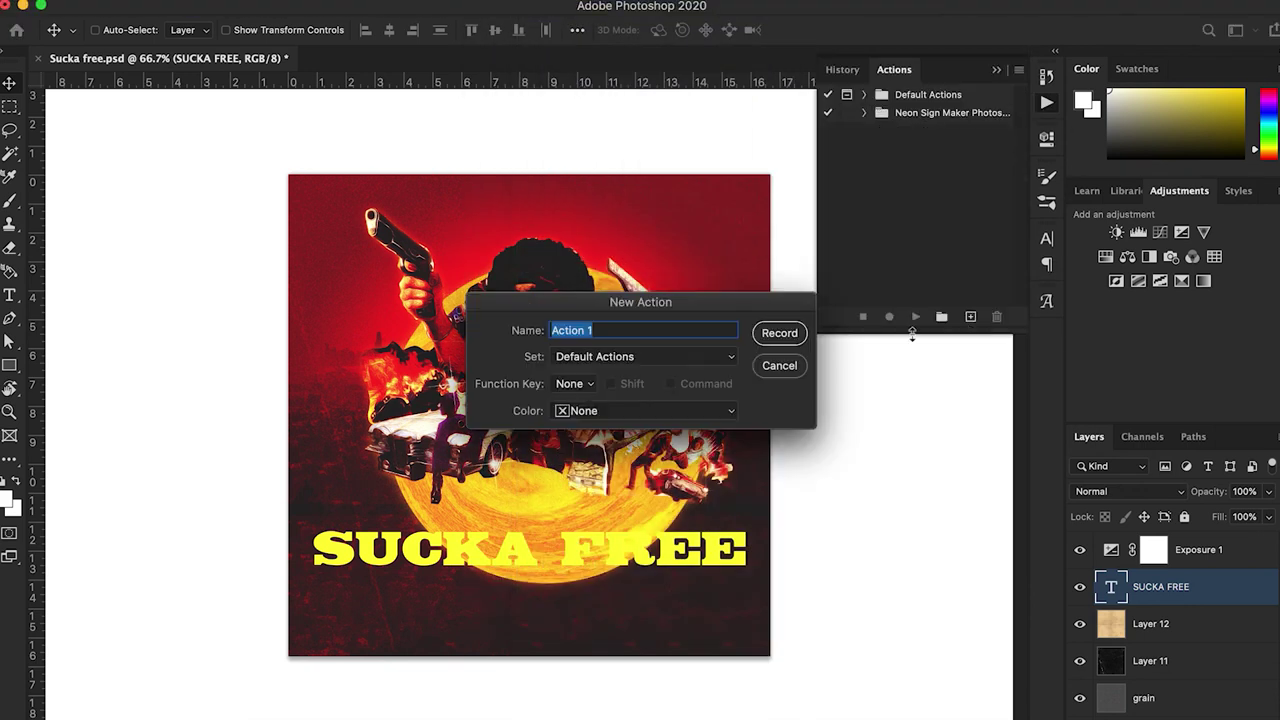
text(EXTRUDE)
key(Return)
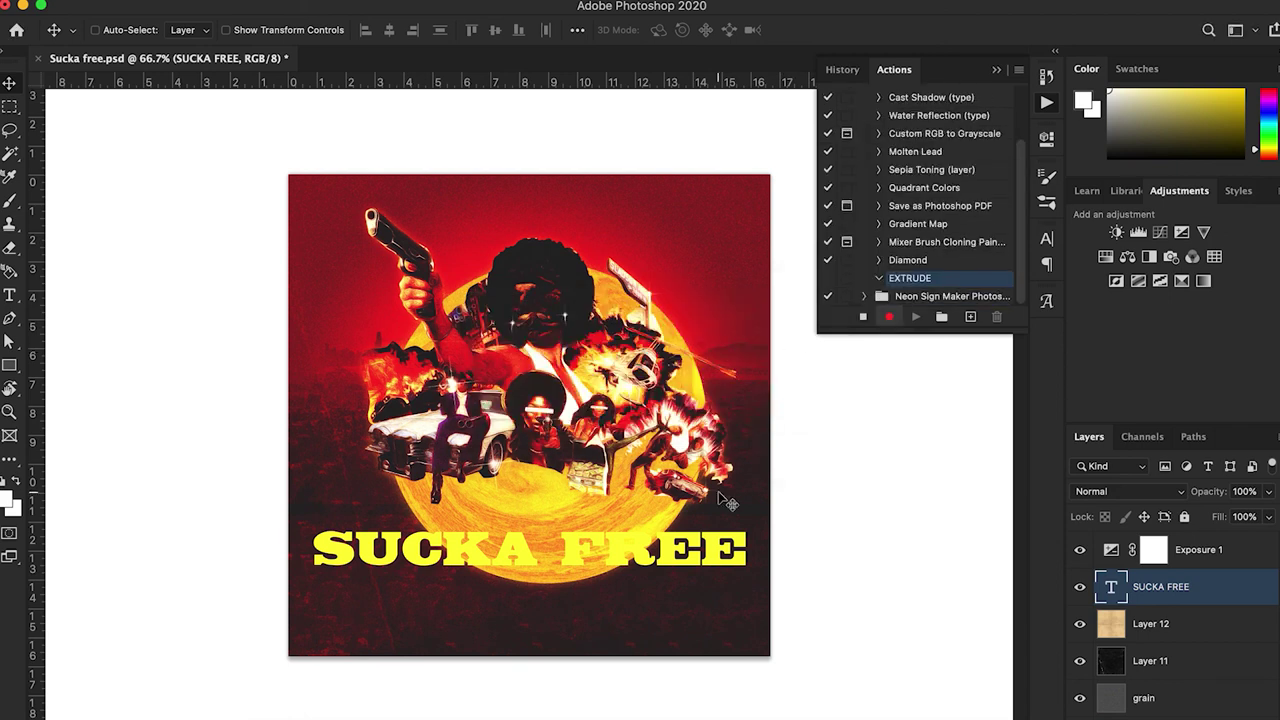
key(ctrl+j)
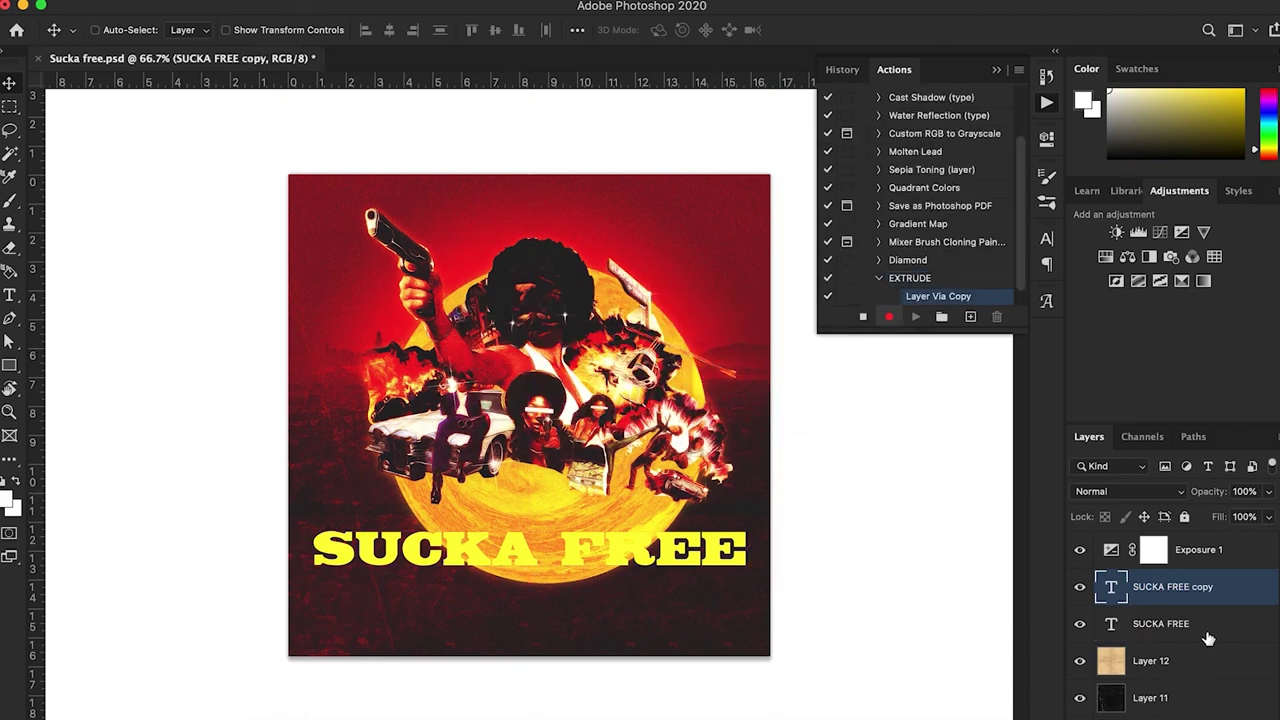
drag(1223, 591, 1228, 648)
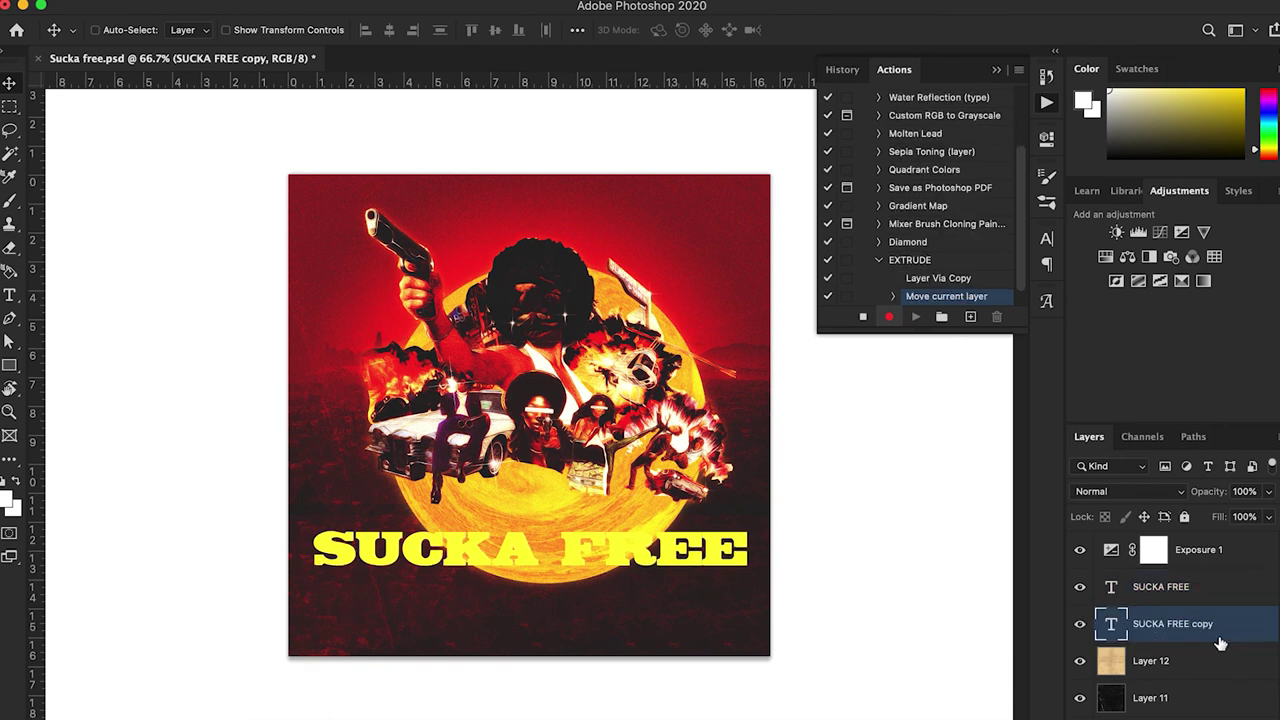
key(Down)
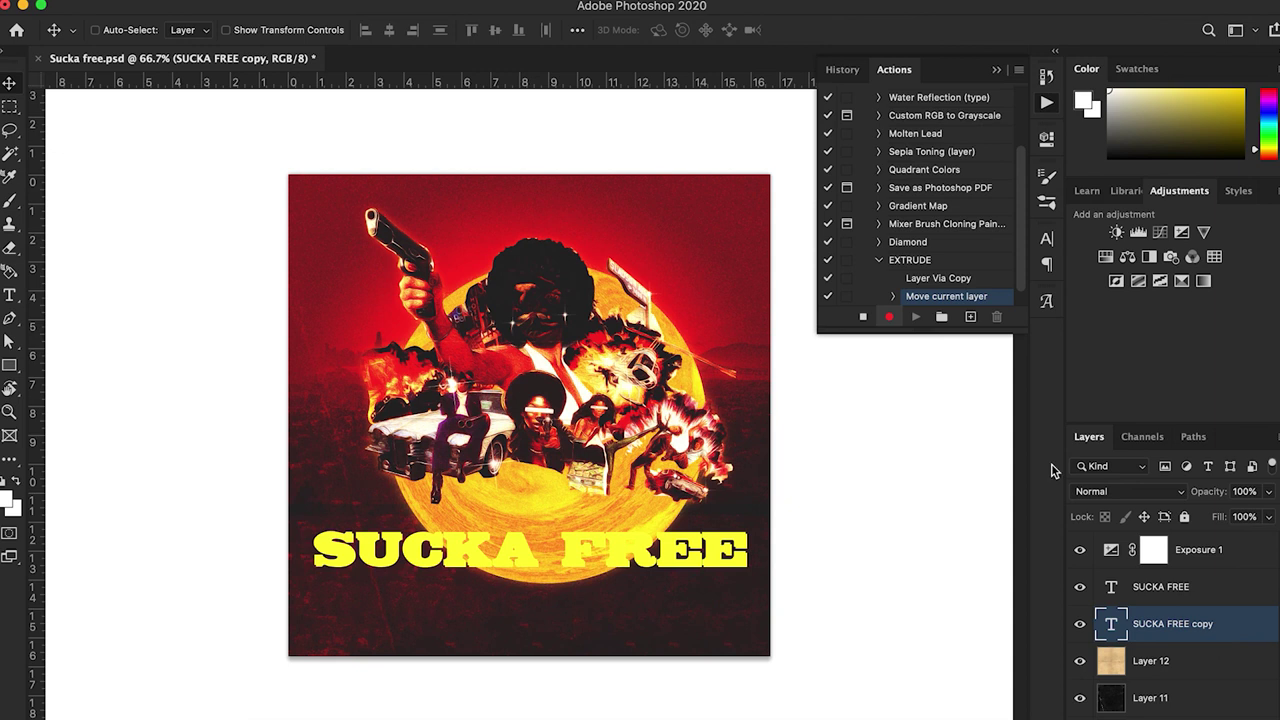
click(862, 316)
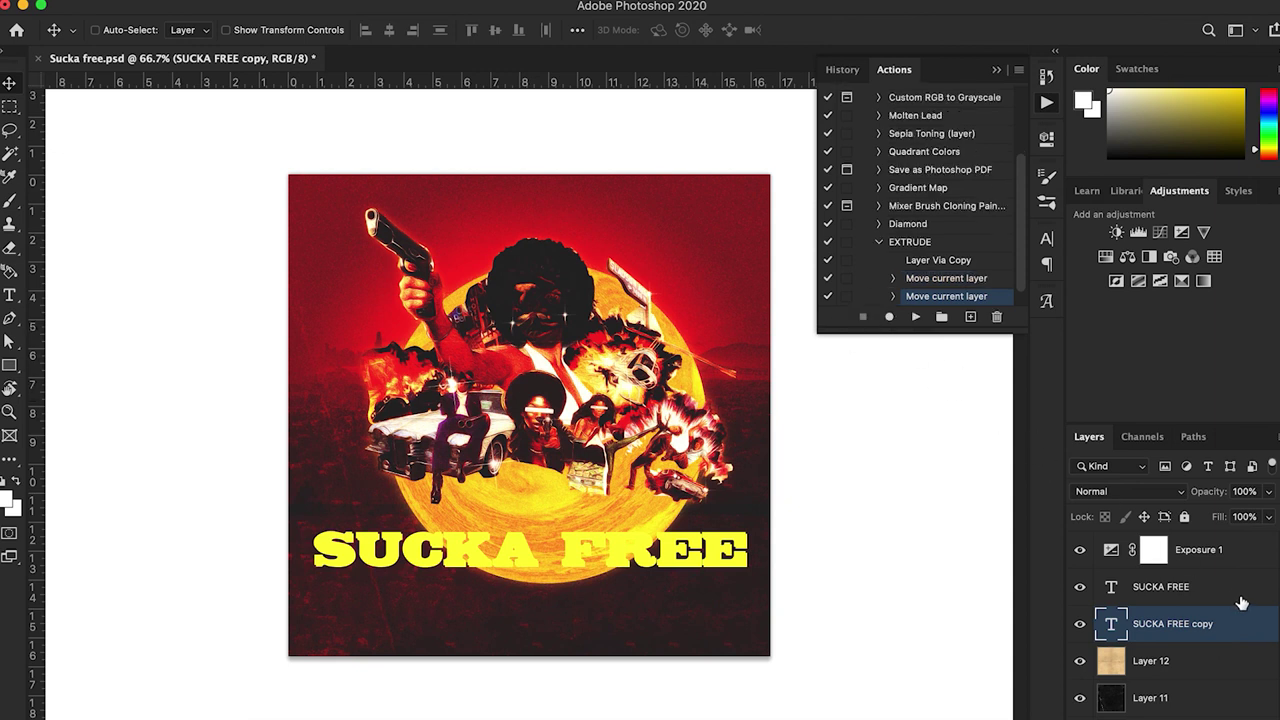
click(1215, 589)
click(915, 318)
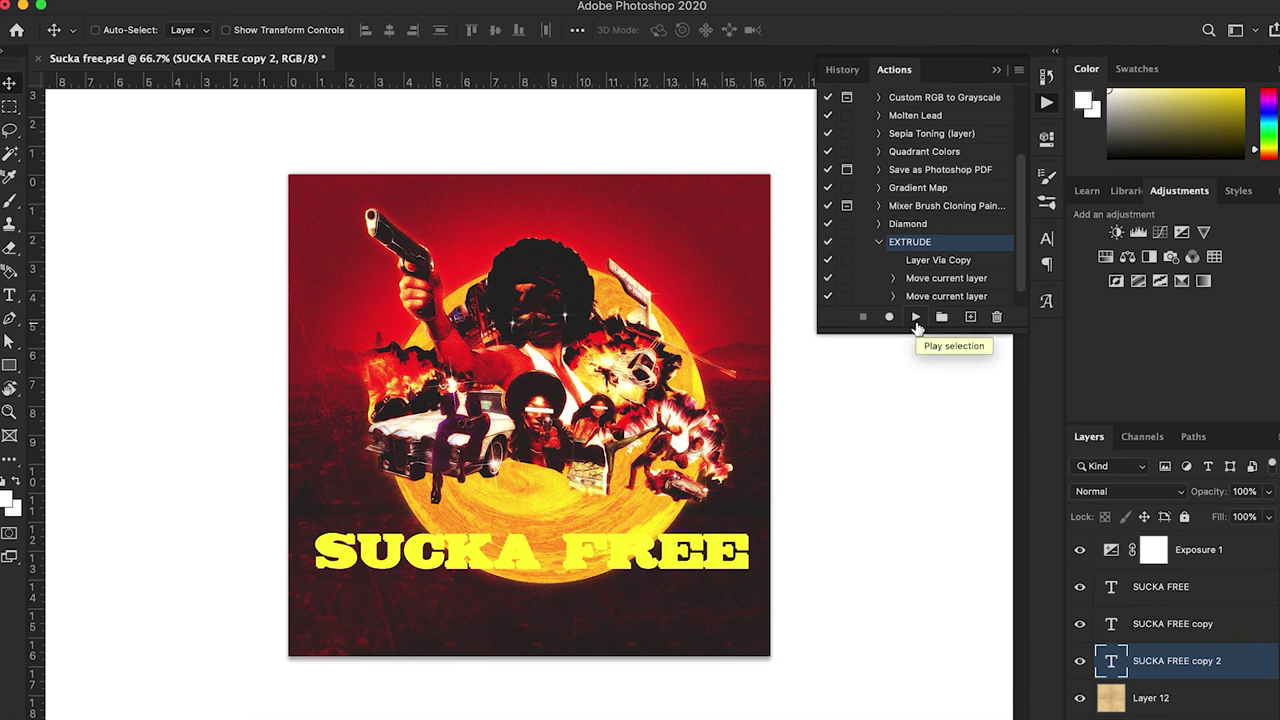
Step: Run EXTRUDE five more times to stack additional SUCKA FREE copies
click(916, 325)
click(916, 320)
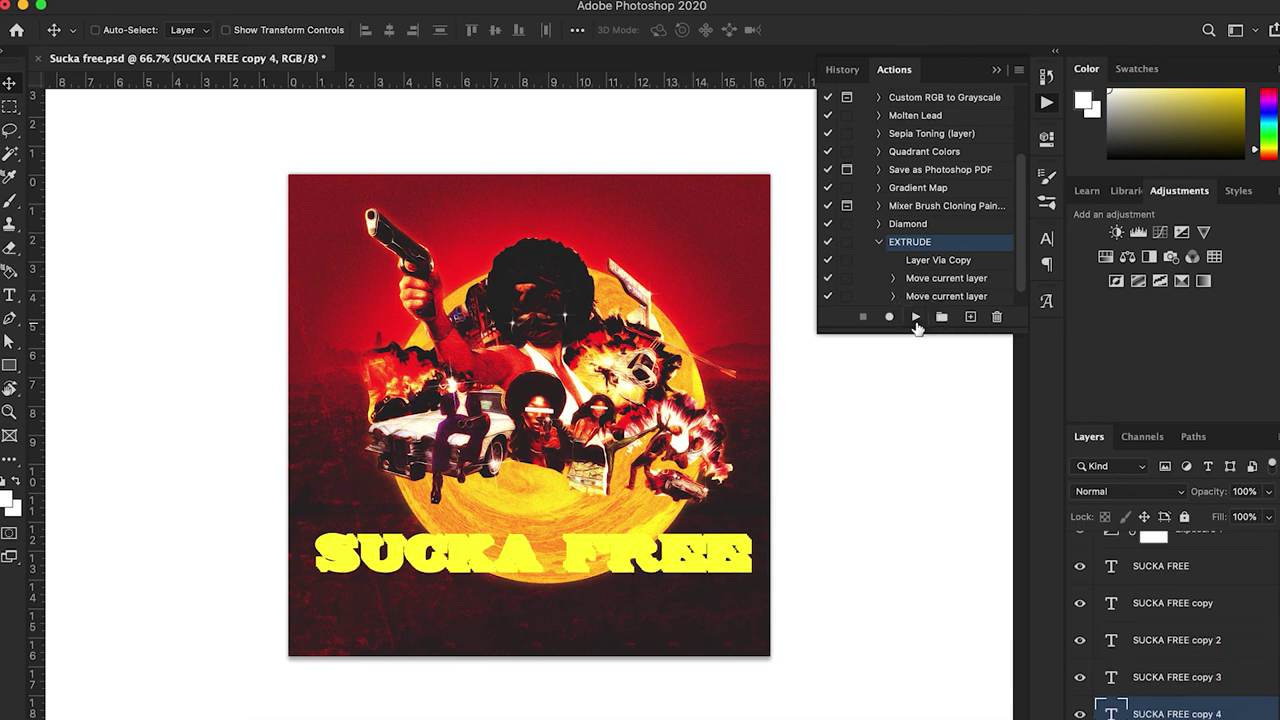
click(916, 320)
click(916, 320)
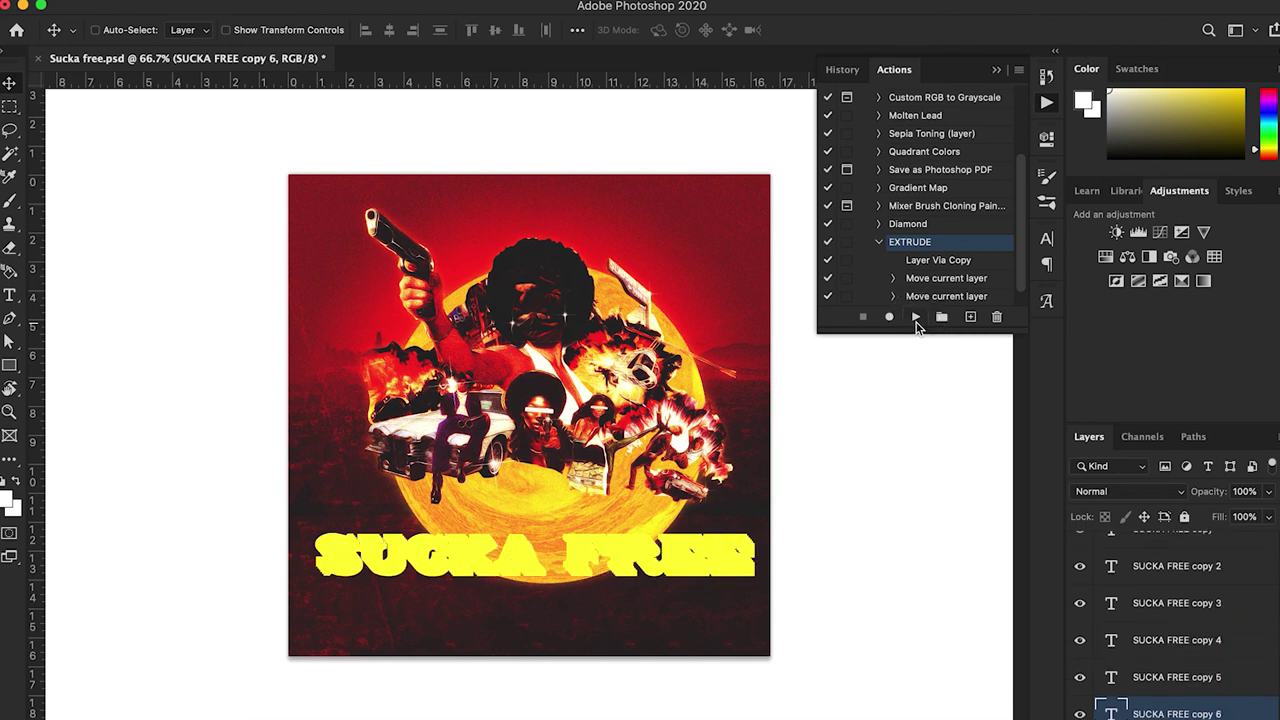
click(916, 320)
scroll(1214, 616, down, 2)
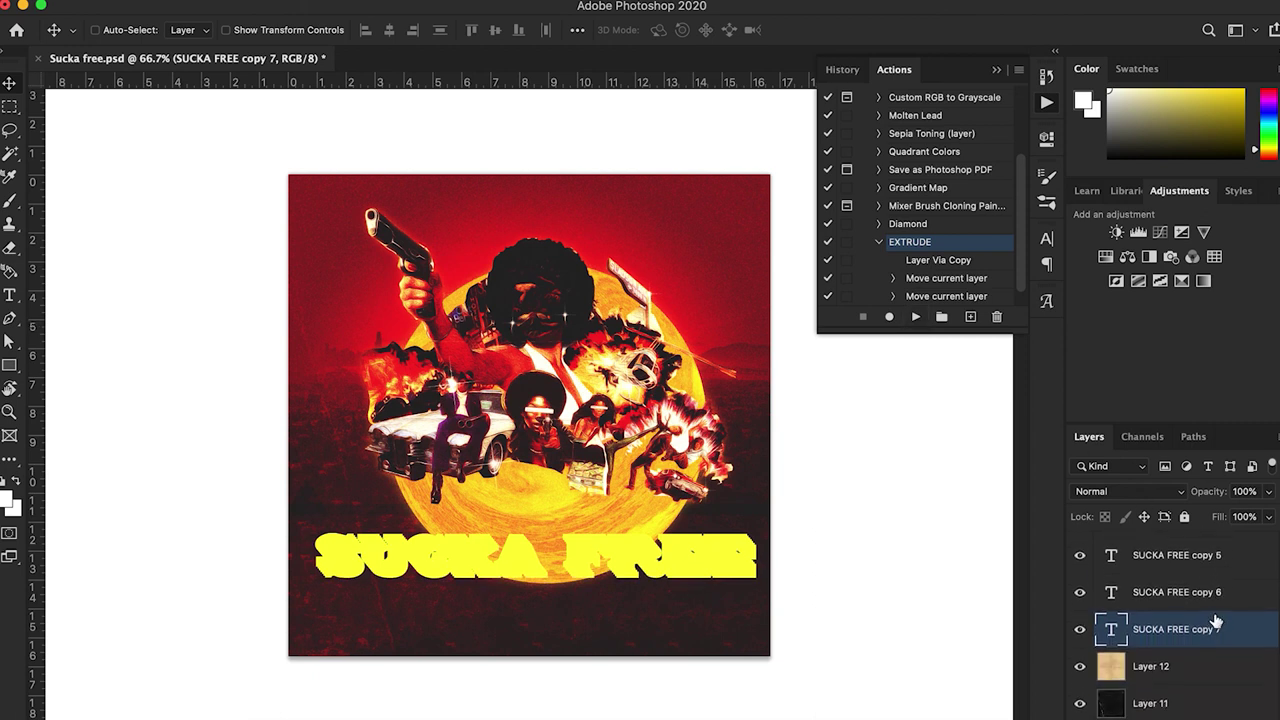
scroll(1216, 622, up, 5)
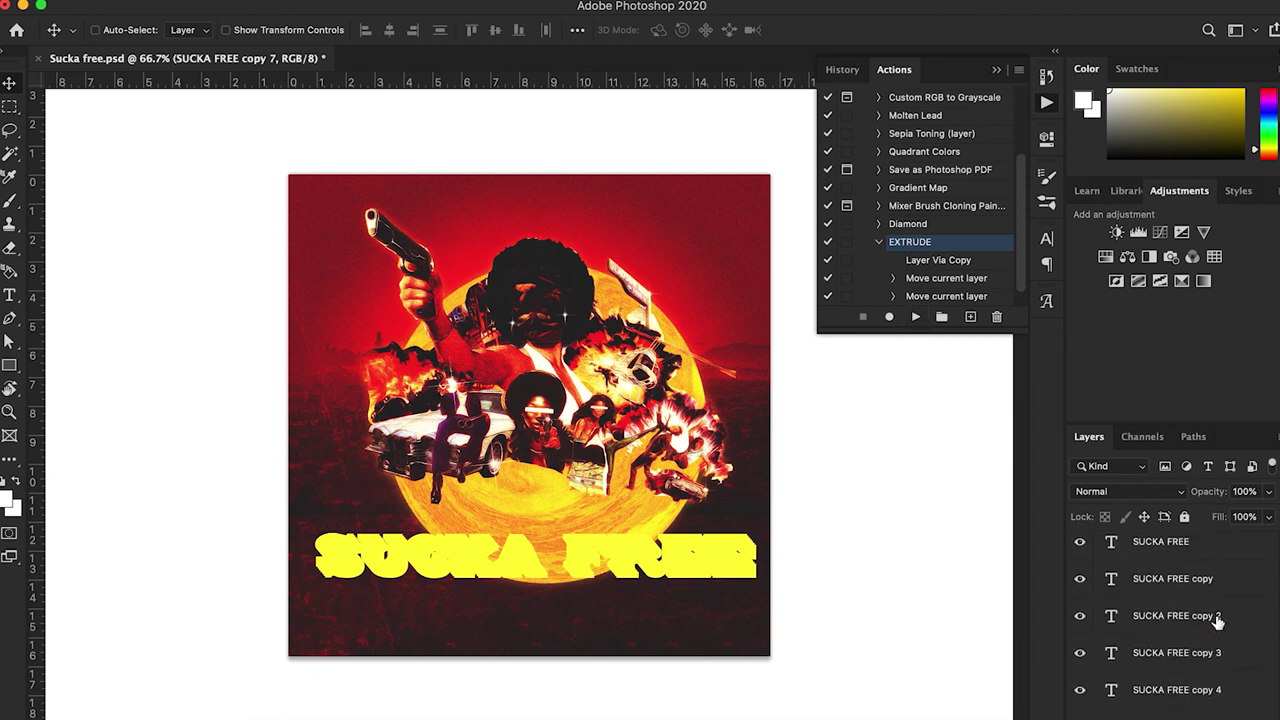
click(1226, 589)
scroll(1228, 592, down, 4)
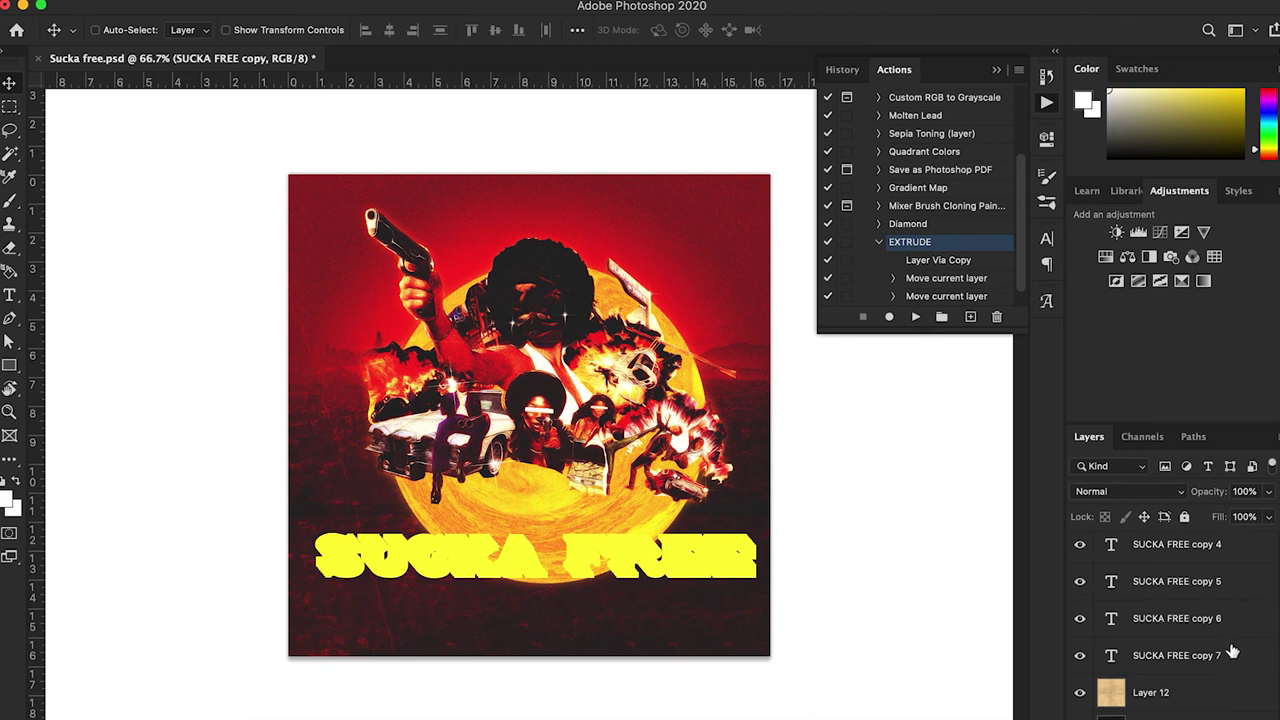
shift+click(1229, 655)
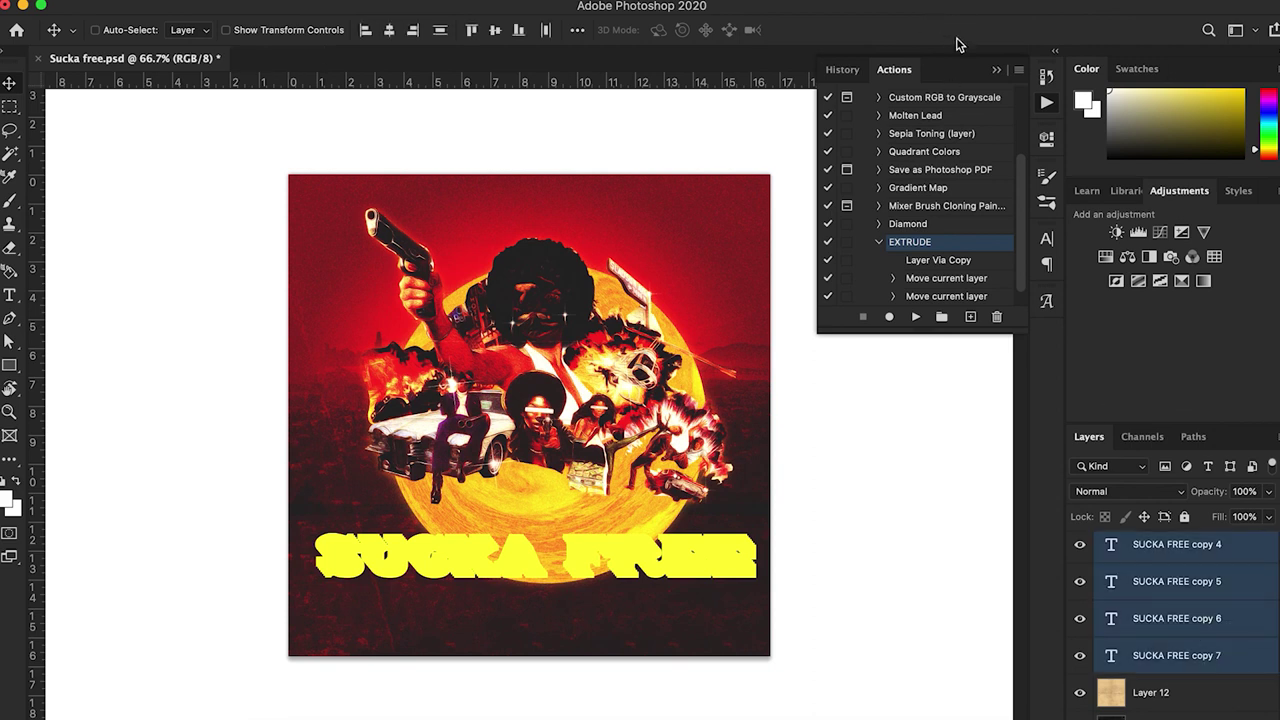
click(996, 69)
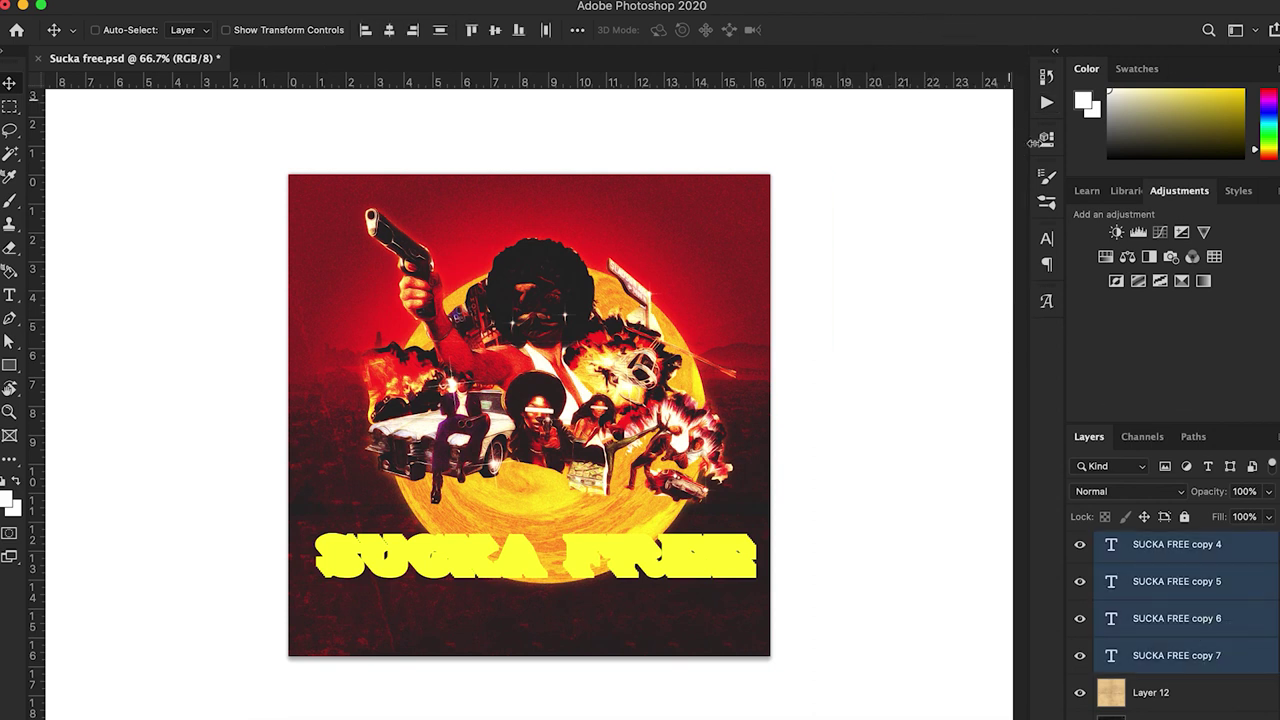
Step: Run EXTRUDE twice more from SUCKA FREE copy 7
click(1167, 655)
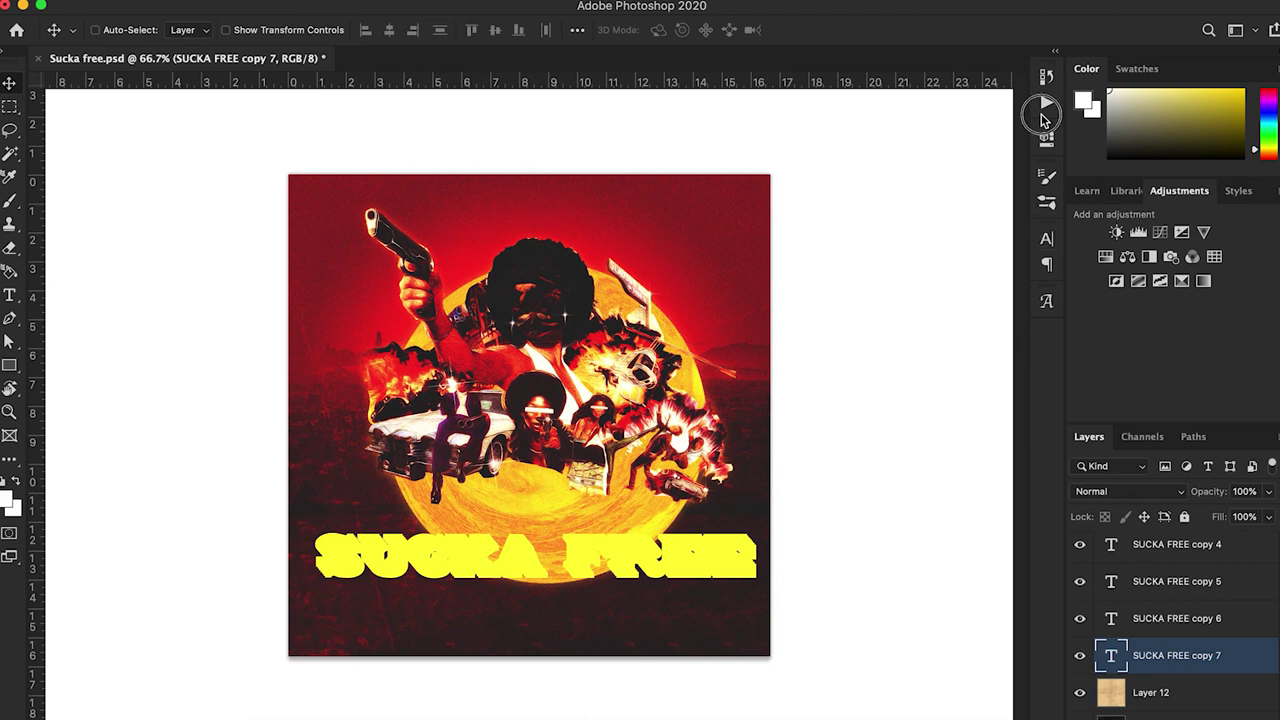
click(1045, 104)
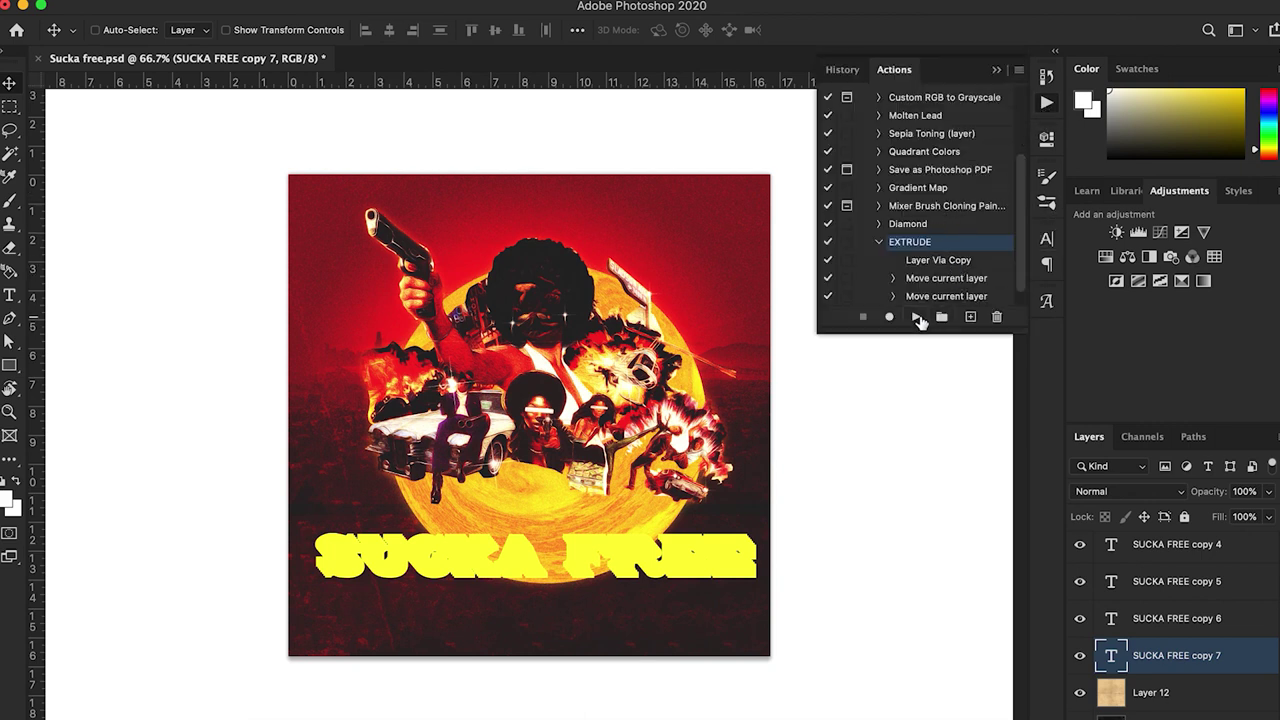
click(917, 317)
click(917, 317)
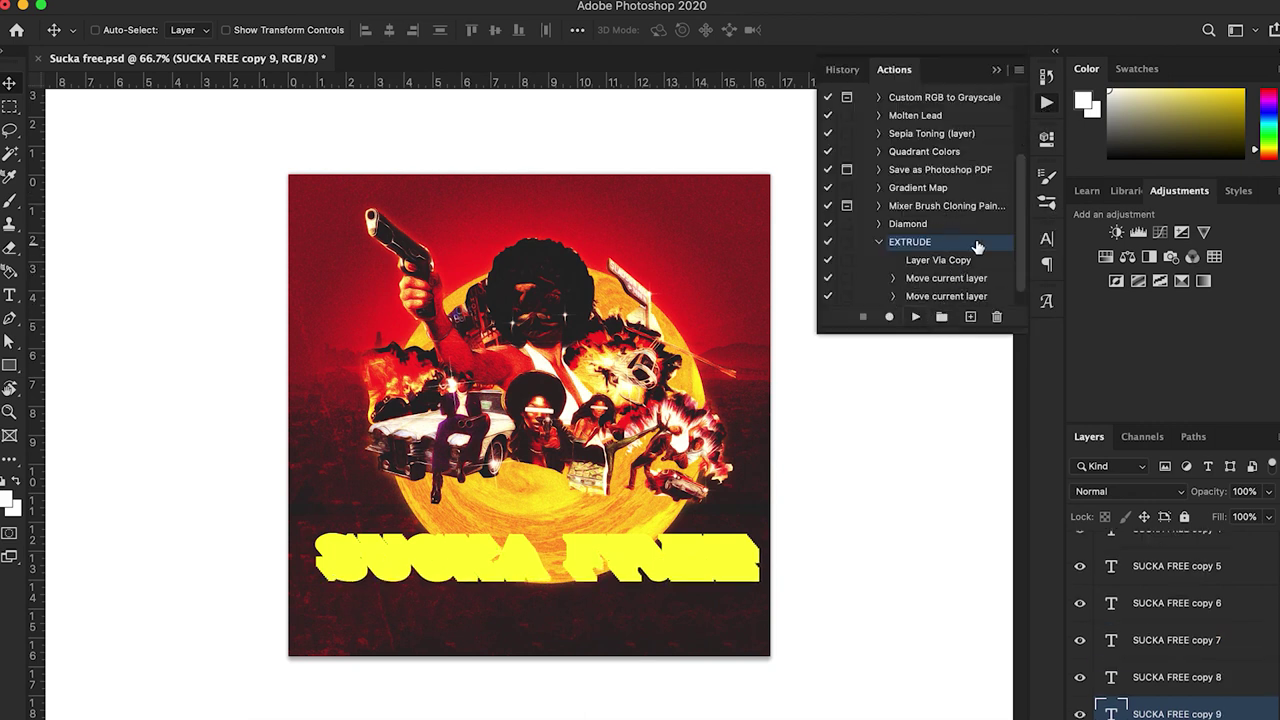
Step: Group all SUCKA FREE copy layers and name the group 'extrude'
click(997, 72)
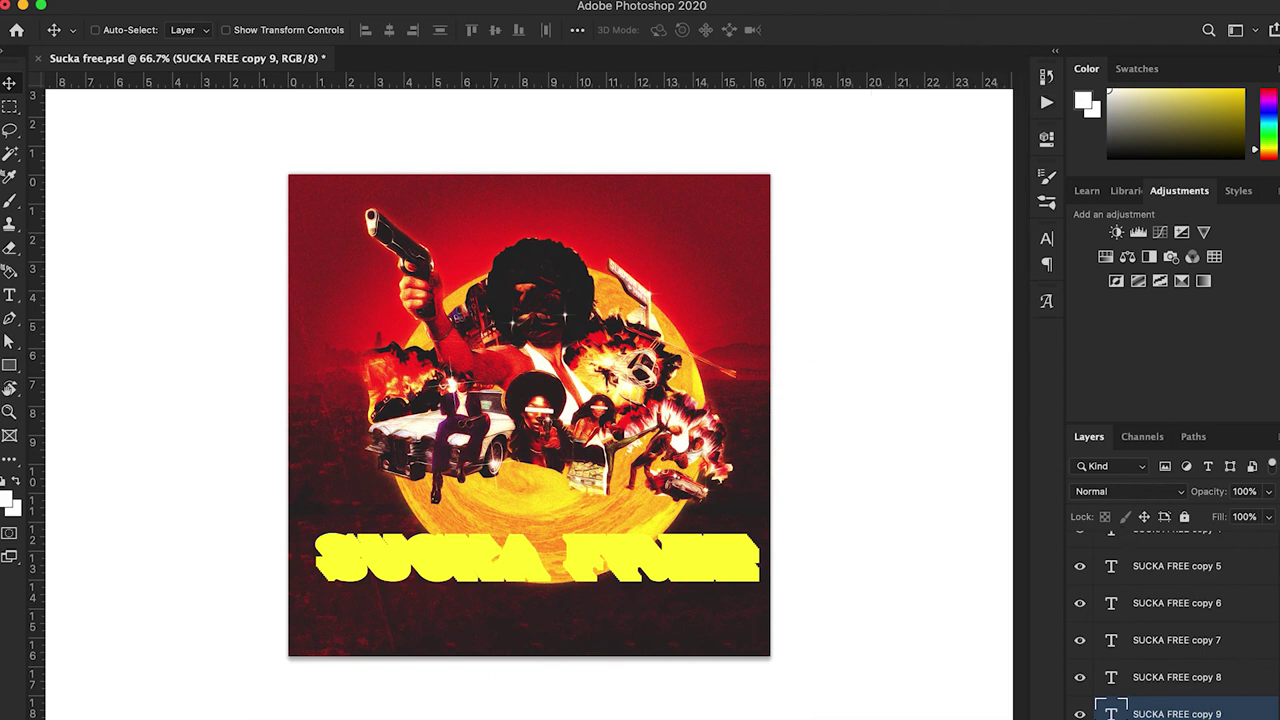
scroll(1205, 632, up, 5)
shift+click(1203, 621)
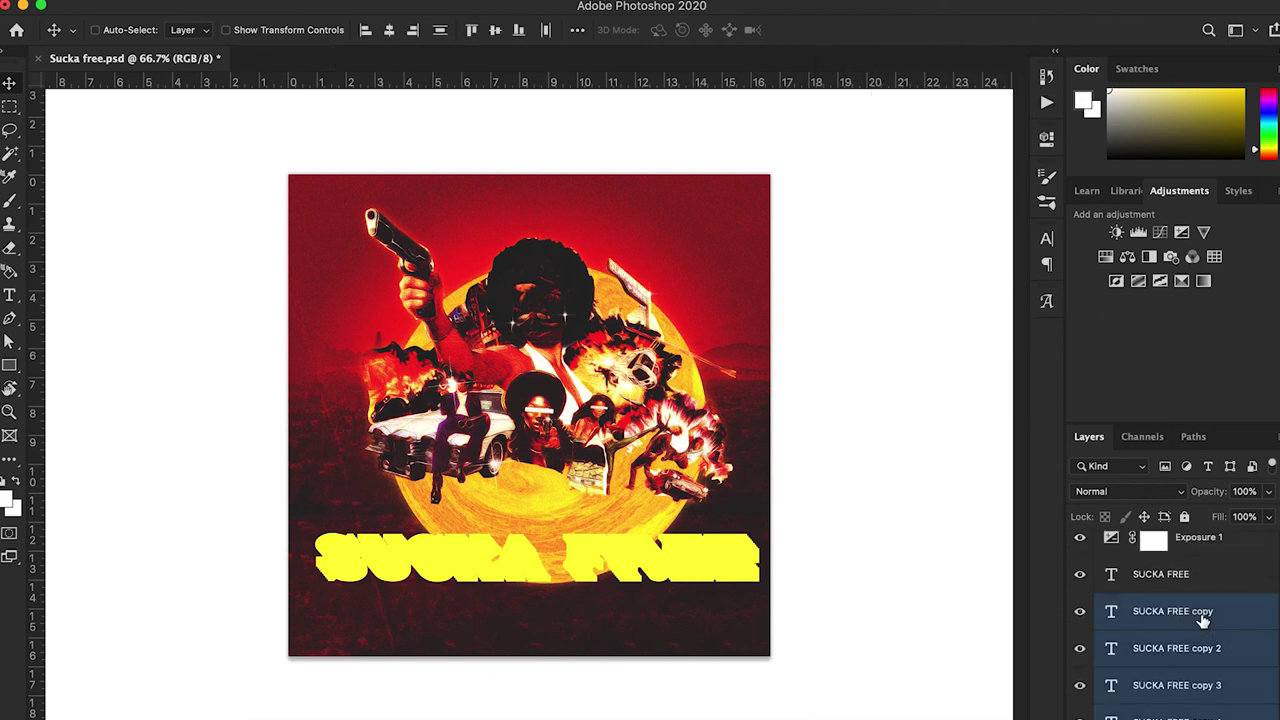
key(ctrl+g)
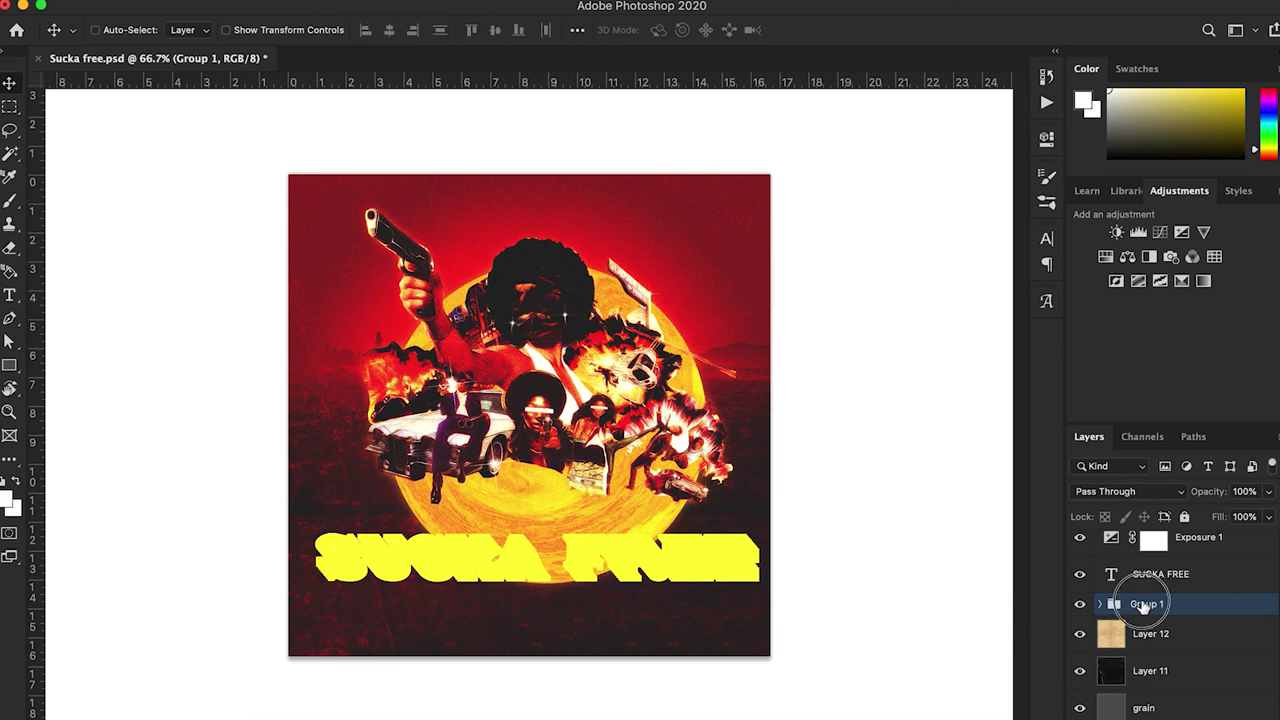
double_click(1143, 603)
text(extrude)
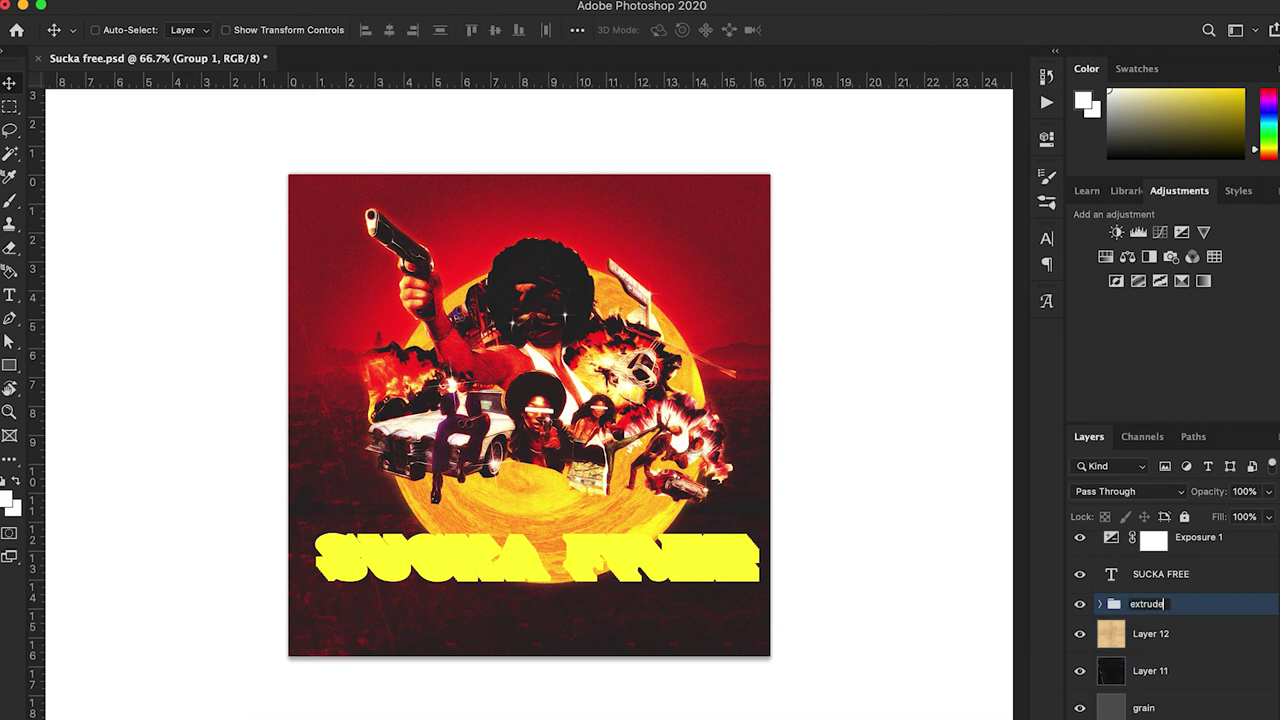
key(Return)
Step: Give the extrude group a pure black (000000) Color Overlay
double_click(1200, 603)
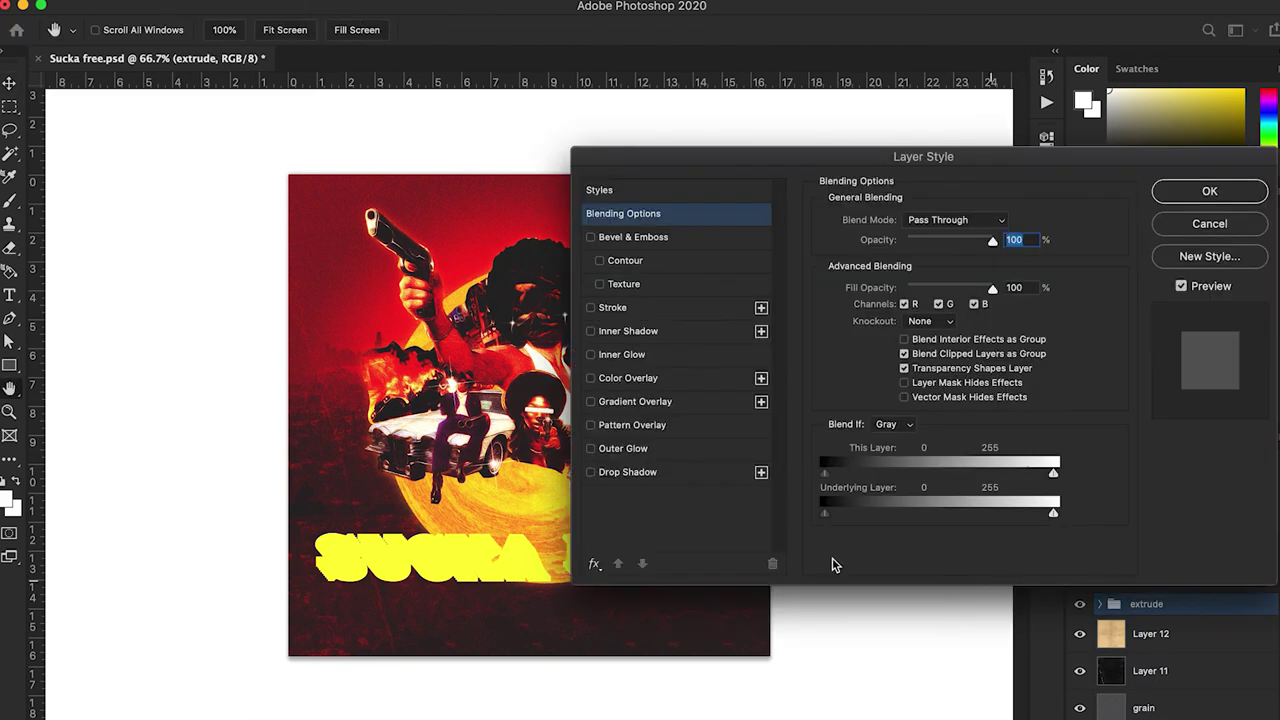
click(632, 379)
click(1003, 222)
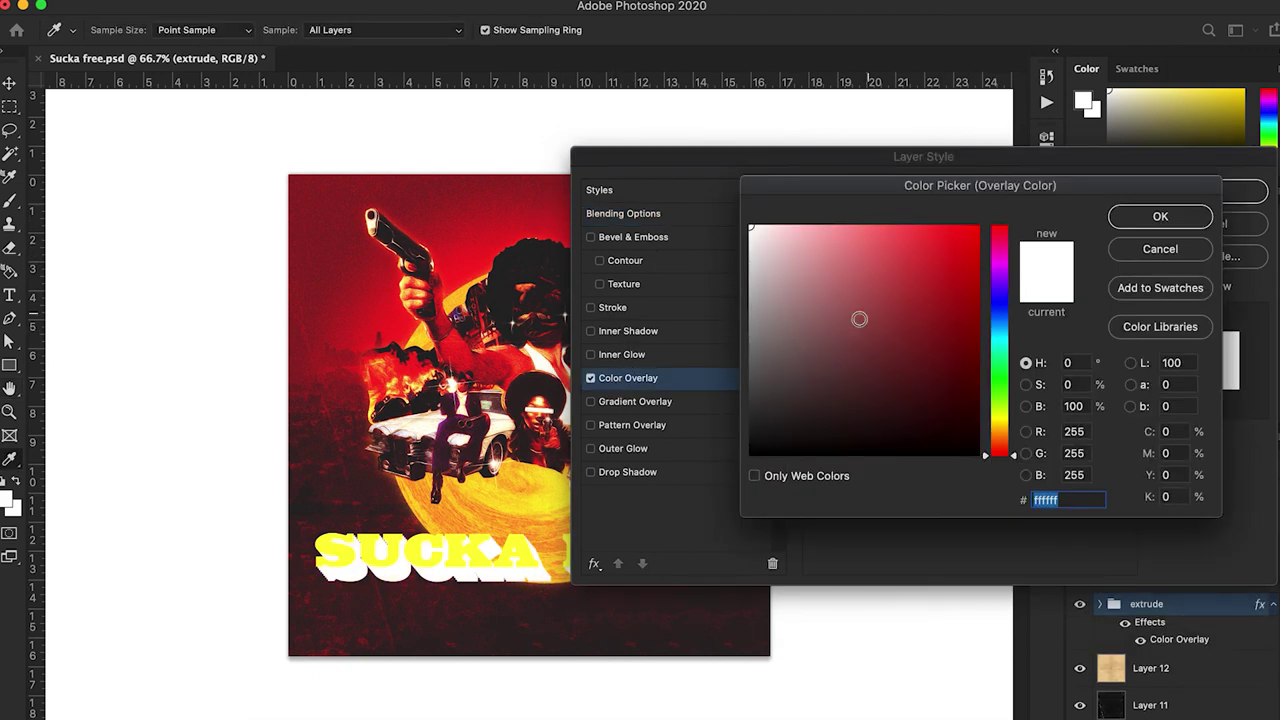
click(784, 364)
drag(784, 364, 720, 480)
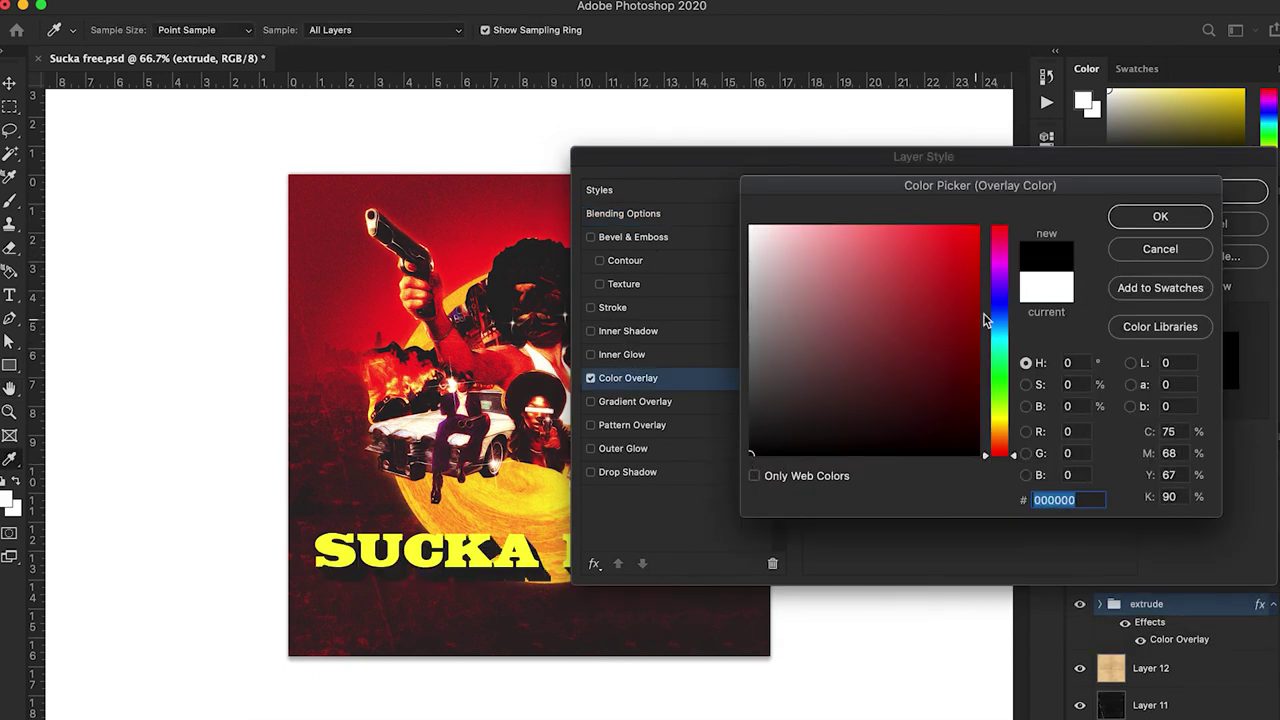
click(1141, 222)
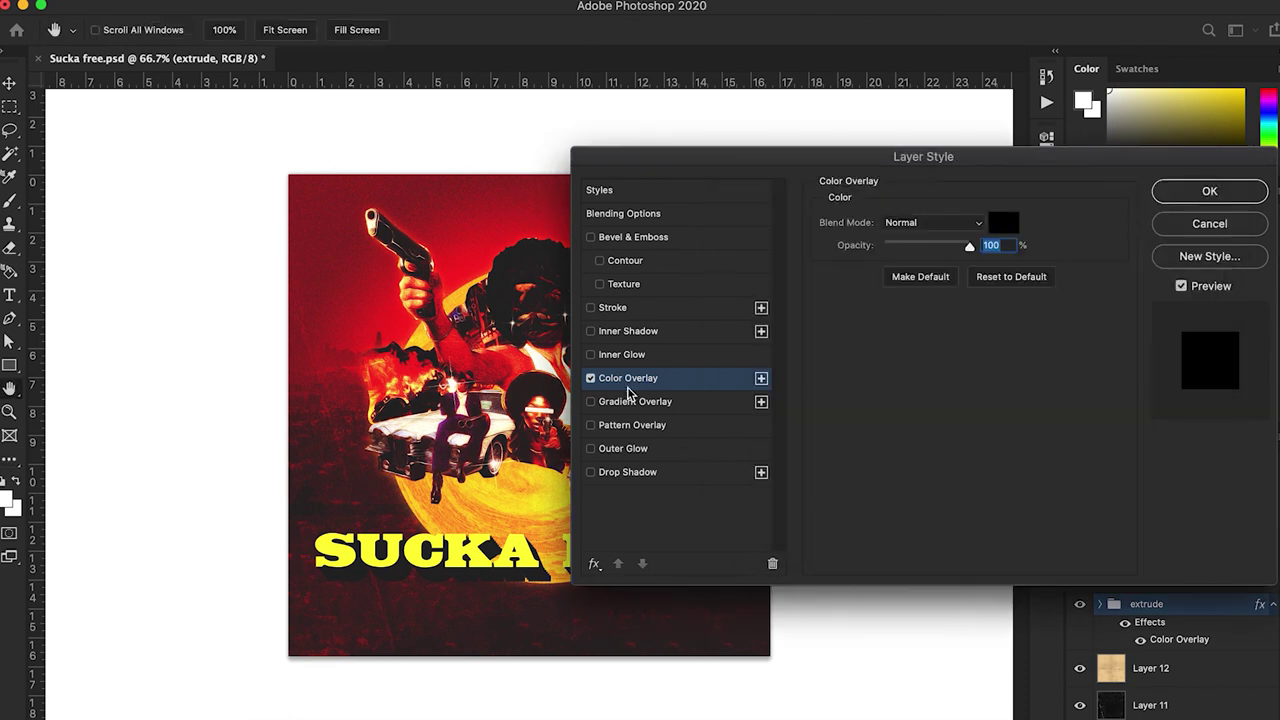
Step: Add a black 7 px Stroke to the extrude group and apply the style
click(591, 308)
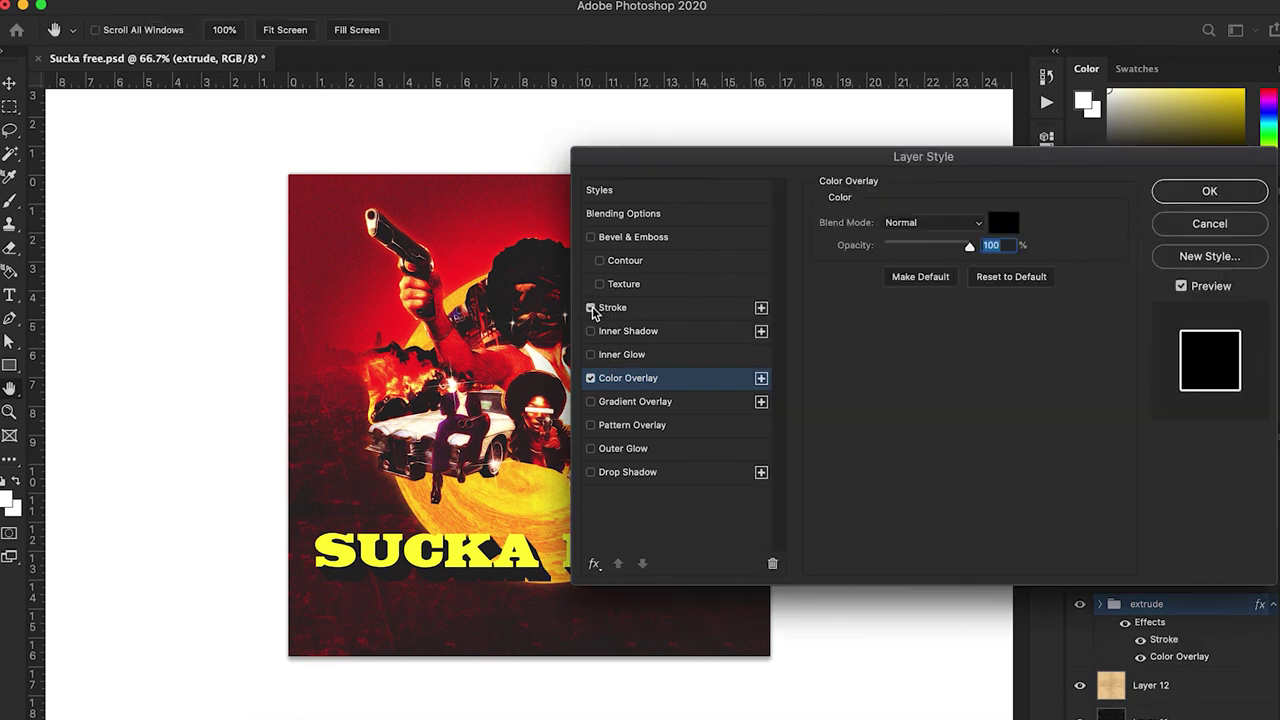
click(645, 310)
click(940, 352)
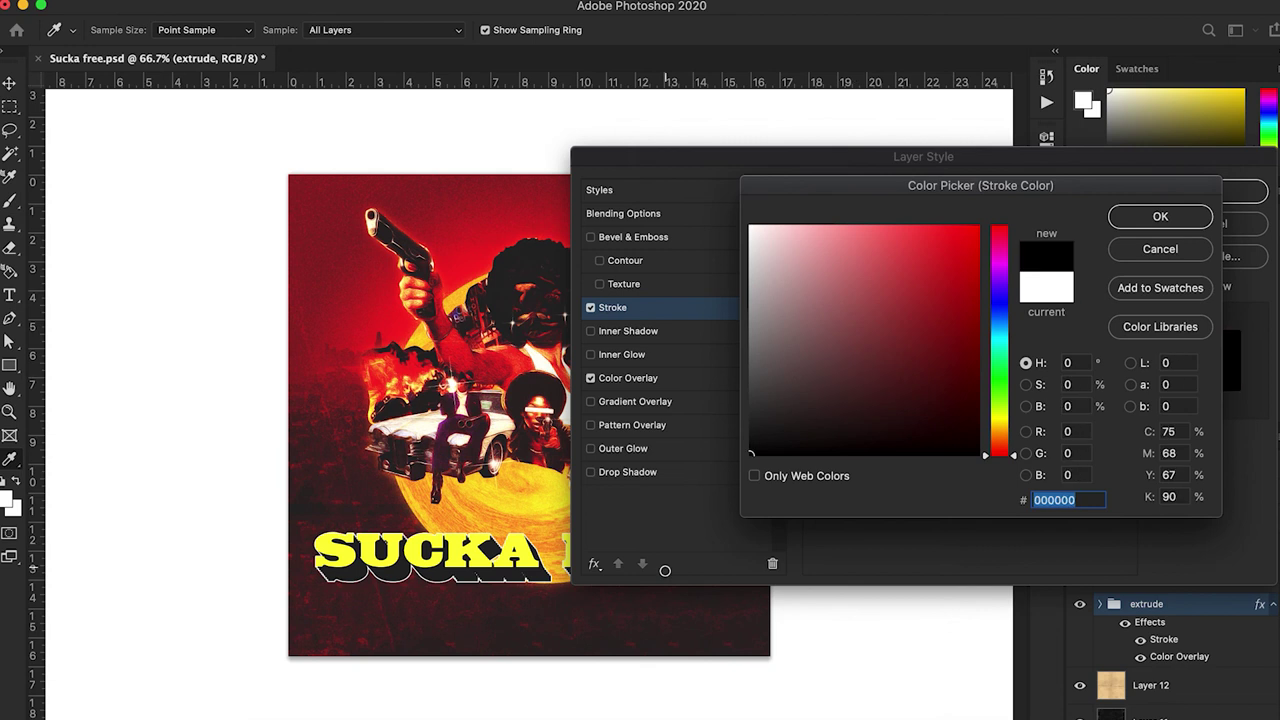
click(1158, 217)
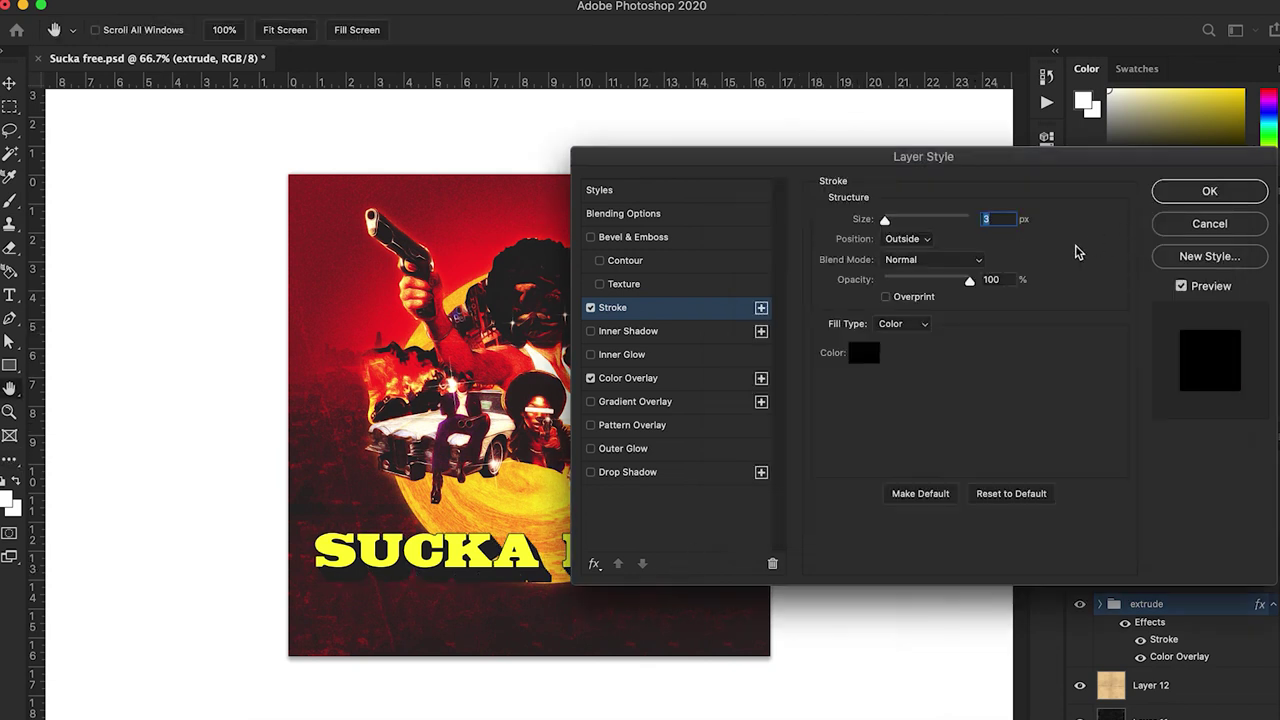
drag(881, 226, 893, 225)
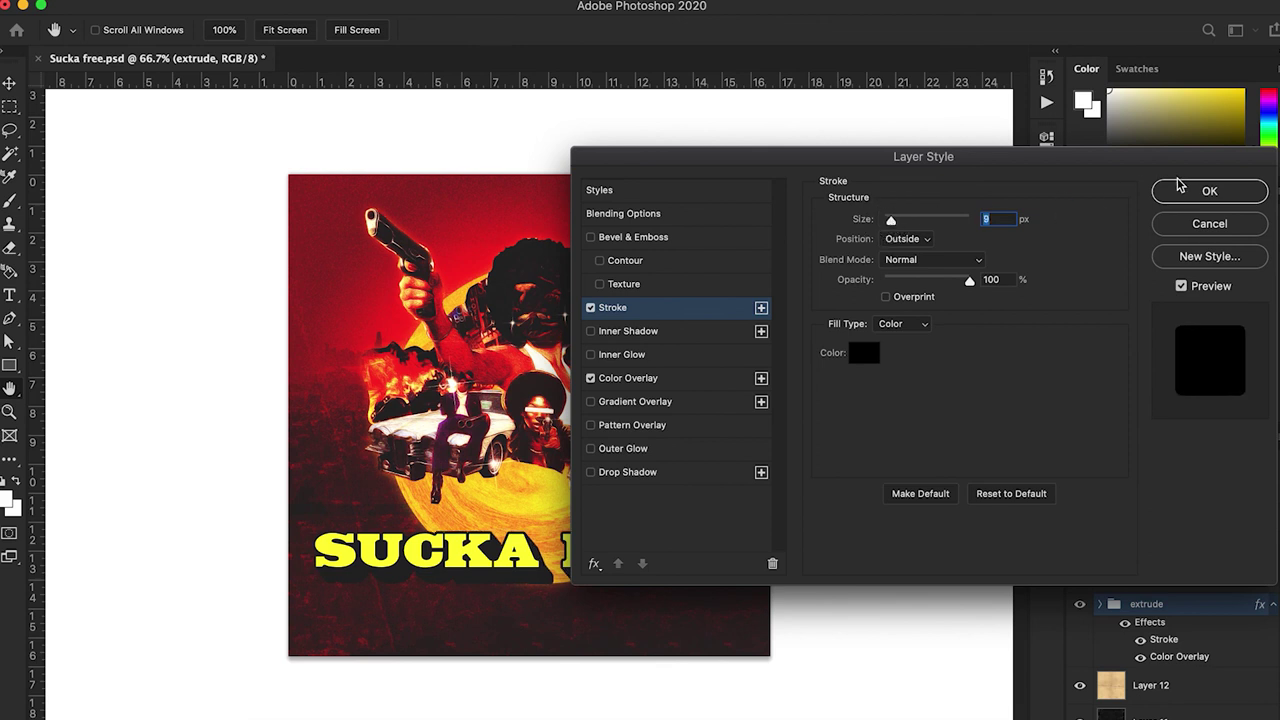
click(1209, 190)
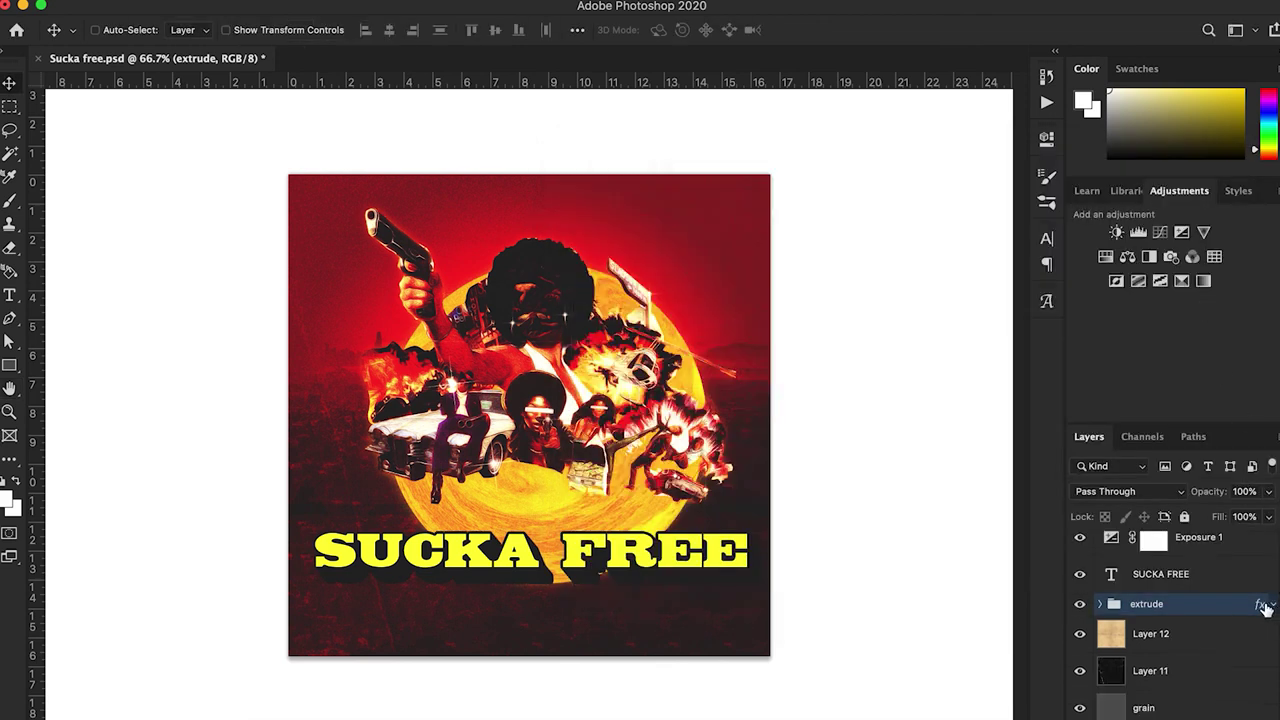
Step: Group the SUCKA FREE layer with extrude as 'sucka free' and save the poster
shift+click(1197, 578)
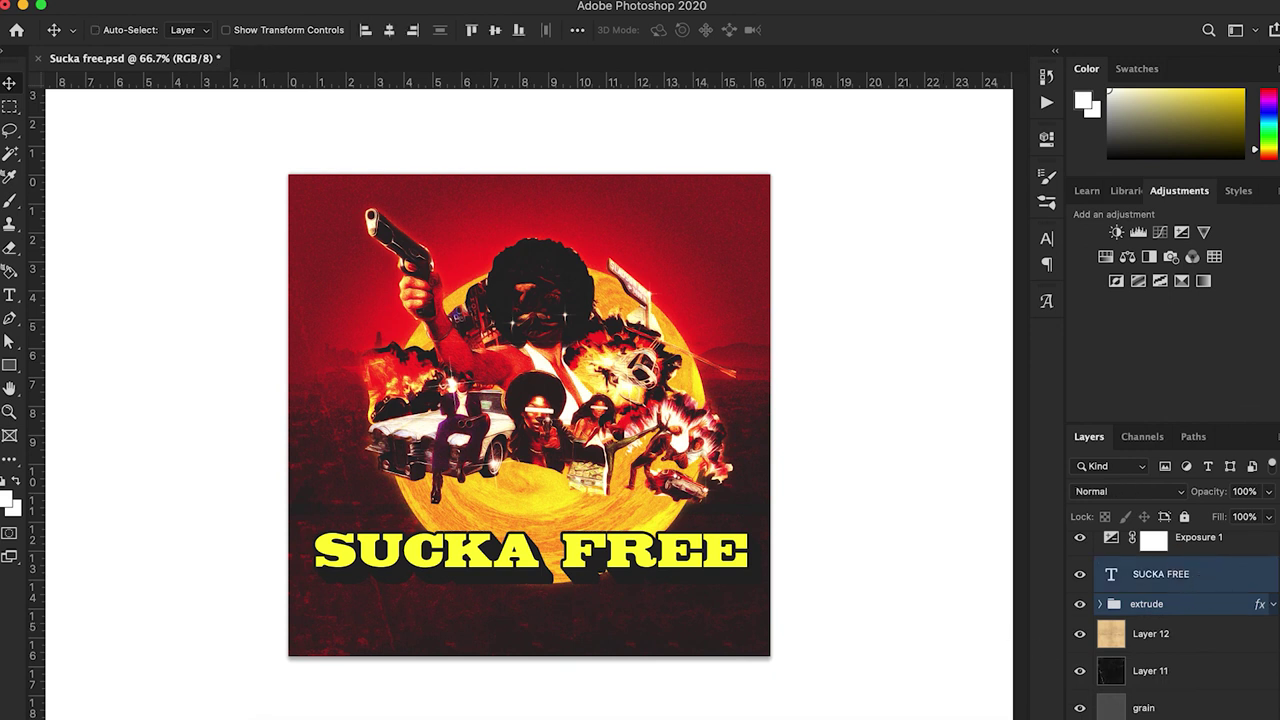
key(super+g)
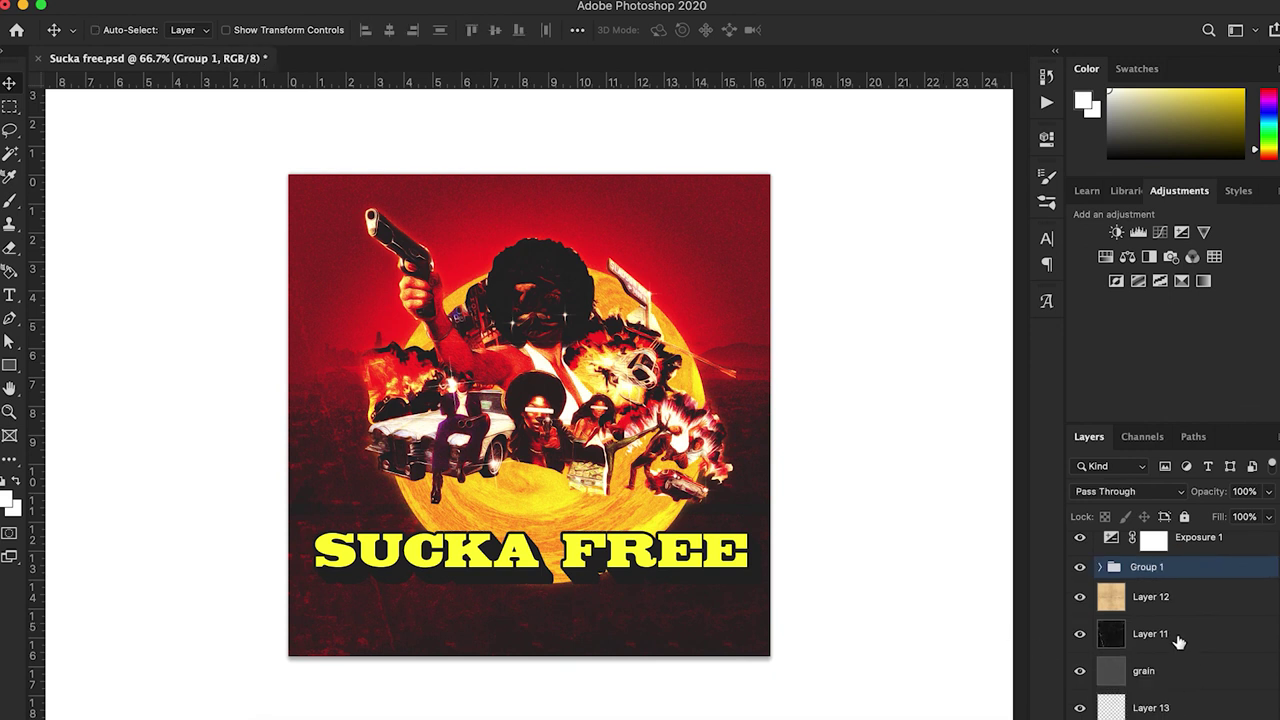
double_click(1147, 570)
text(sucka free)
key(Return)
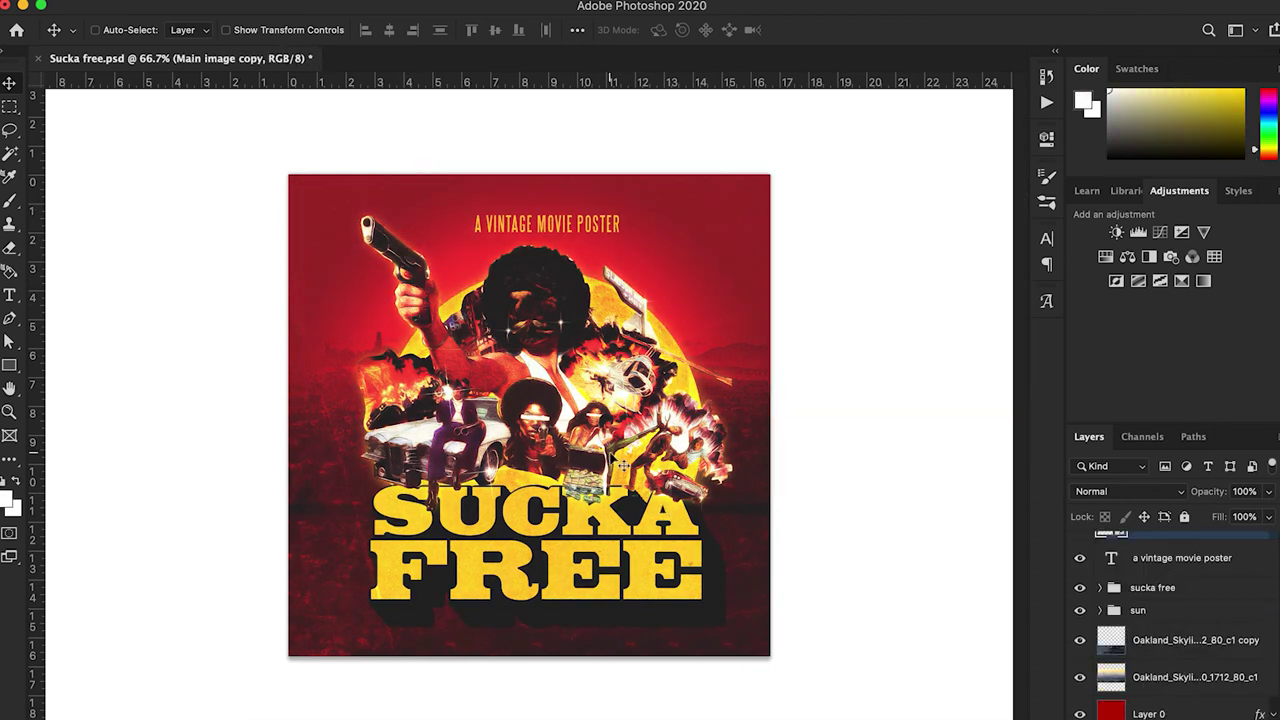
key(super+s)
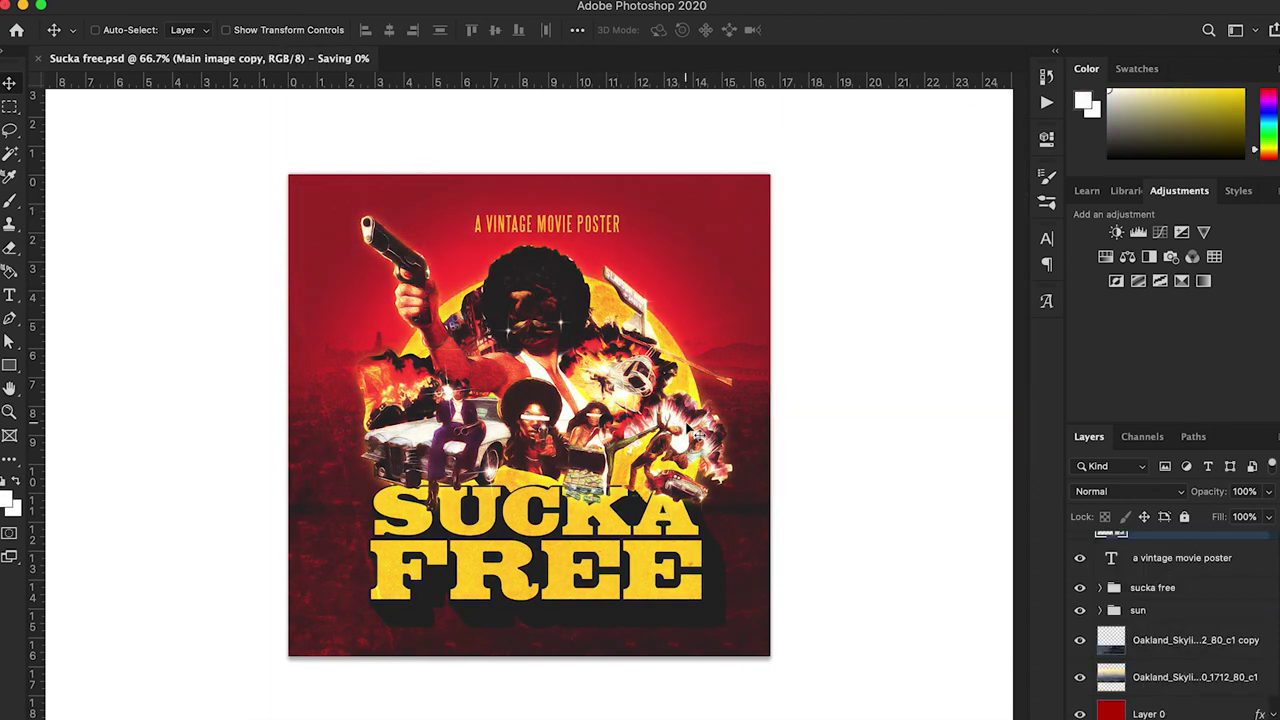